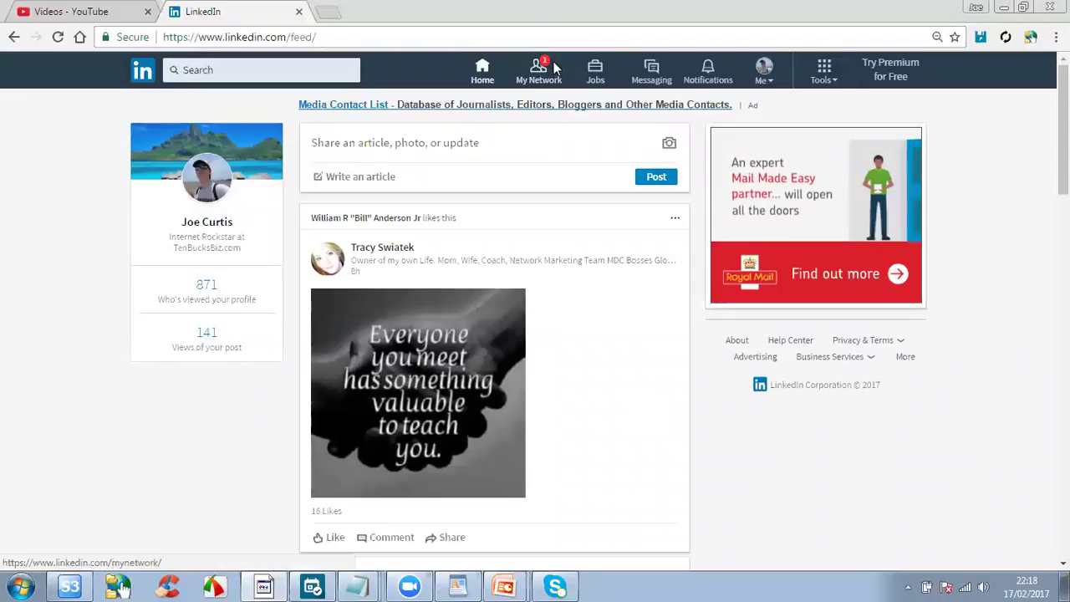
# Go to My Network and put the cursor in the search box
pyautogui.click(541, 71)
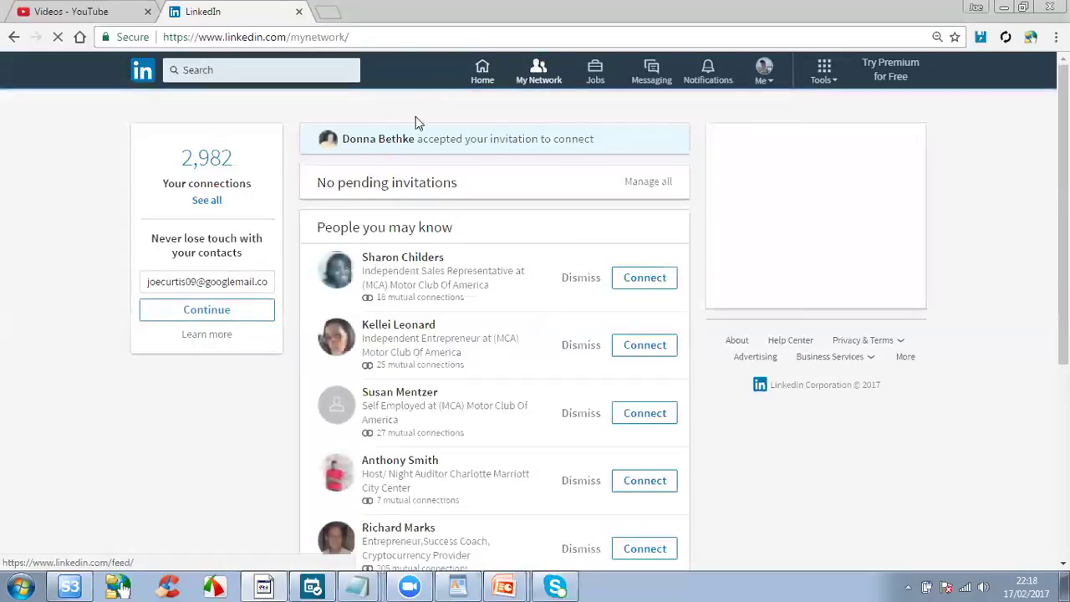
pyautogui.click(256, 68)
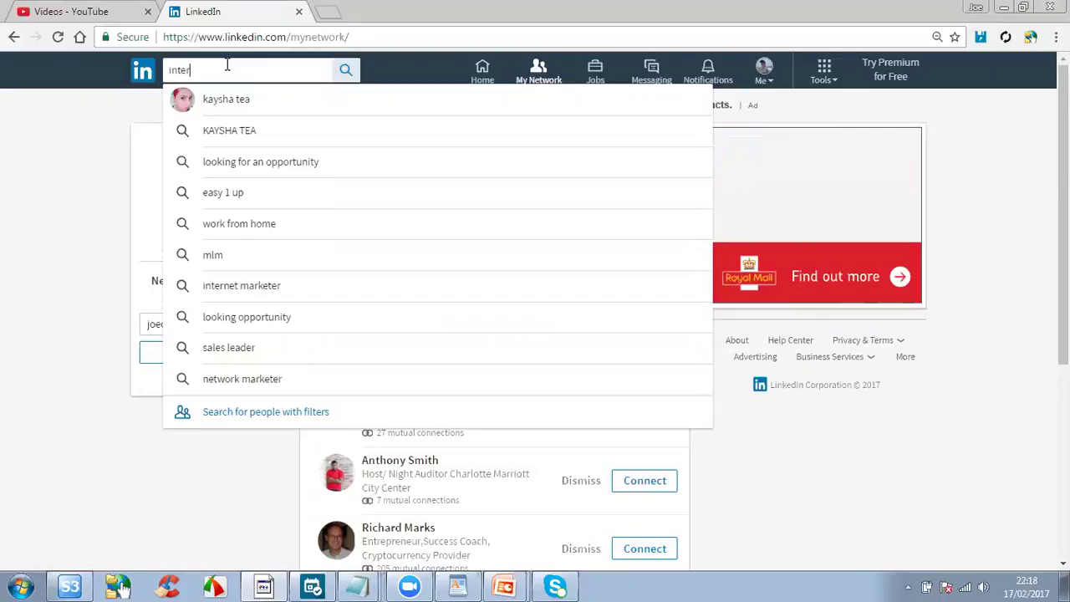
# Complete the search term 'internet marketer' and return to the My Network page
pyautogui.write('net marketer')
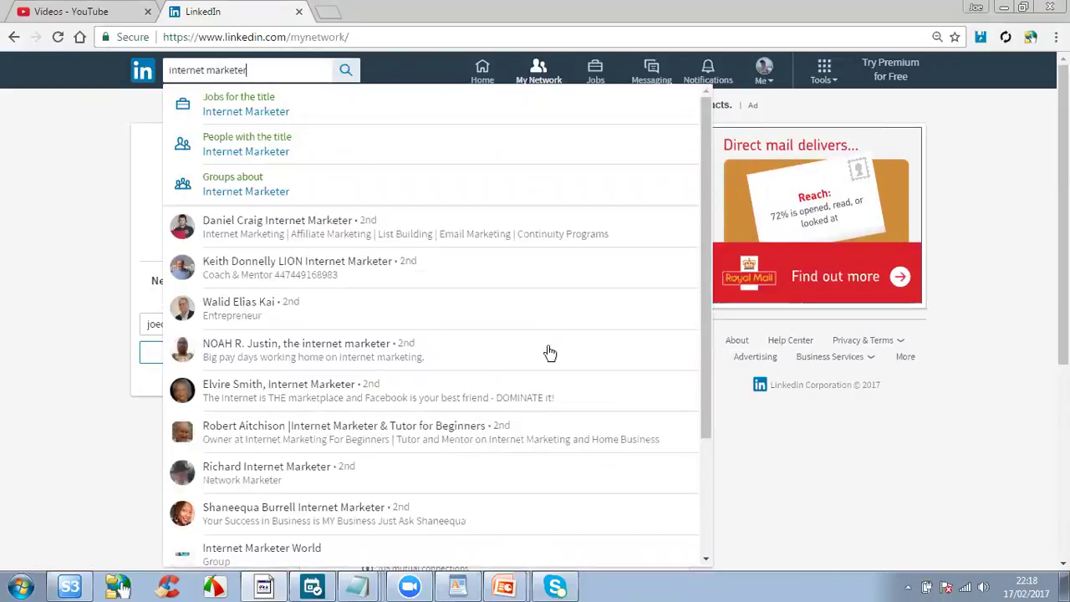
pyautogui.press('Escape')
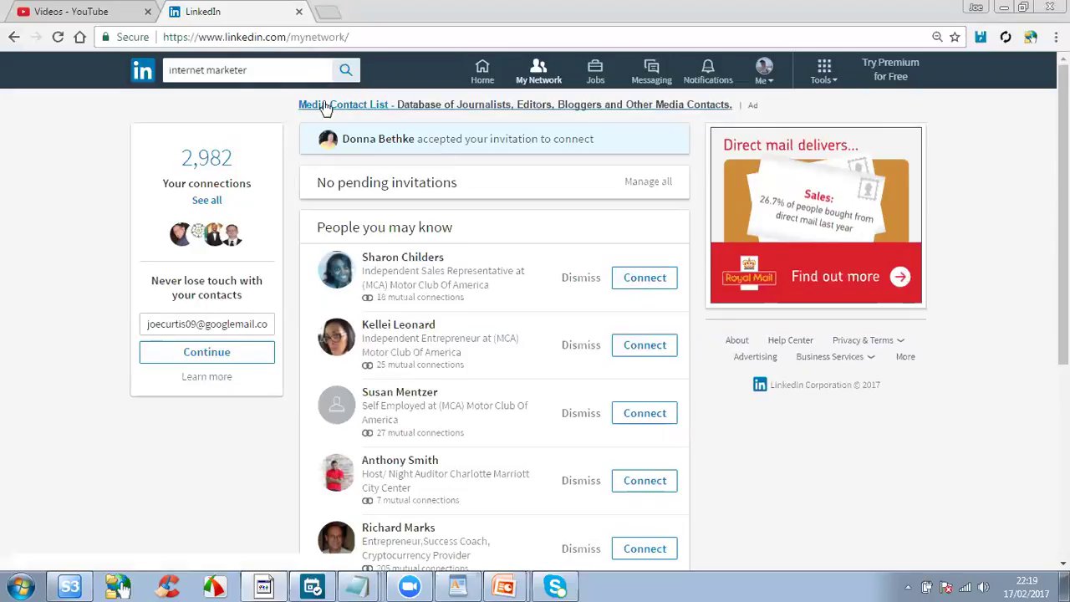
pyautogui.click(538, 70)
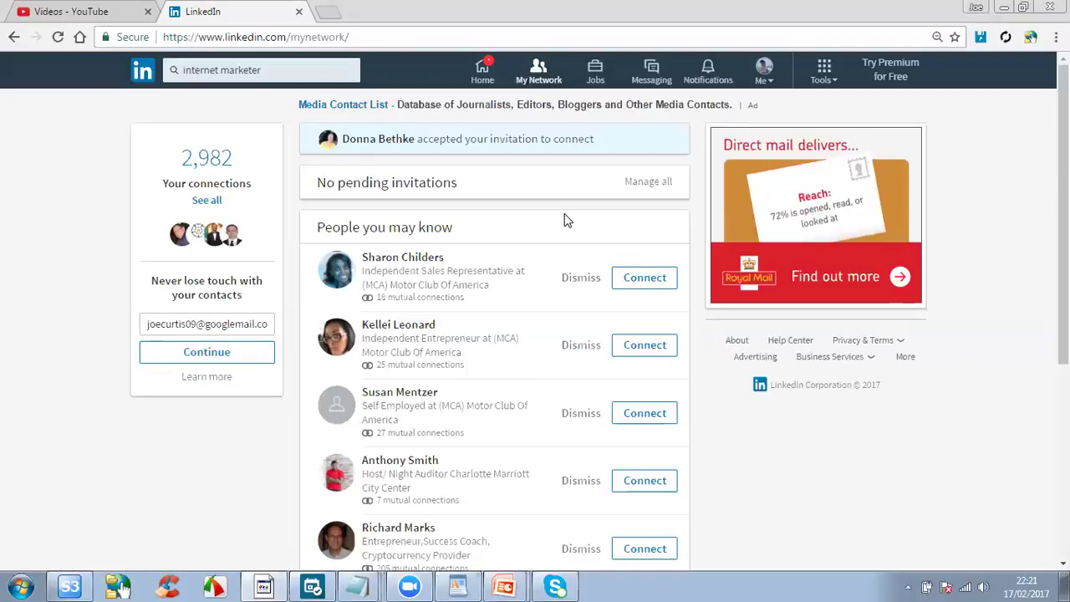
# Run the 'internet marketer' search and browse its 13,815 people results
pyautogui.click(294, 72)
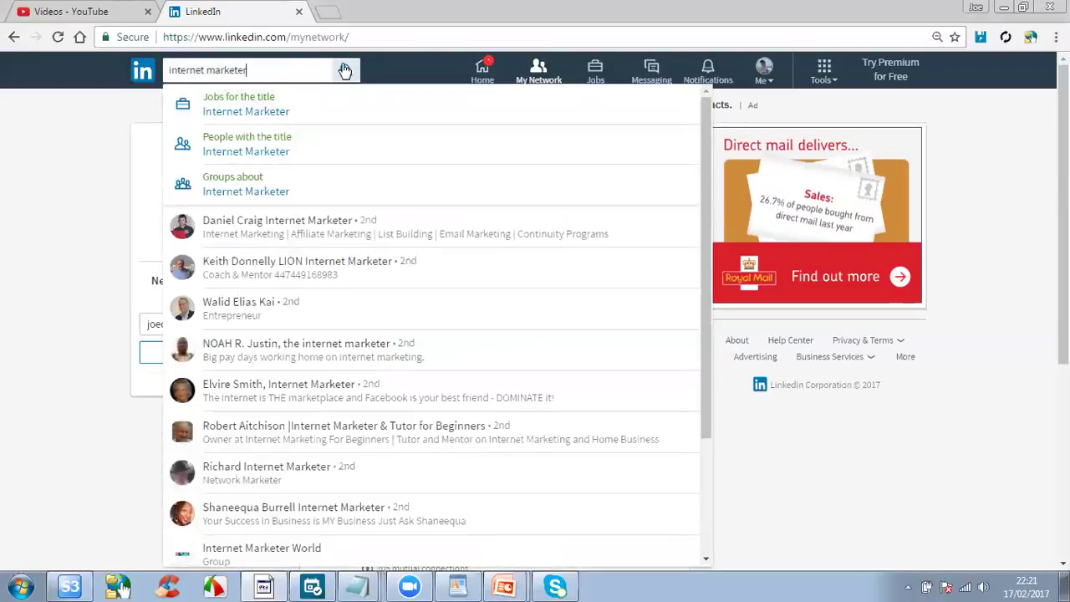
pyautogui.click(345, 70)
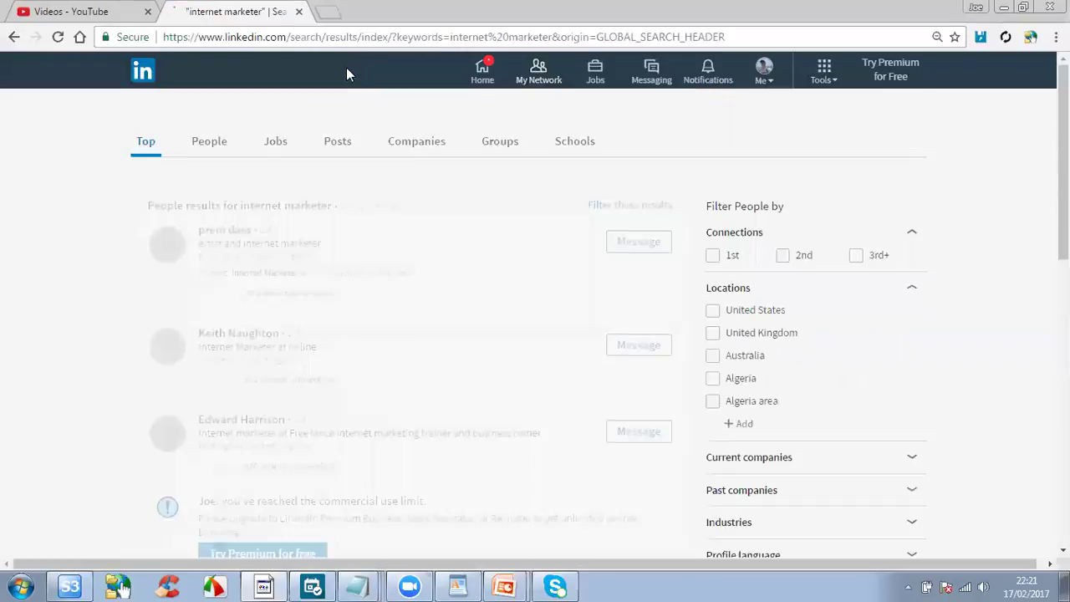
pyautogui.scroll(-1, 272, 172)
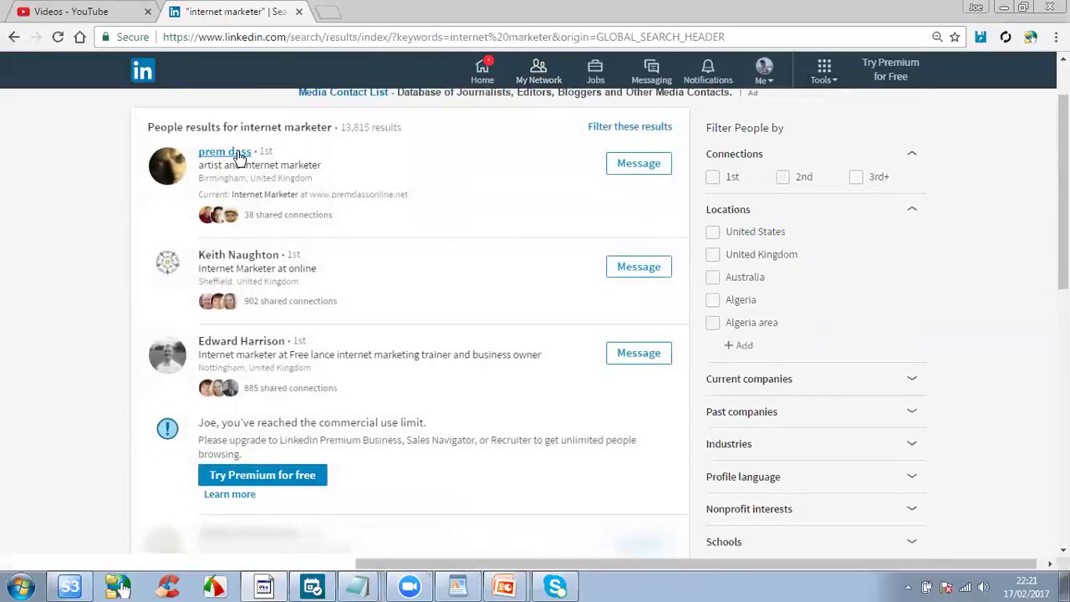
pyautogui.scroll(-4, 568, 176)
pyautogui.scroll(1, 560, 181)
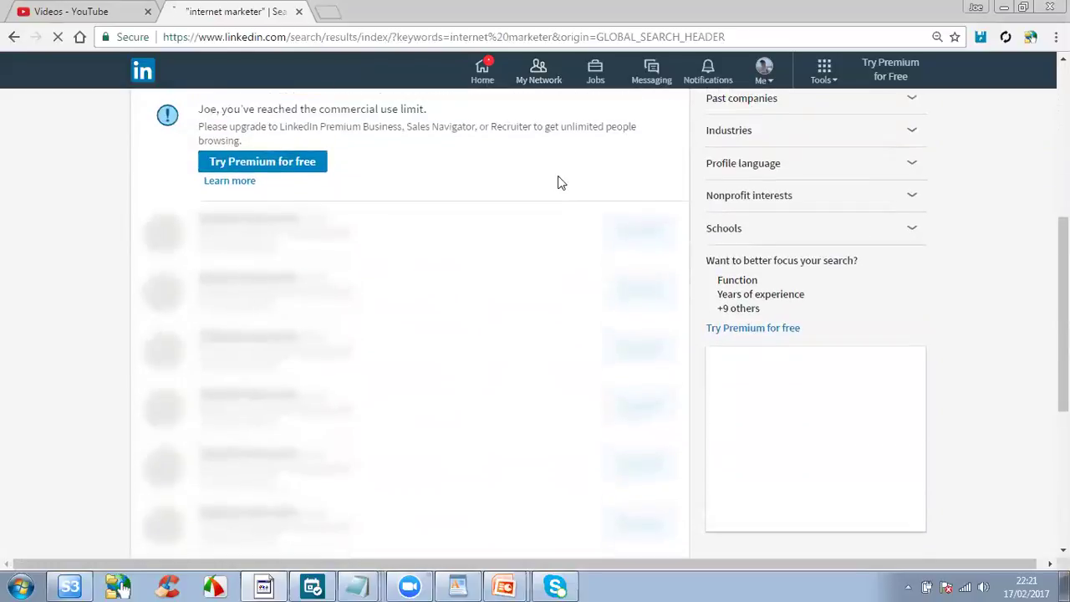
pyautogui.scroll(1, 361, 186)
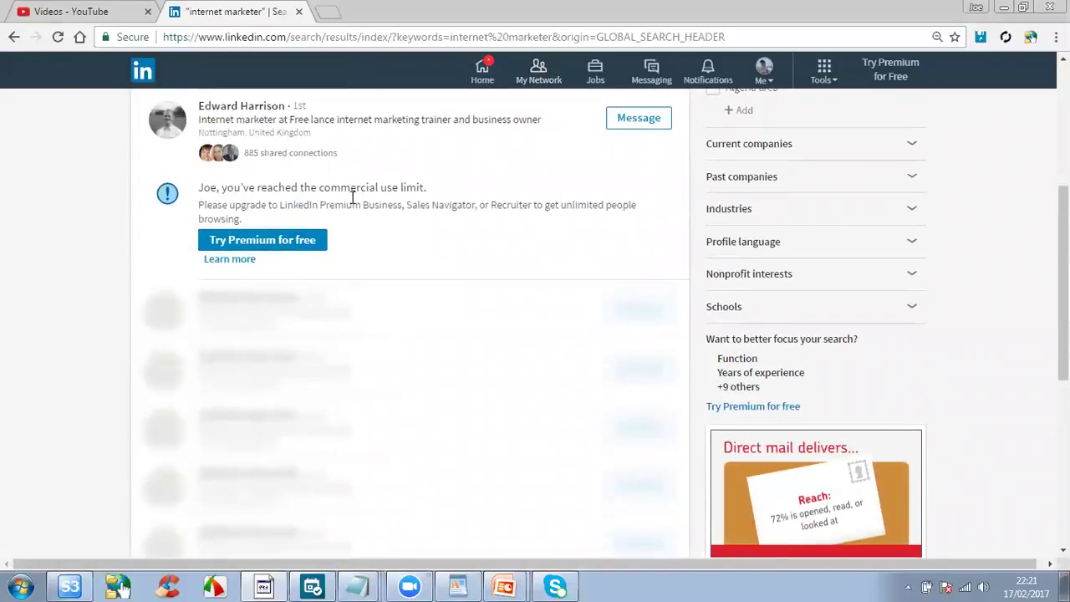
pyautogui.scroll(1, 382, 211)
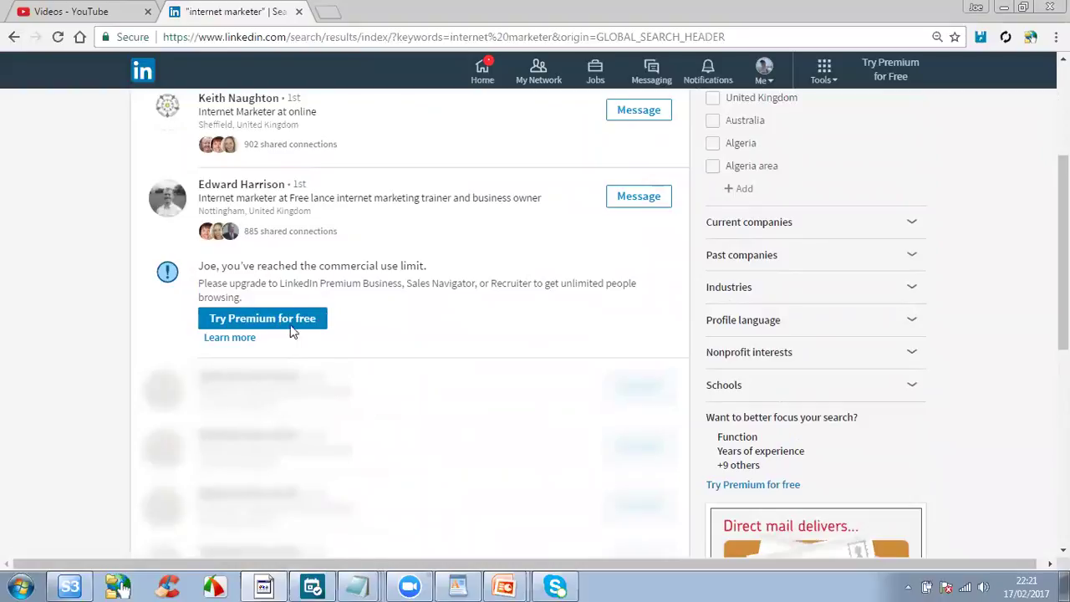
pyautogui.scroll(1, 368, 357)
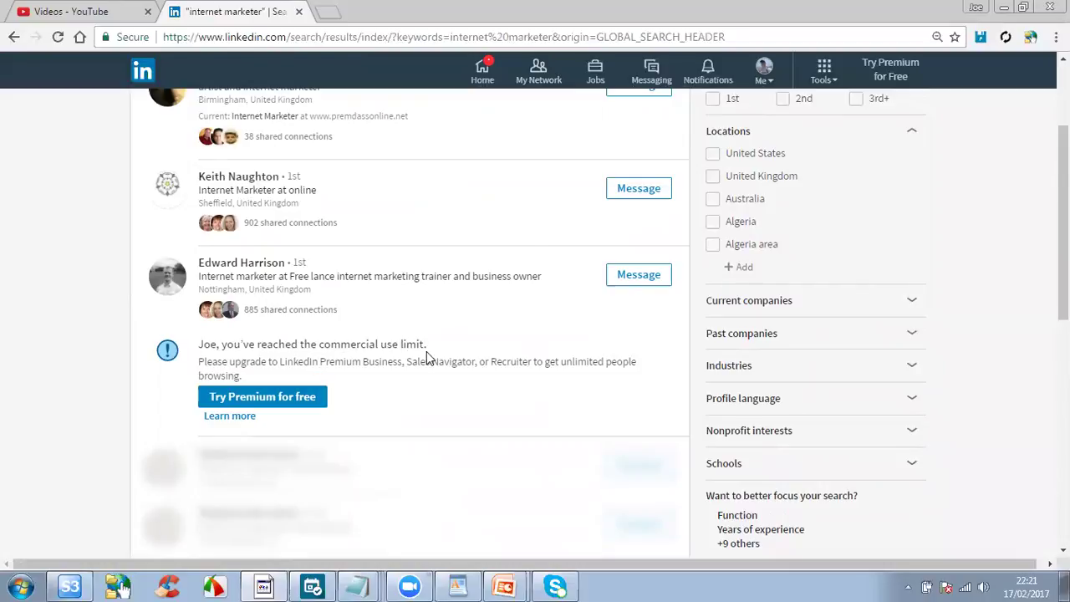
pyautogui.scroll(-1, 306, 361)
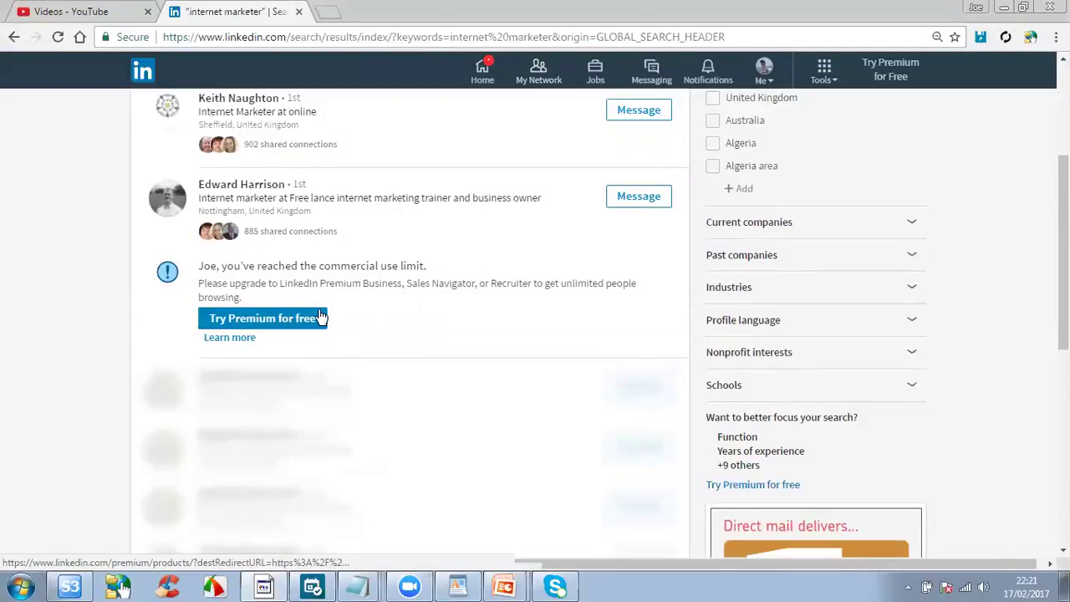
pyautogui.scroll(3, 319, 317)
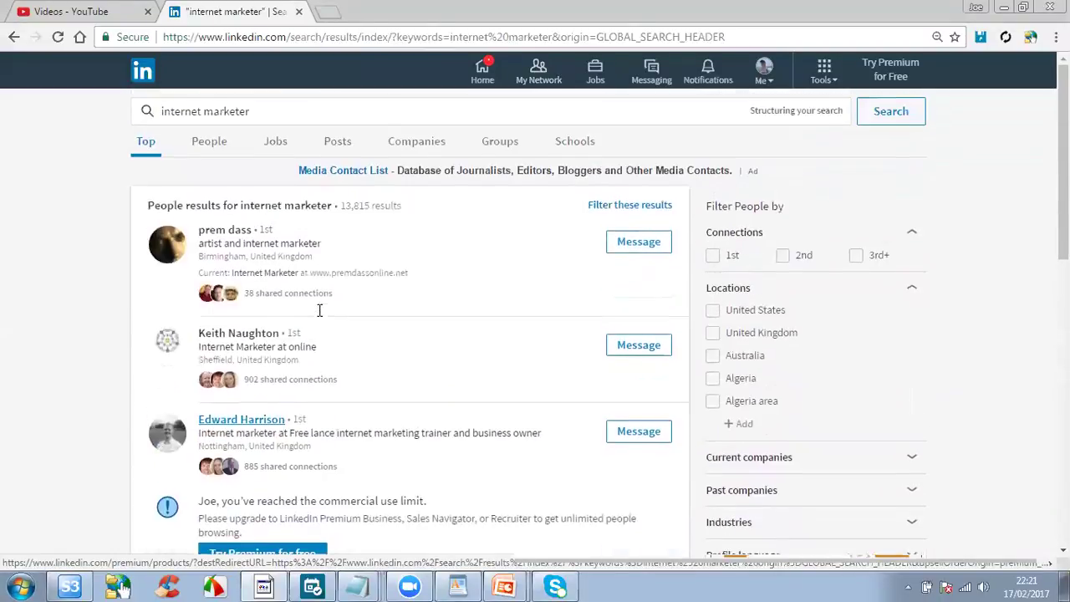
pyautogui.scroll(-1, 318, 310)
pyautogui.scroll(-1, 319, 311)
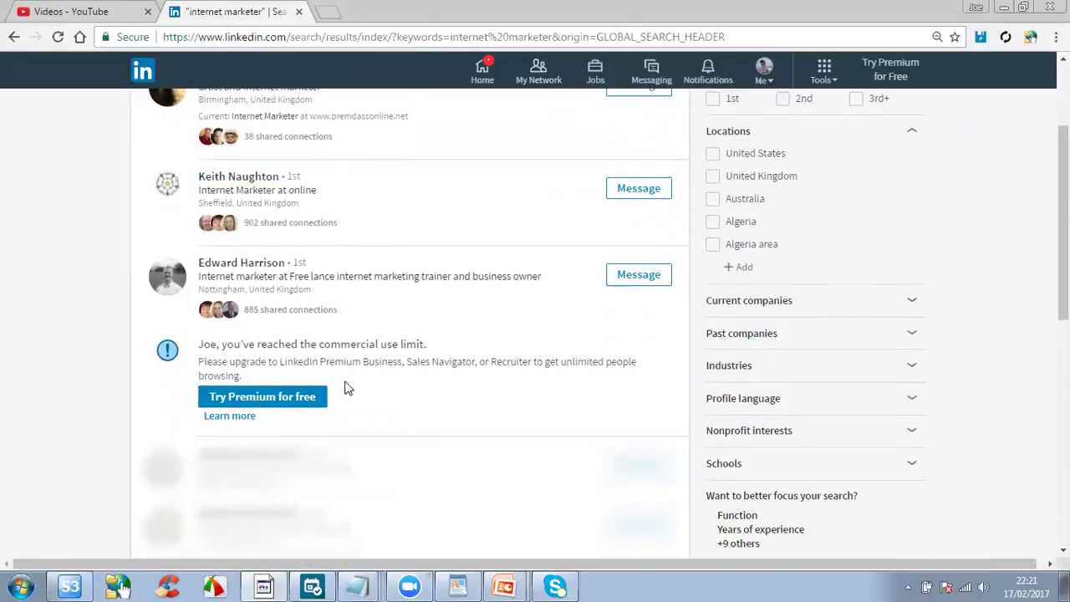
pyautogui.scroll(1, 349, 389)
pyautogui.scroll(1, 474, 370)
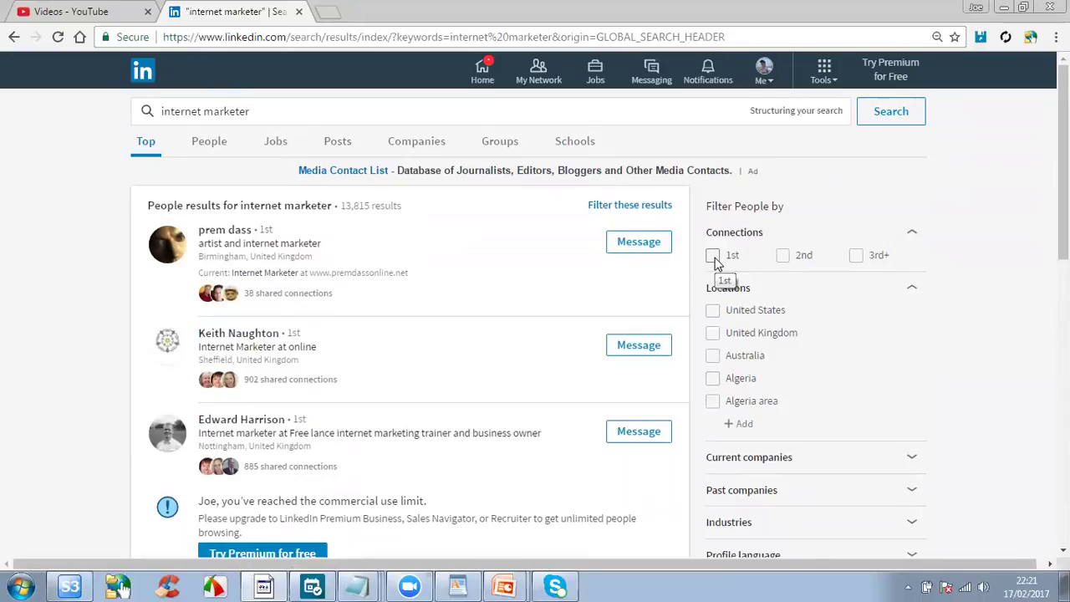
# Filter the results to United States and current company Skinny Body Care
pyautogui.click(712, 311)
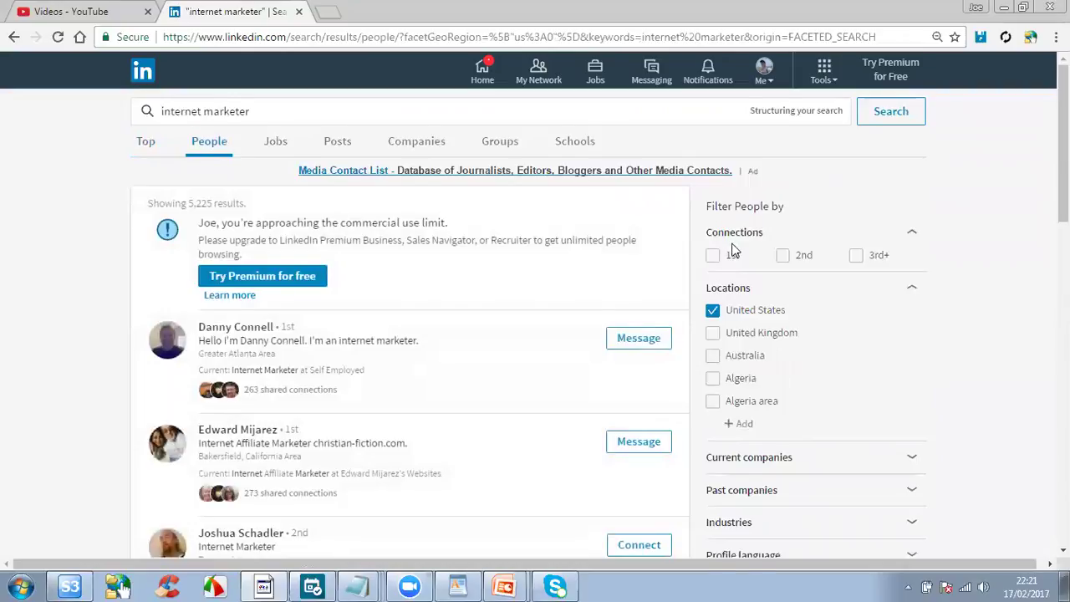
pyautogui.scroll(-3, 732, 251)
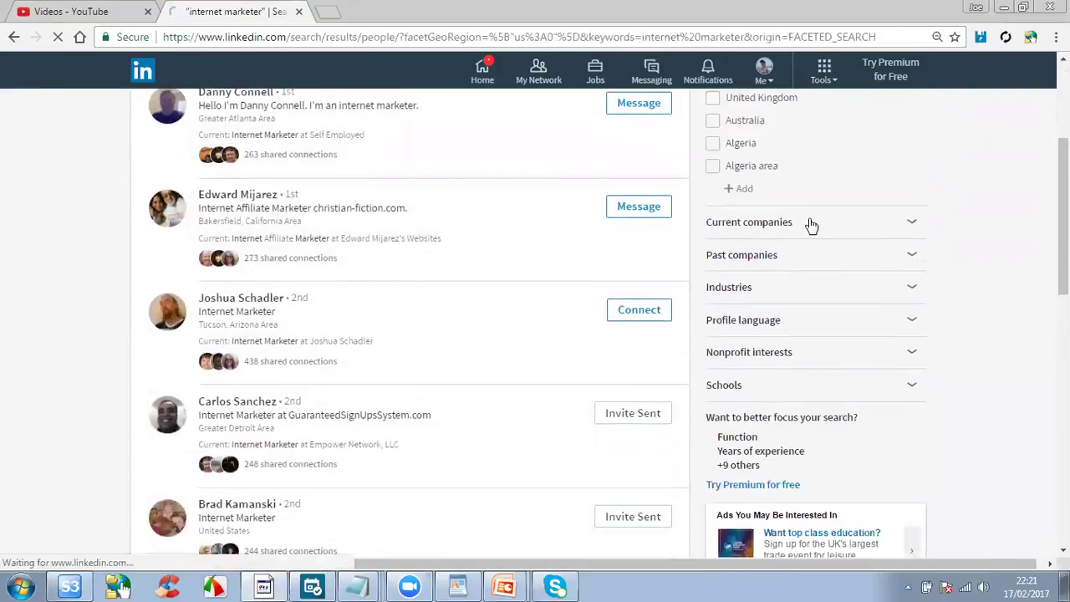
pyautogui.click(749, 229)
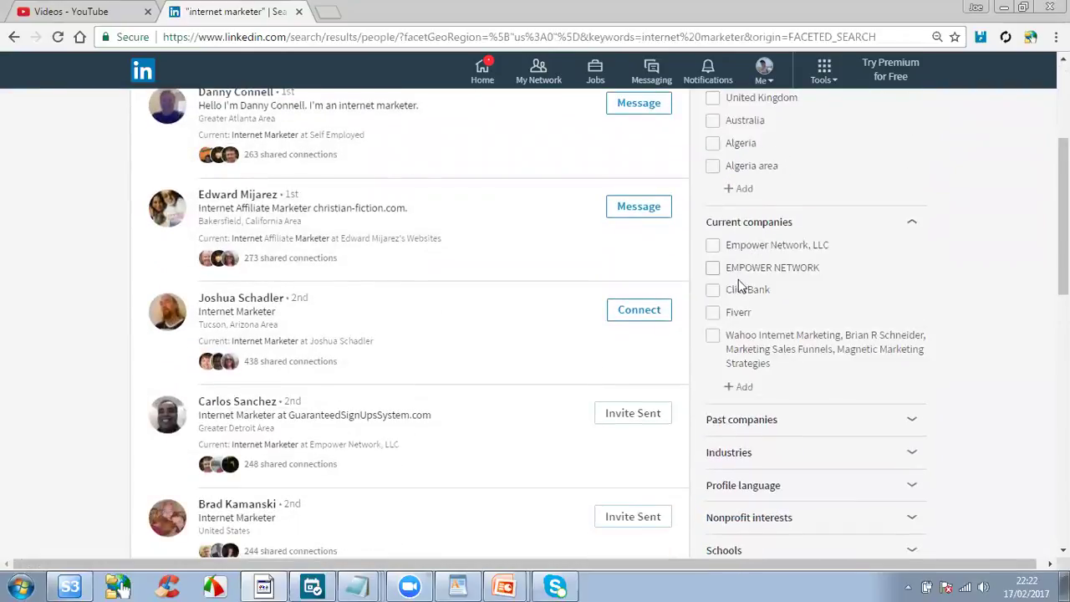
pyautogui.click(741, 385)
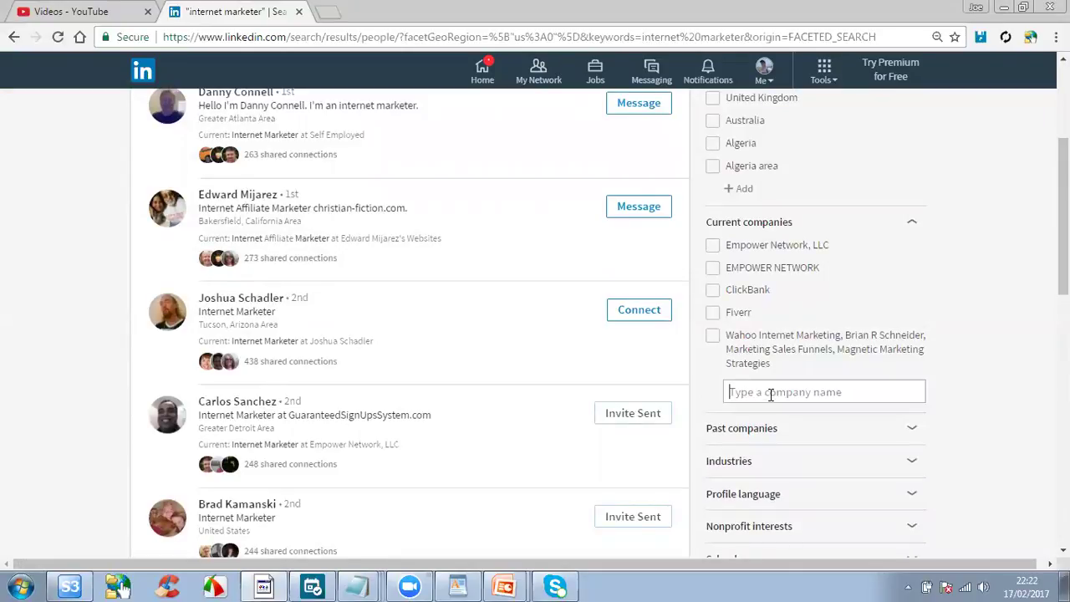
pyautogui.write('skinny')
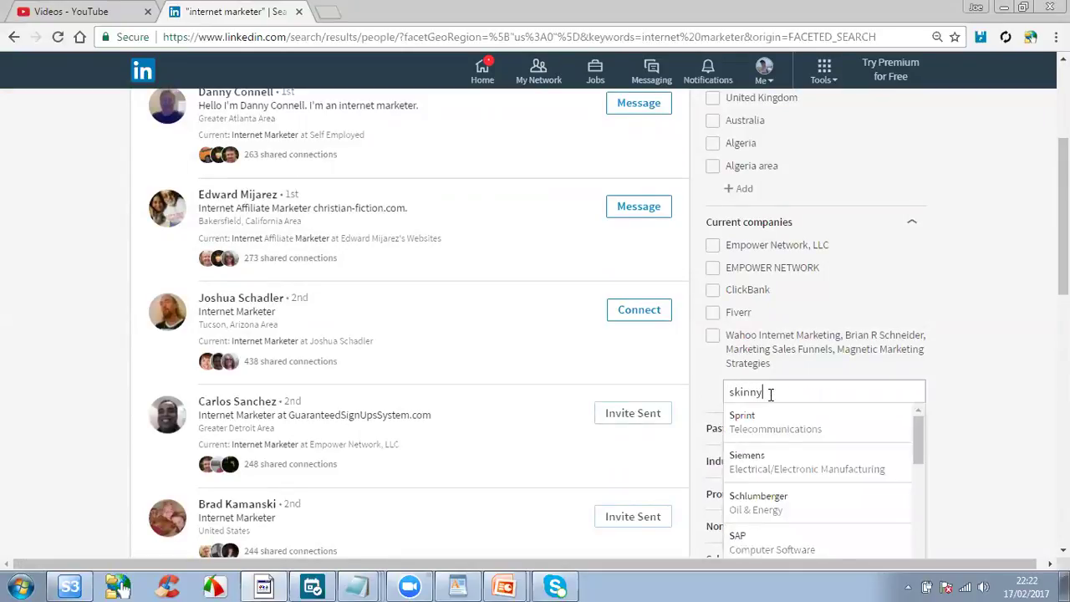
pyautogui.write(' bo')
pyautogui.click(756, 418)
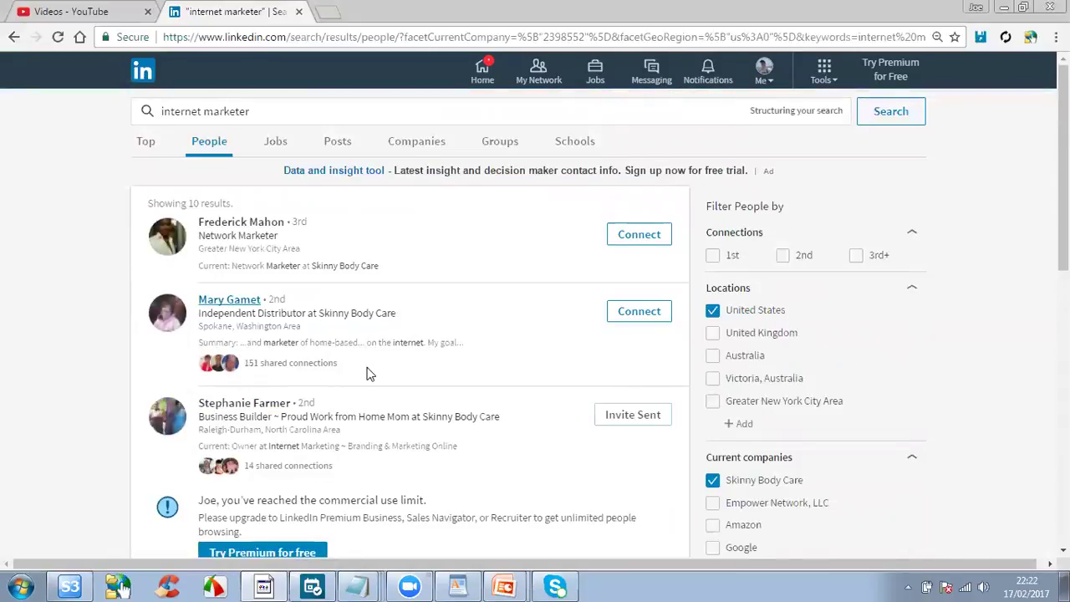
# Expand and collapse the Industries filter, then review the narrowed results
pyautogui.scroll(-2, 764, 441)
pyautogui.scroll(-2, 769, 342)
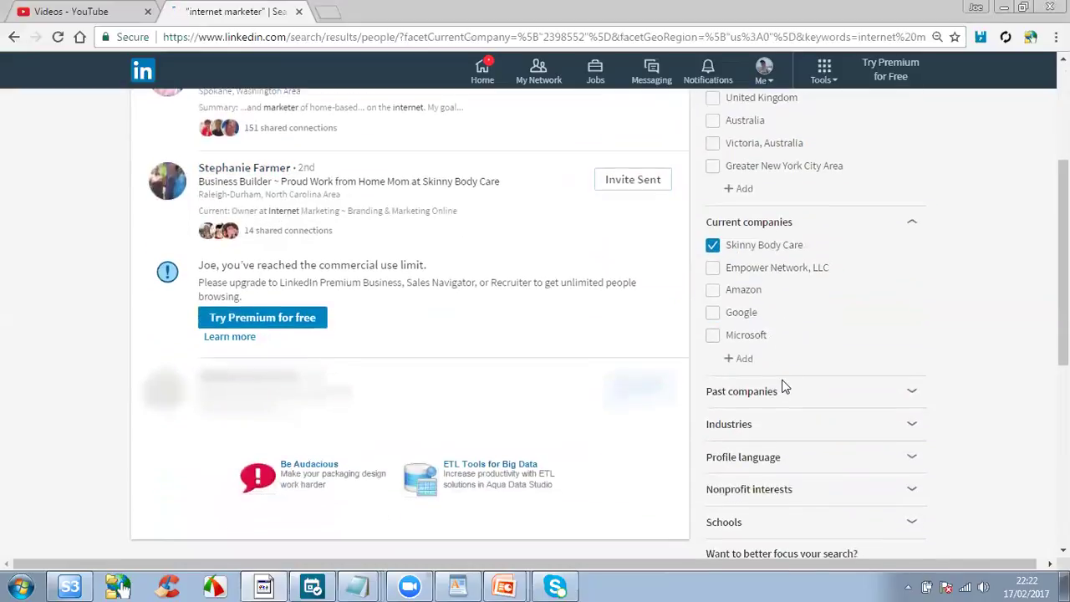
pyautogui.click(763, 344)
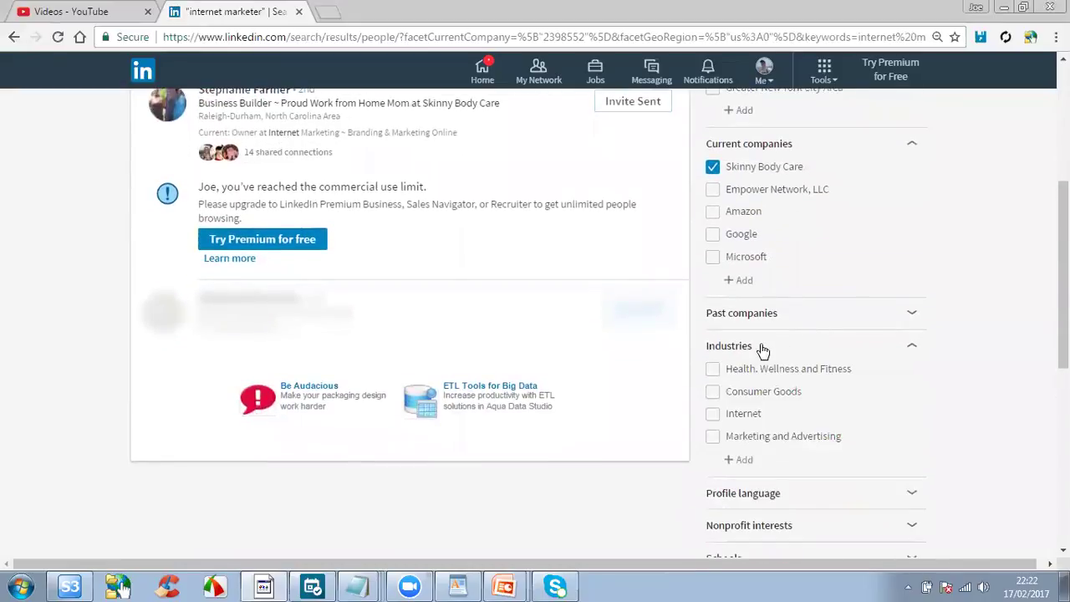
pyautogui.click(763, 347)
pyautogui.scroll(-1, 762, 350)
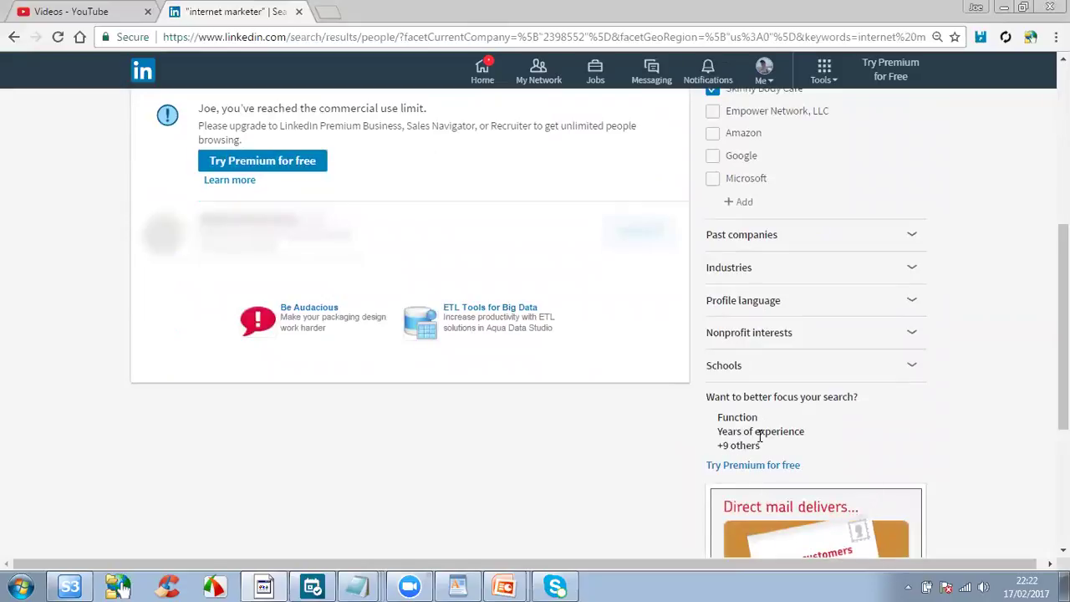
pyautogui.scroll(1, 624, 410)
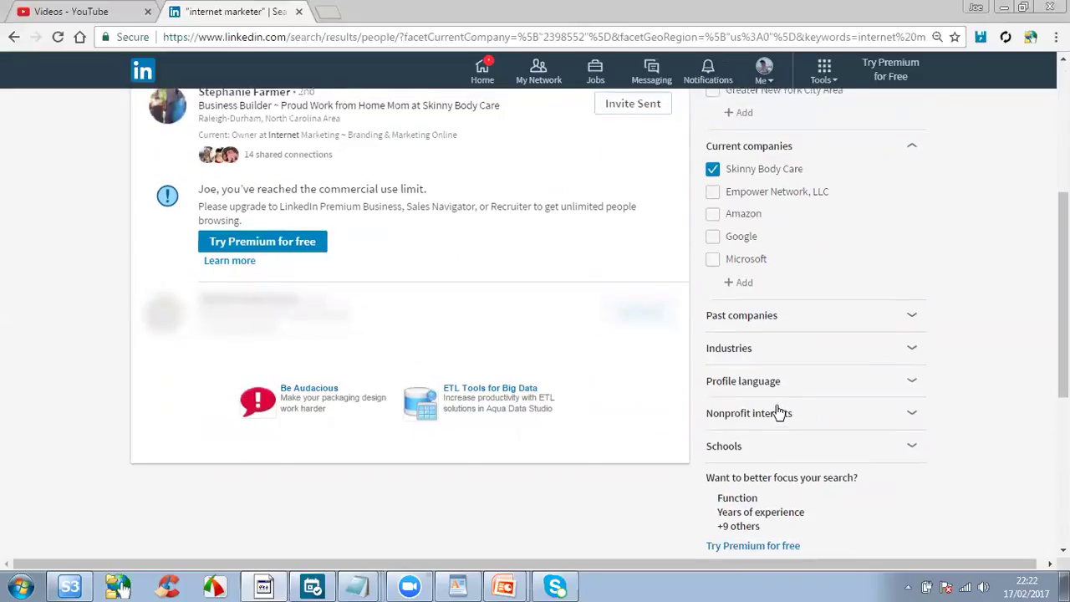
pyautogui.scroll(4, 778, 410)
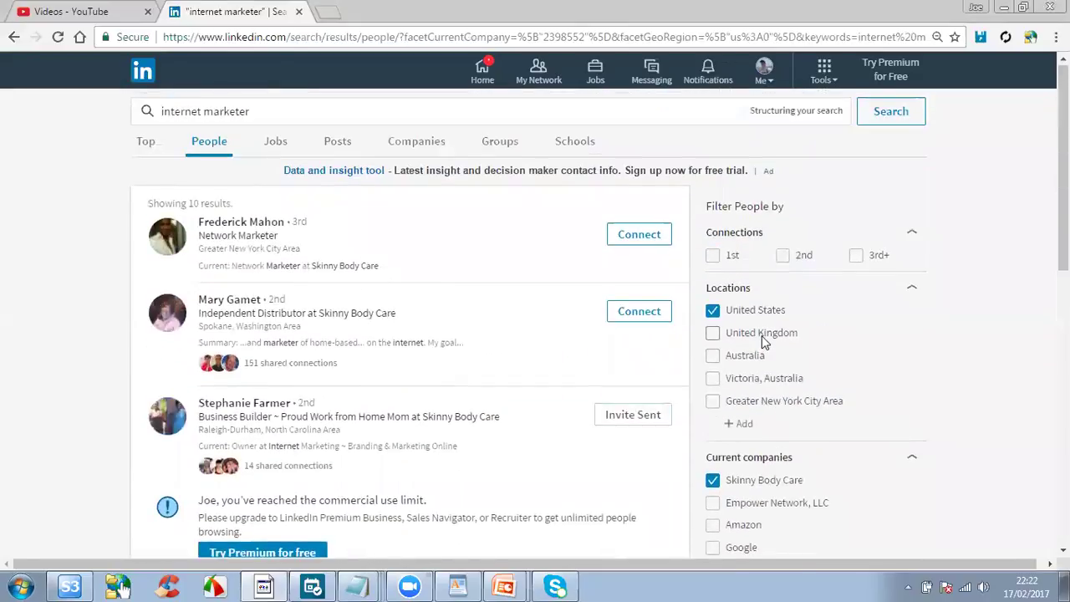
# Switch to Companies, then Groups results, and search for 'work from home'
pyautogui.click(413, 142)
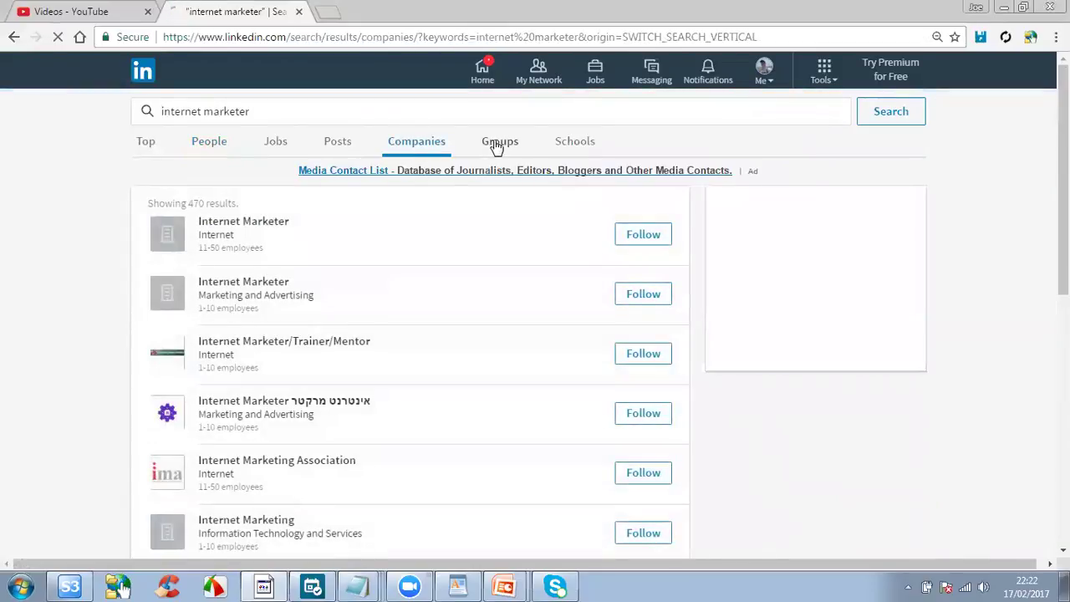
pyautogui.click(495, 143)
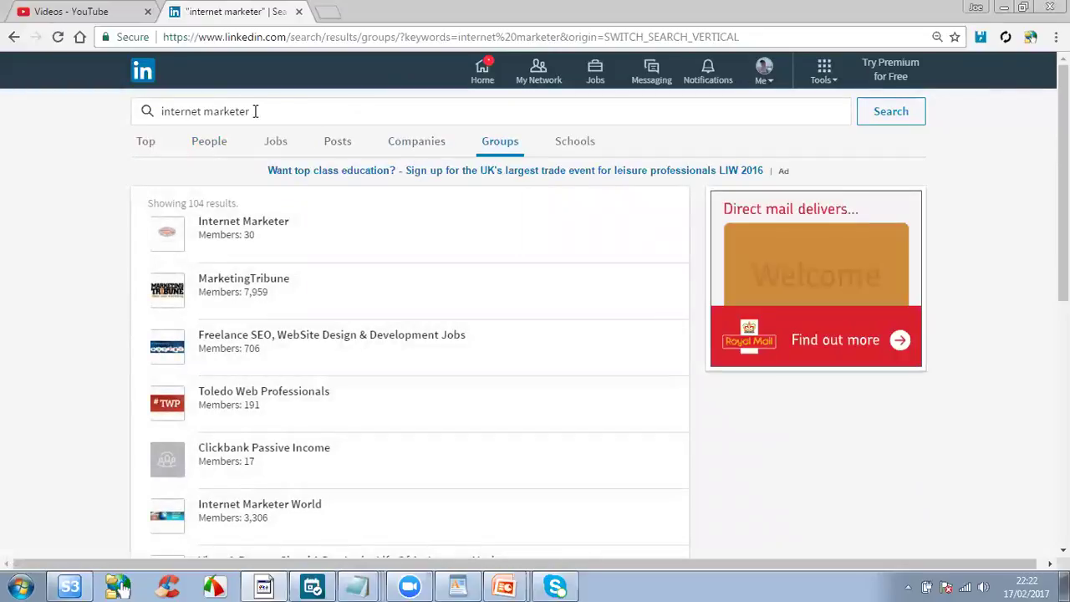
pyautogui.moveTo(256, 110); pyautogui.dragTo(108, 126)
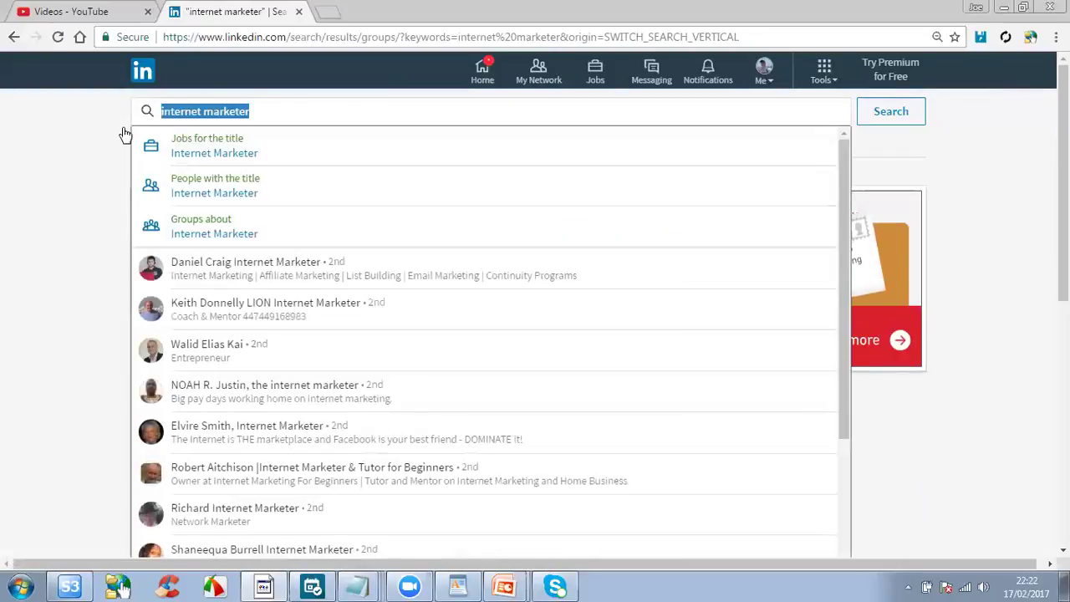
pyautogui.write('work from home')
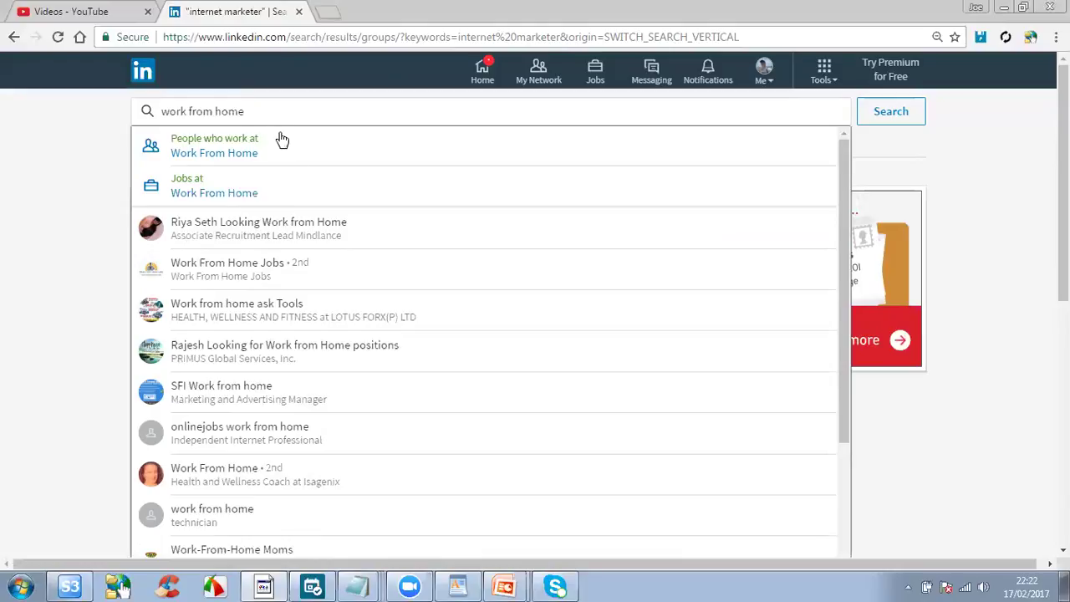
# Replace the search with 'network marketer' and browse the 65 group results
pyautogui.moveTo(268, 115); pyautogui.dragTo(125, 112)
pyautogui.write('n')
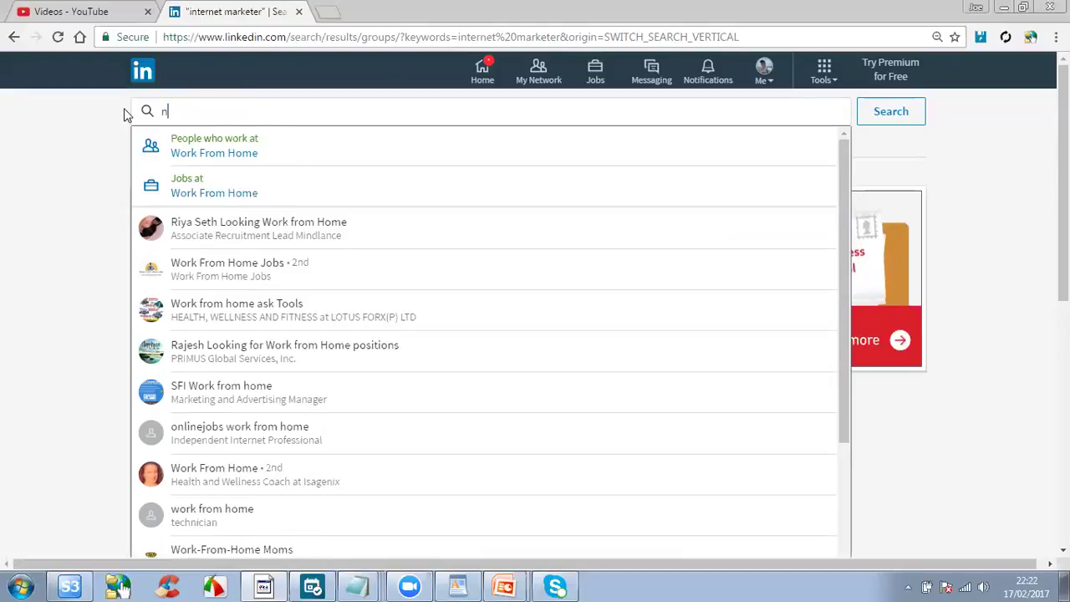
pyautogui.write('etwork marke')
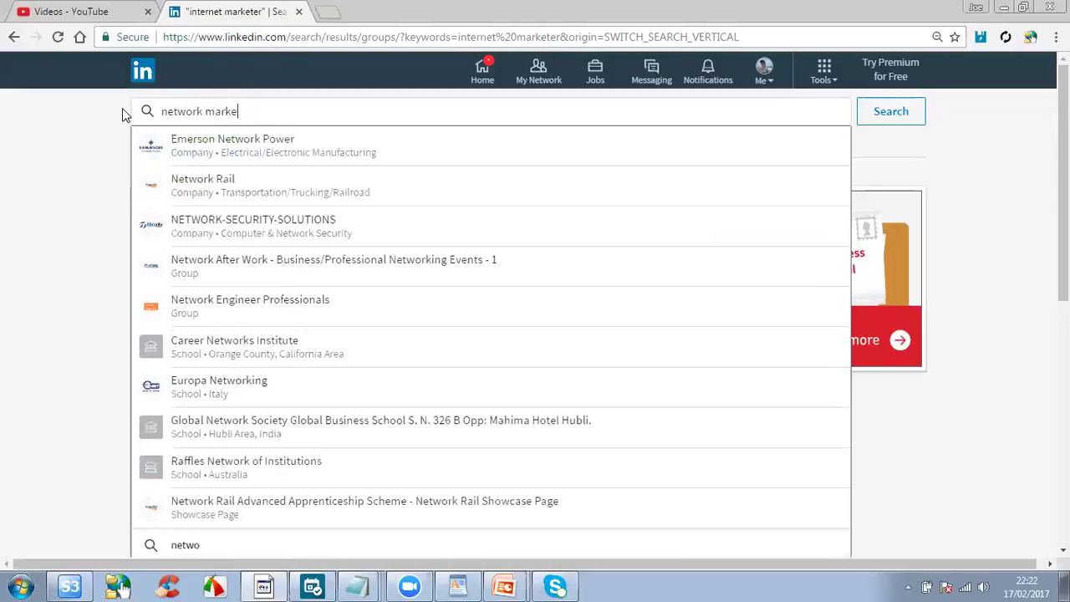
pyautogui.write('ter')
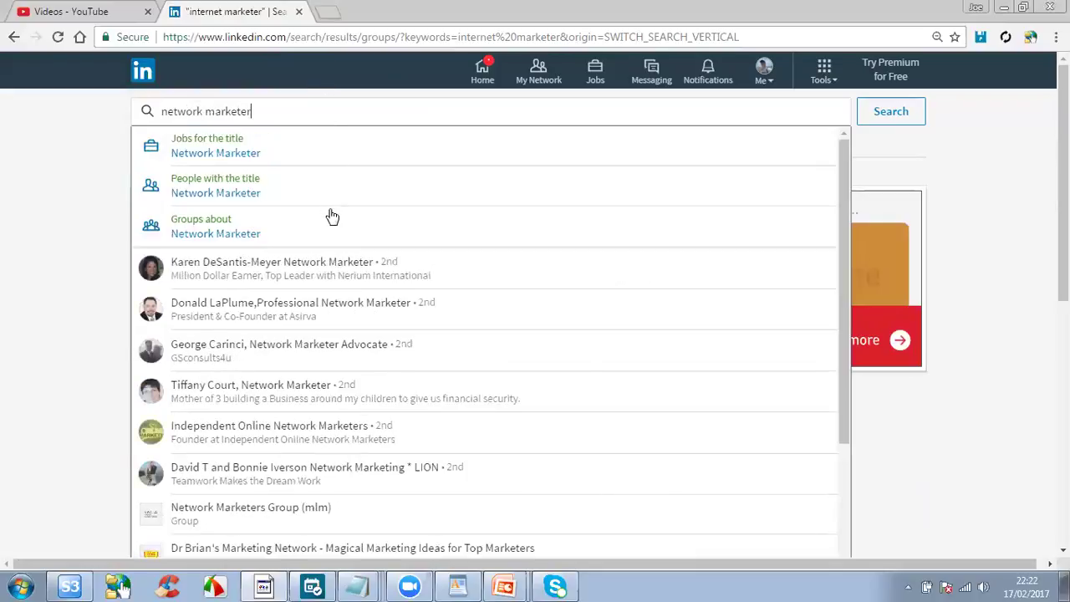
pyautogui.click(868, 112)
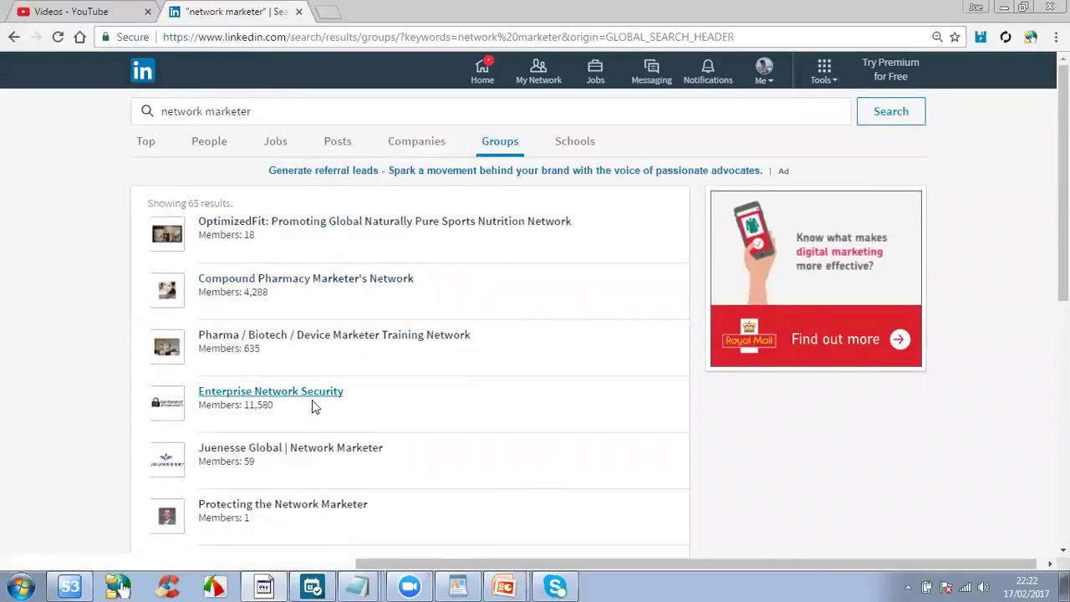
pyautogui.scroll(-3, 376, 452)
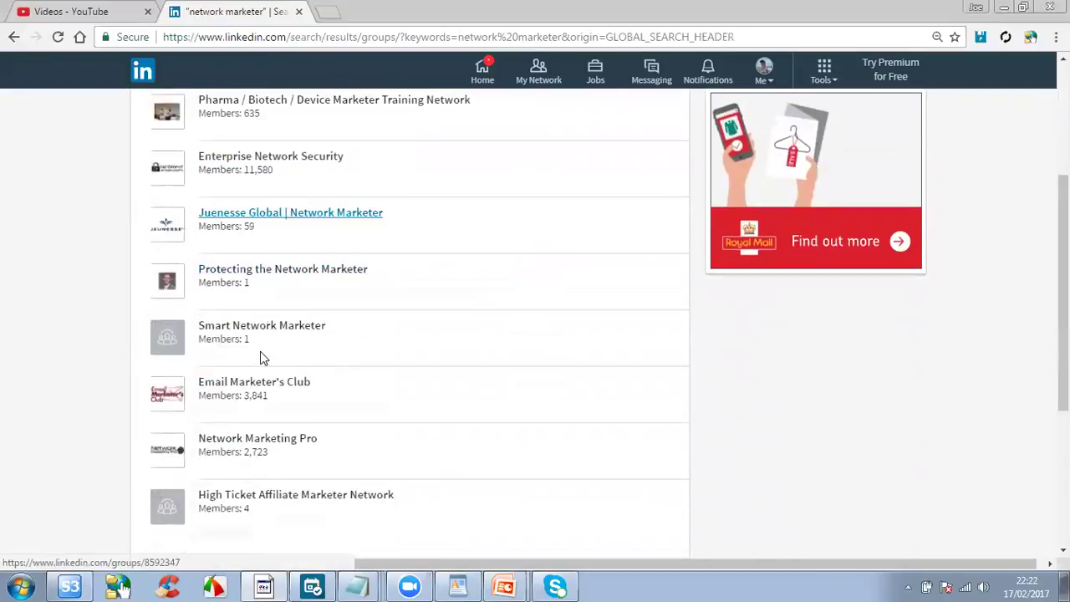
pyautogui.scroll(3, 260, 358)
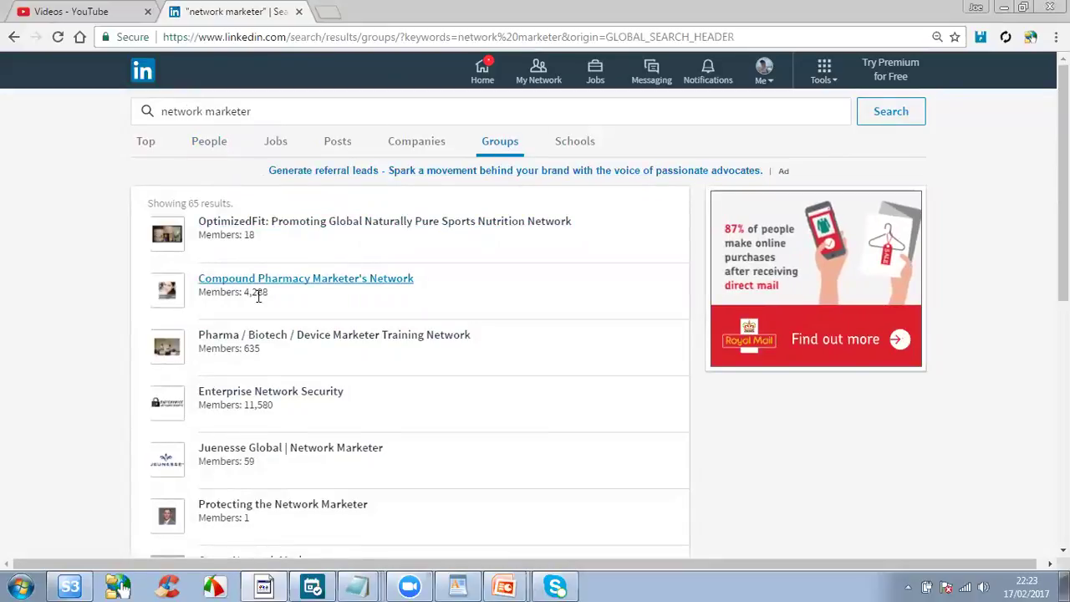
# Show People results for 'network marketer' and follow a 2nd-degree marketer
pyautogui.click(205, 154)
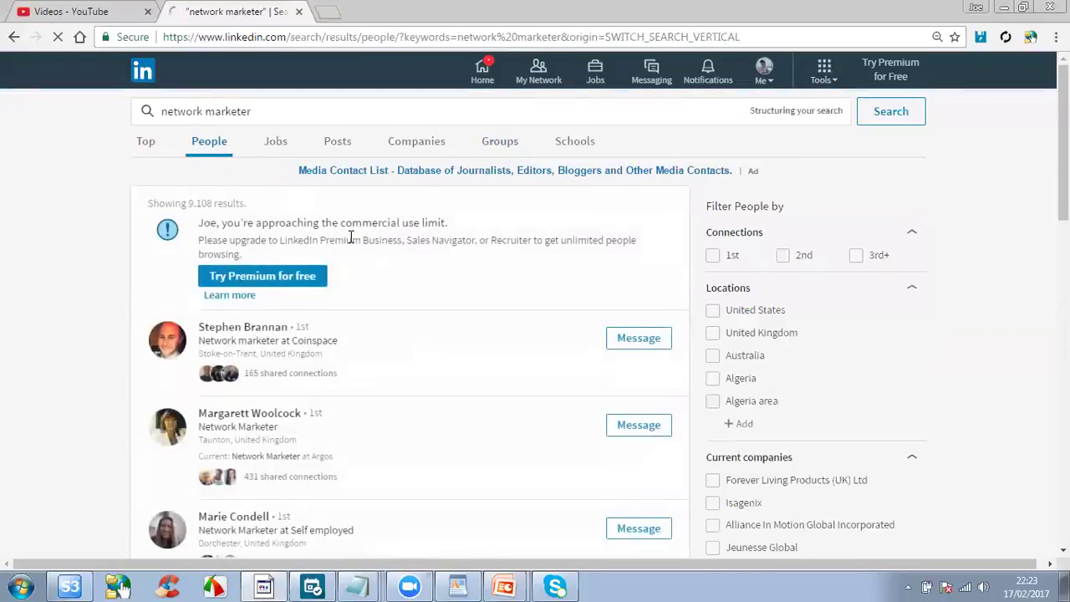
pyautogui.scroll(-5, 352, 240)
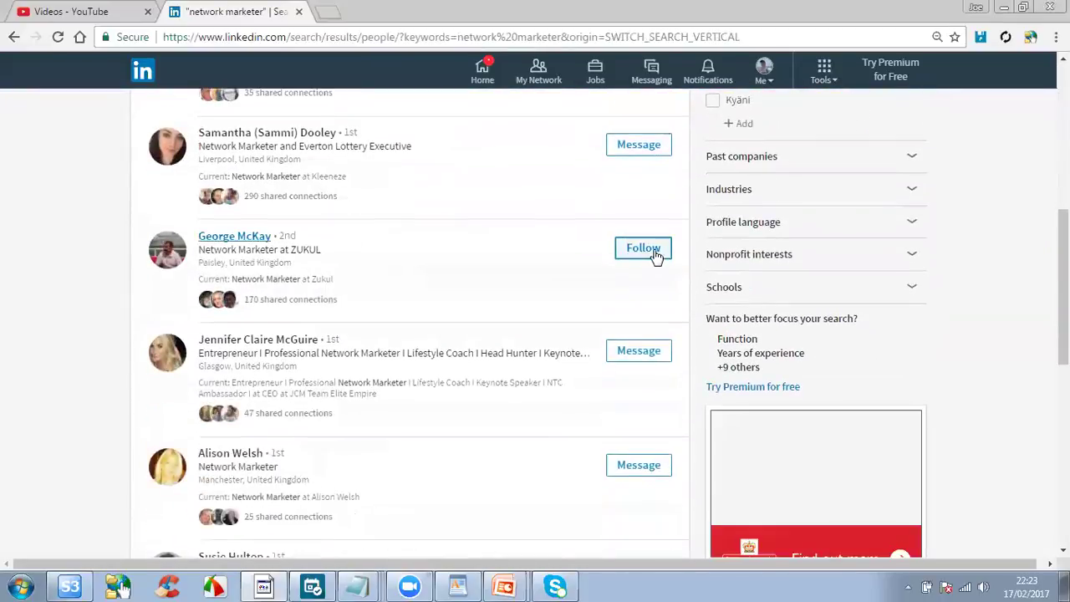
pyautogui.click(643, 249)
pyautogui.scroll(-2, 585, 251)
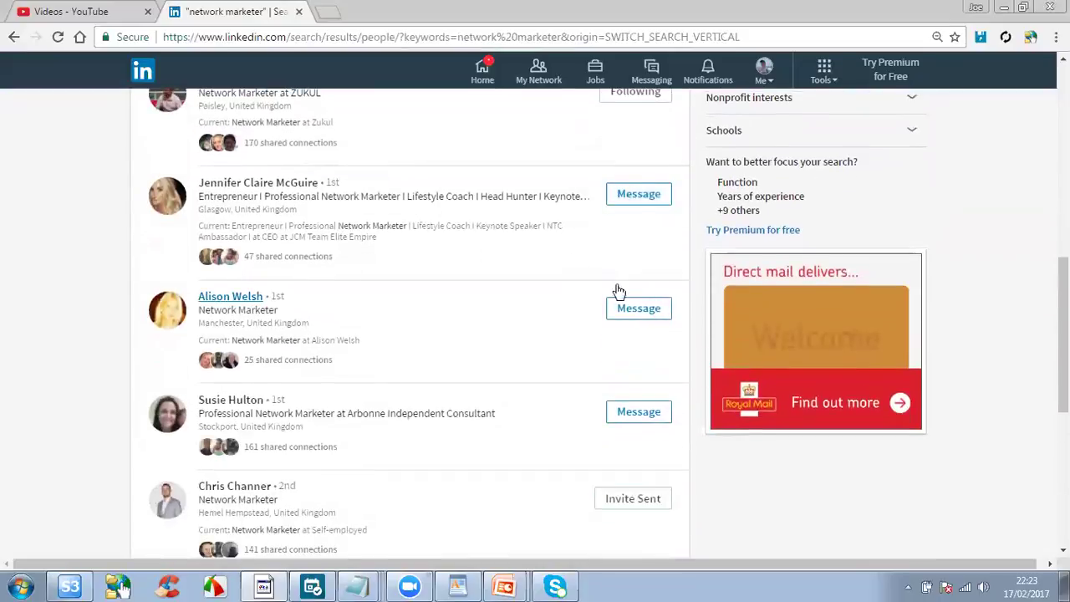
pyautogui.scroll(-1, 617, 289)
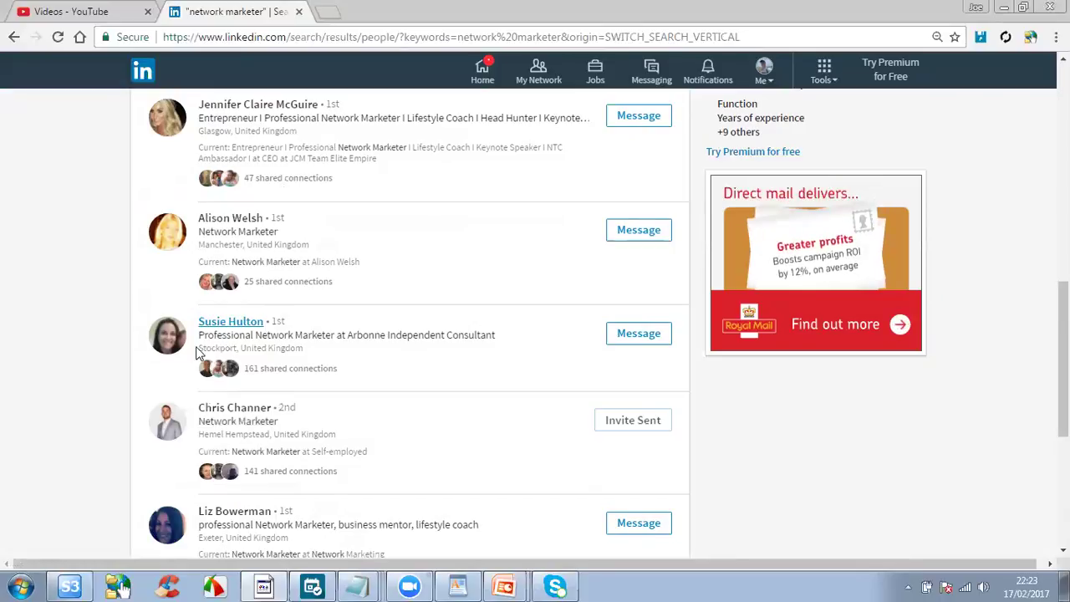
# Go to page 2 of the people results, which shows the commercial use limit notice
pyautogui.scroll(-2, 301, 388)
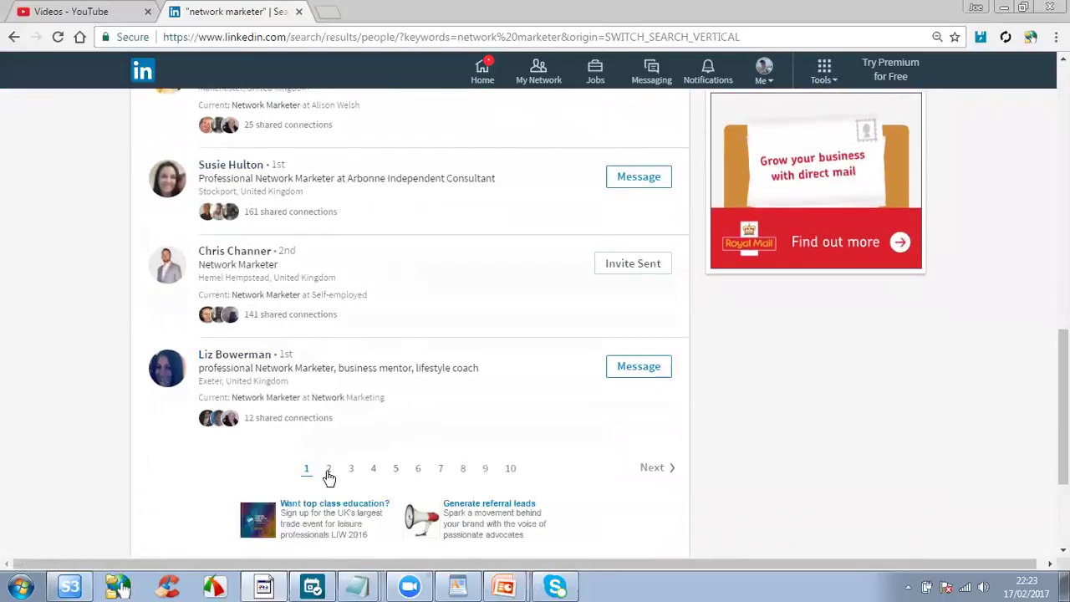
pyautogui.click(327, 471)
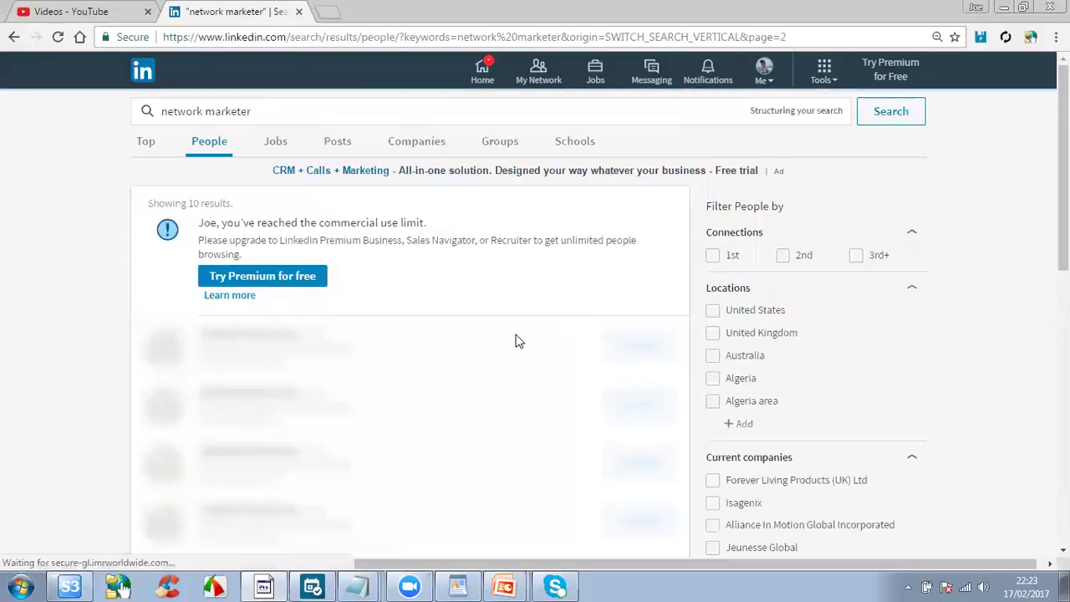
pyautogui.scroll(-1, 513, 339)
pyautogui.scroll(-1, 321, 265)
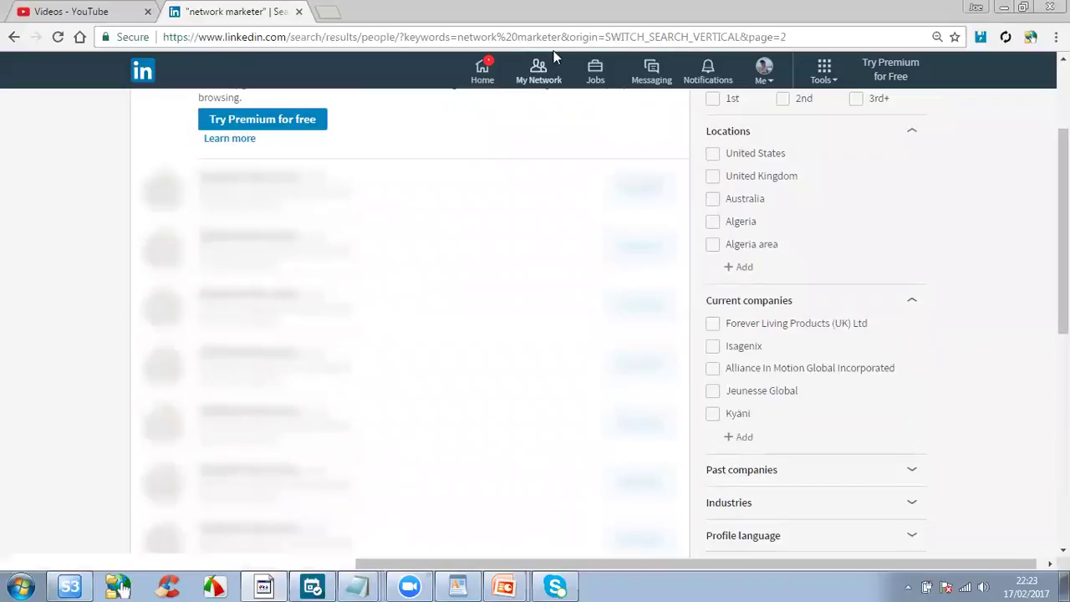
pyautogui.scroll(1, 304, 243)
pyautogui.scroll(-1, 302, 240)
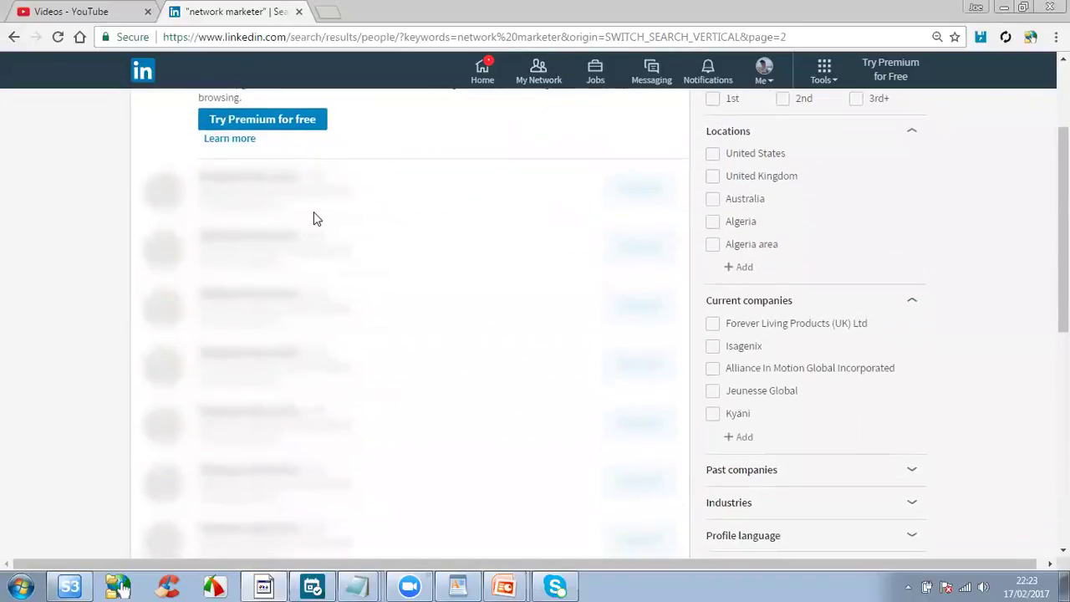
pyautogui.scroll(2, 318, 225)
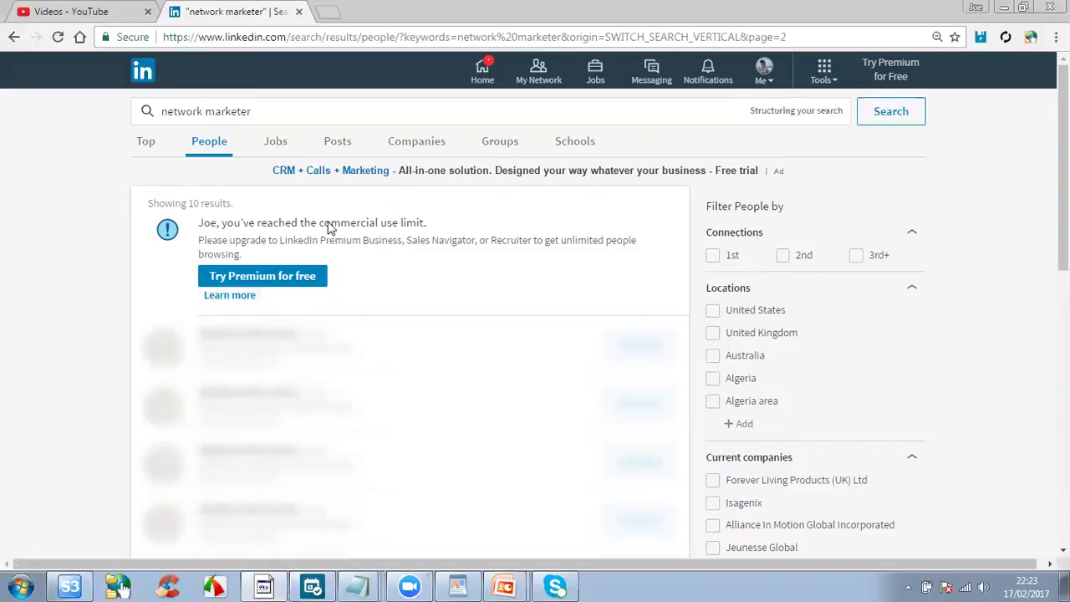
# Go to My Network and send connection invitations to the first seven suggested people
pyautogui.click(544, 73)
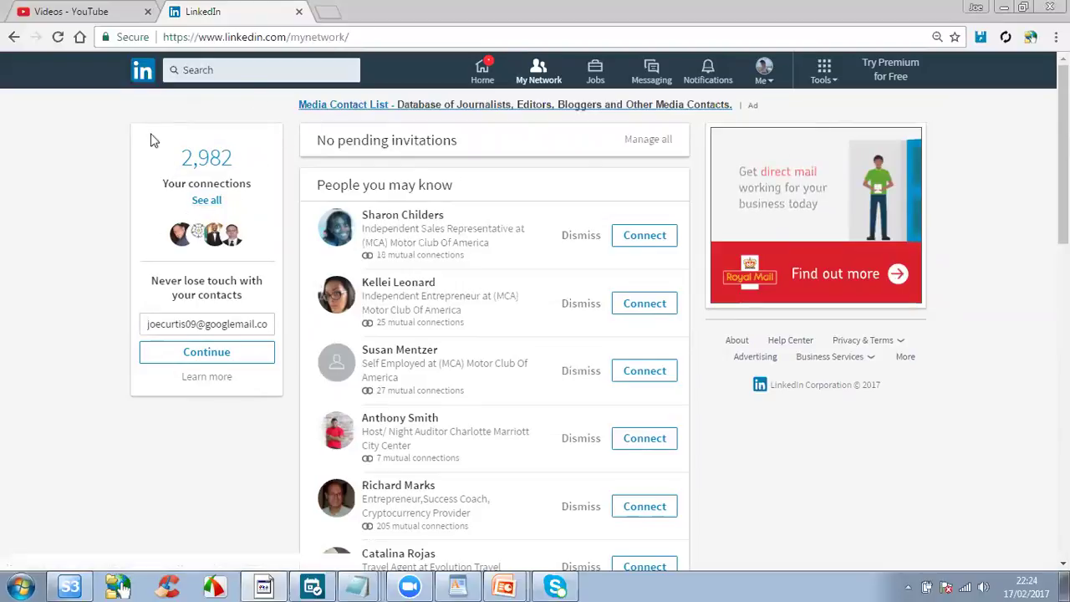
pyautogui.scroll(-6, 540, 201)
pyautogui.scroll(-6, 540, 201)
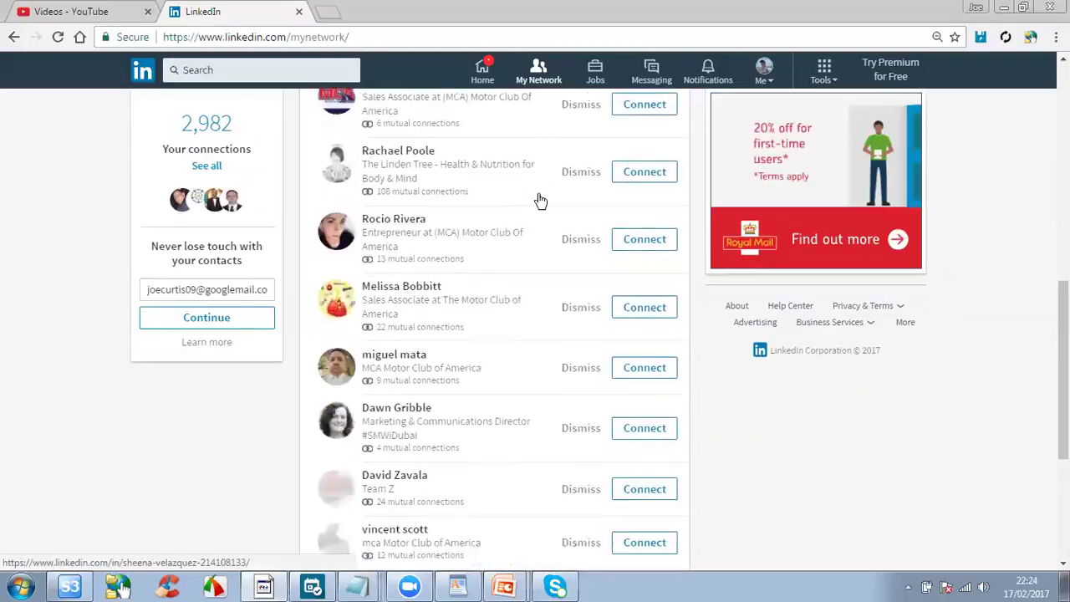
pyautogui.scroll(7, 538, 193)
pyautogui.scroll(4, 537, 199)
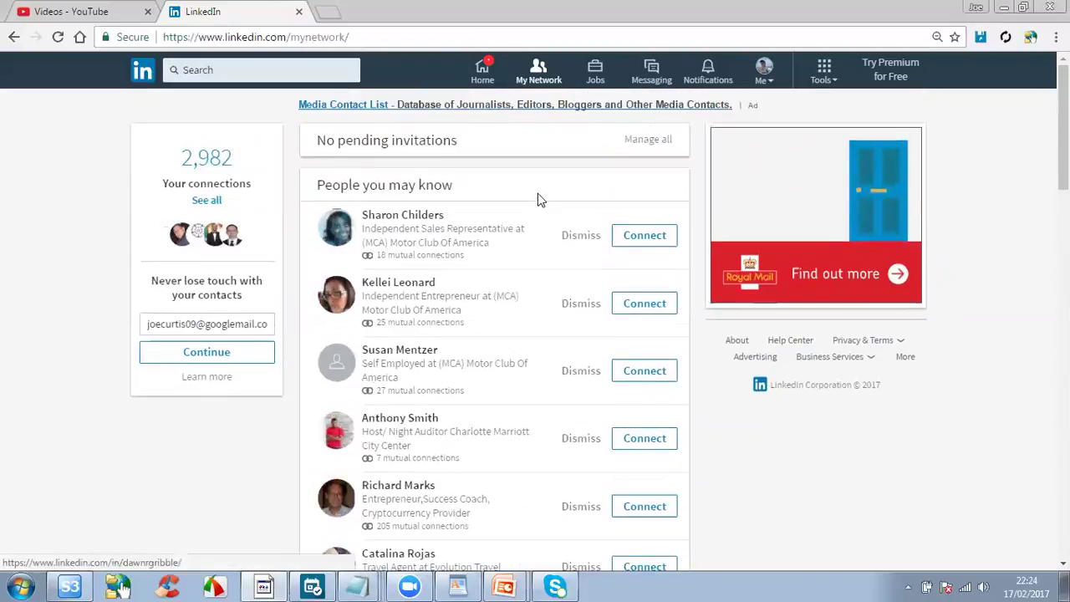
pyautogui.click(643, 235)
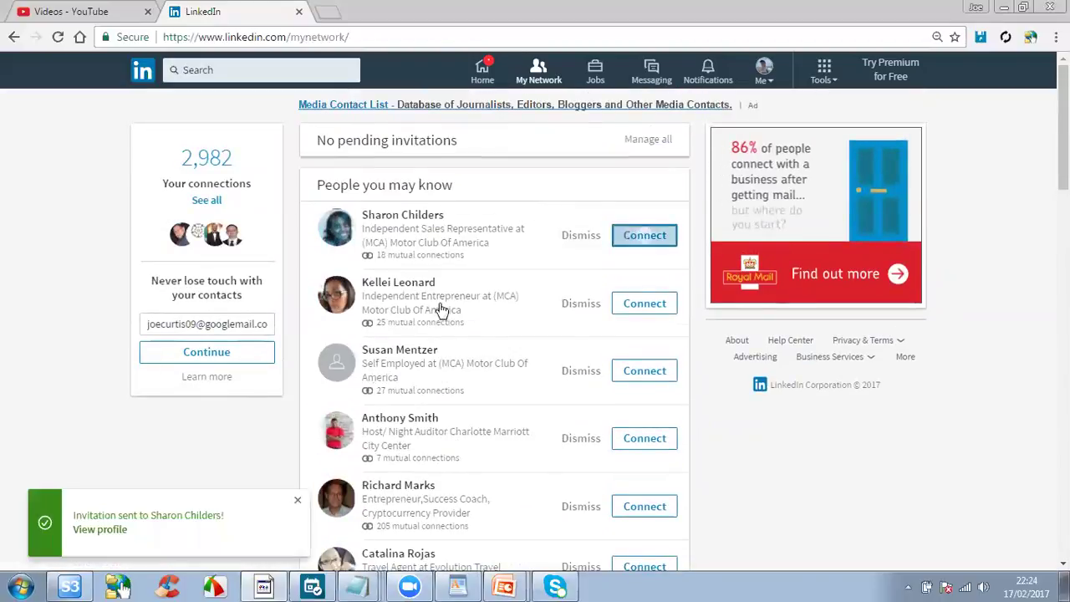
pyautogui.click(630, 238)
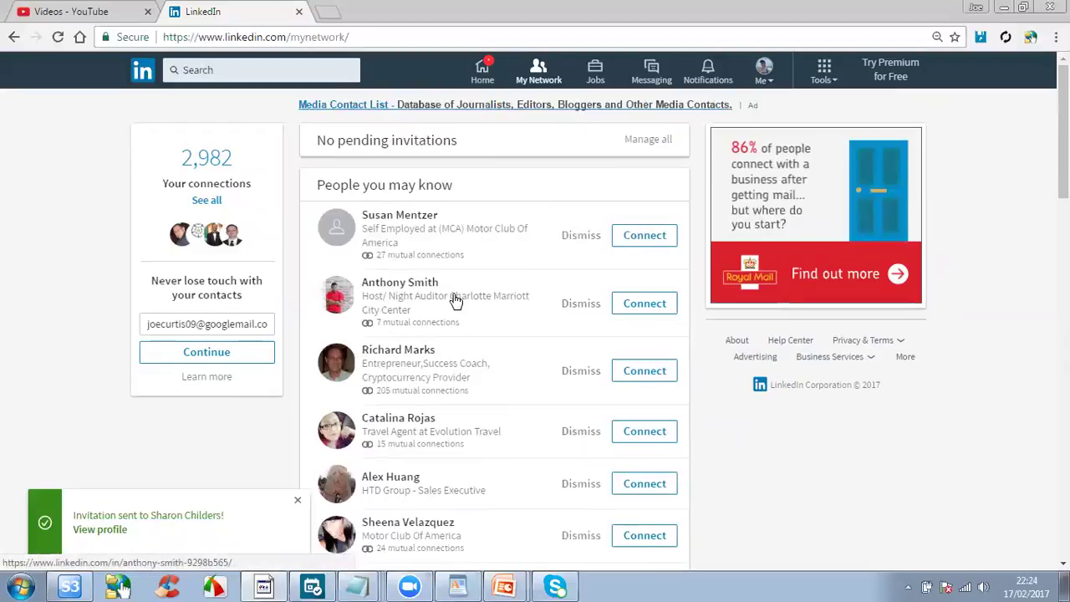
pyautogui.click(628, 239)
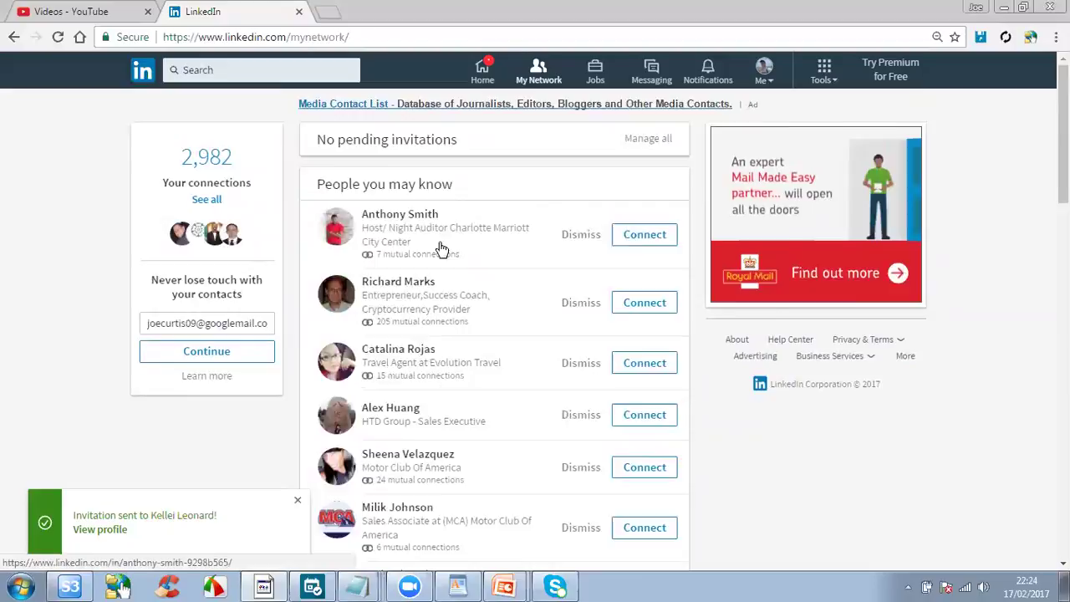
pyautogui.scroll(-1, 435, 234)
pyautogui.click(595, 228)
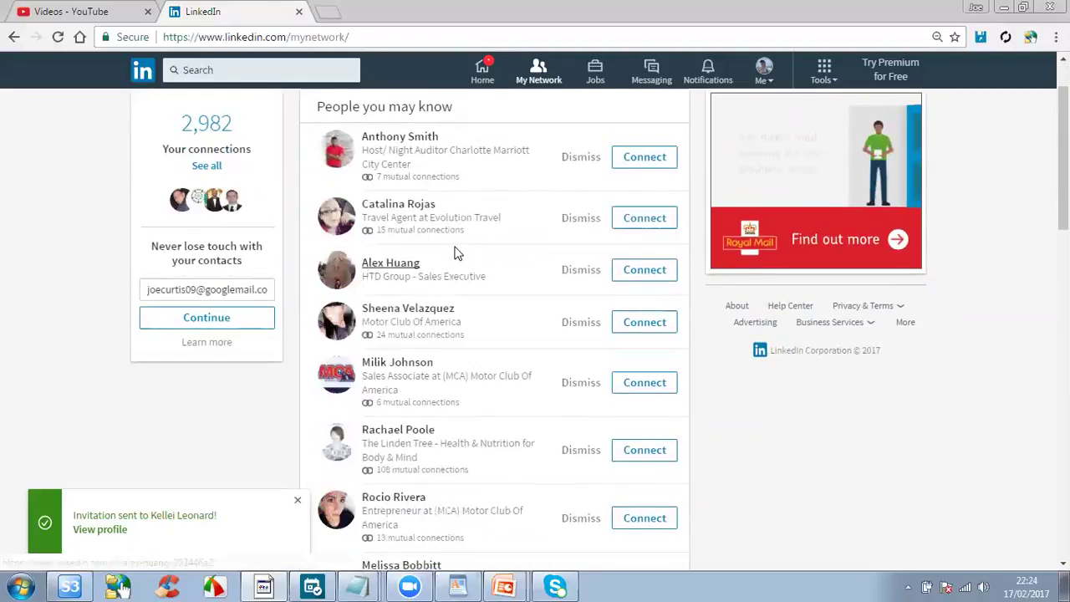
pyautogui.click(650, 281)
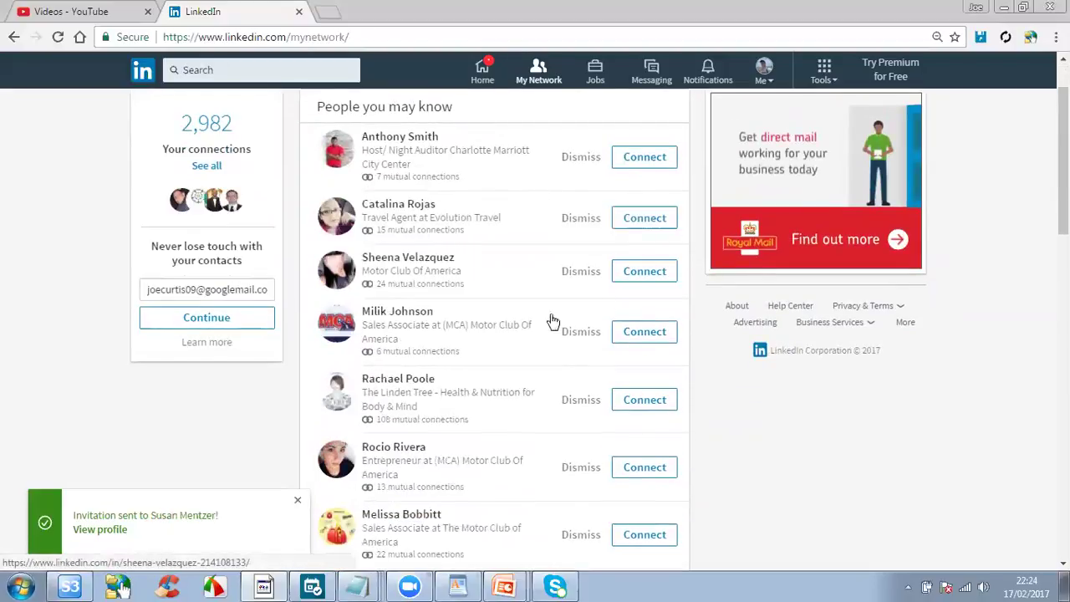
pyautogui.click(652, 276)
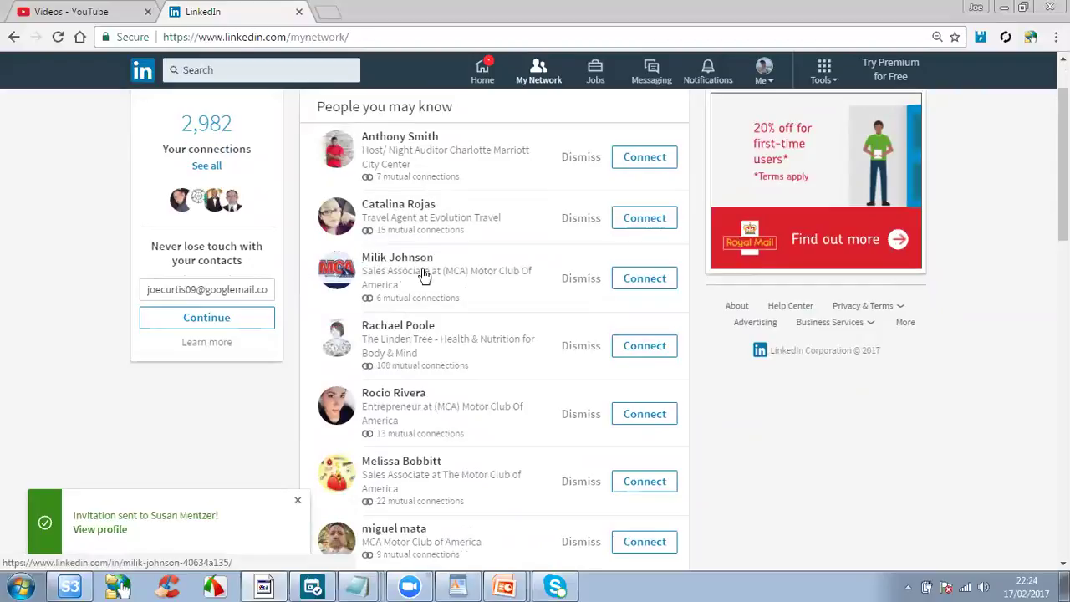
pyautogui.click(644, 279)
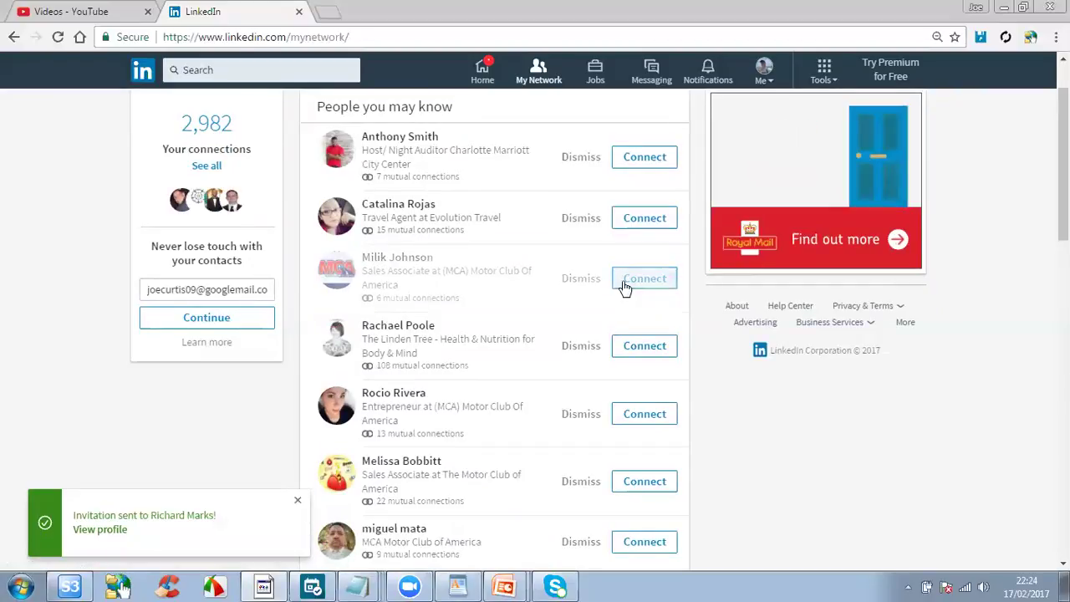
# Invite eleven more suggestions, including an entrepreneur, a marketing director and a real-estate marketing expert
pyautogui.scroll(-1, 618, 284)
pyautogui.click(627, 269)
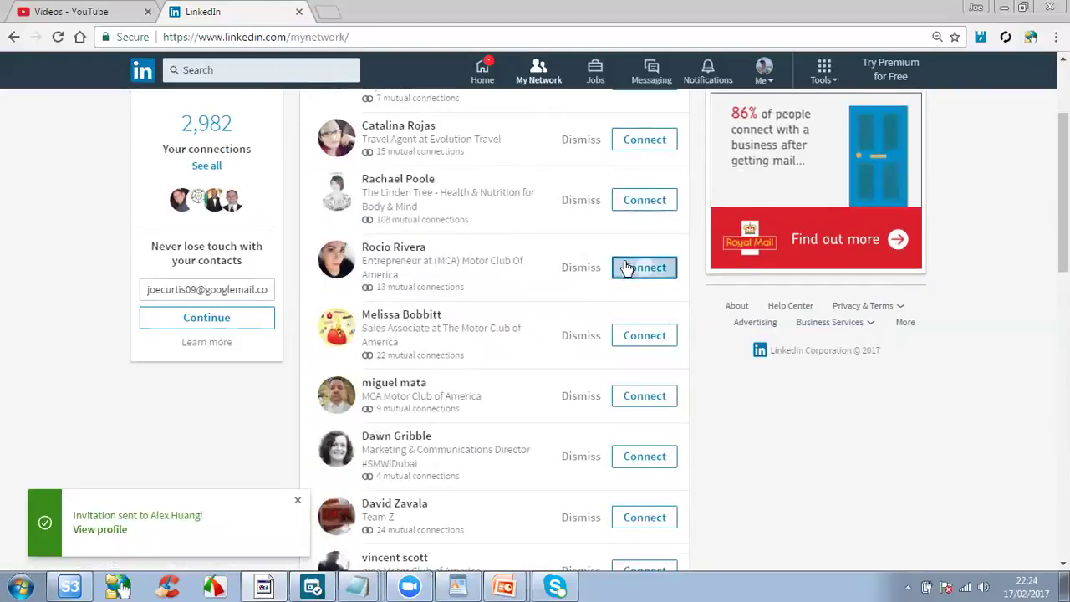
pyautogui.click(613, 273)
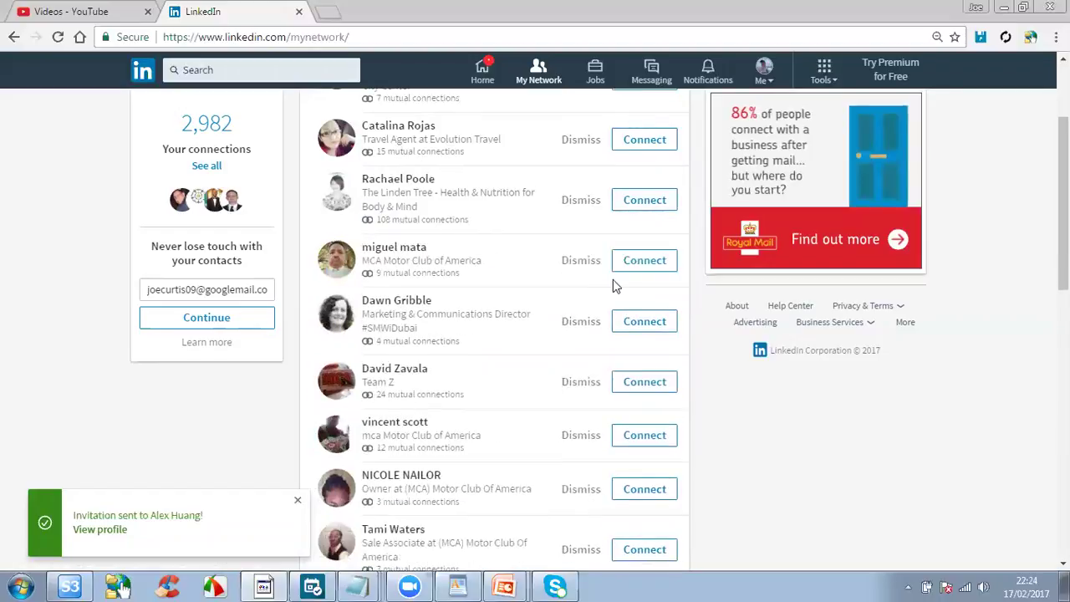
pyautogui.click(627, 263)
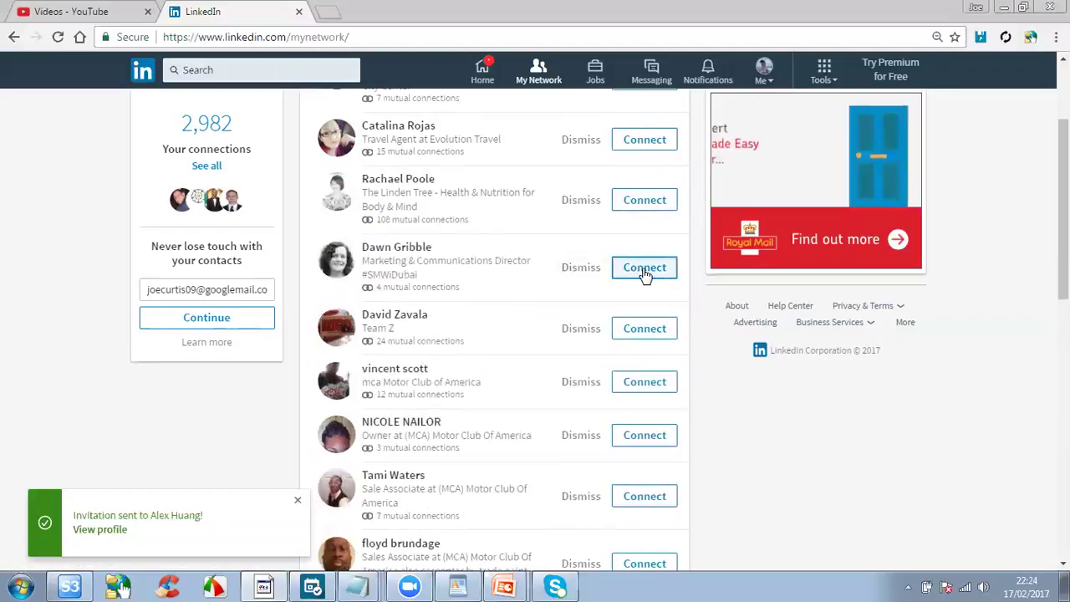
pyautogui.click(645, 269)
pyautogui.click(623, 263)
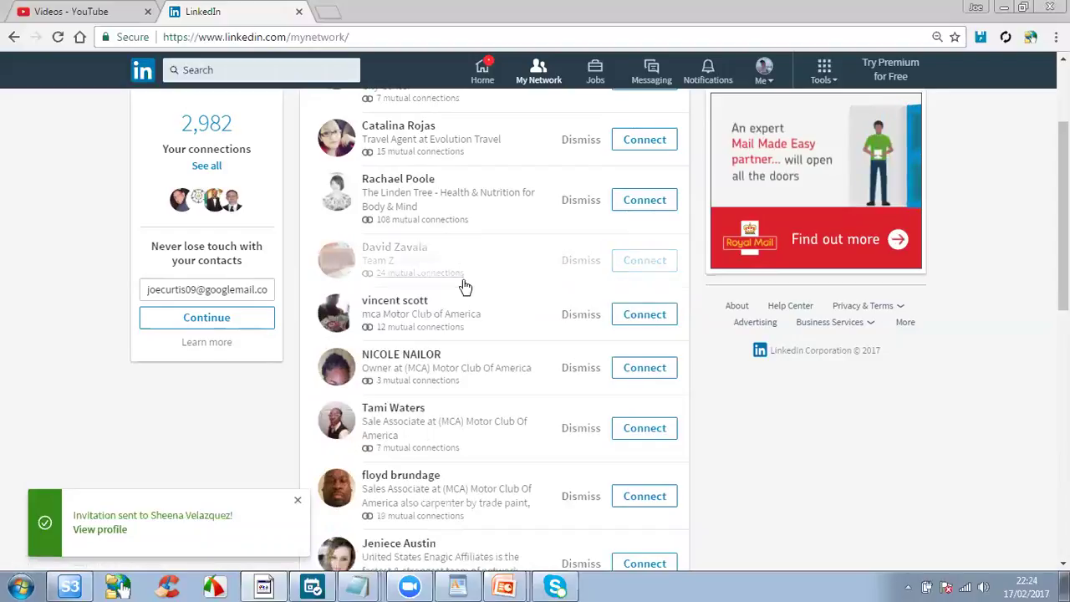
pyautogui.click(624, 276)
pyautogui.click(626, 279)
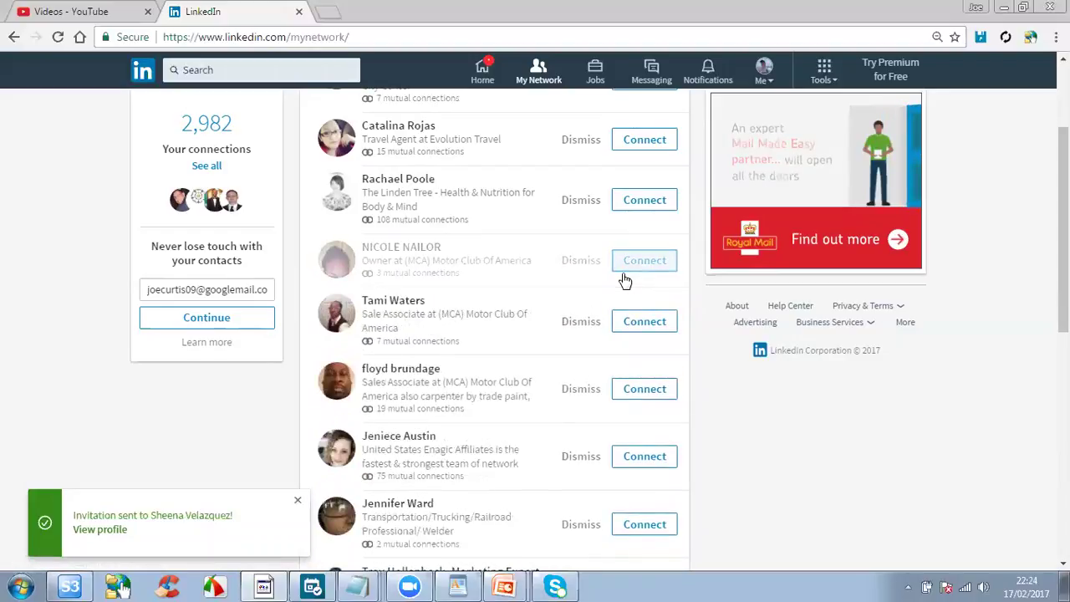
pyautogui.click(626, 278)
pyautogui.click(628, 276)
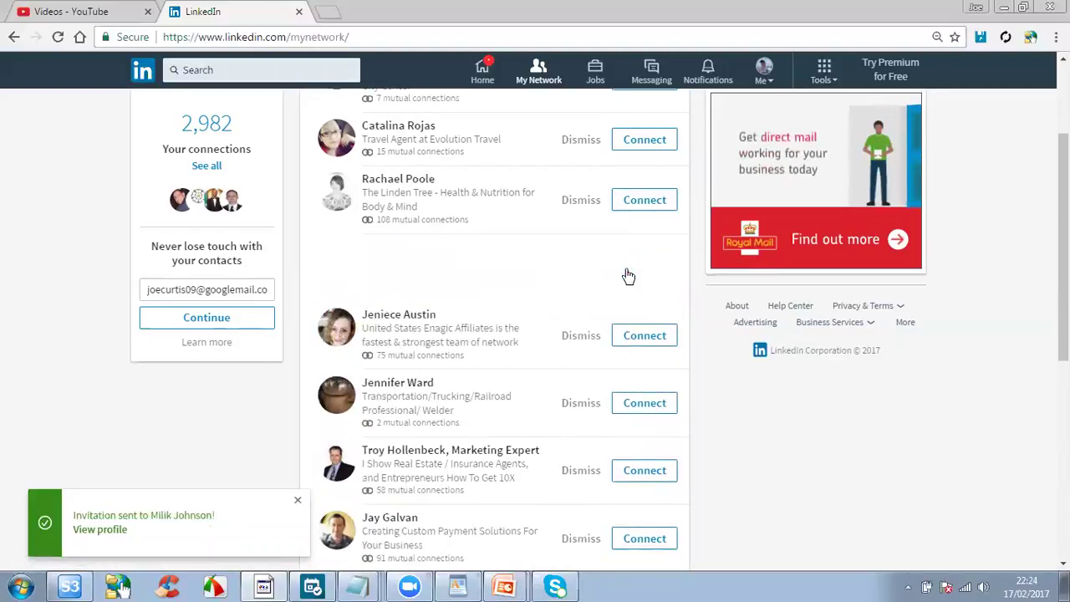
pyautogui.click(628, 276)
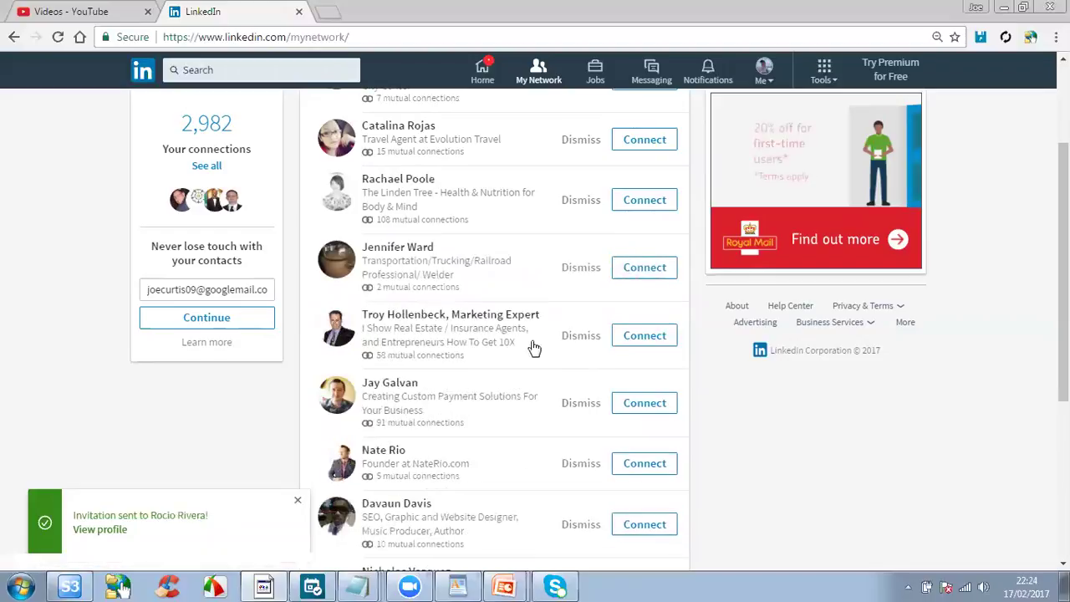
pyautogui.scroll(-1, 589, 329)
pyautogui.click(616, 256)
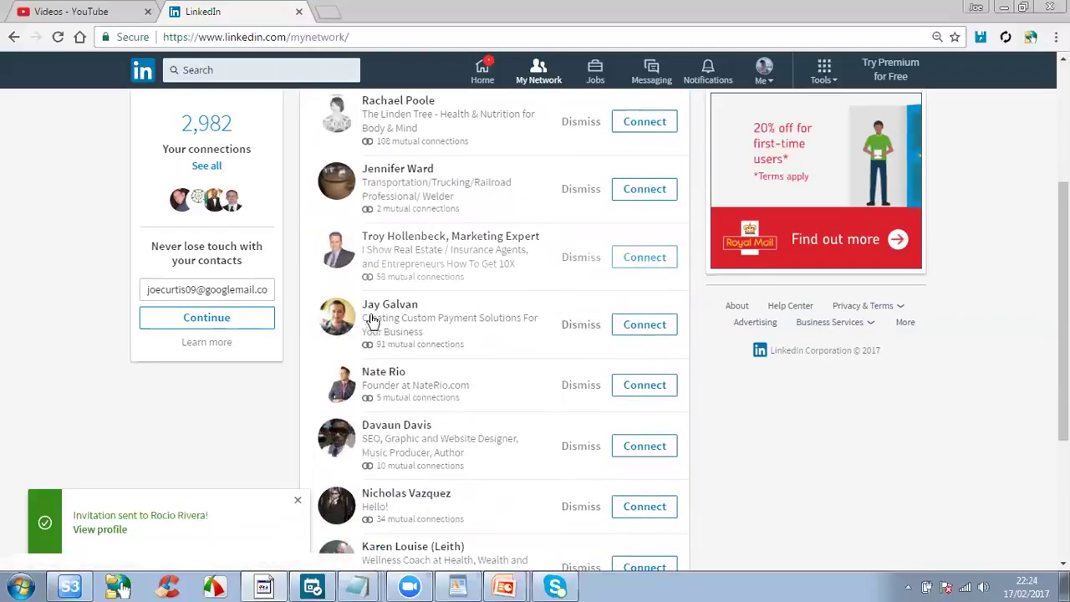
pyautogui.scroll(-1, 494, 304)
pyautogui.scroll(-1, 494, 305)
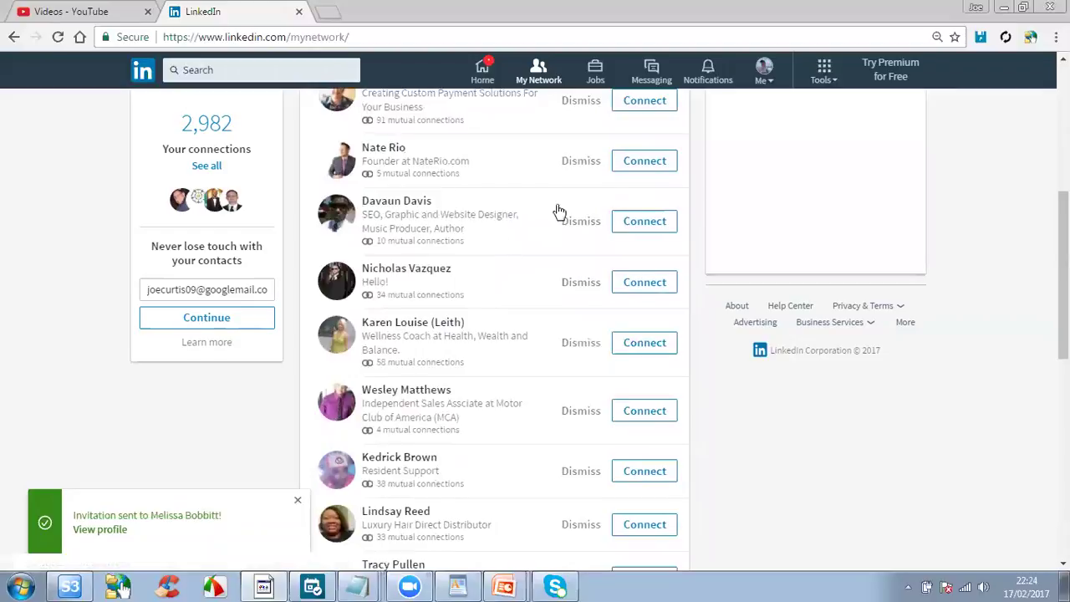
# Invite fourteen further suggestions, from a founder through an Avon representative to a Motor Club sales associate
pyautogui.click(640, 162)
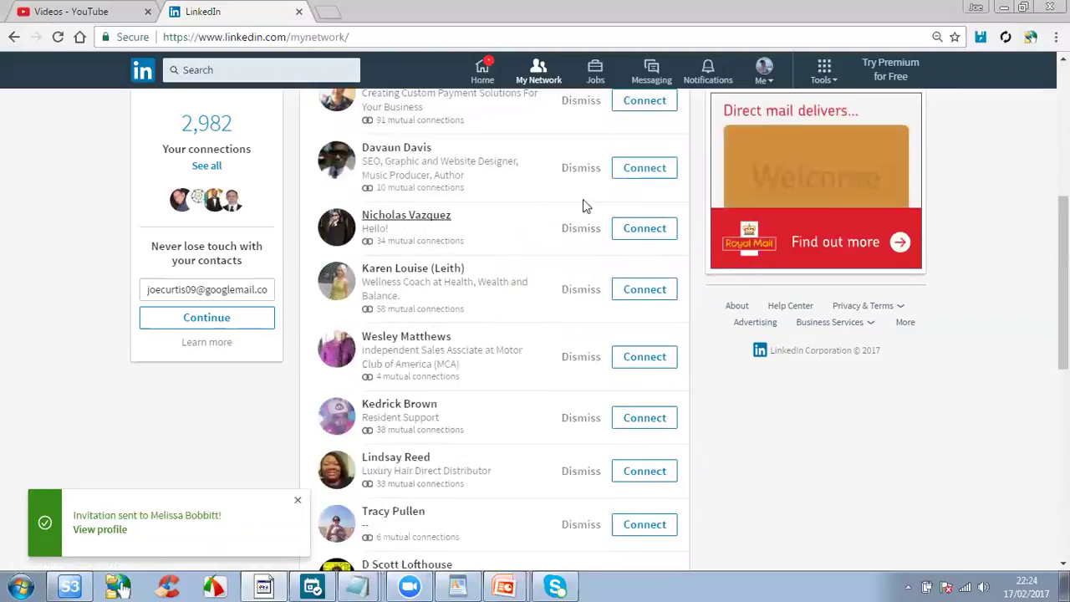
pyautogui.click(633, 224)
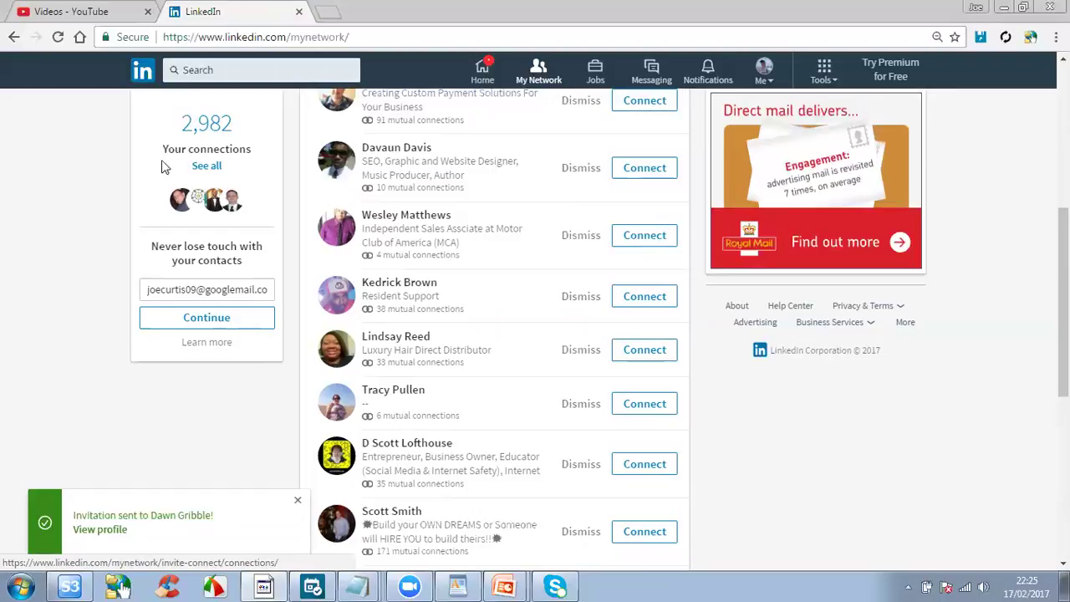
pyautogui.click(644, 296)
pyautogui.click(643, 296)
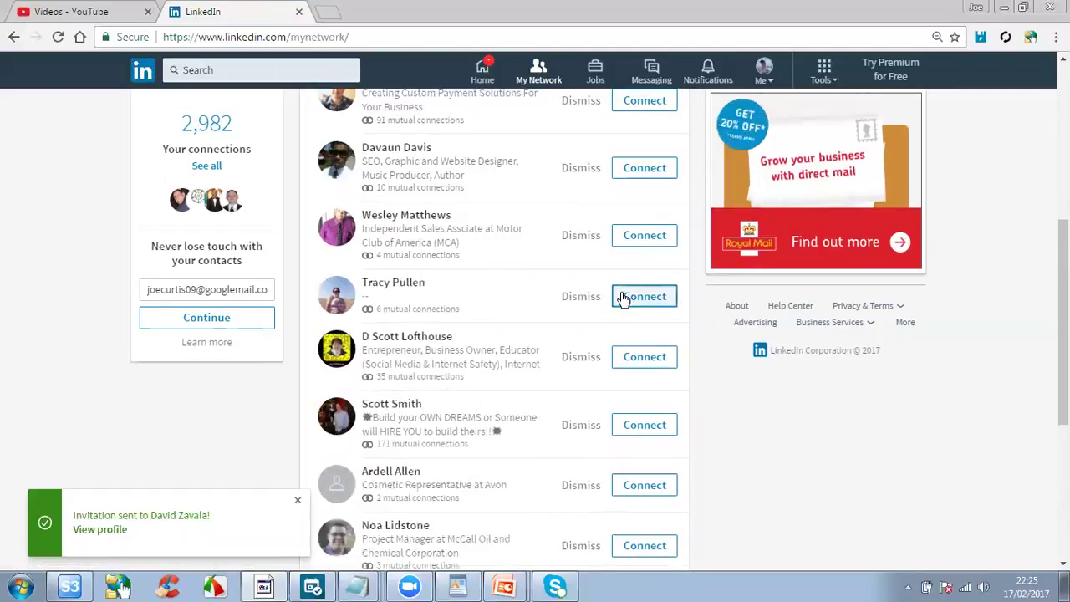
pyautogui.click(631, 299)
pyautogui.click(630, 304)
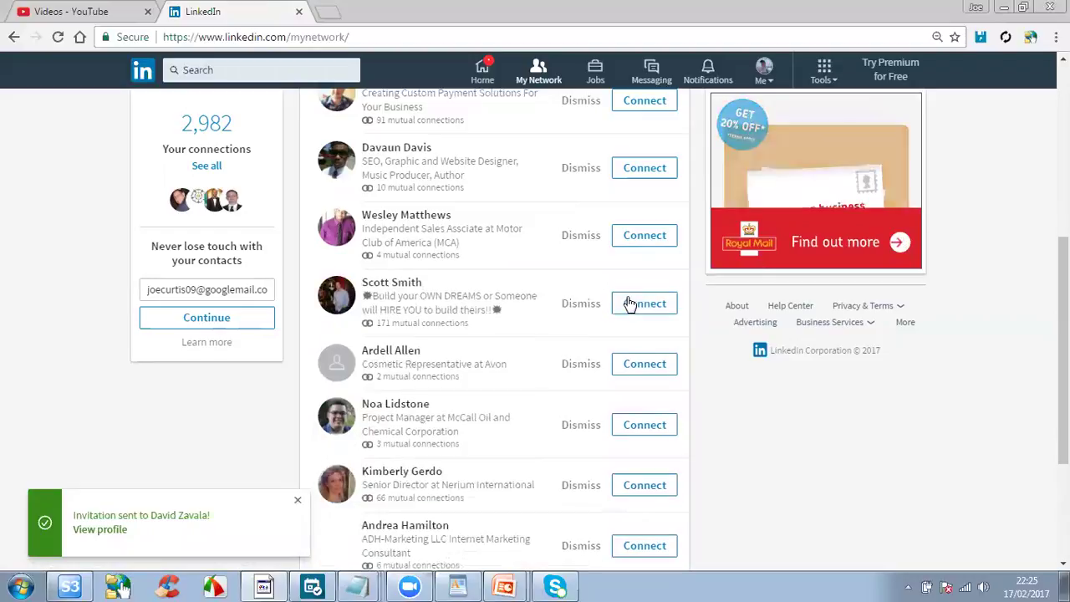
pyautogui.click(630, 303)
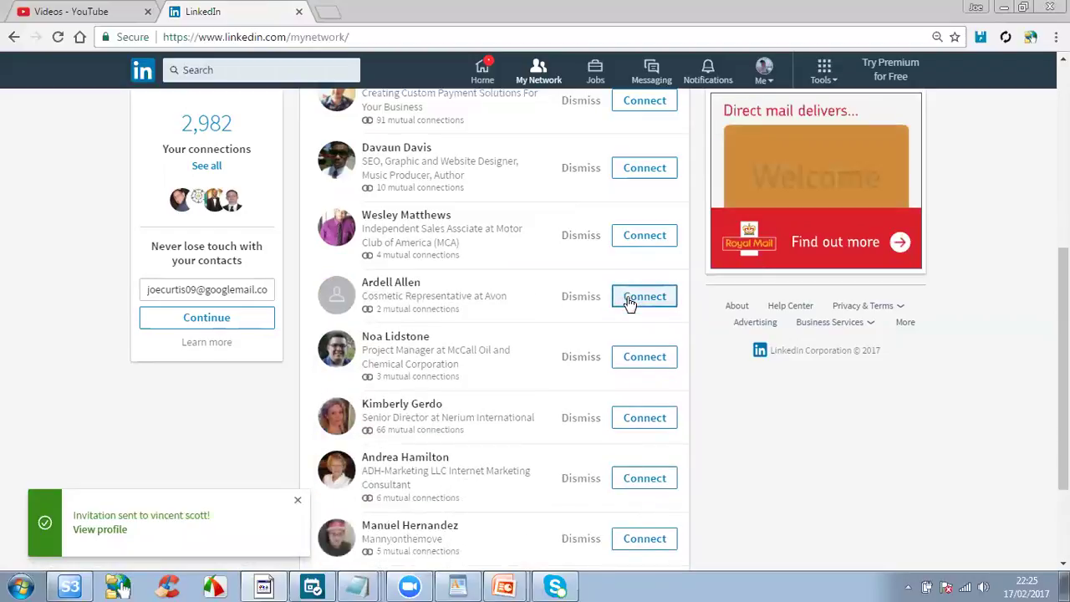
pyautogui.click(630, 299)
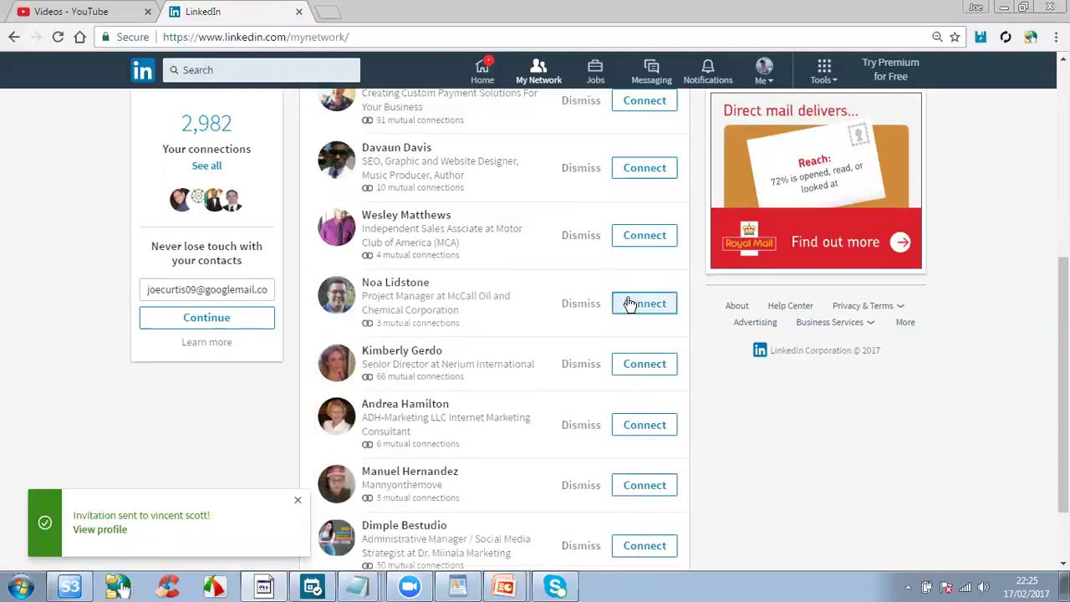
pyautogui.click(631, 303)
pyautogui.click(630, 299)
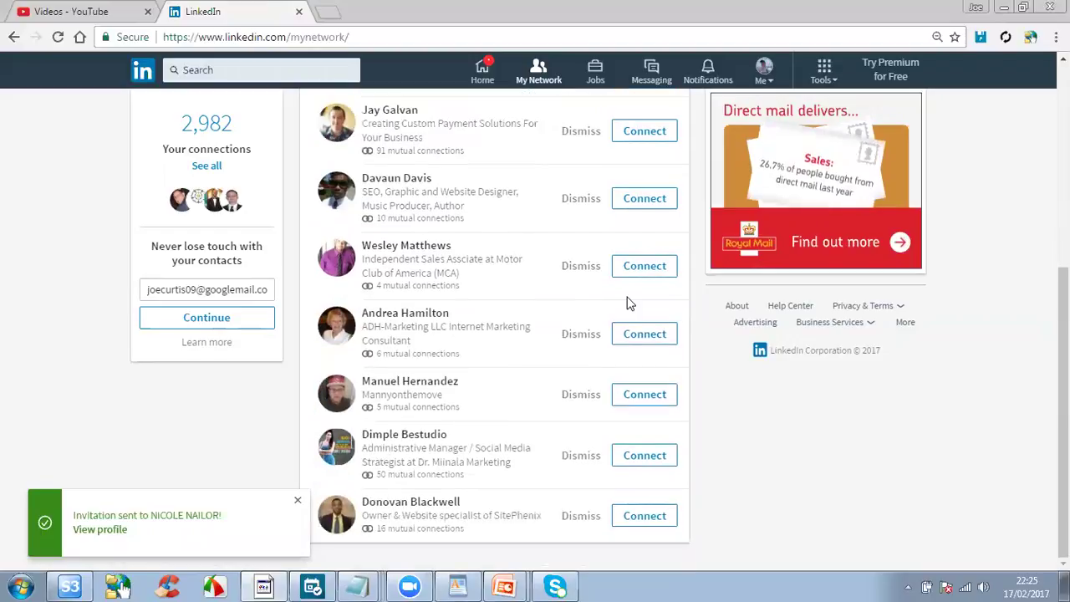
pyautogui.click(633, 335)
pyautogui.click(633, 267)
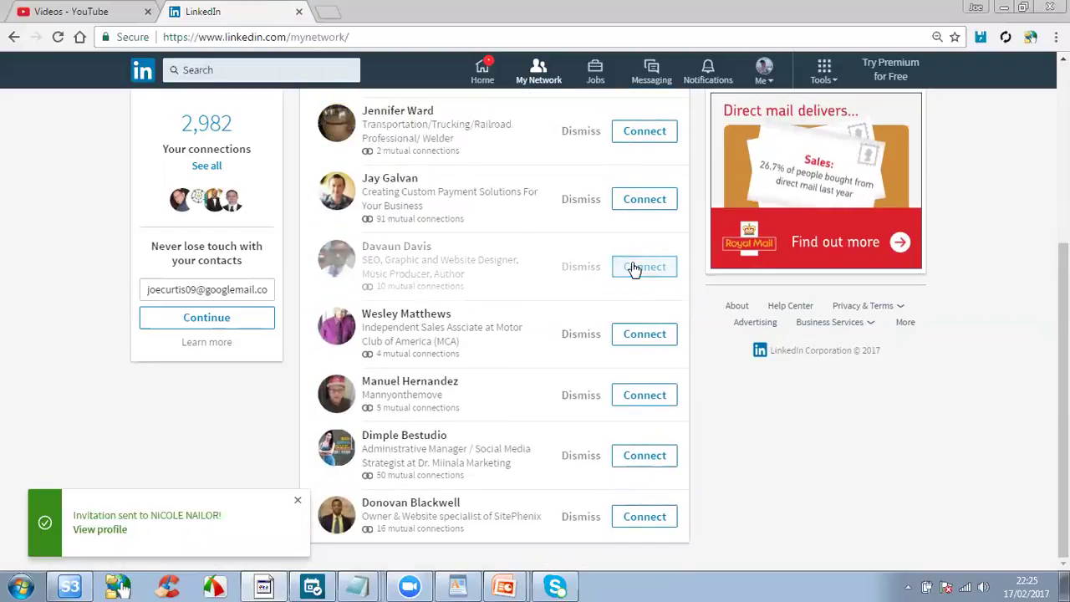
pyautogui.click(638, 194)
pyautogui.click(644, 336)
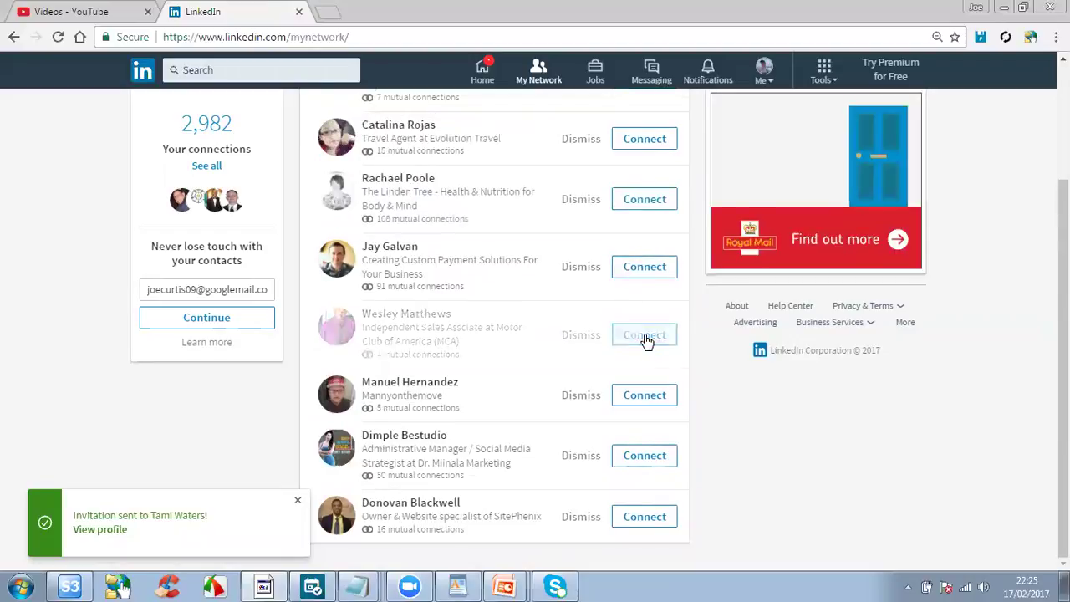
pyautogui.scroll(2, 617, 182)
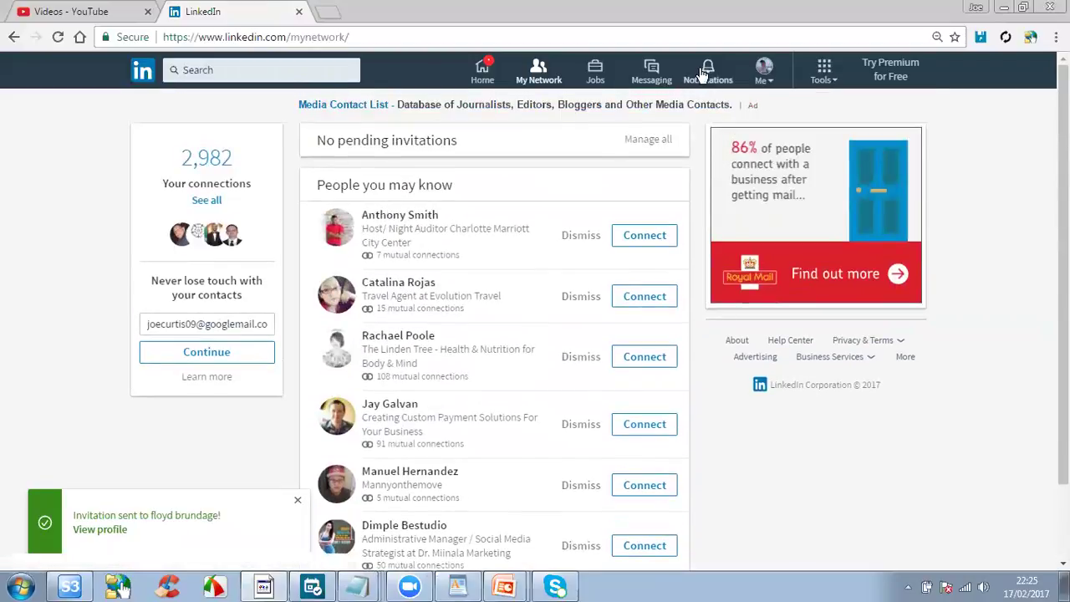
pyautogui.click(705, 74)
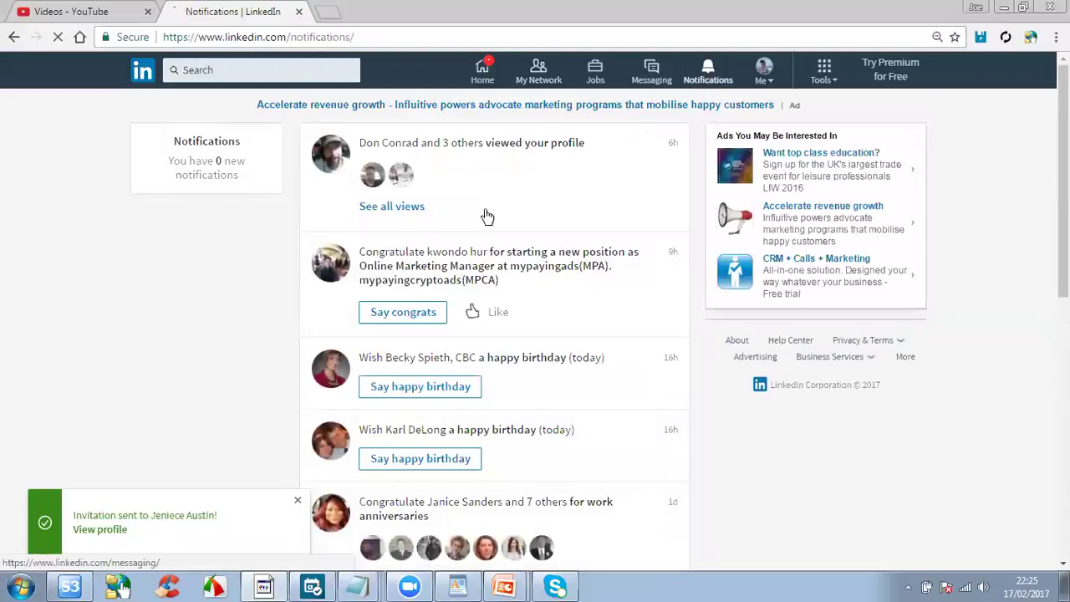
pyautogui.scroll(-3, 469, 181)
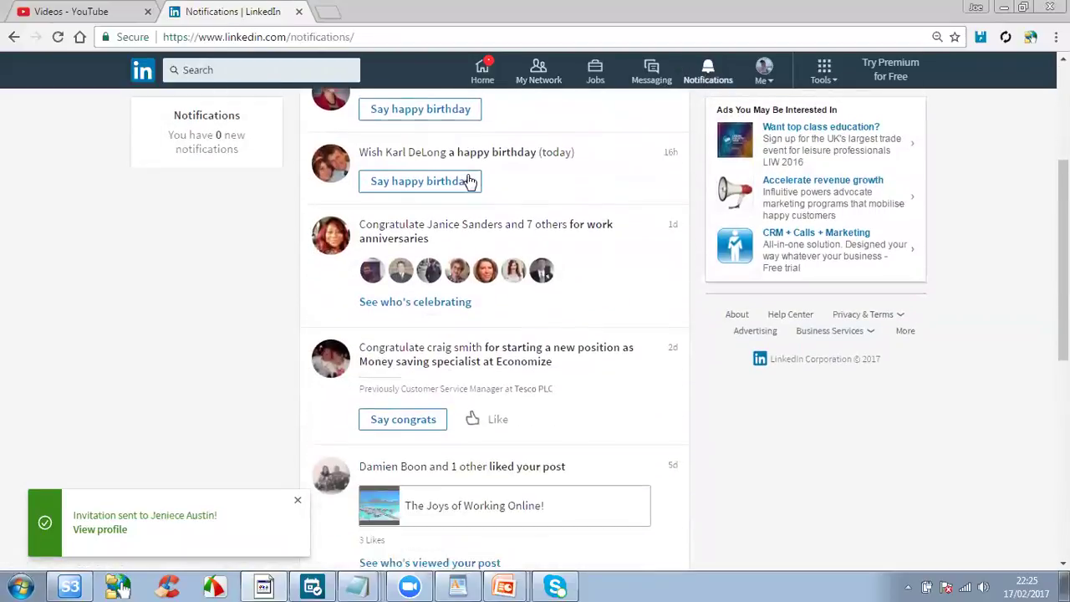
pyautogui.scroll(-1, 469, 181)
pyautogui.scroll(-7, 426, 219)
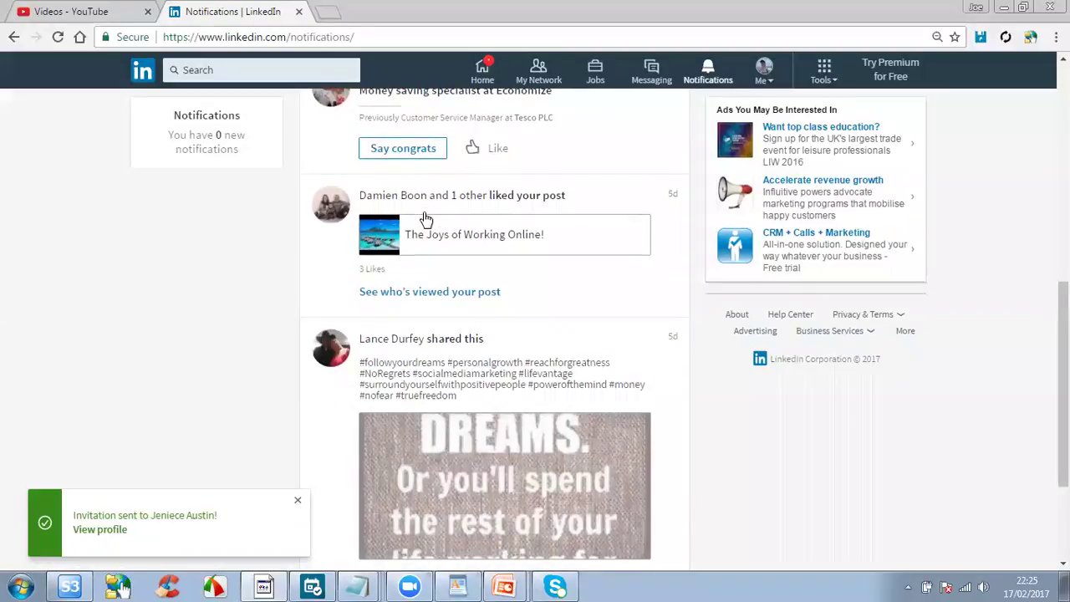
pyautogui.scroll(-4, 430, 229)
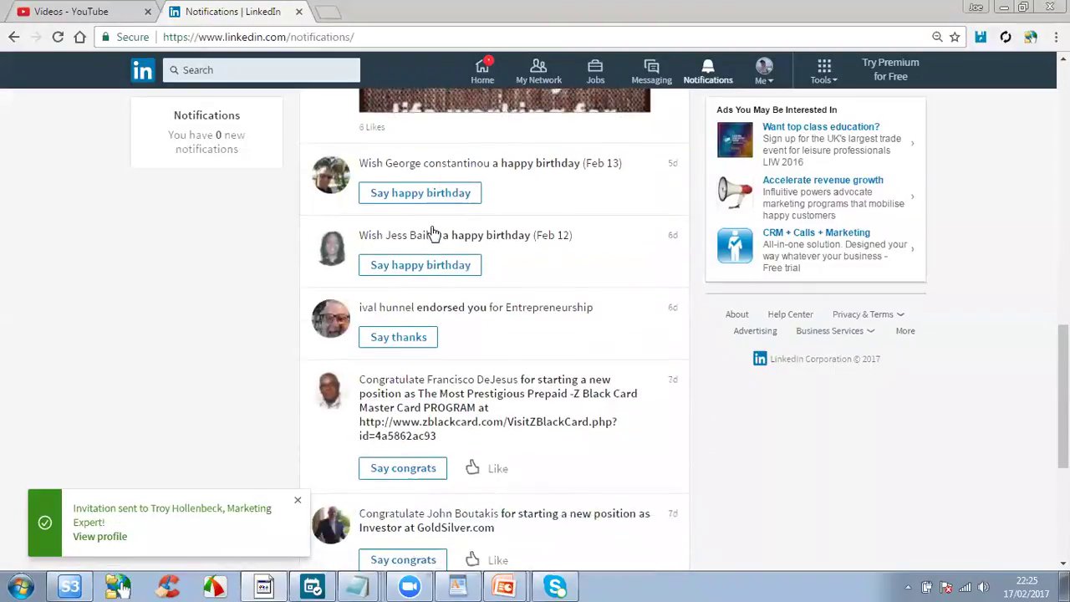
pyautogui.scroll(7, 432, 232)
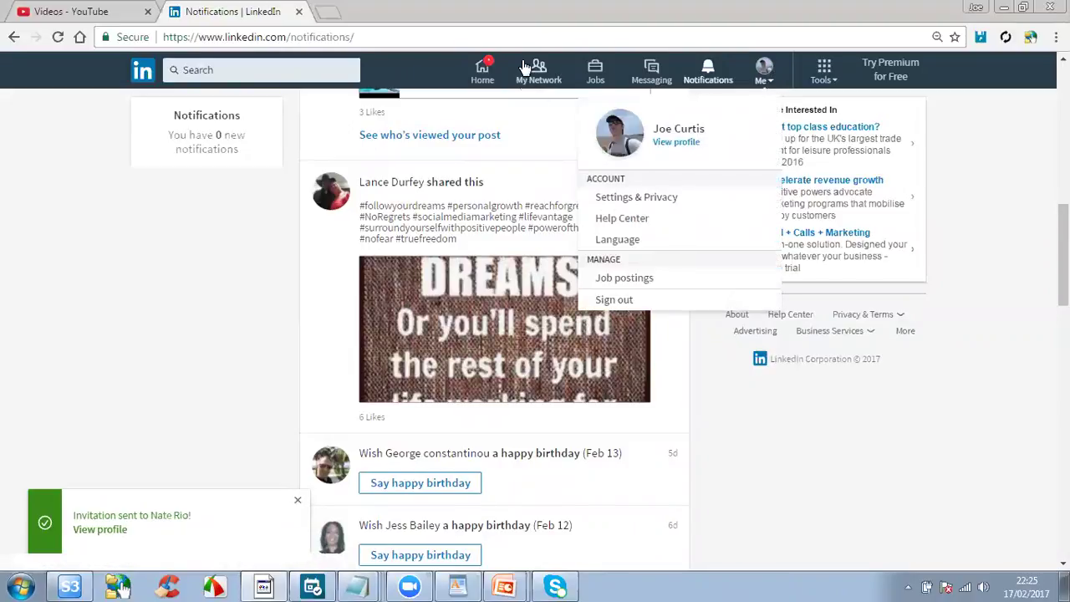
pyautogui.click(535, 77)
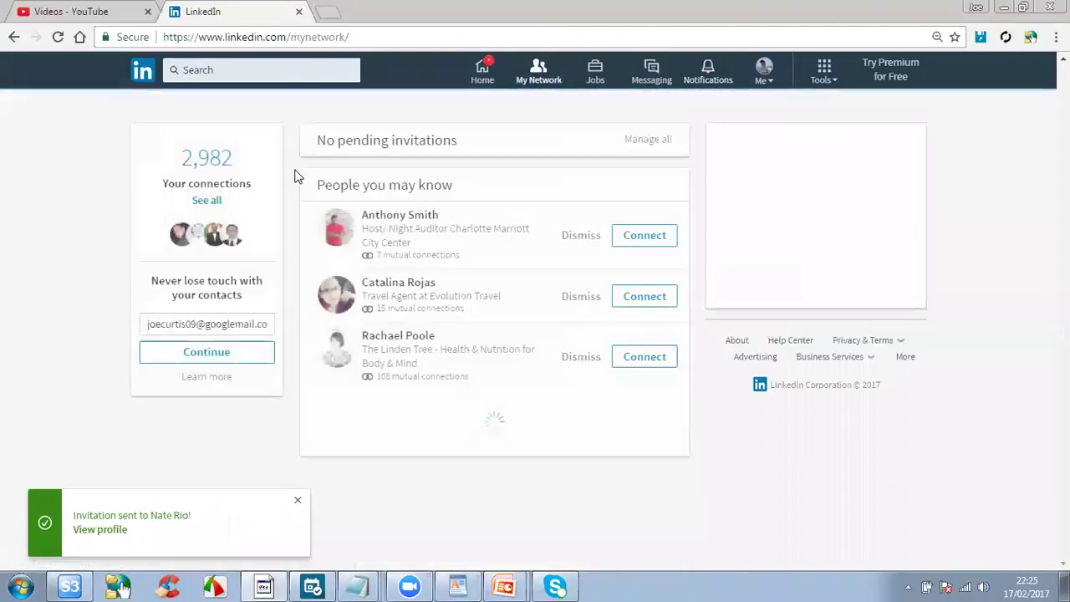
# Review pending invitations on the Sent tab of Manage invitations, then go to Notifications
pyautogui.scroll(-2, 432, 196)
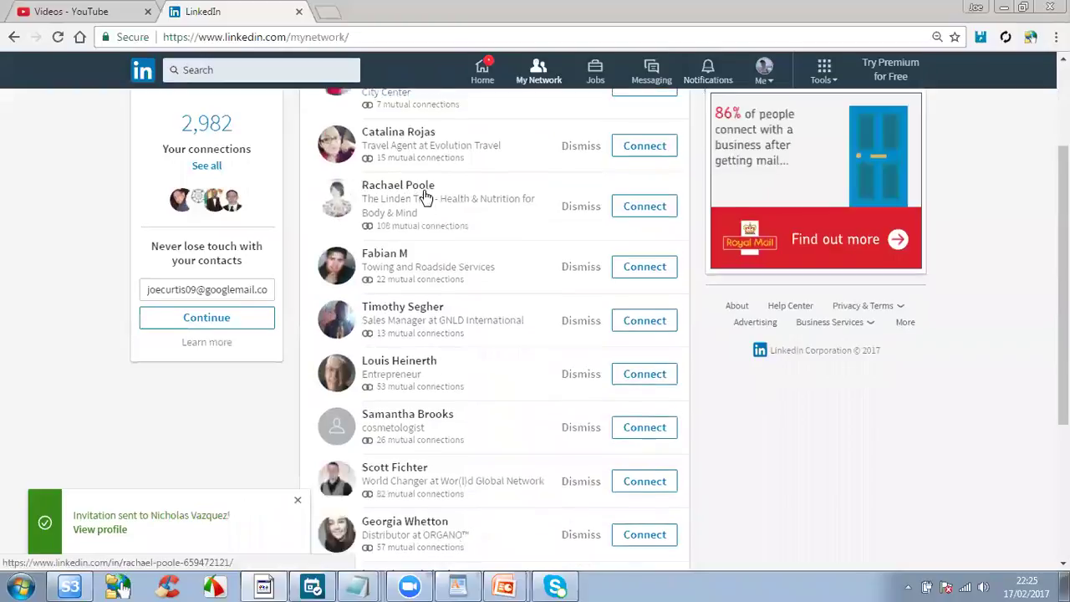
pyautogui.scroll(2, 428, 192)
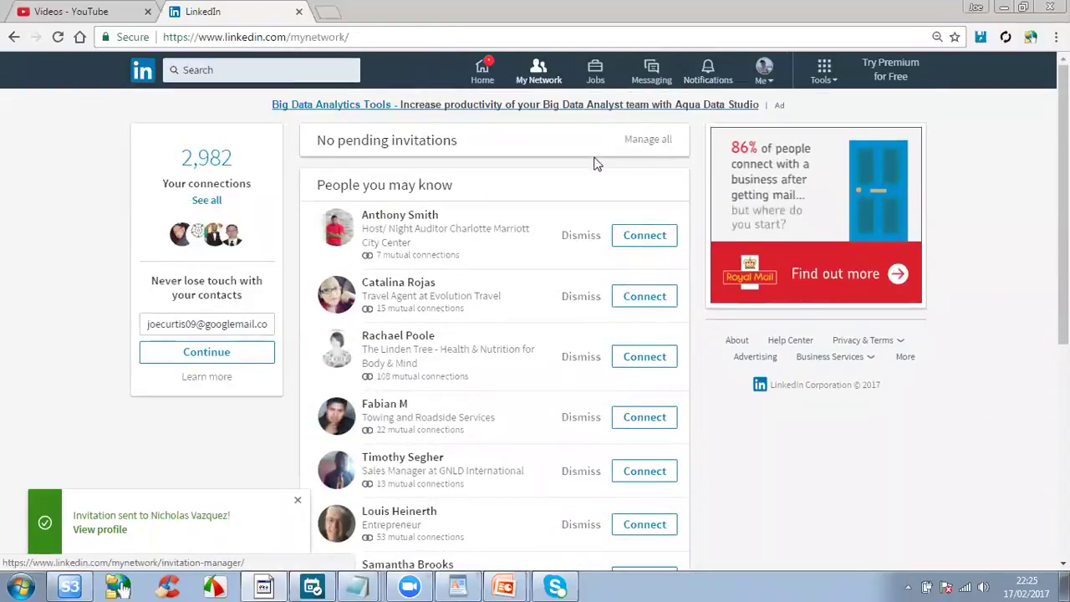
pyautogui.click(595, 161)
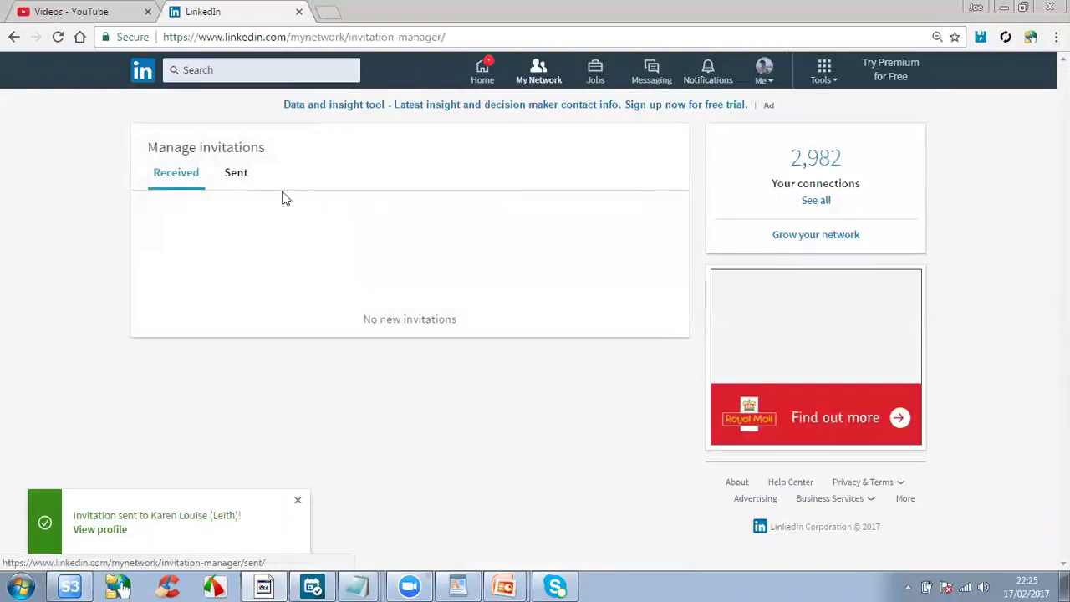
pyautogui.click(243, 184)
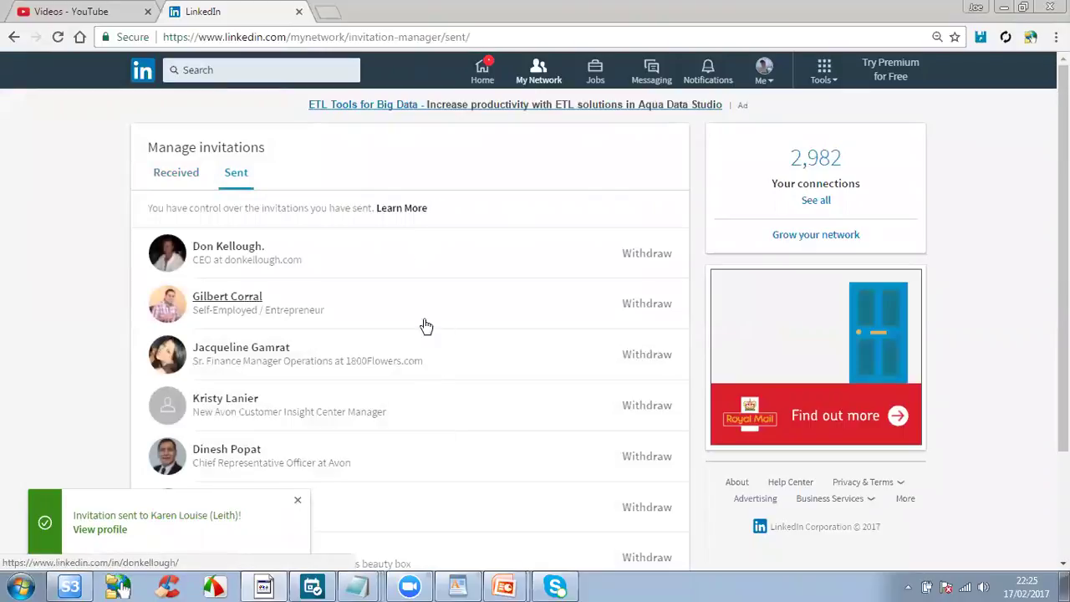
pyautogui.scroll(-15, 420, 343)
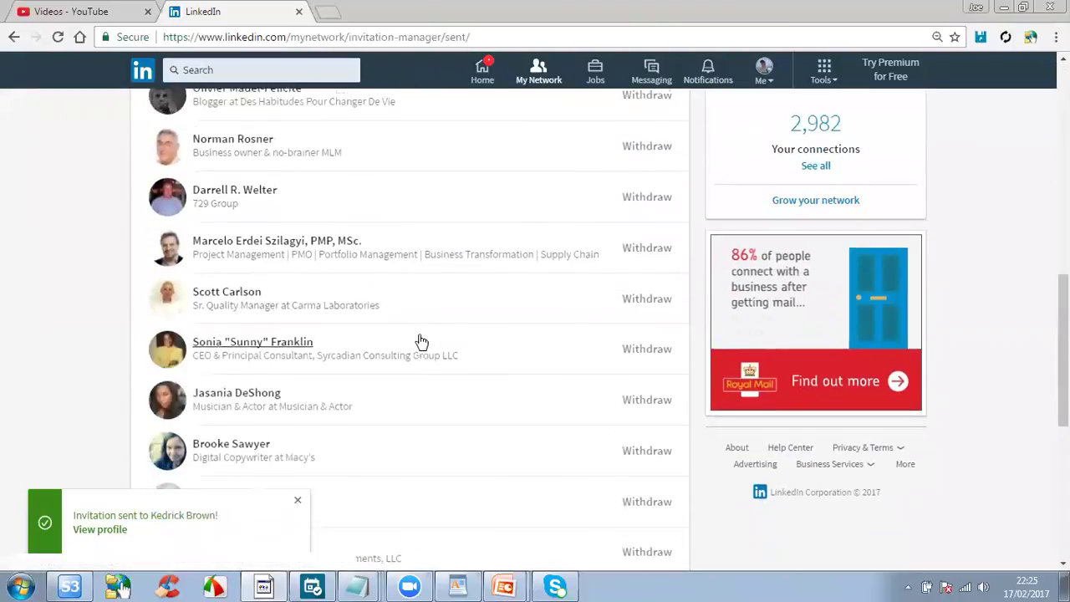
pyautogui.scroll(-15, 421, 353)
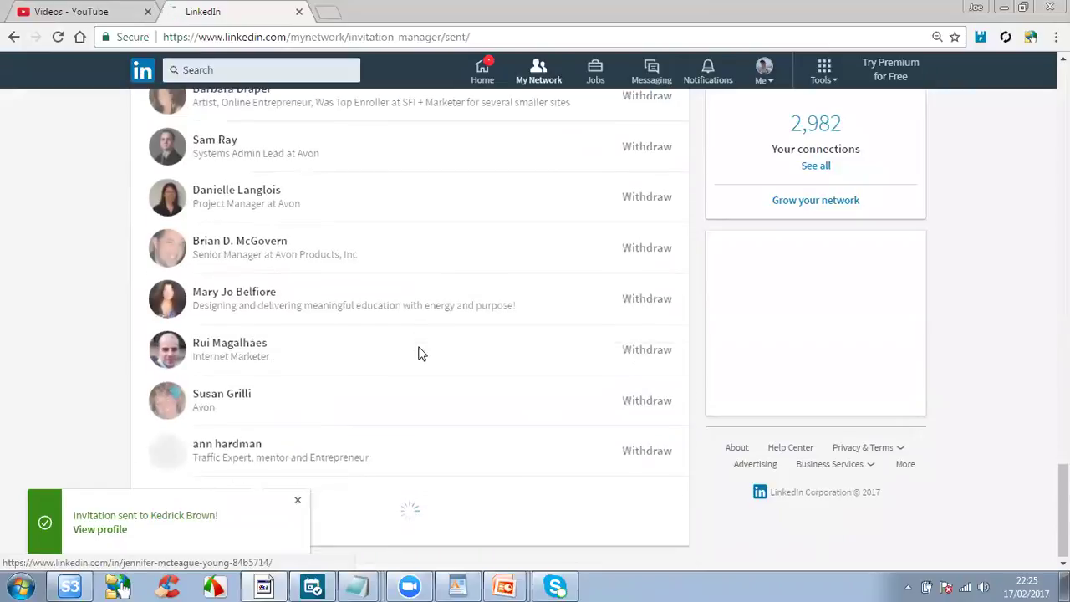
pyautogui.scroll(-5, 424, 366)
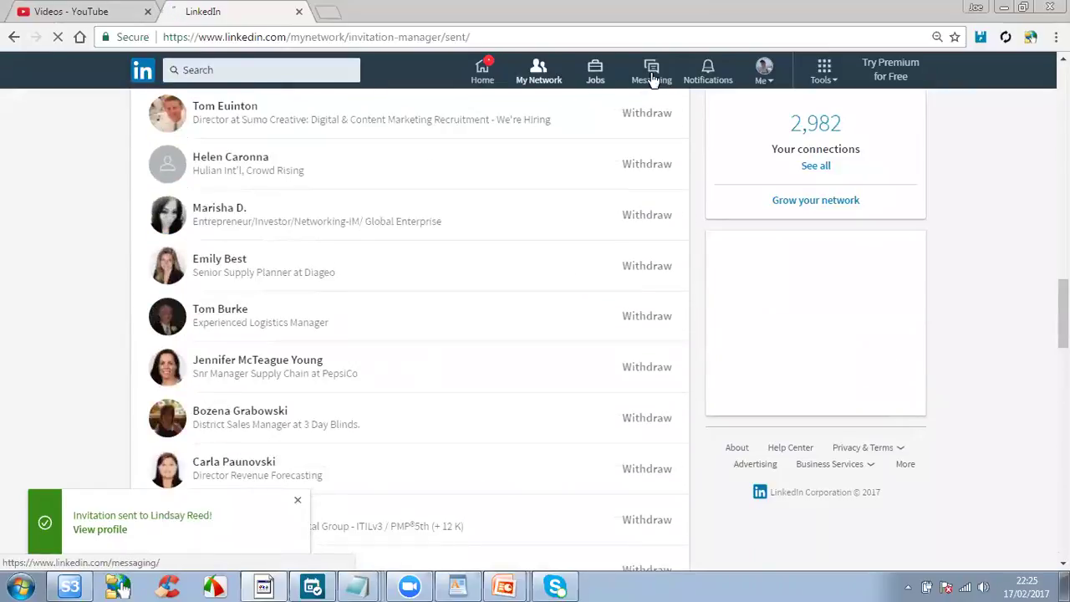
pyautogui.click(709, 74)
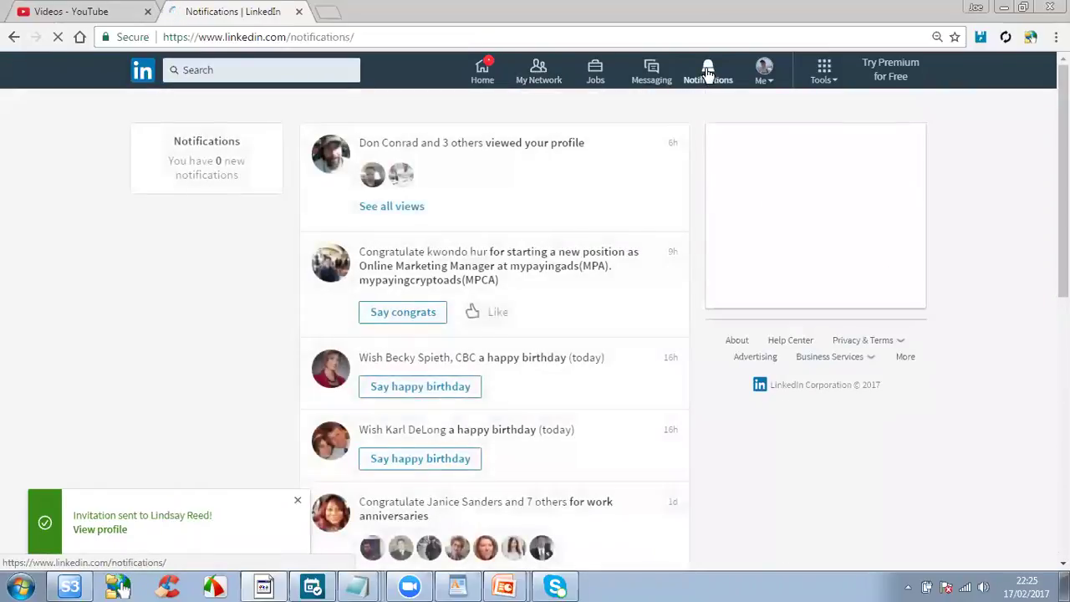
# Skim the notifications feed, then return to My Network showing 2,982 connections
pyautogui.scroll(-9, 431, 216)
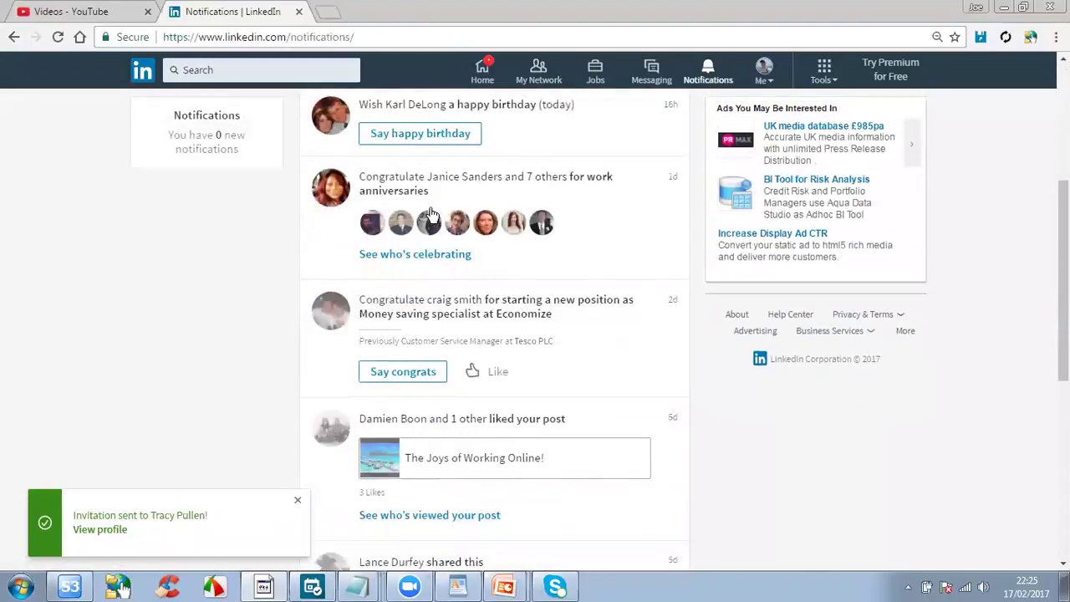
pyautogui.scroll(-10, 431, 216)
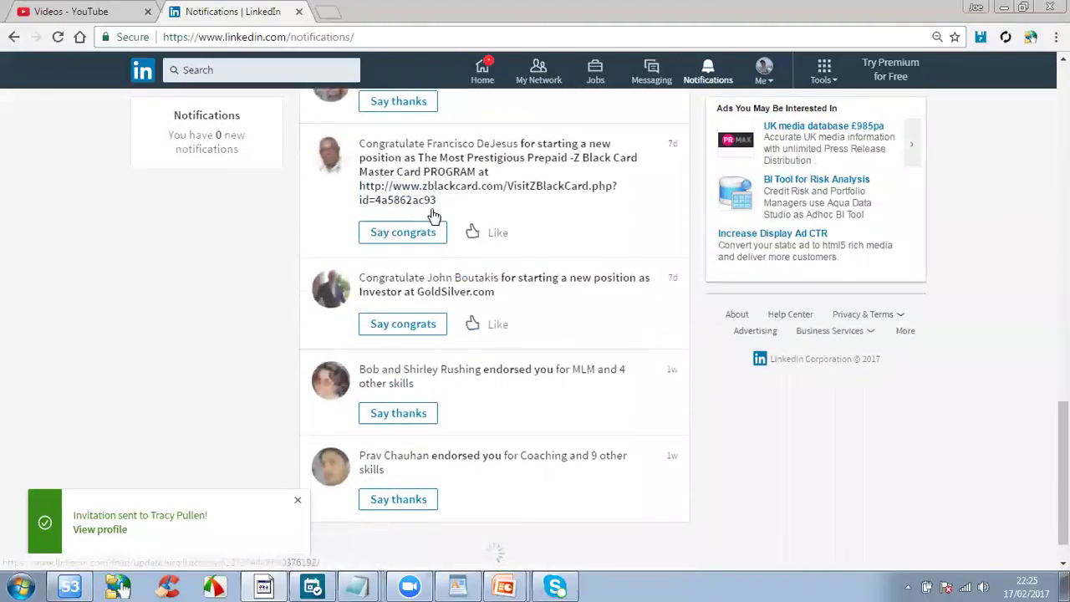
pyautogui.scroll(18, 434, 215)
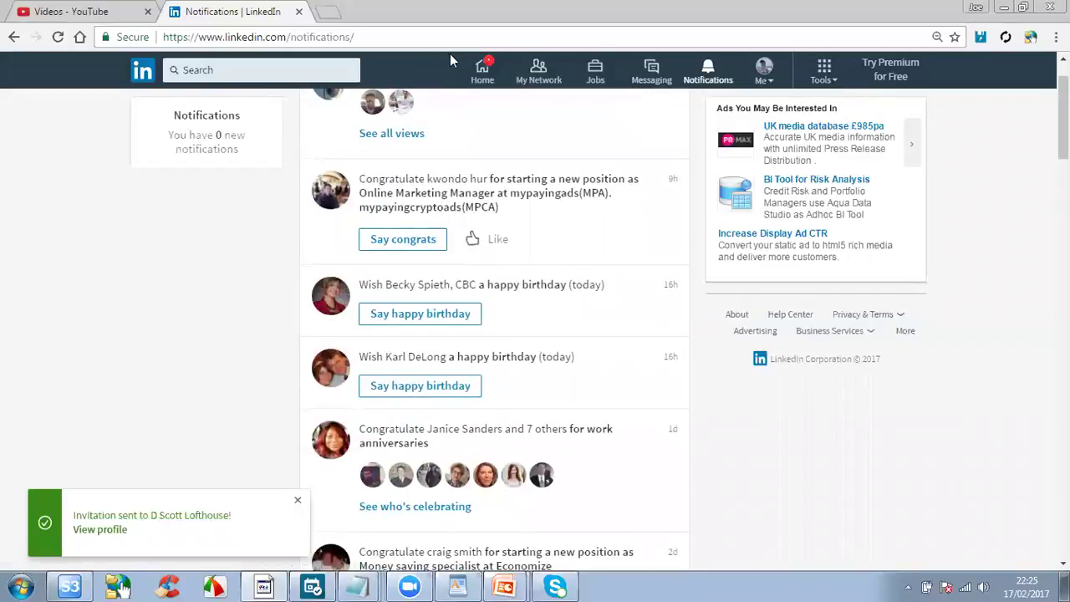
pyautogui.scroll(1, 431, 157)
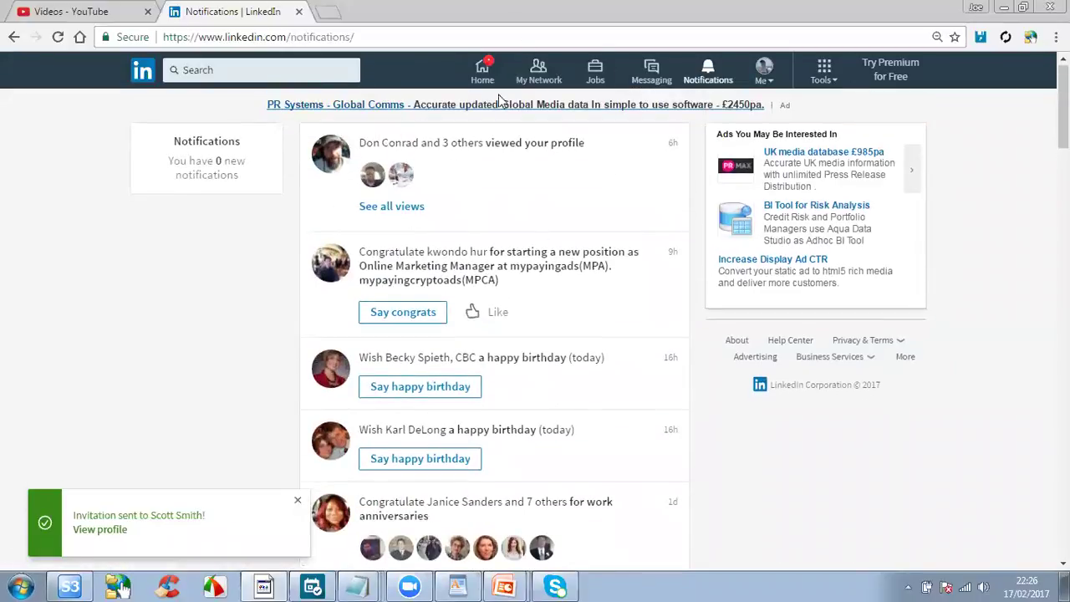
pyautogui.click(538, 71)
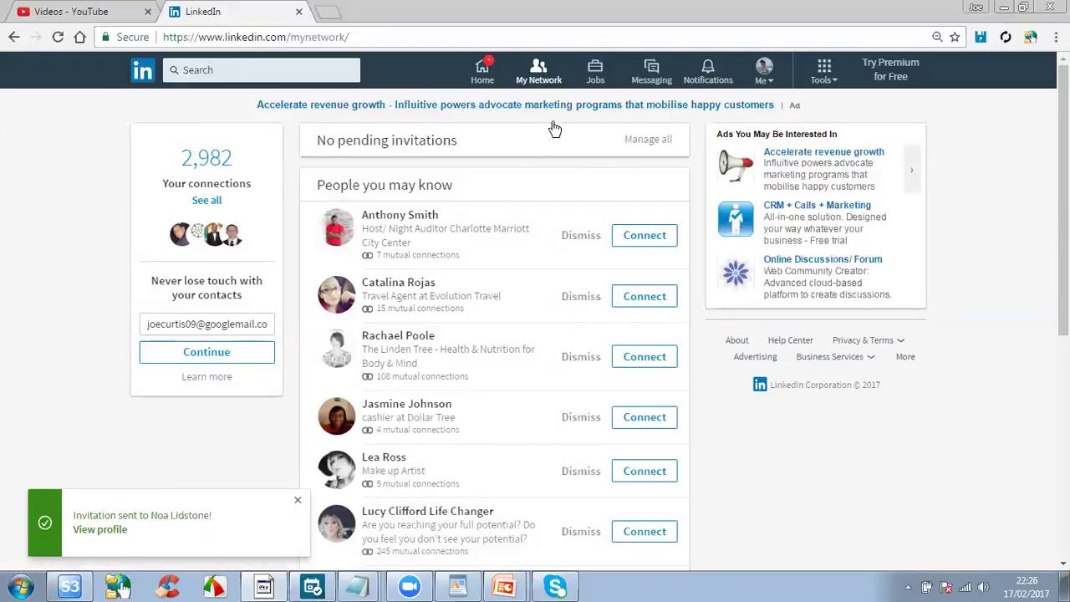
# Scroll through the new People you may know suggestions and back to the top of My Network
pyautogui.scroll(-8, 560, 413)
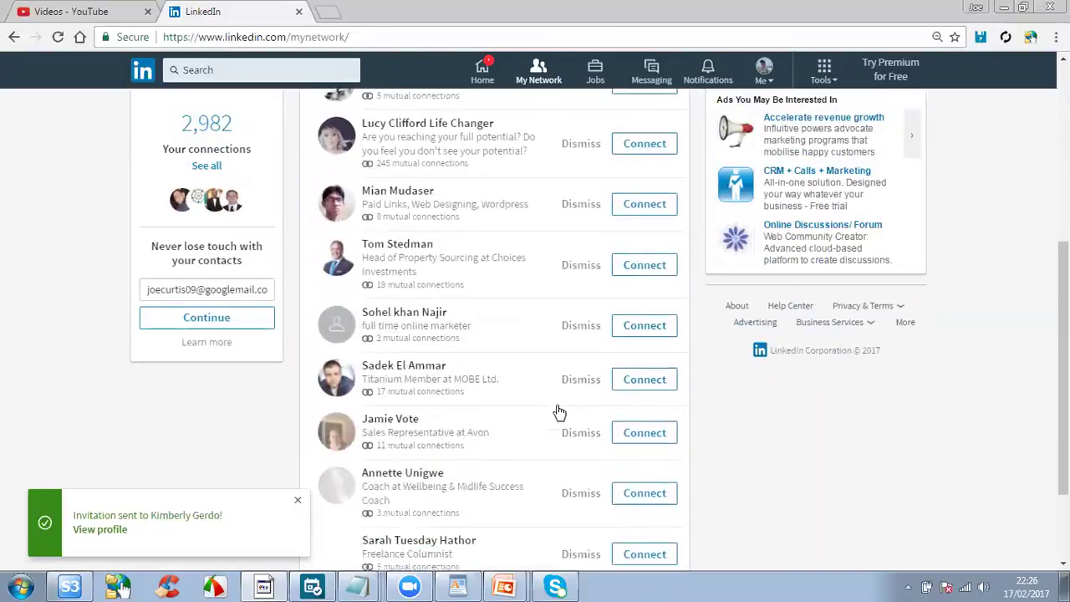
pyautogui.scroll(-8, 549, 281)
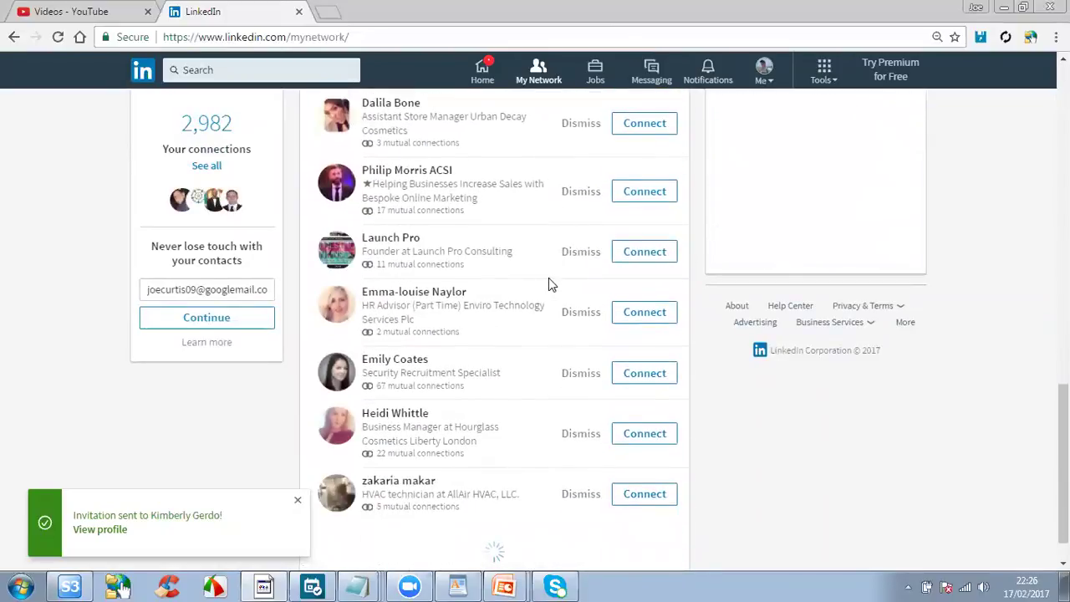
pyautogui.scroll(-10, 548, 278)
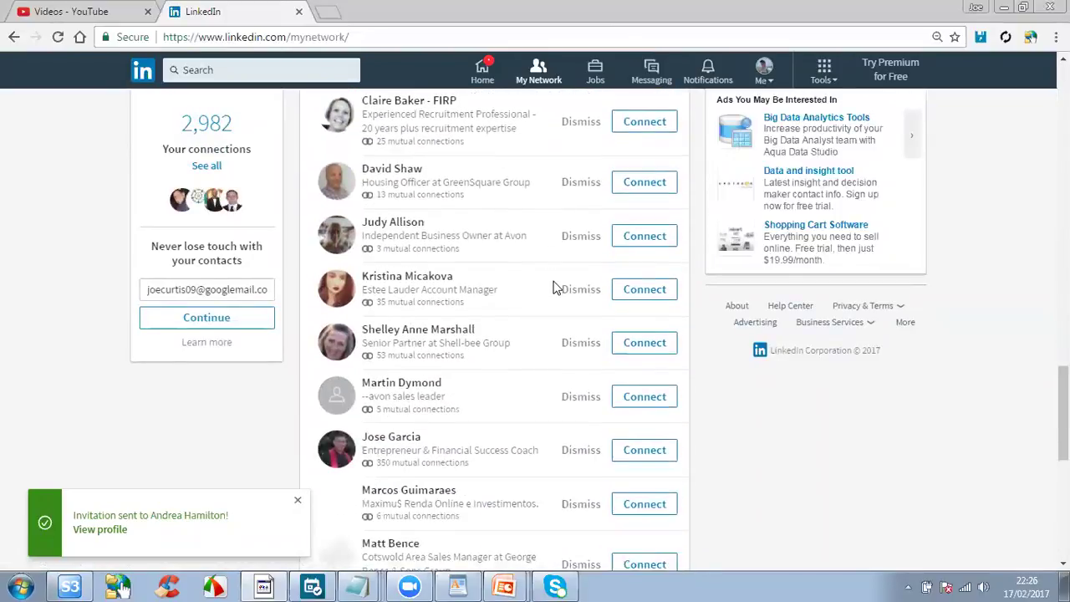
pyautogui.scroll(-10, 561, 301)
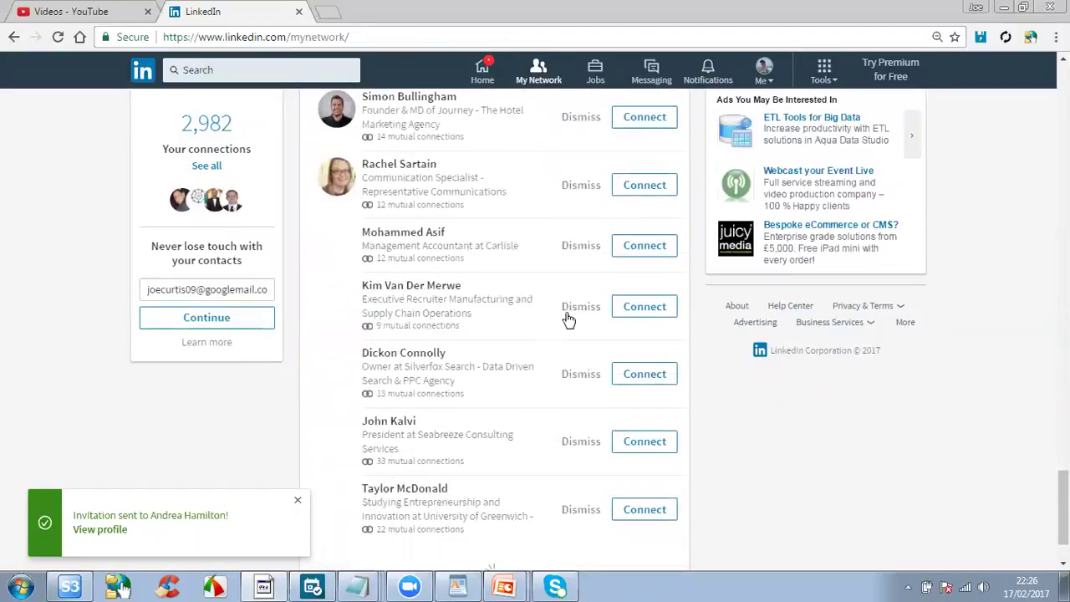
pyautogui.scroll(-14, 568, 320)
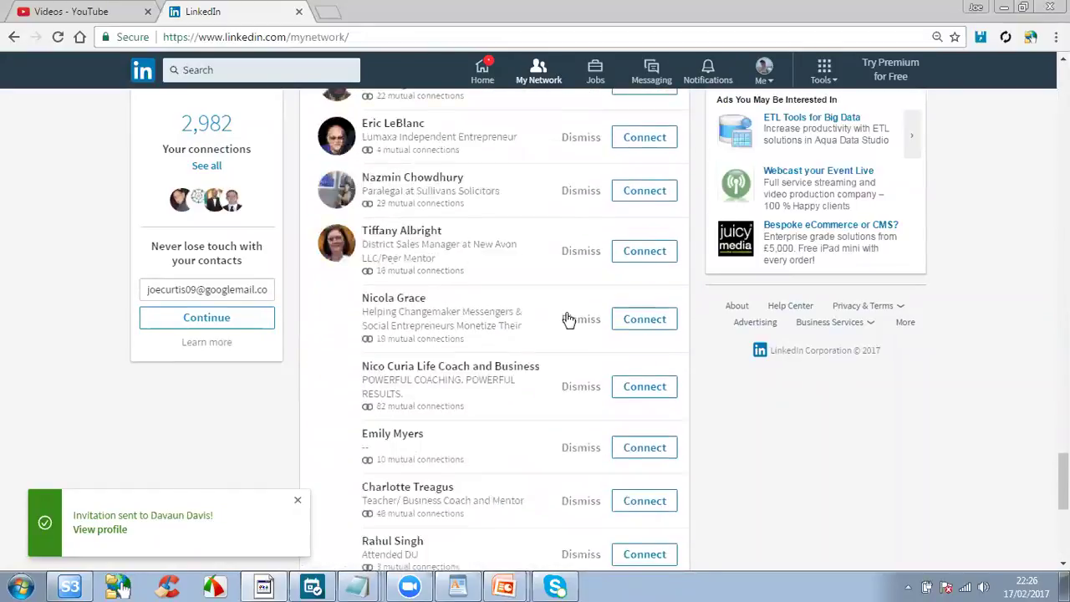
pyautogui.scroll(-6, 561, 301)
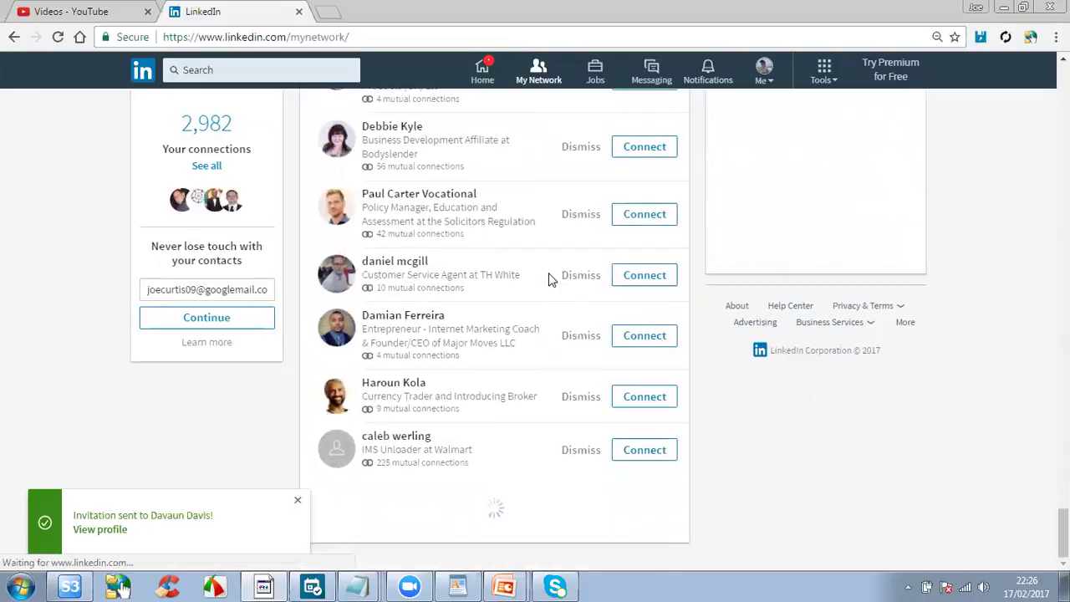
pyautogui.scroll(14, 548, 277)
pyautogui.scroll(8, 549, 278)
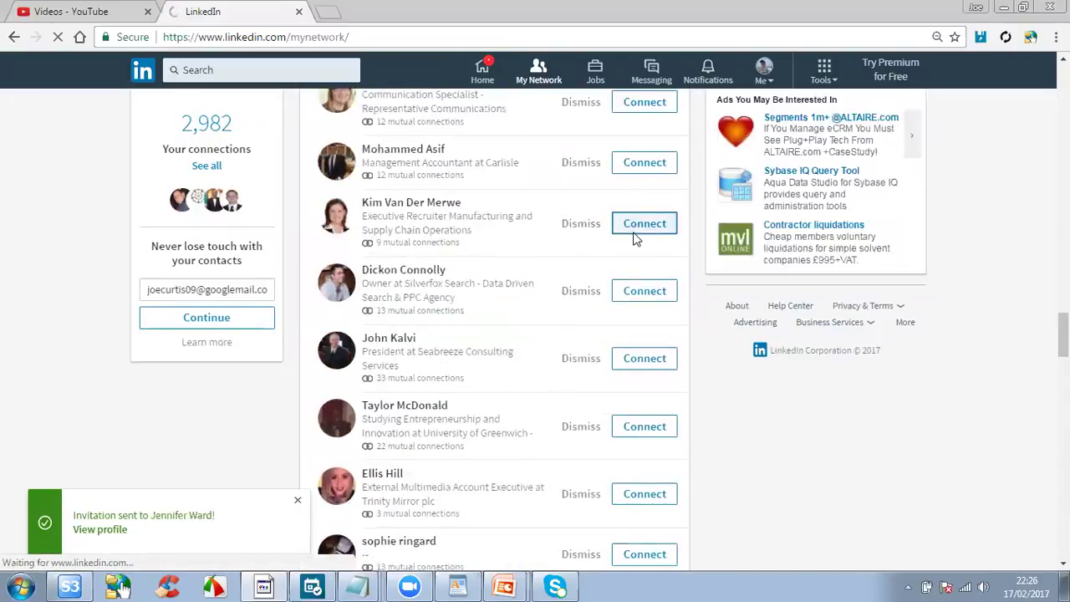
pyautogui.scroll(-5, 636, 355)
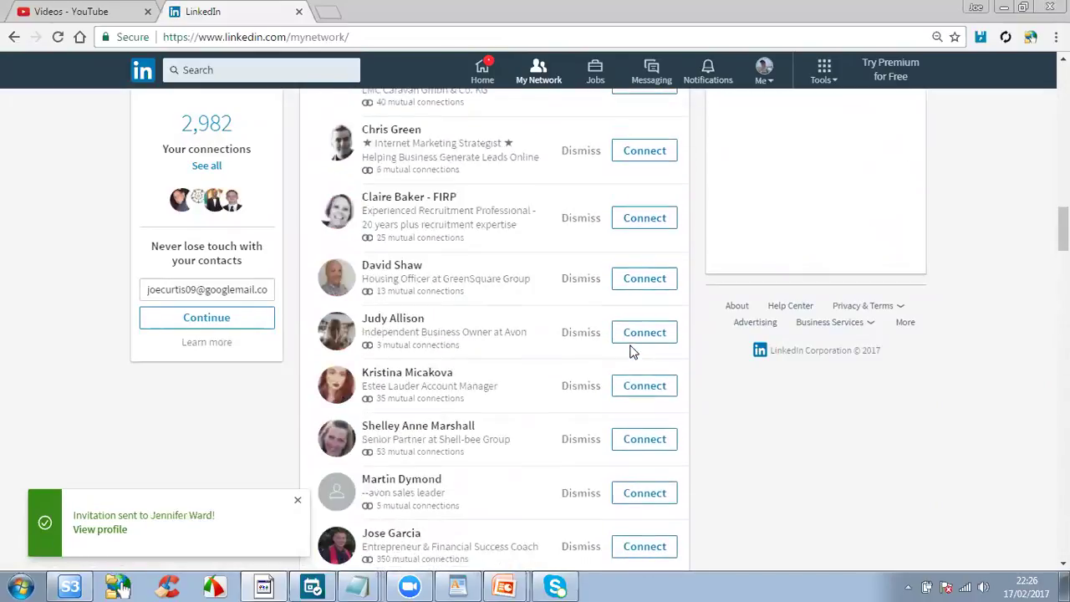
pyautogui.scroll(10, 627, 338)
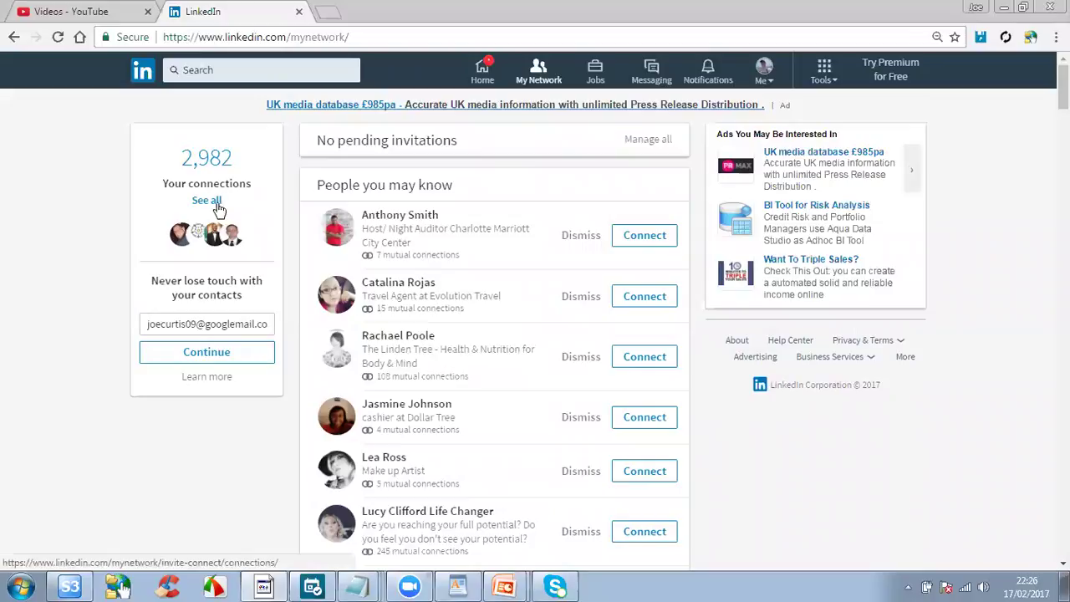
pyautogui.scroll(-15, 538, 211)
pyautogui.scroll(1, 375, 204)
pyautogui.scroll(5, 376, 205)
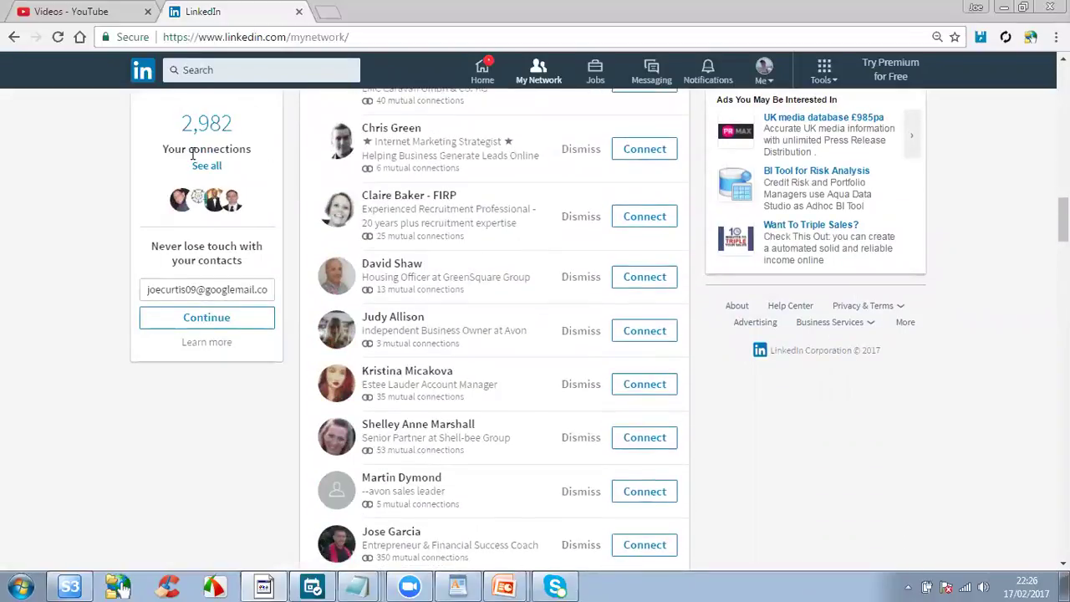
pyautogui.scroll(-12, 509, 179)
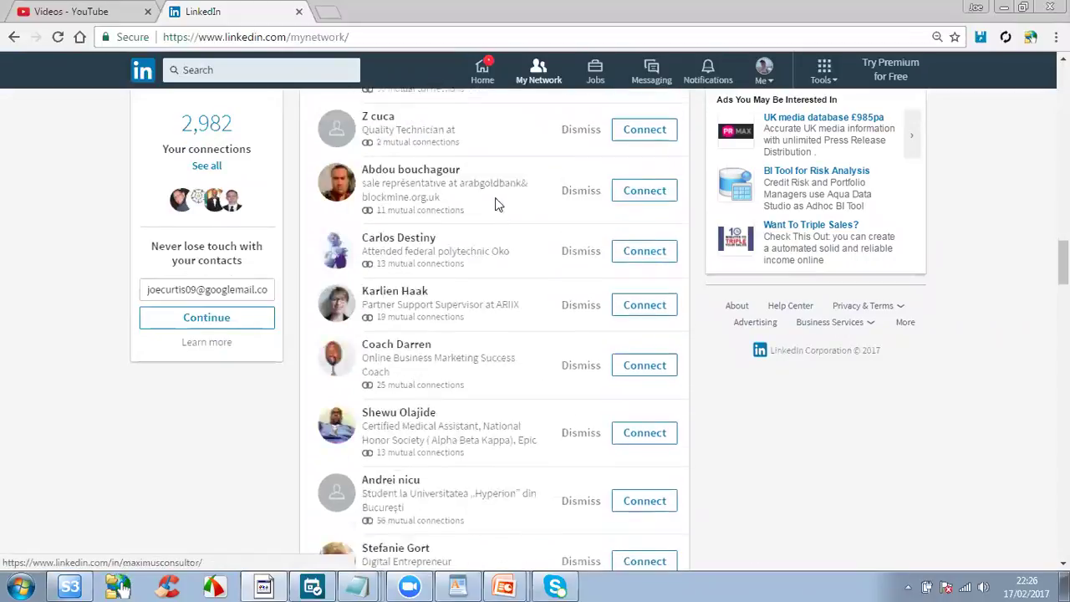
pyautogui.scroll(15, 497, 205)
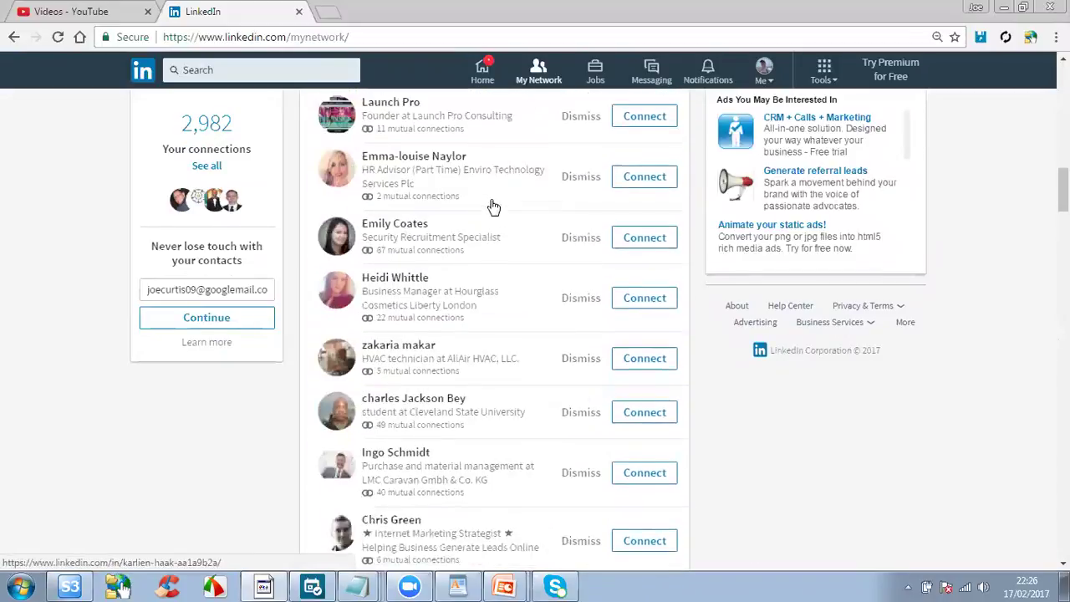
pyautogui.scroll(9, 493, 206)
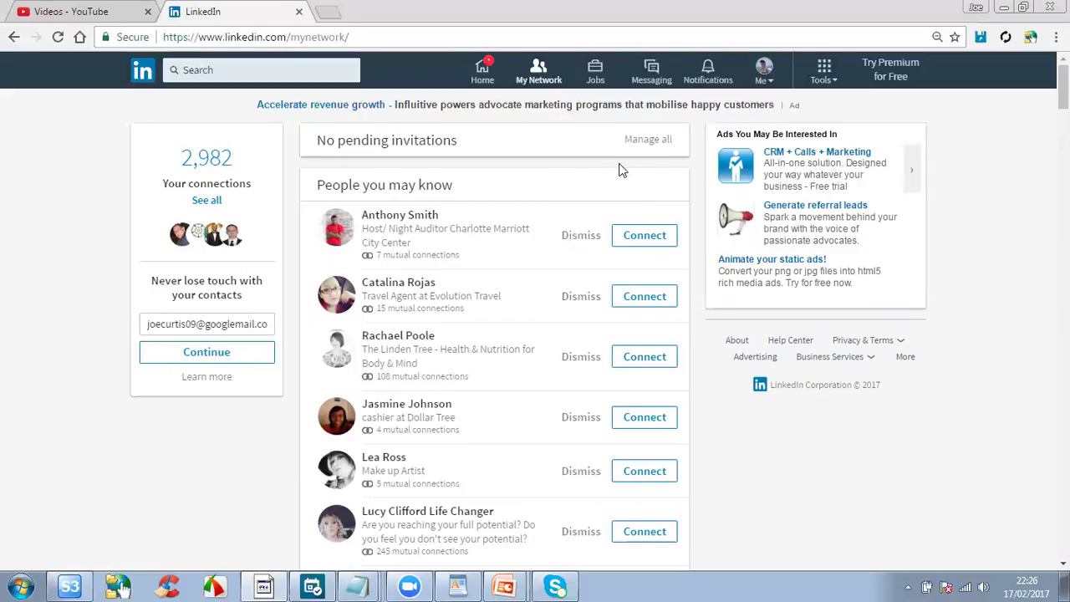
# Scroll through the remaining People you may know suggestions, then return to the Home feed
pyautogui.scroll(-3, 501, 210)
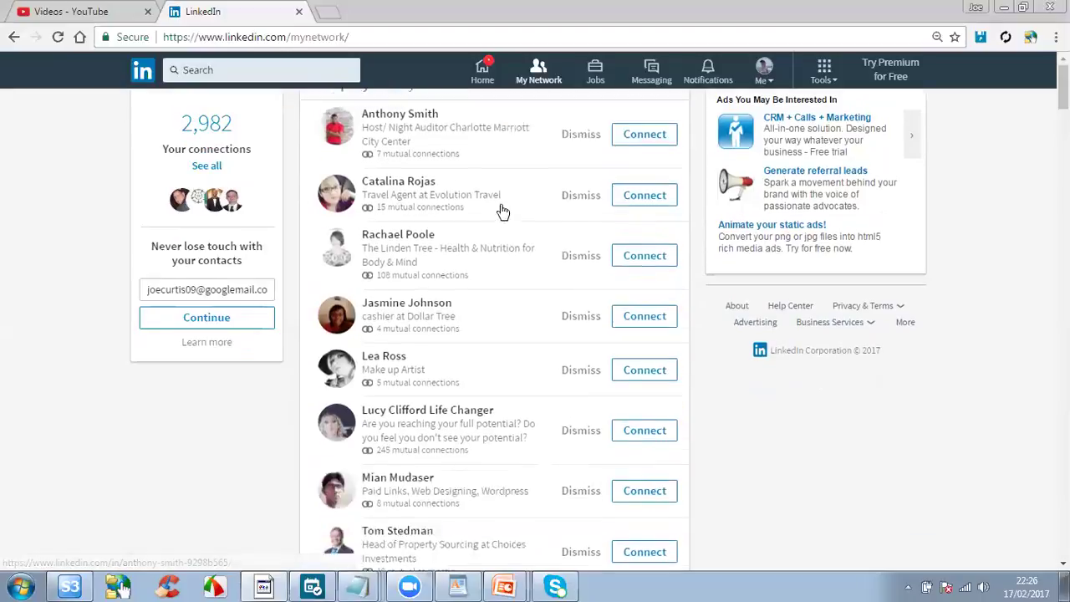
pyautogui.scroll(-3, 502, 210)
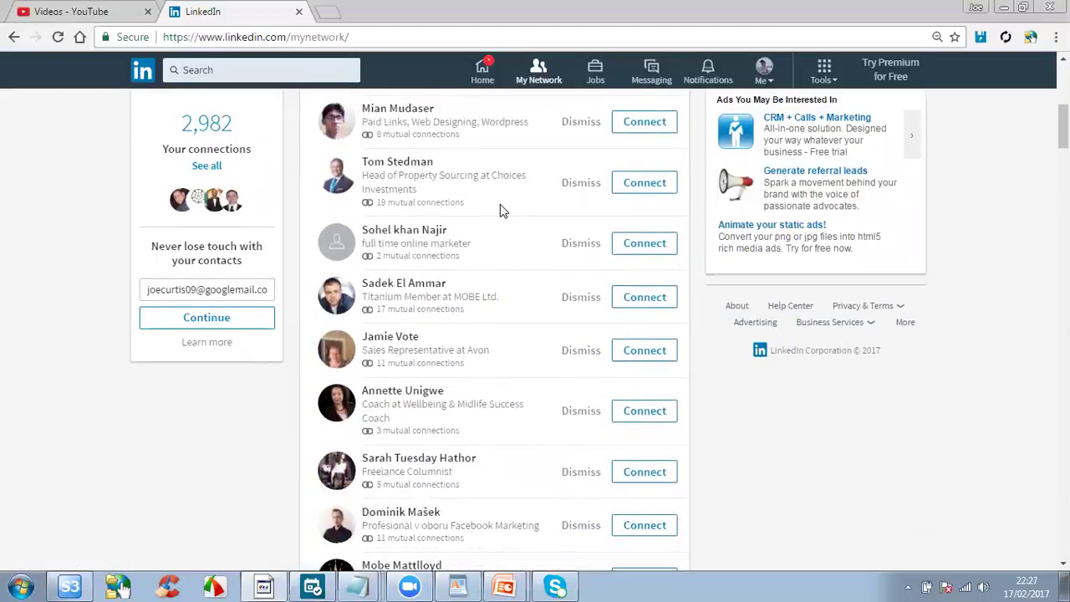
pyautogui.scroll(-1, 553, 230)
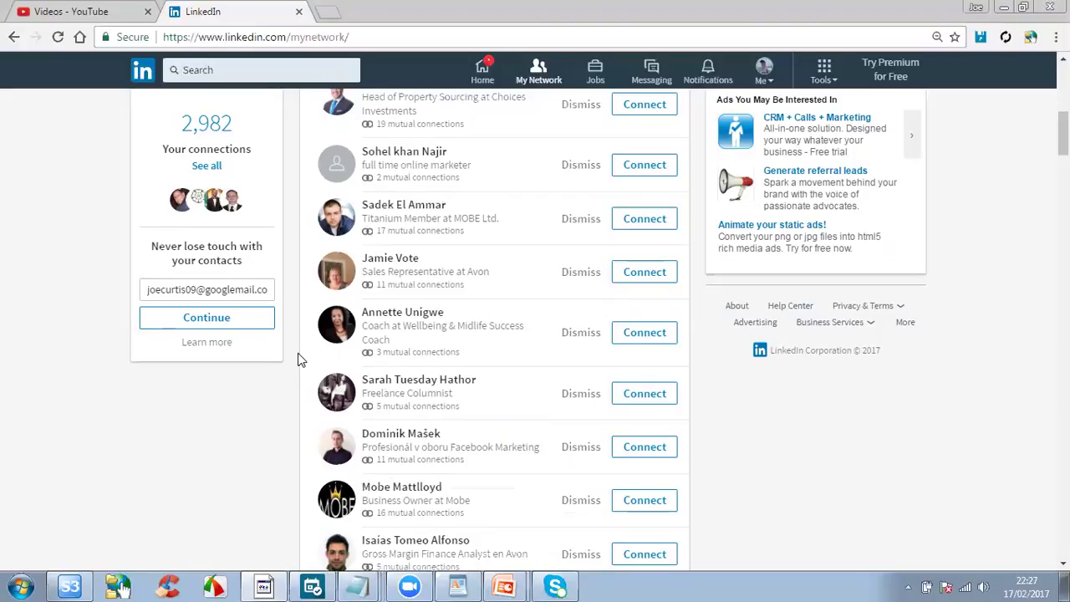
pyautogui.scroll(-3, 298, 353)
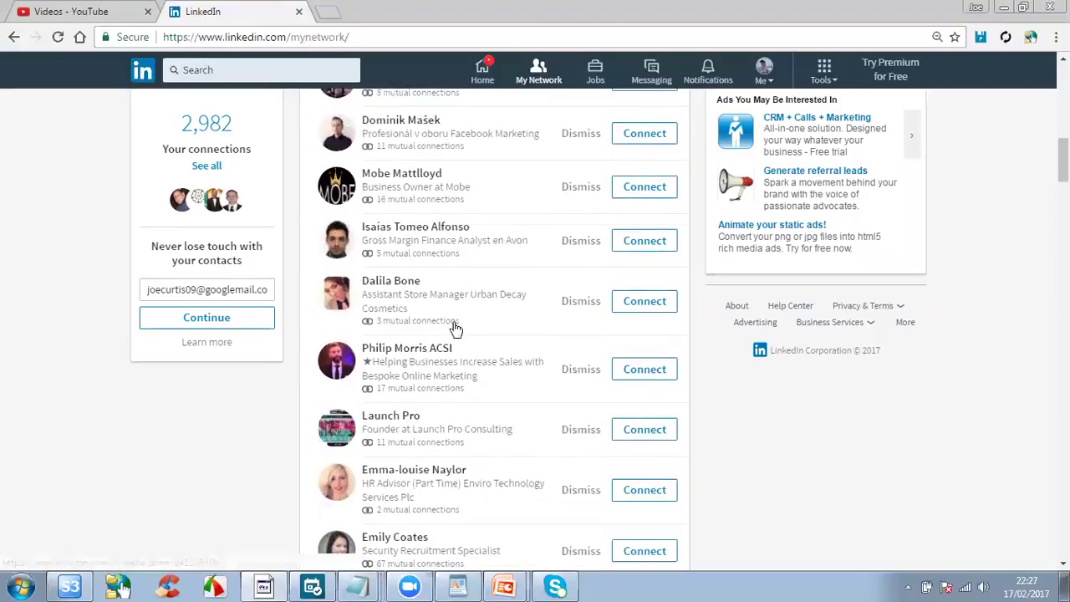
pyautogui.scroll(-5, 456, 334)
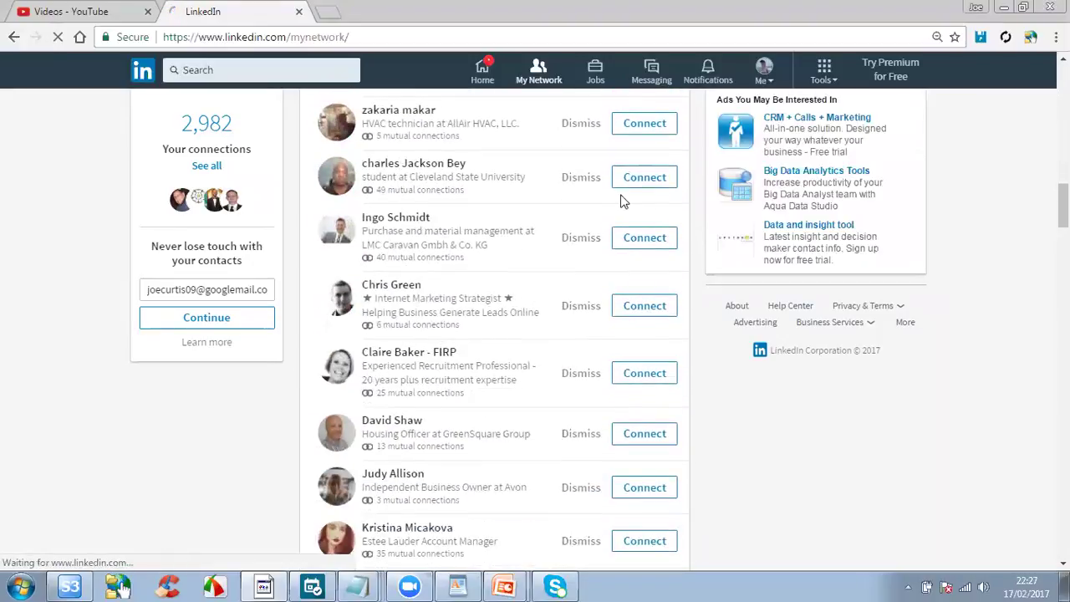
pyautogui.scroll(15, 605, 366)
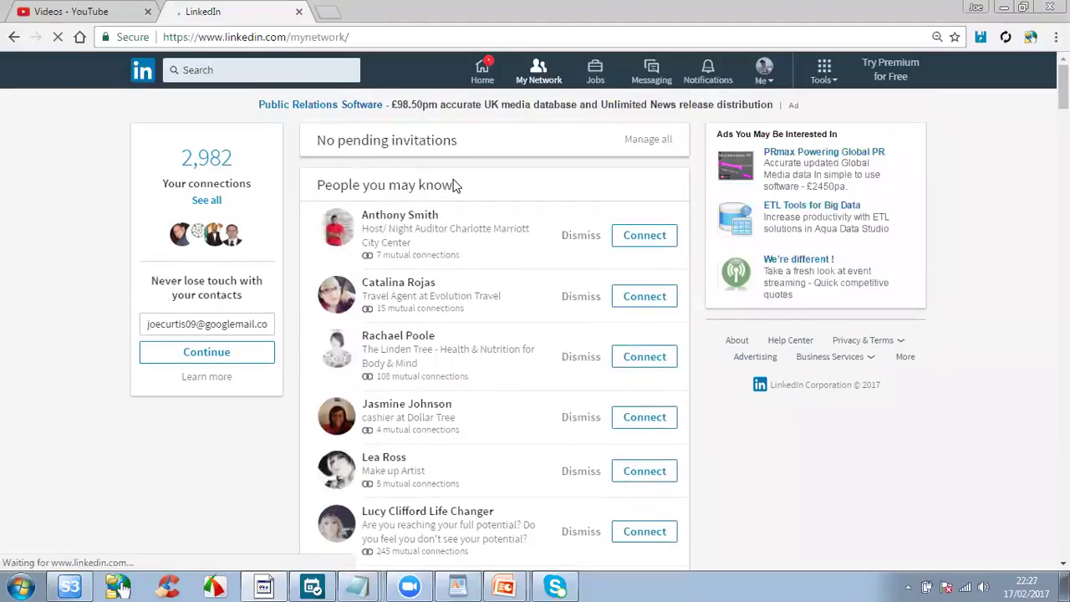
pyautogui.scroll(-1, 456, 232)
pyautogui.scroll(1, 457, 232)
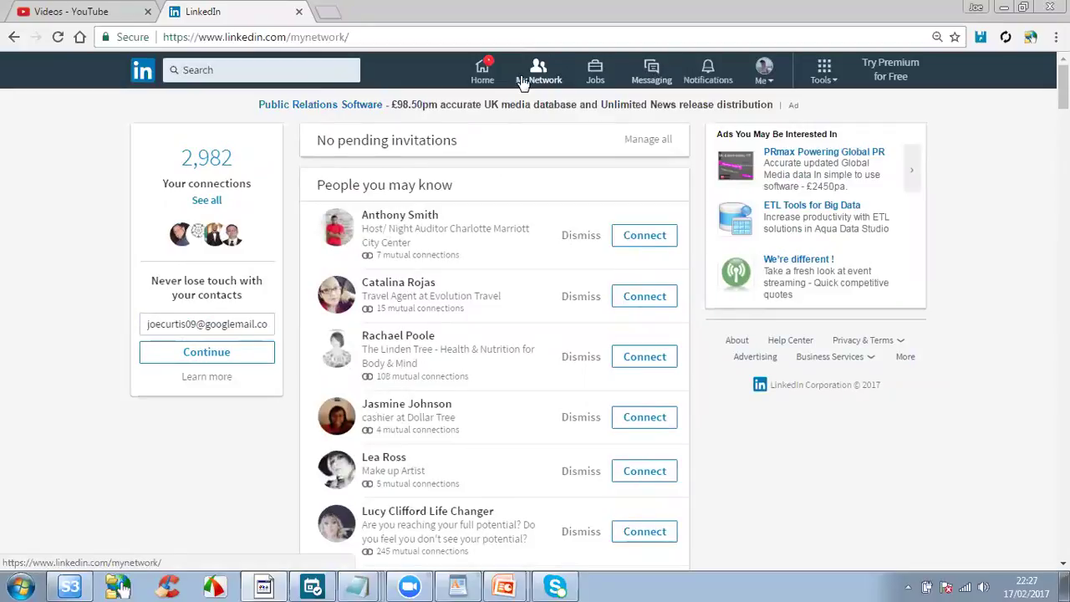
pyautogui.click(485, 71)
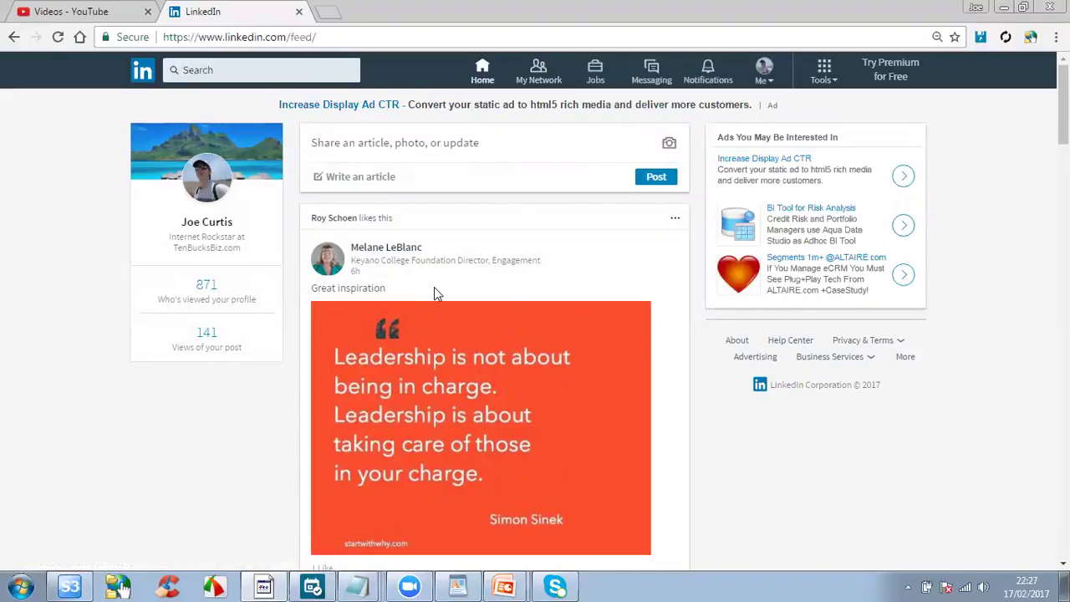
# Skim the Home feed posts down and back to the top, then go to your own profile
pyautogui.scroll(-20, 434, 291)
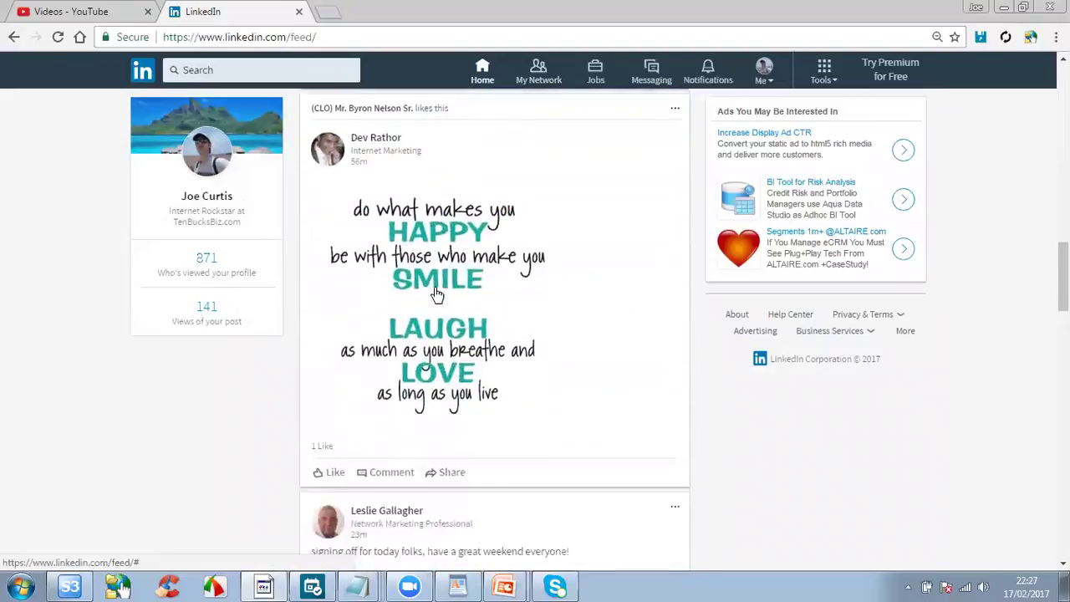
pyautogui.scroll(-18, 435, 293)
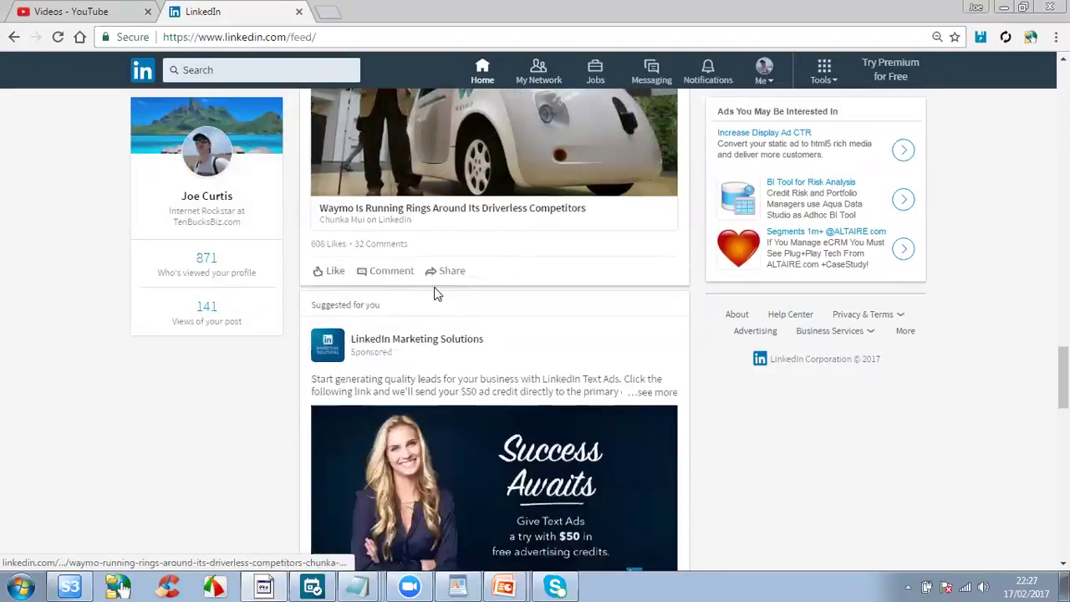
pyautogui.scroll(-14, 435, 292)
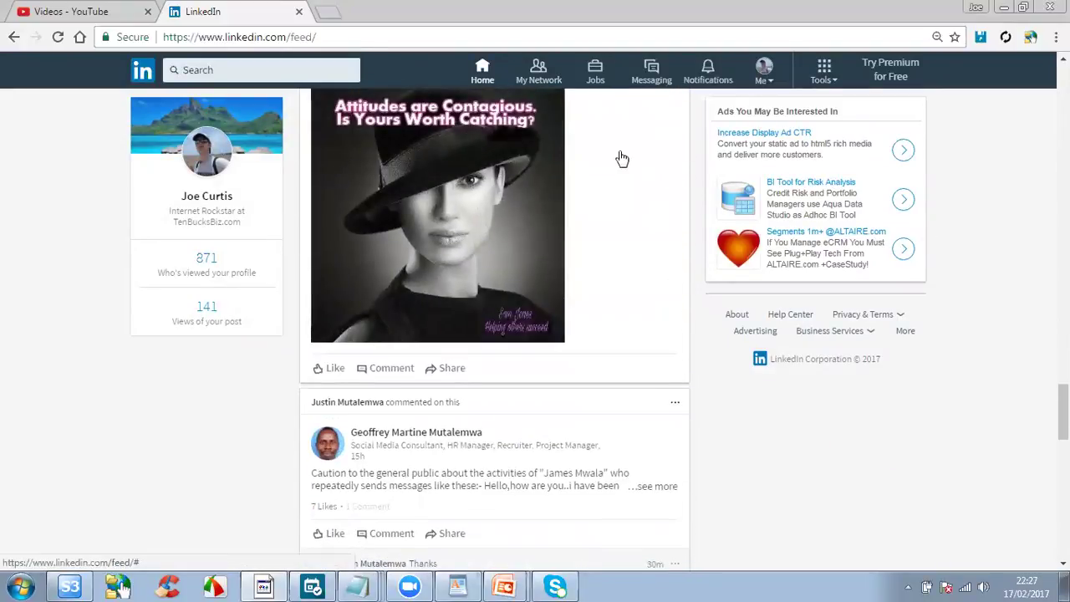
pyautogui.scroll(-9, 398, 432)
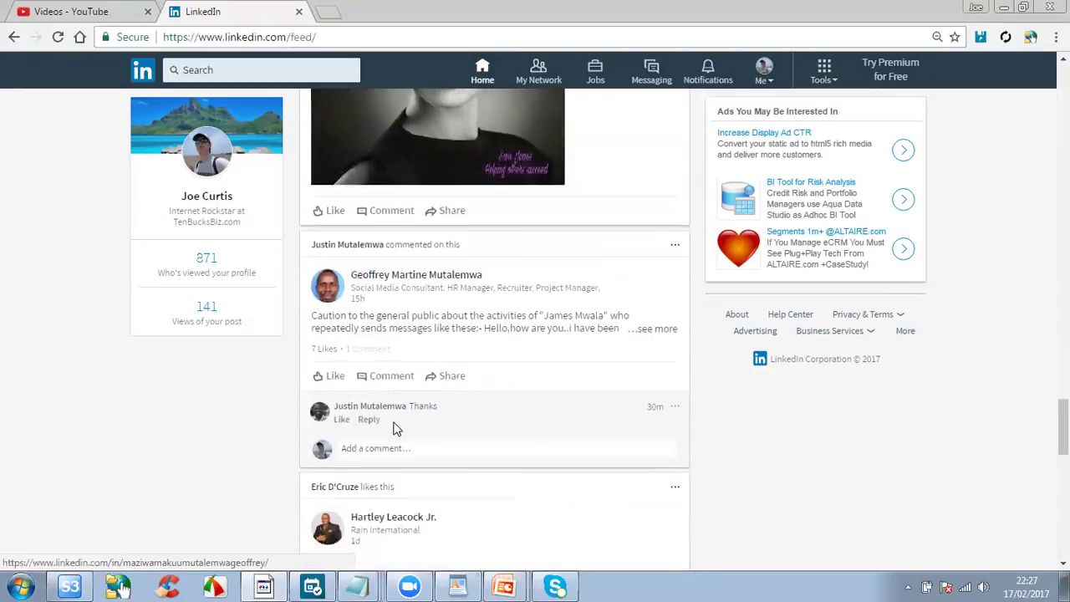
pyautogui.scroll(-10, 397, 287)
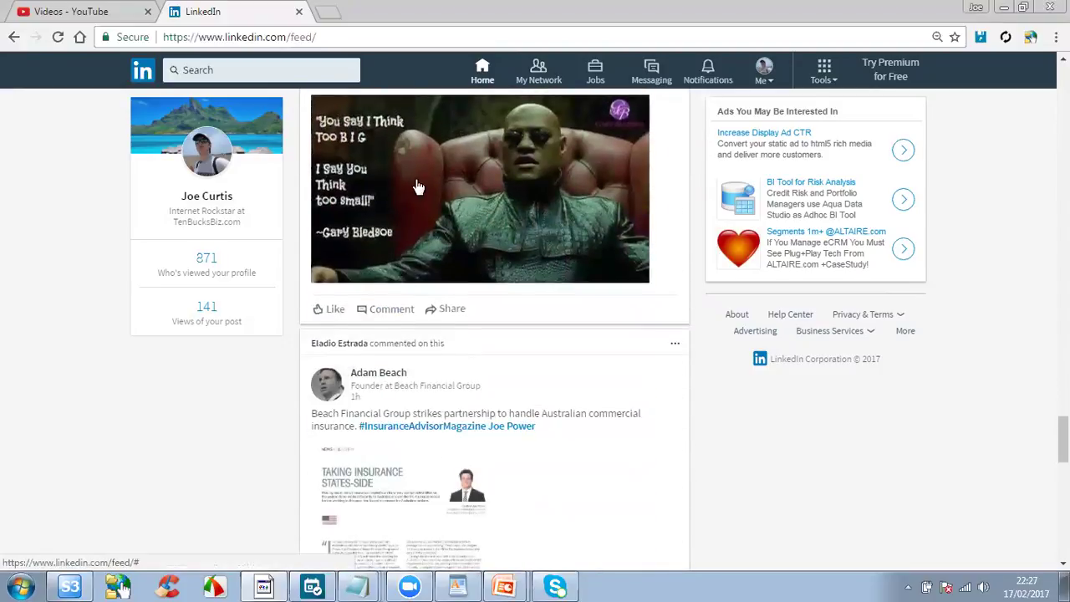
pyautogui.scroll(4, 502, 251)
pyautogui.scroll(7, 508, 256)
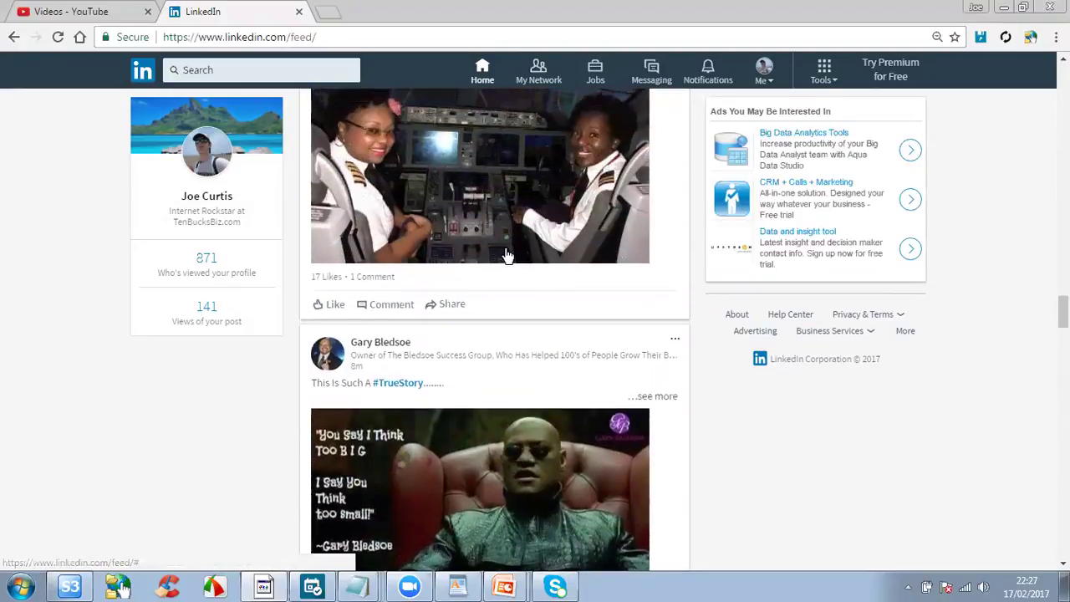
pyautogui.scroll(9, 507, 256)
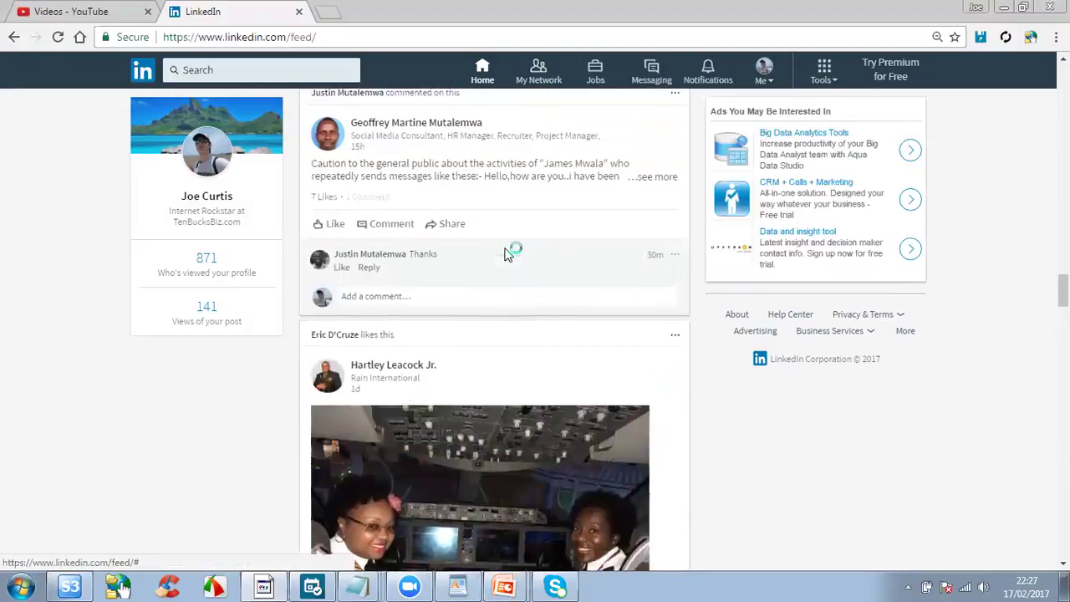
pyautogui.scroll(10, 508, 256)
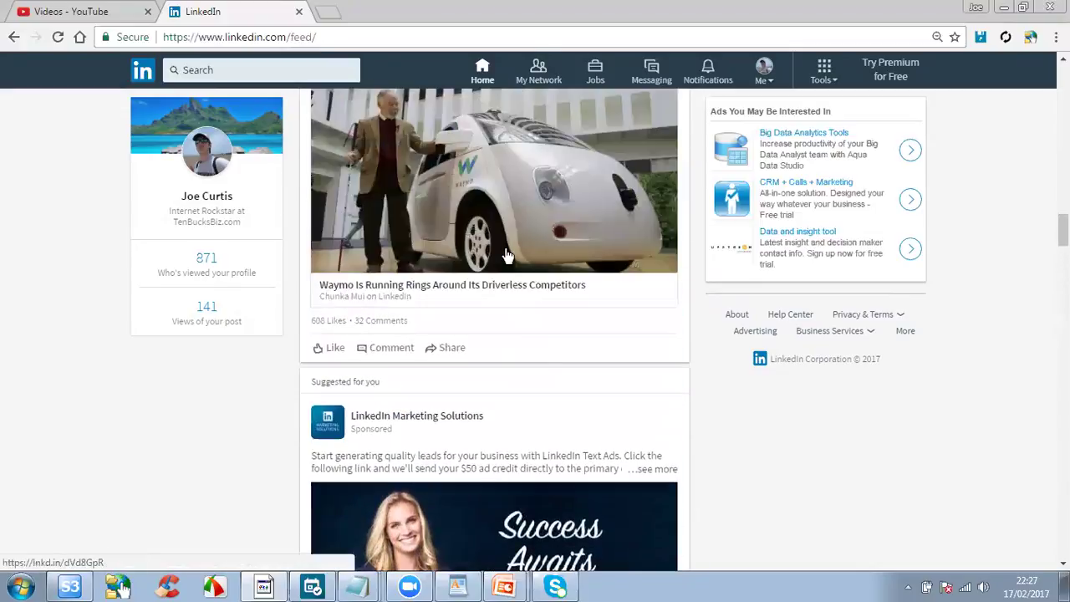
pyautogui.scroll(10, 508, 256)
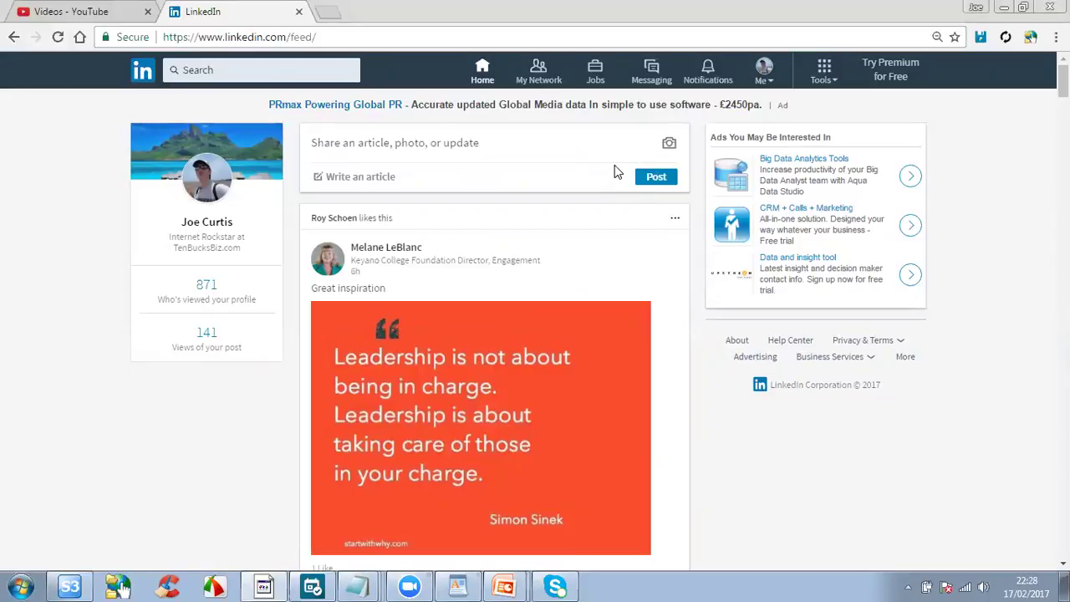
pyautogui.click(209, 186)
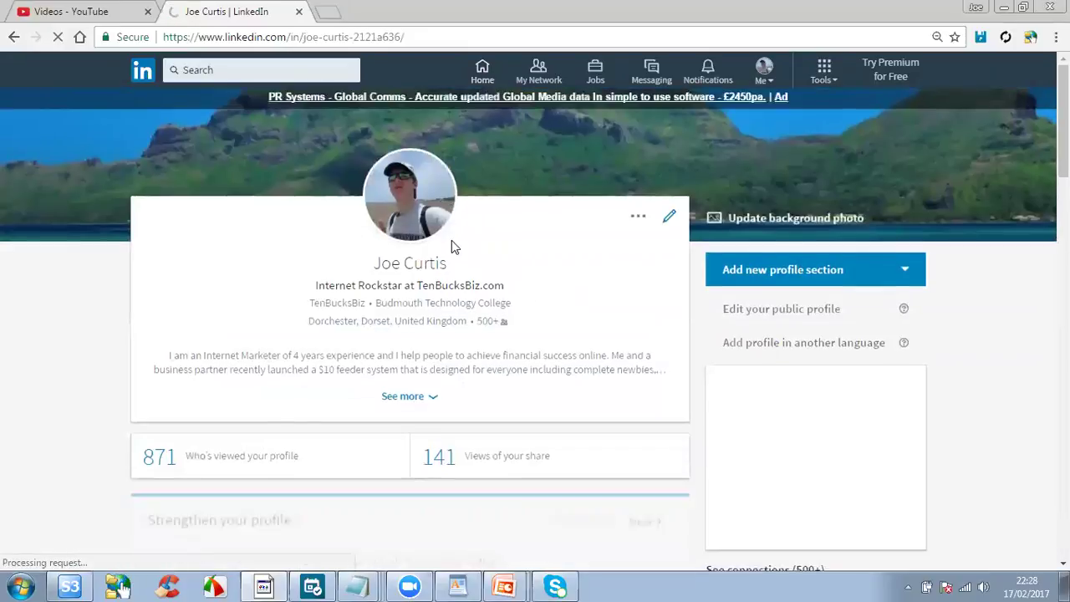
# Scroll down your profile to the Featured Skills & Endorsements section
pyautogui.scroll(-3, 451, 246)
pyautogui.scroll(3, 468, 268)
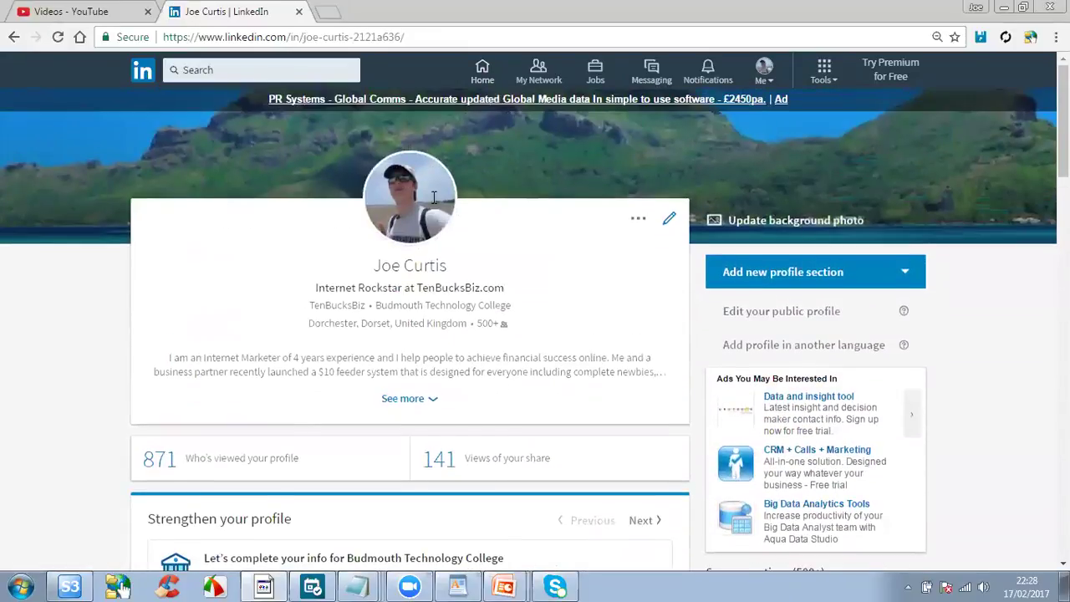
pyautogui.scroll(-6, 432, 203)
pyautogui.scroll(6, 433, 203)
pyautogui.scroll(-1, 397, 246)
pyautogui.scroll(-3, 396, 265)
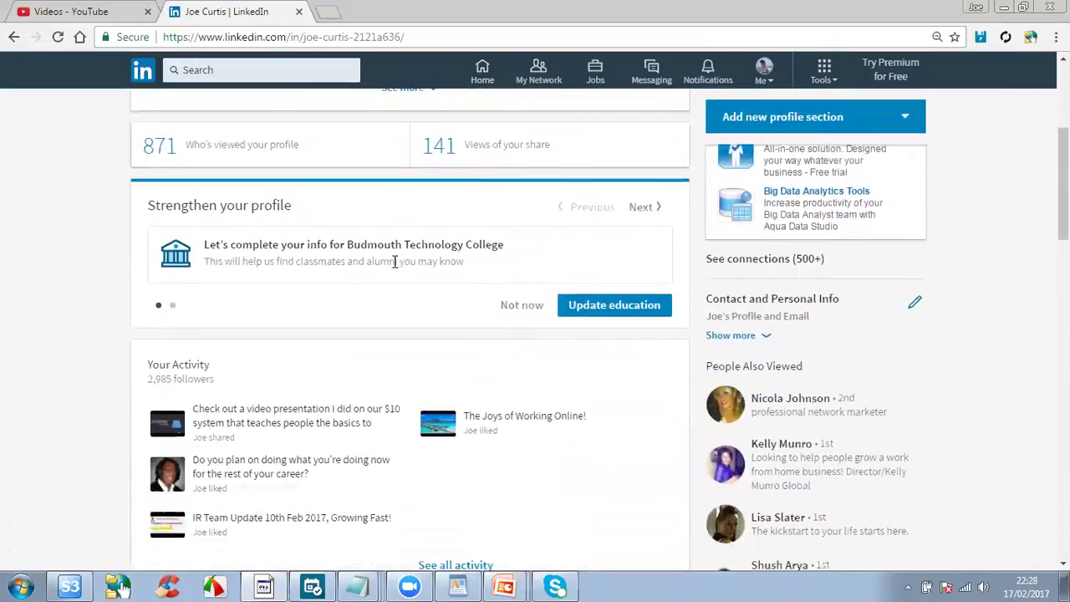
pyautogui.scroll(-1, 395, 262)
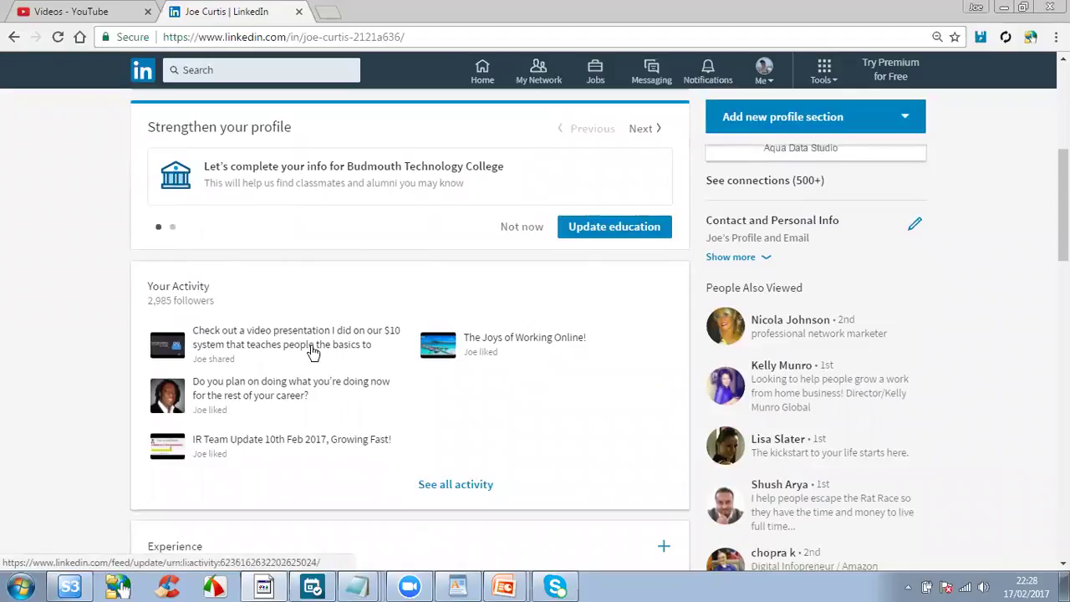
pyautogui.scroll(-1, 315, 409)
pyautogui.scroll(-6, 314, 408)
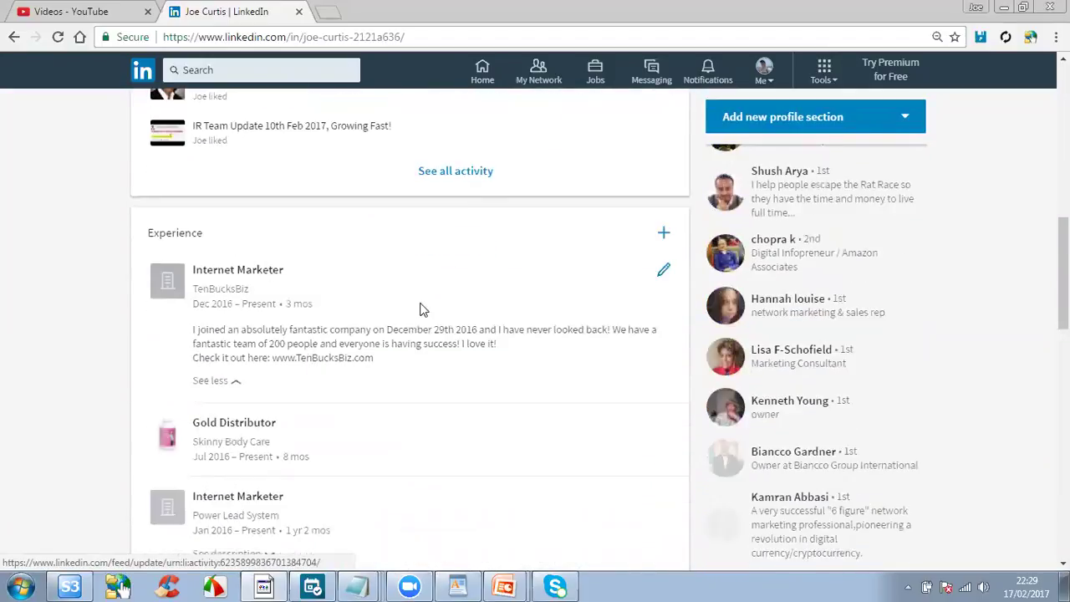
pyautogui.scroll(-6, 423, 310)
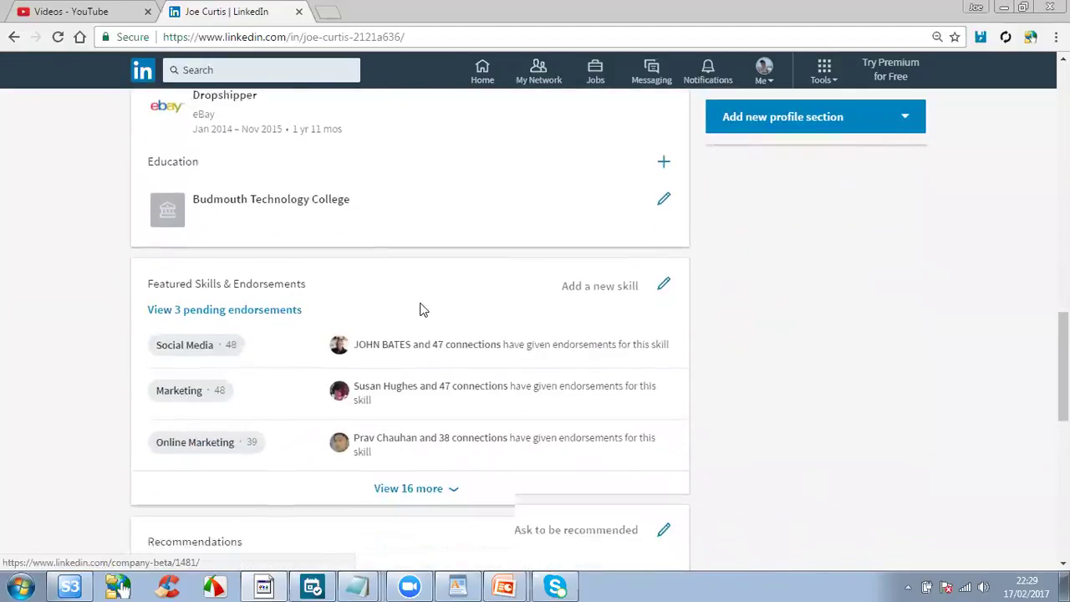
pyautogui.scroll(-2, 267, 248)
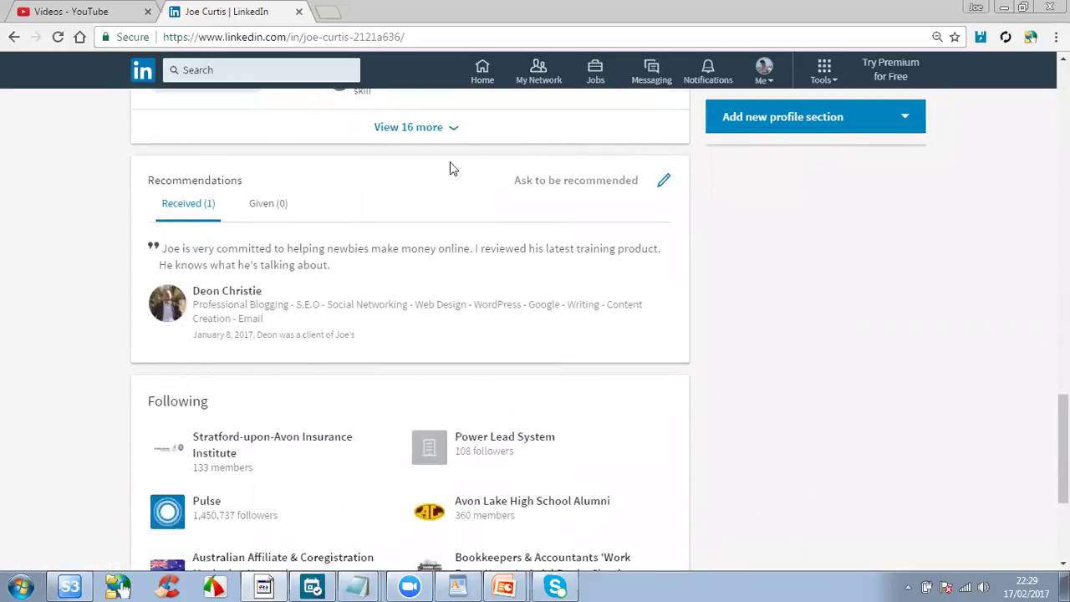
pyautogui.scroll(-2, 320, 208)
pyautogui.scroll(2, 329, 232)
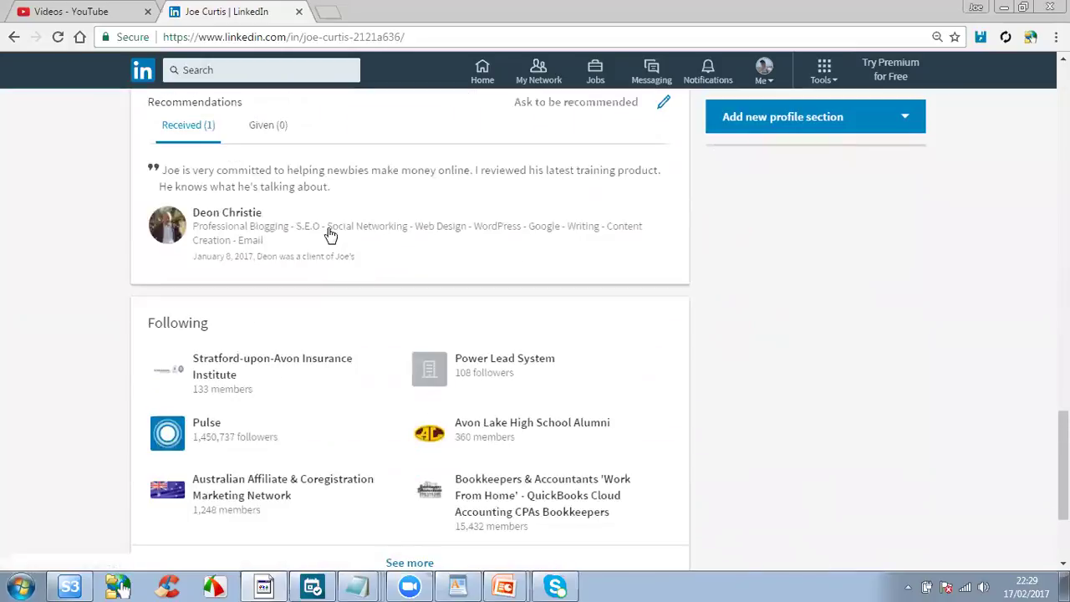
pyautogui.scroll(2, 276, 148)
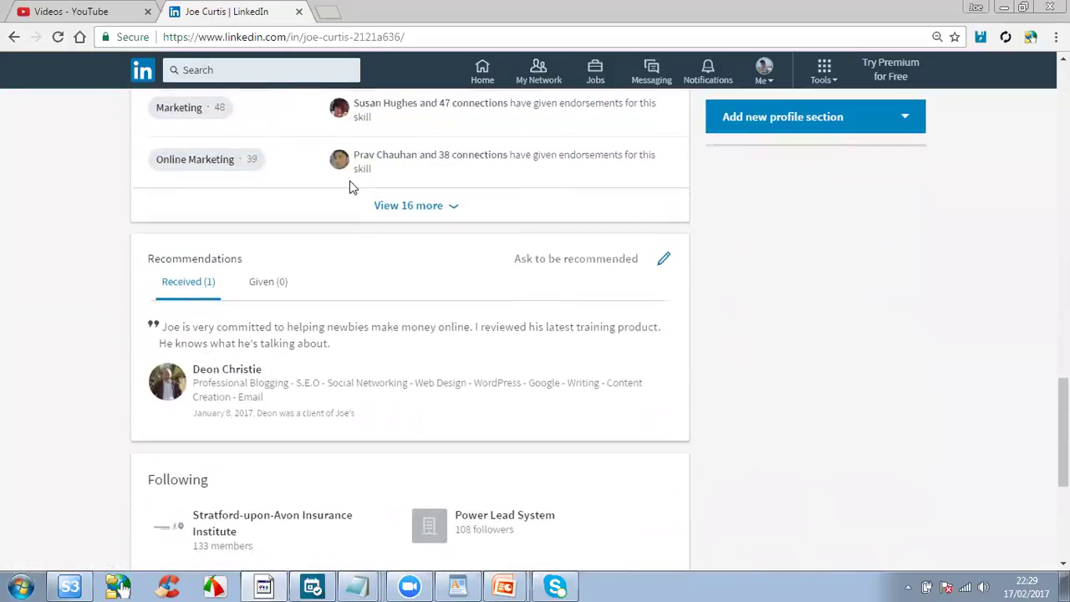
# Expand the skills with 'View 16 more' and browse every skill from Leadership to Referral Marketing
pyautogui.click(367, 207)
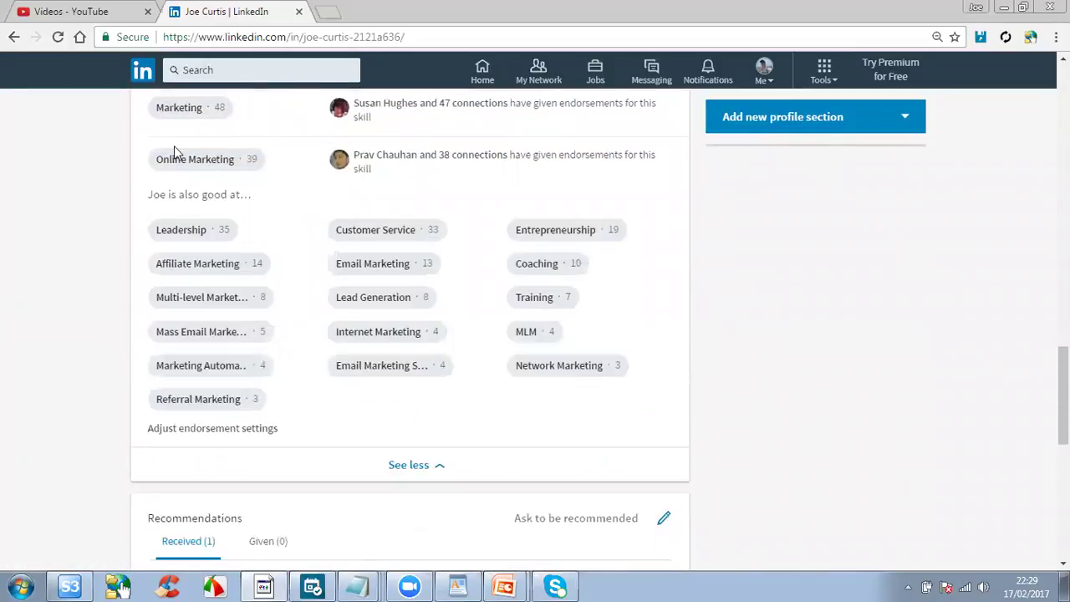
pyautogui.scroll(2, 343, 259)
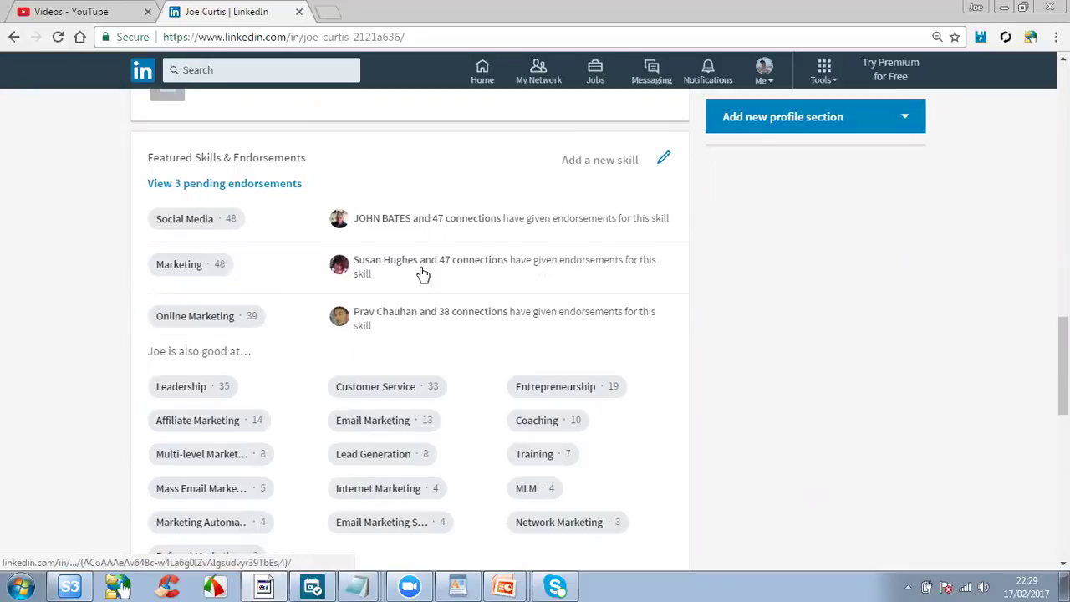
pyautogui.scroll(-2, 421, 276)
pyautogui.scroll(1, 334, 150)
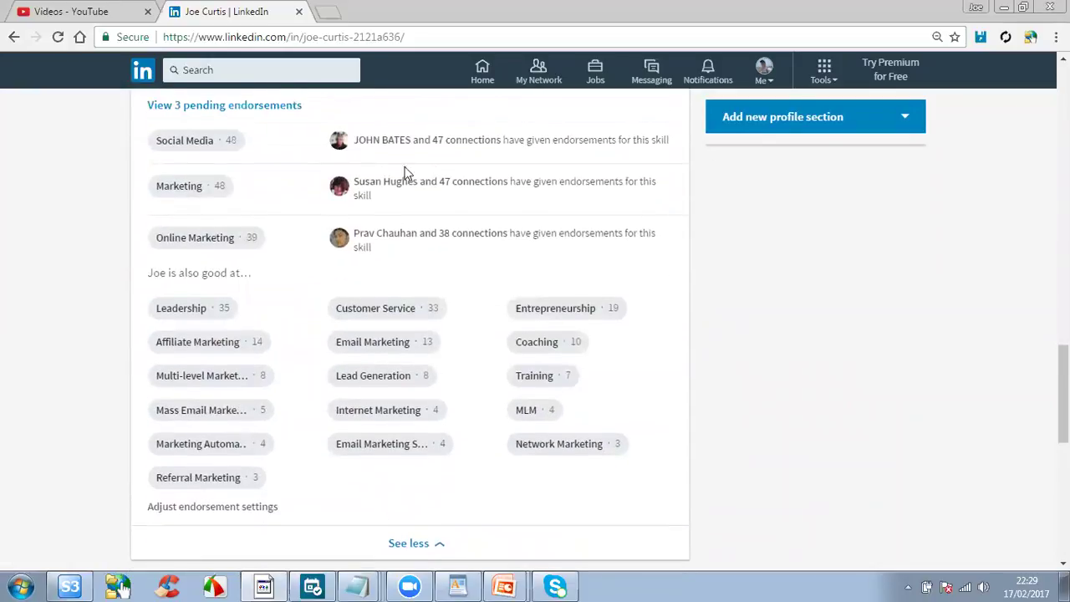
pyautogui.scroll(-4, 478, 256)
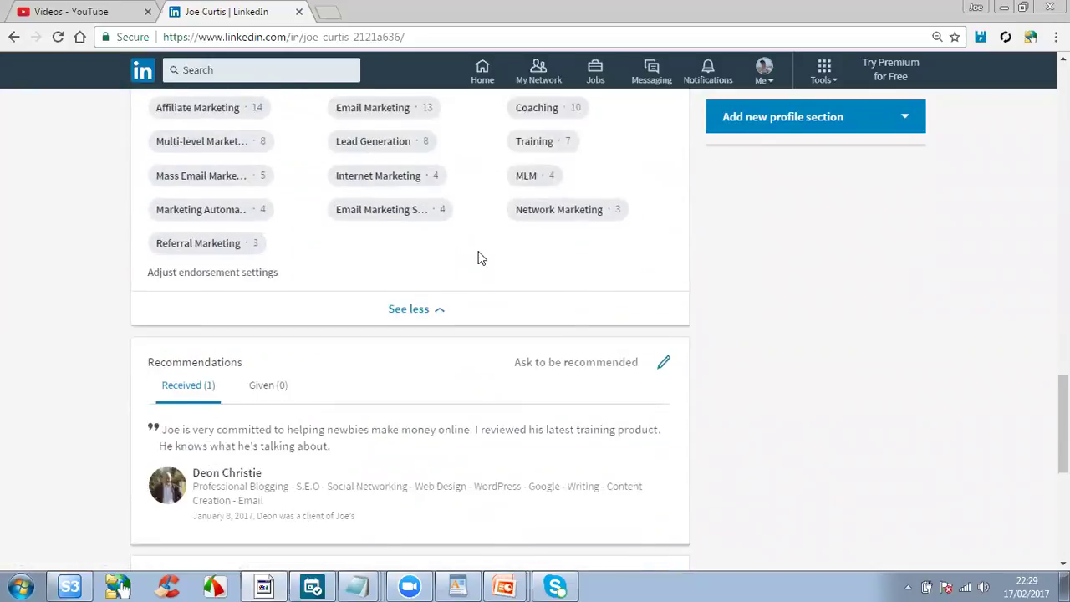
pyautogui.scroll(-2, 389, 246)
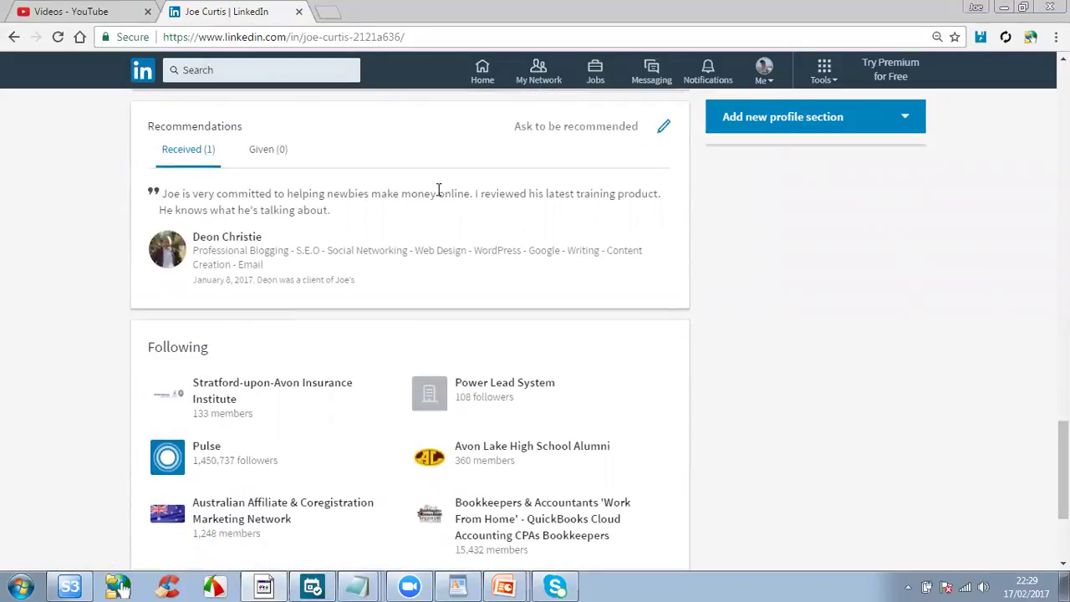
pyautogui.scroll(-2, 75, 253)
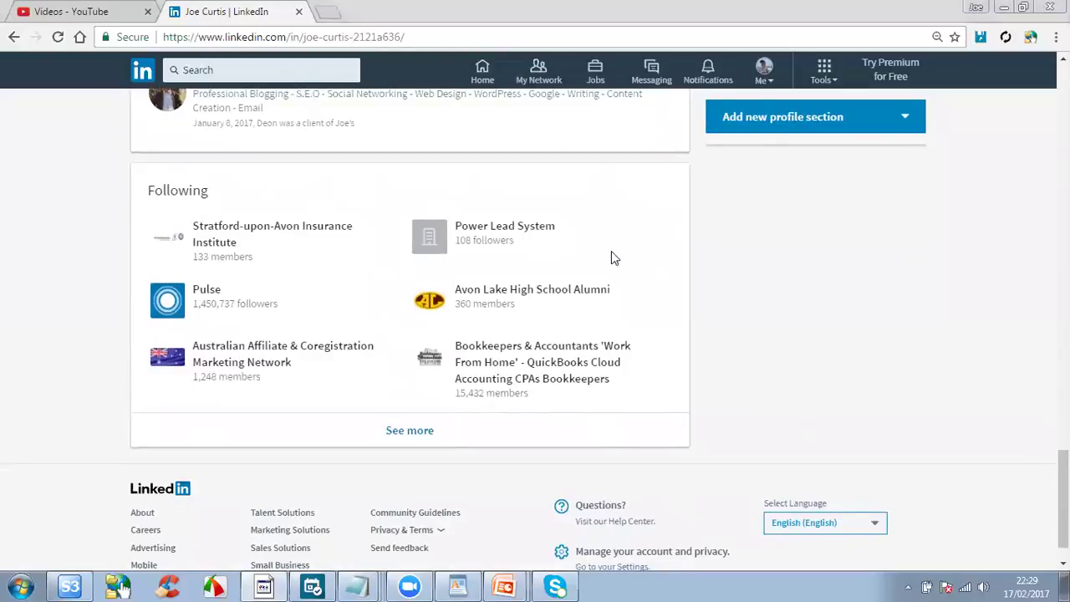
pyautogui.scroll(10, 634, 326)
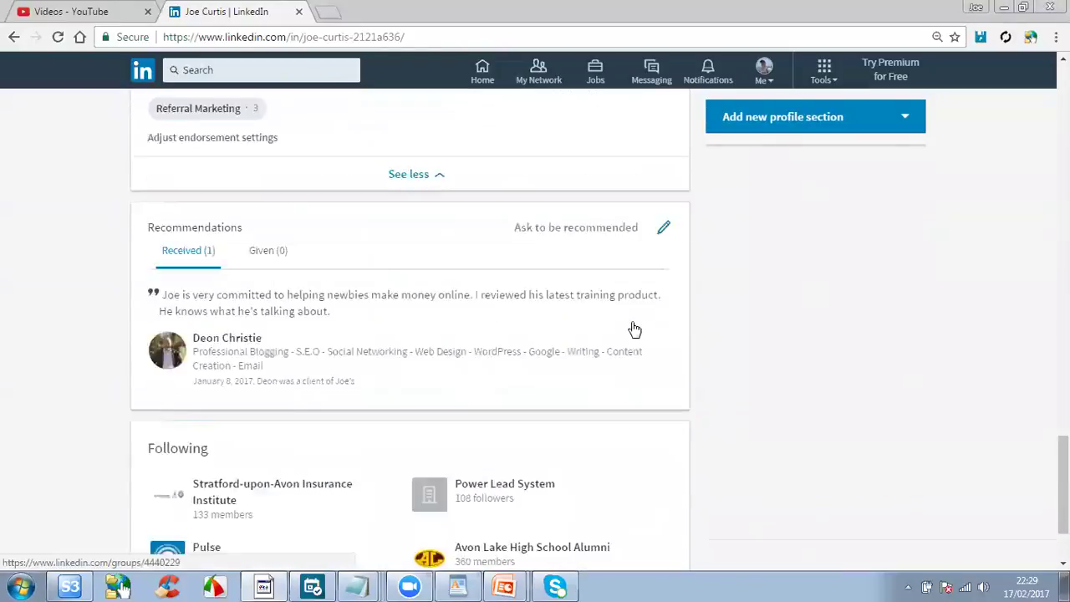
pyautogui.scroll(-2, 633, 327)
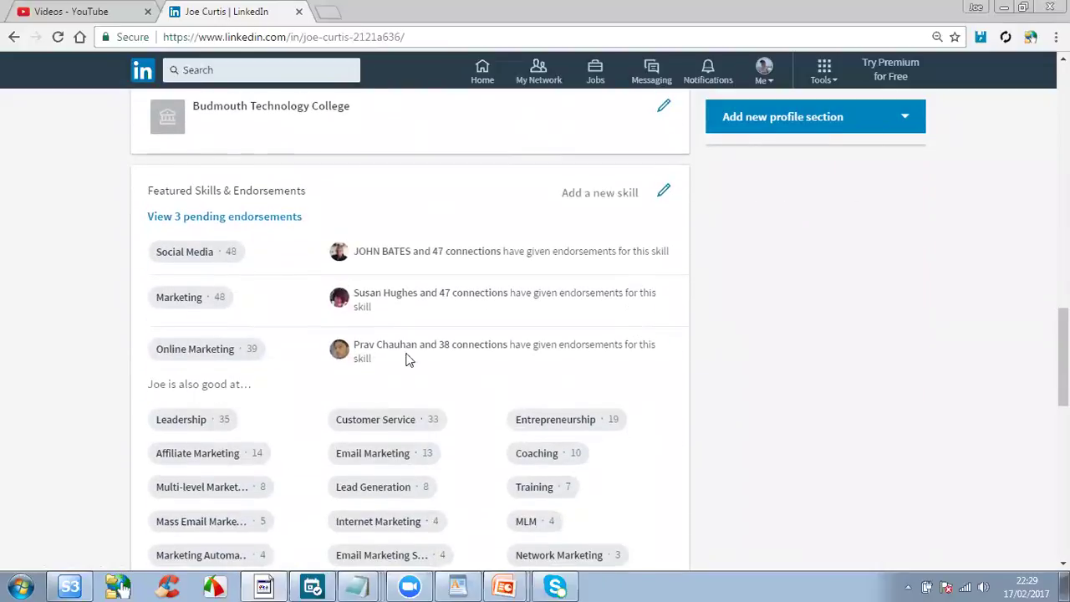
pyautogui.scroll(-1, 452, 385)
pyautogui.scroll(-1, 469, 405)
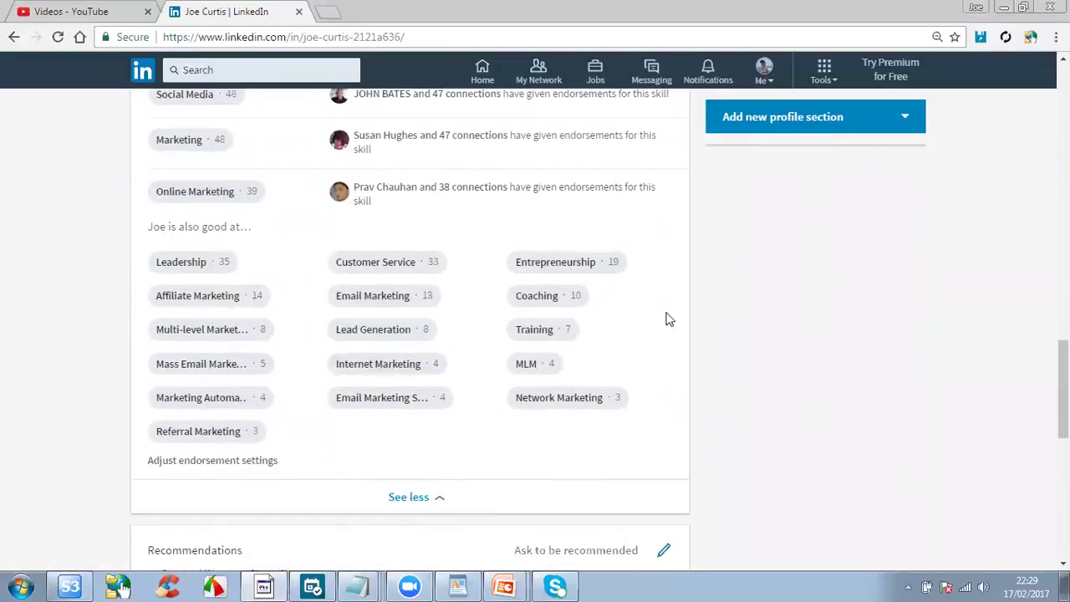
pyautogui.scroll(8, 669, 318)
pyautogui.scroll(6, 669, 318)
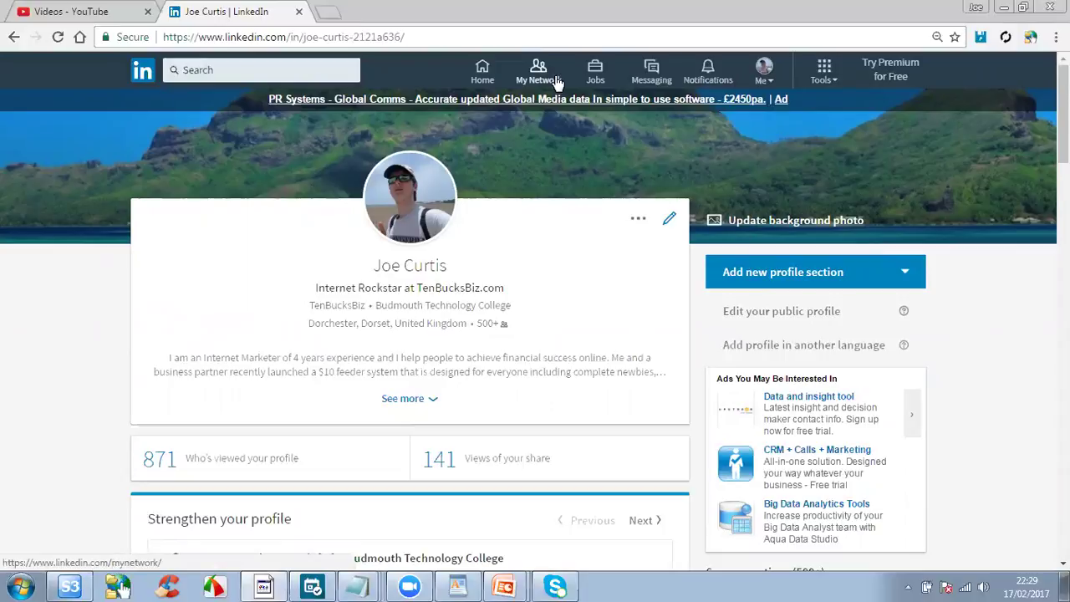
# Check the Me account menu, then go to LinkedIn Messaging
pyautogui.click(763, 74)
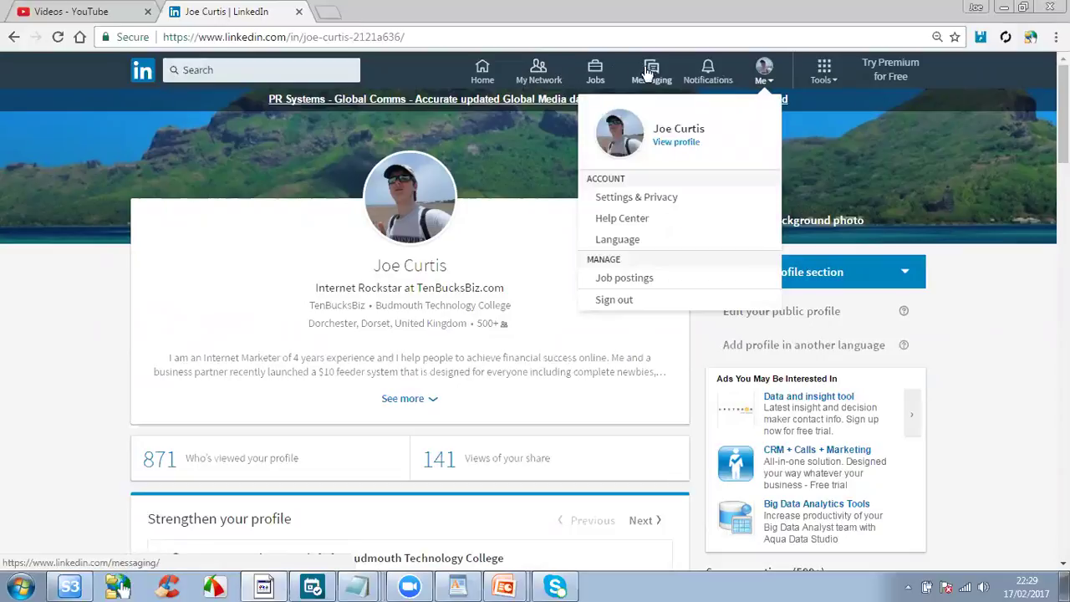
pyautogui.click(533, 75)
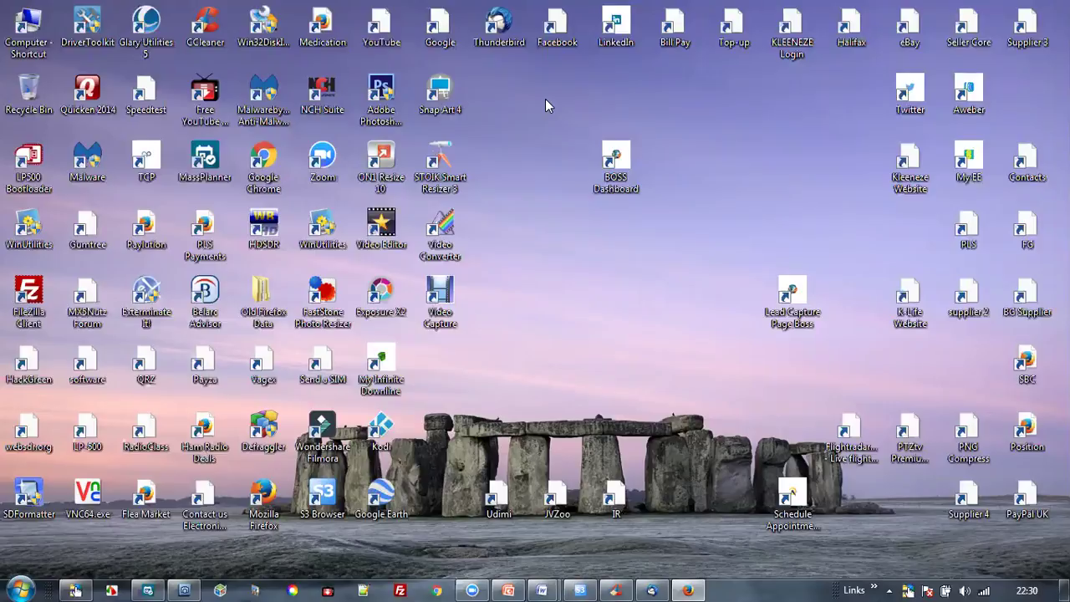
# Launch LinkedIn's sign-up page in Firefox from the desktop shortcut and re-enable the RoboForm toolbar
pyautogui.doubleClick(619, 40)
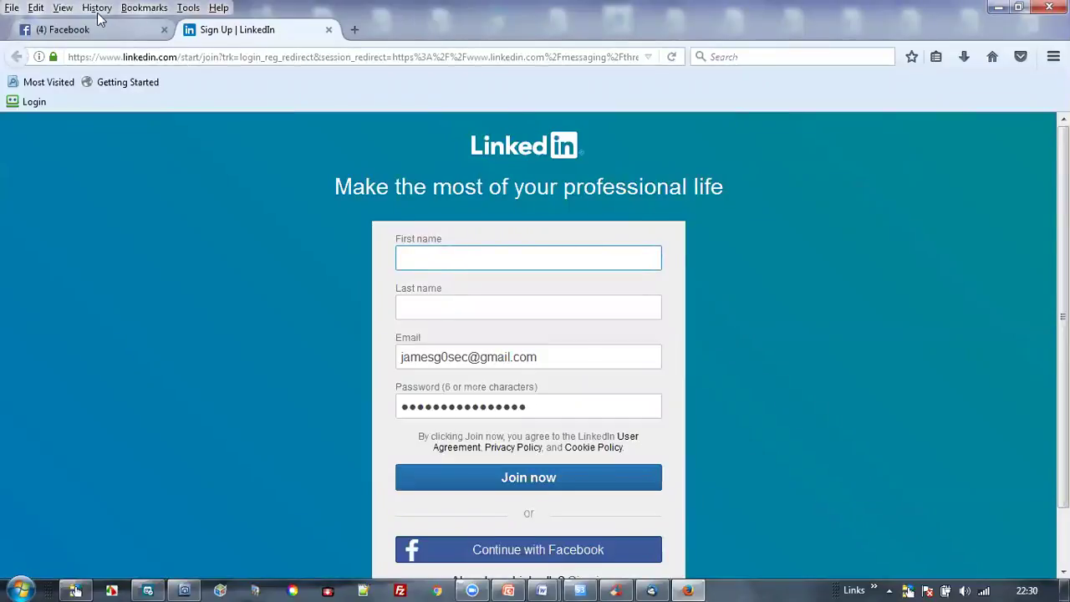
pyautogui.click(64, 8)
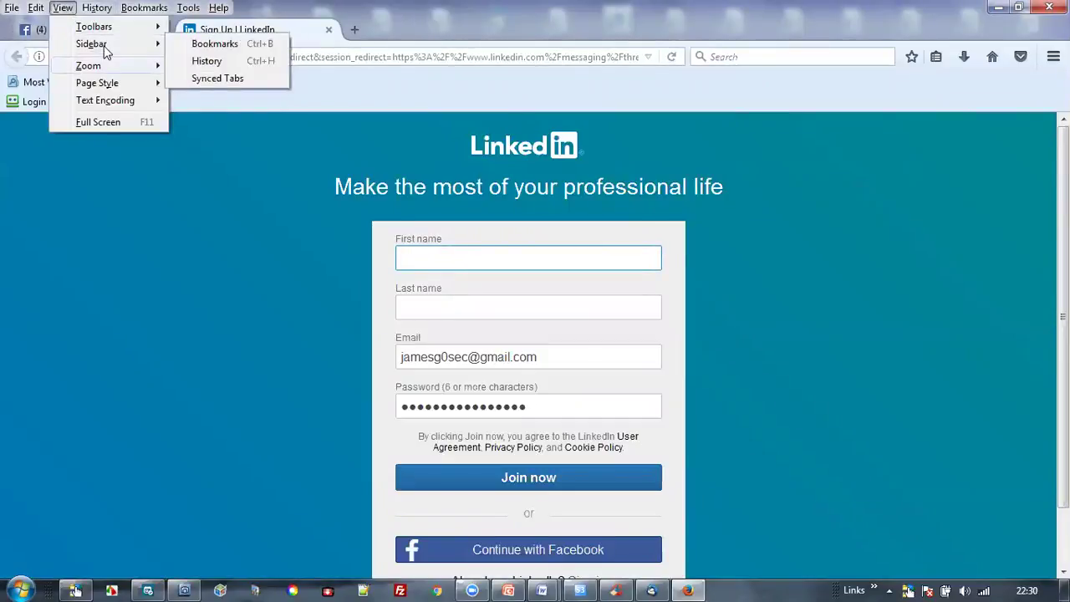
pyautogui.click(226, 65)
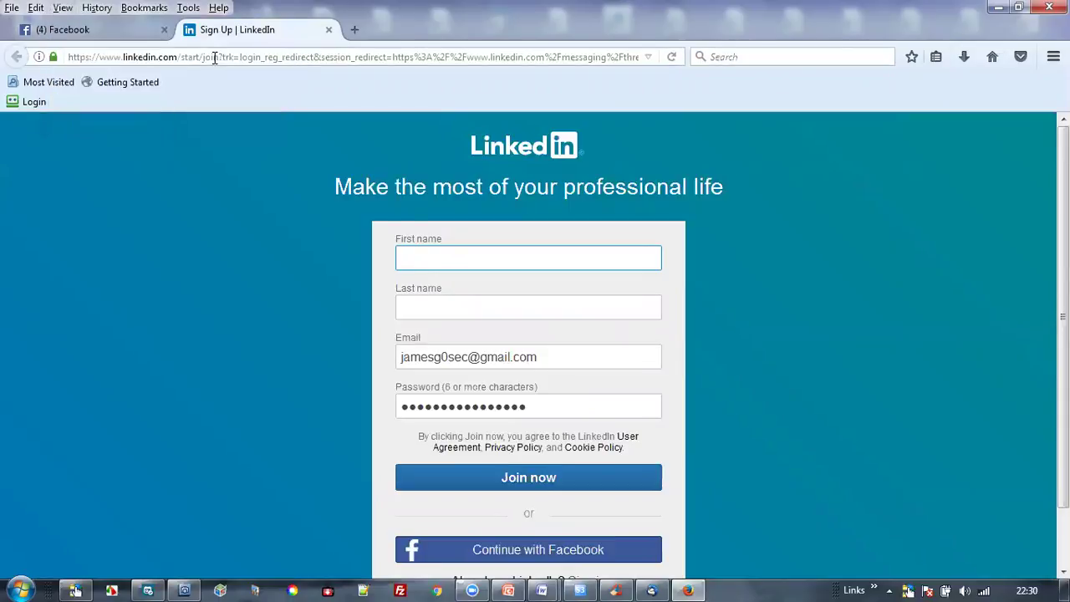
pyautogui.click(64, 9)
pyautogui.click(89, 8)
pyautogui.moveTo(78, 10)
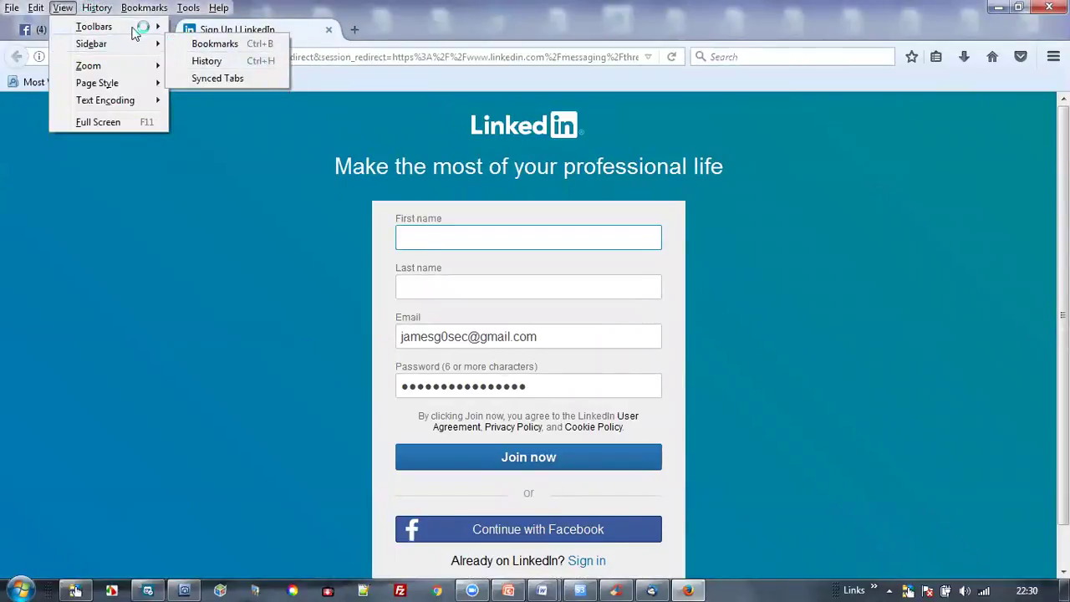
pyautogui.moveTo(138, 27)
pyautogui.click(231, 61)
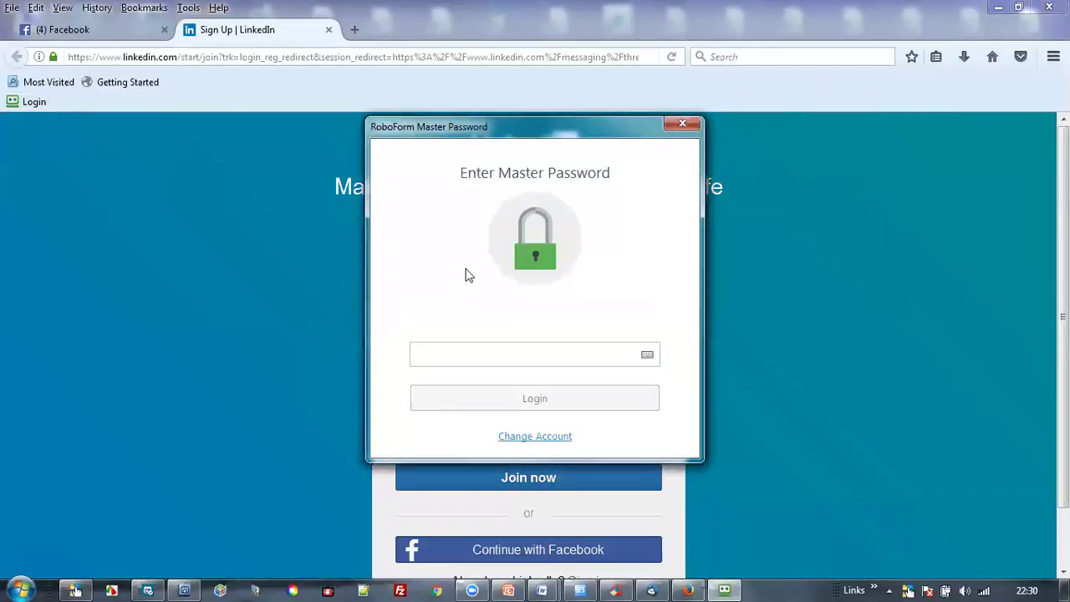
# Enter the RoboForm master password, retrying after rejected attempts until RoboForm unlocks
pyautogui.write('•••••')
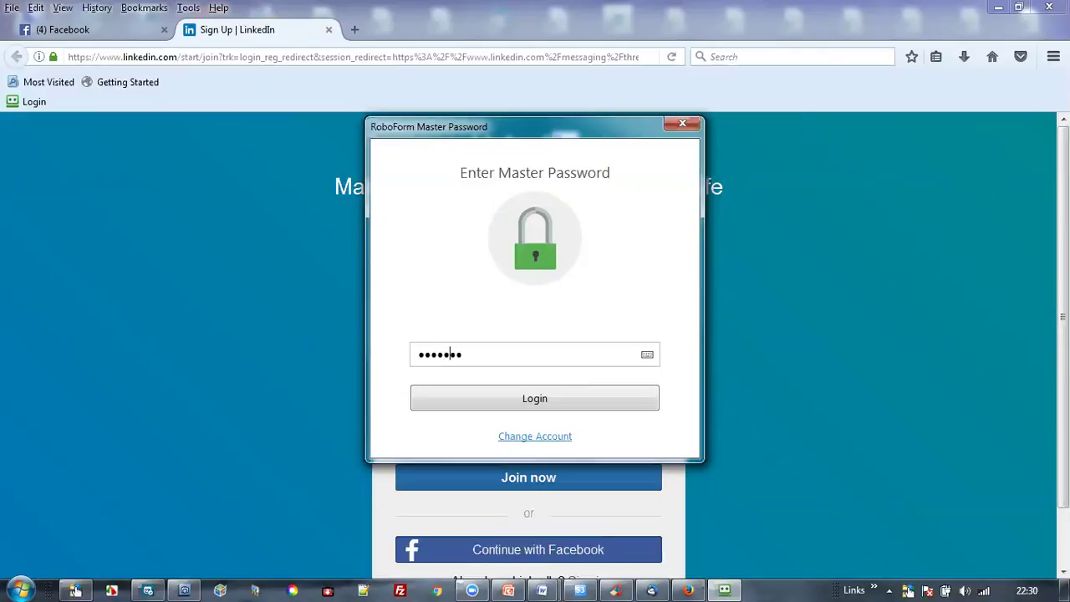
pyautogui.click(589, 398)
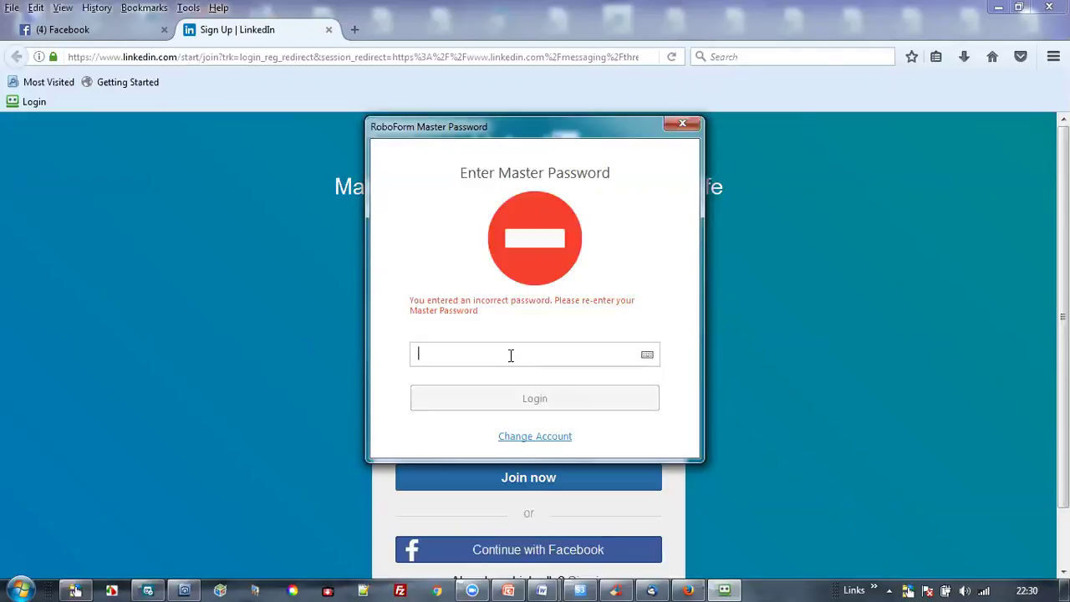
pyautogui.write('••')
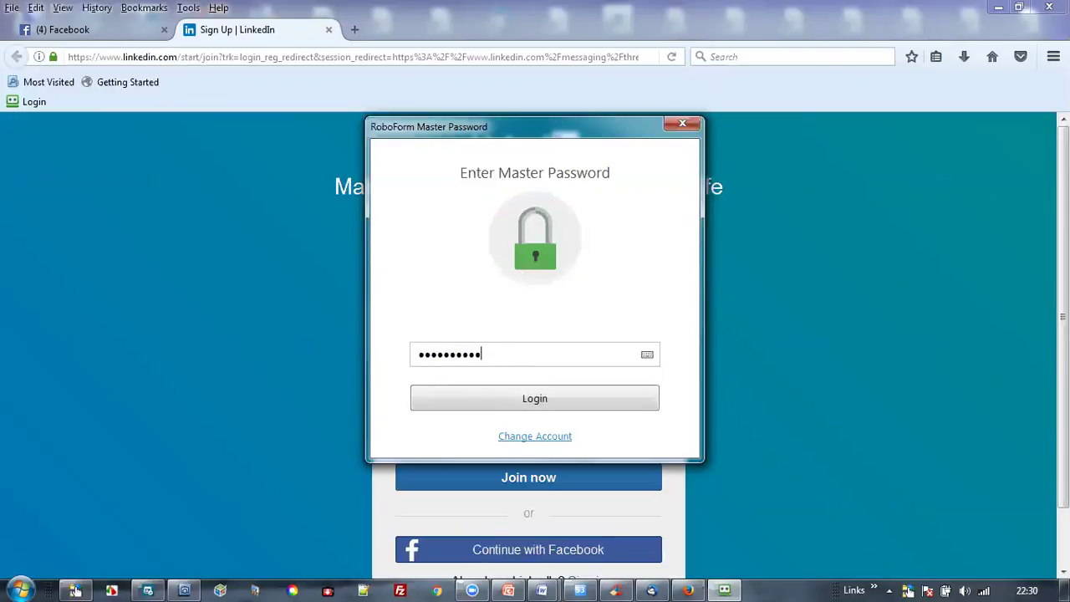
pyautogui.click(543, 400)
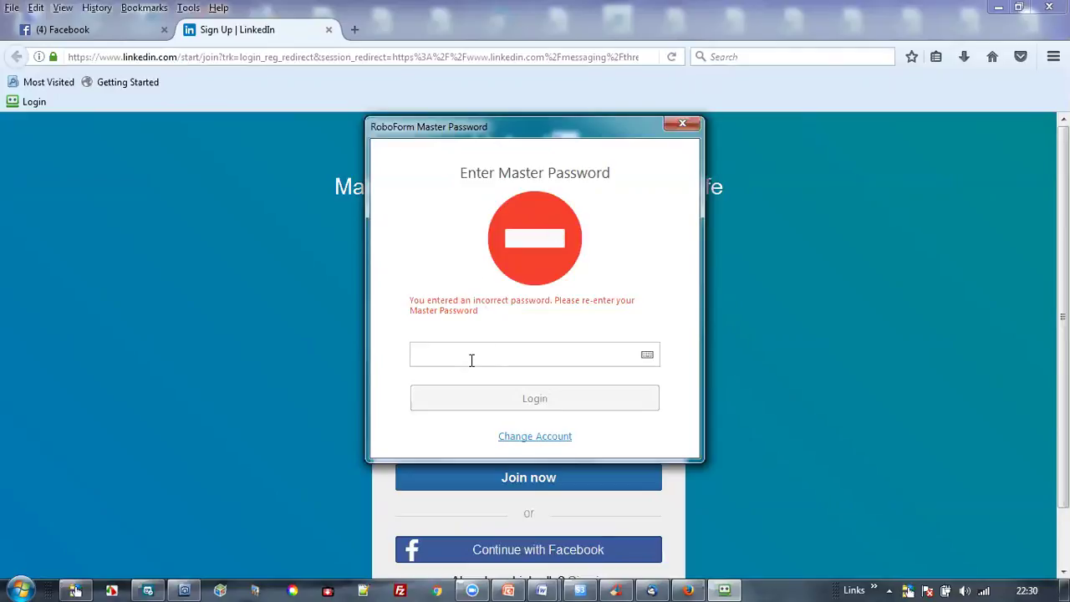
pyautogui.write('•••')
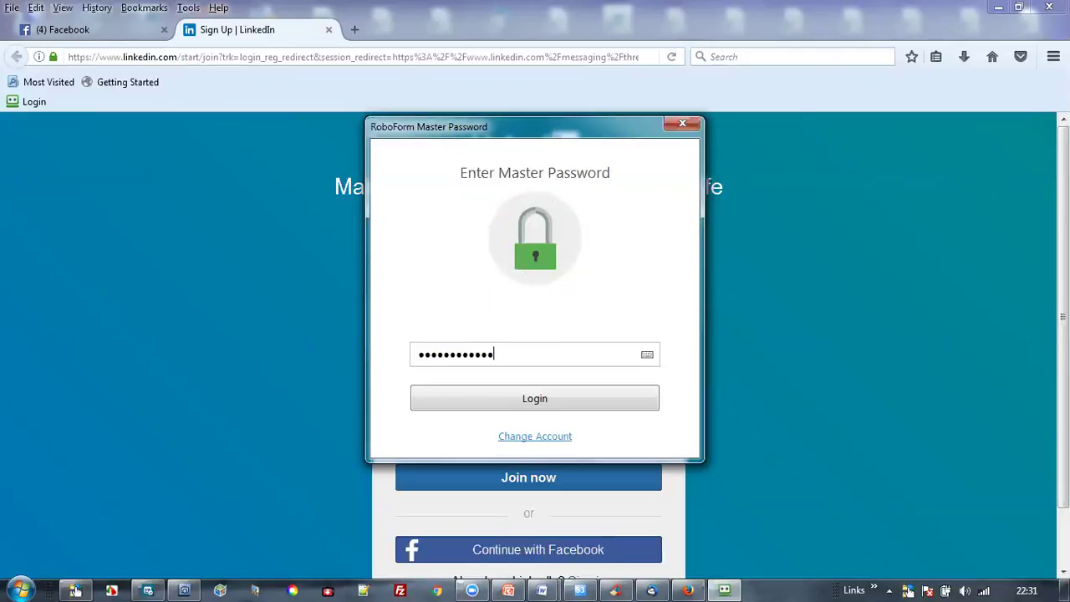
pyautogui.write('•••••••••')
pyautogui.click(506, 400)
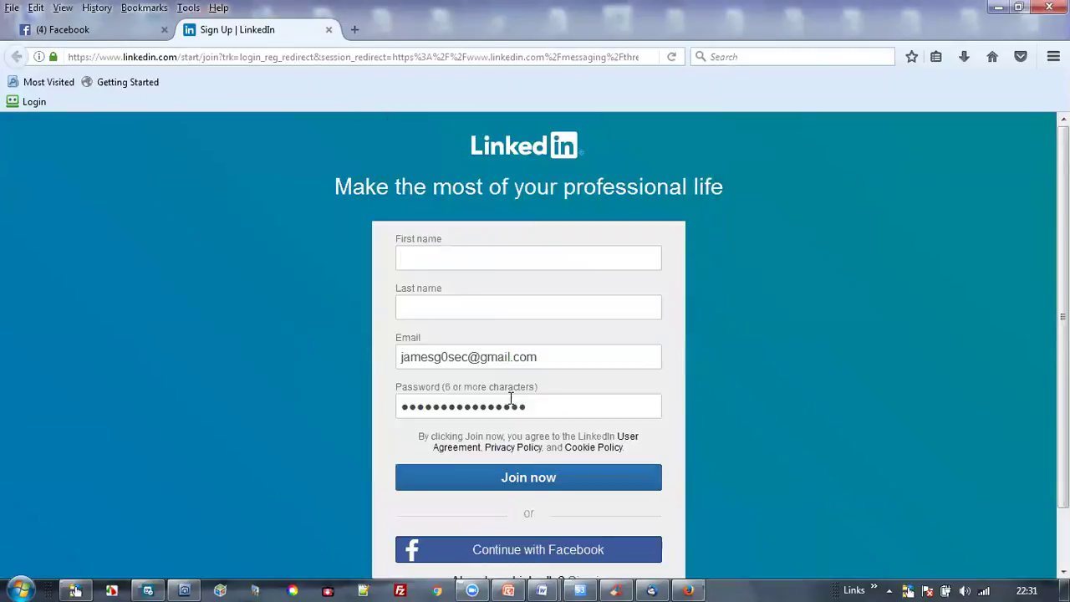
# Sign in to LinkedIn using RoboForm's saved Linkedin login passcard
pyautogui.click(219, 102)
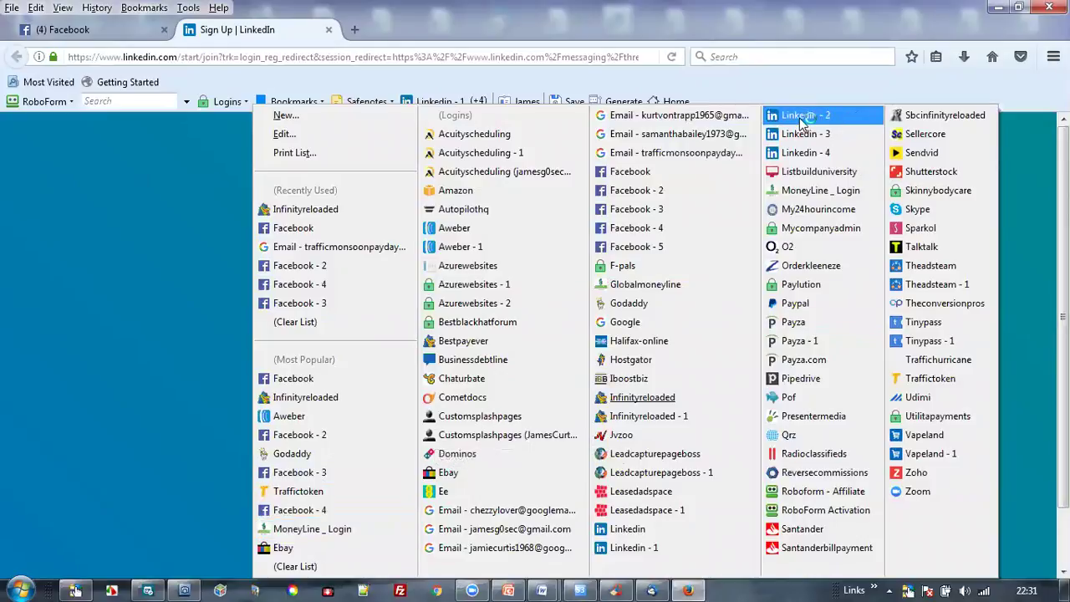
pyautogui.click(633, 529)
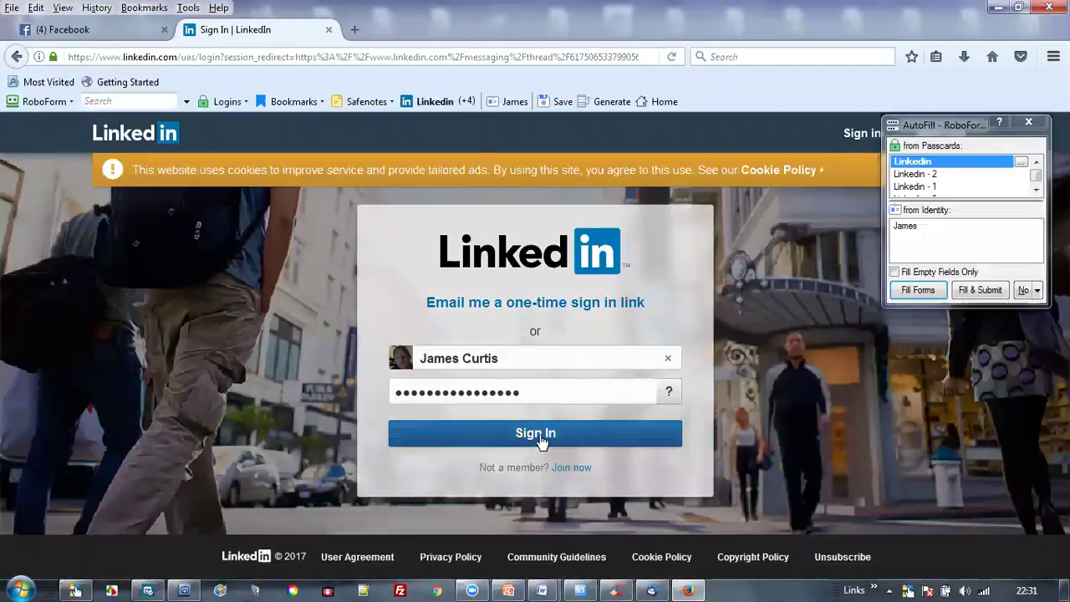
pyautogui.click(540, 435)
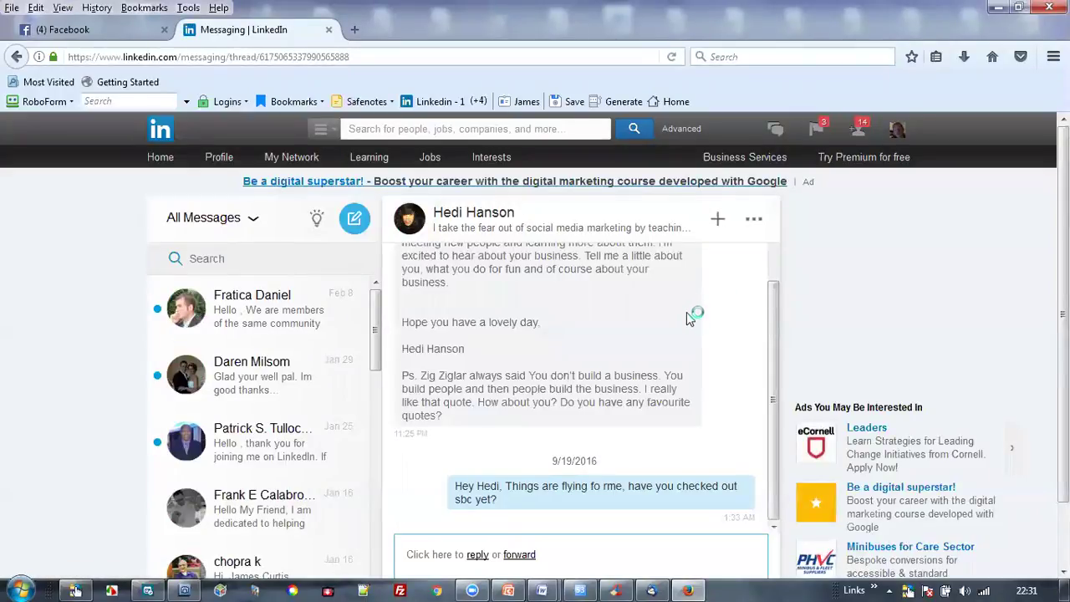
pyautogui.scroll(2, 686, 312)
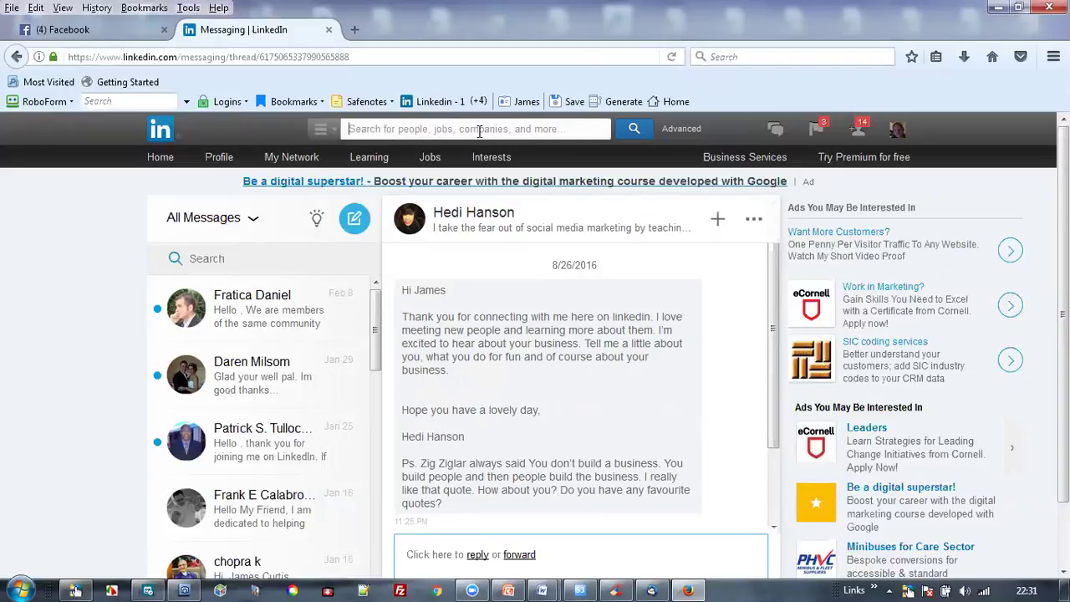
pyautogui.click(513, 127)
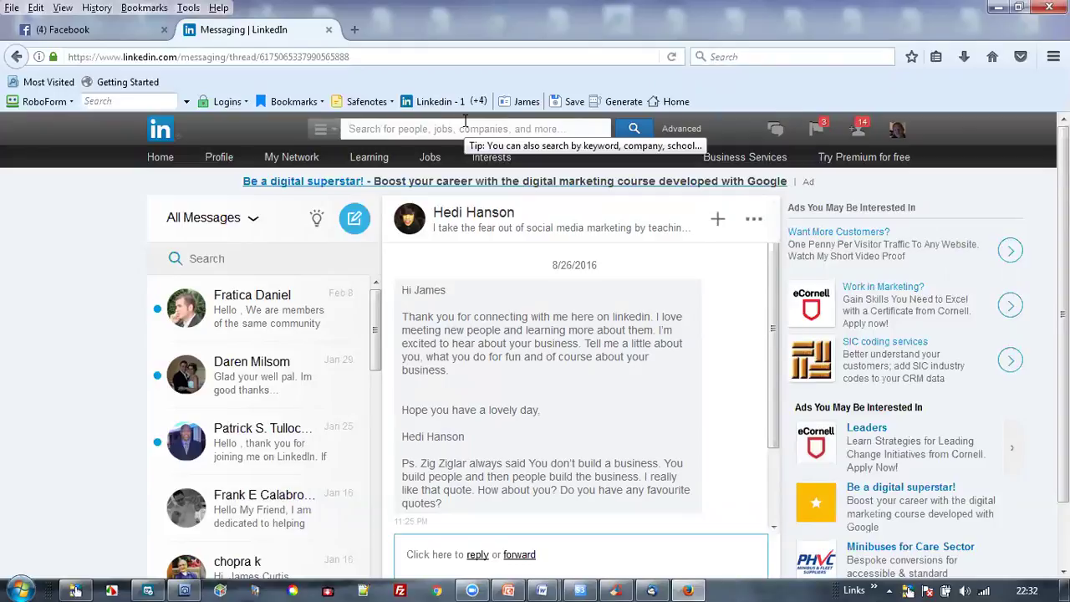
# Search people for 'affiliate marketing', limited to those located in the United States
pyautogui.click(465, 122)
pyautogui.write('affiliate marketin')
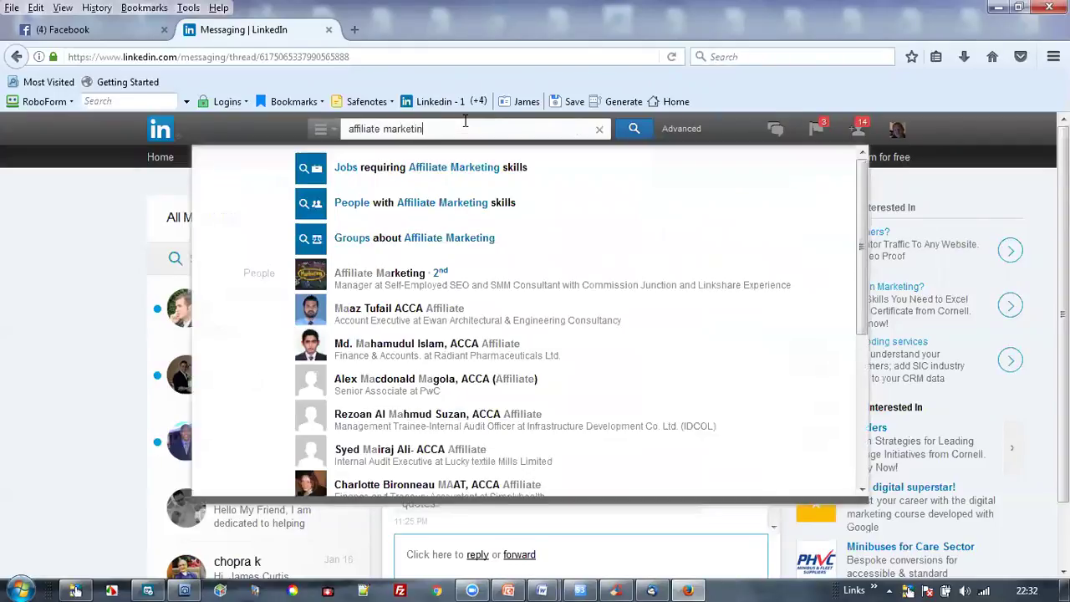
pyautogui.write('g')
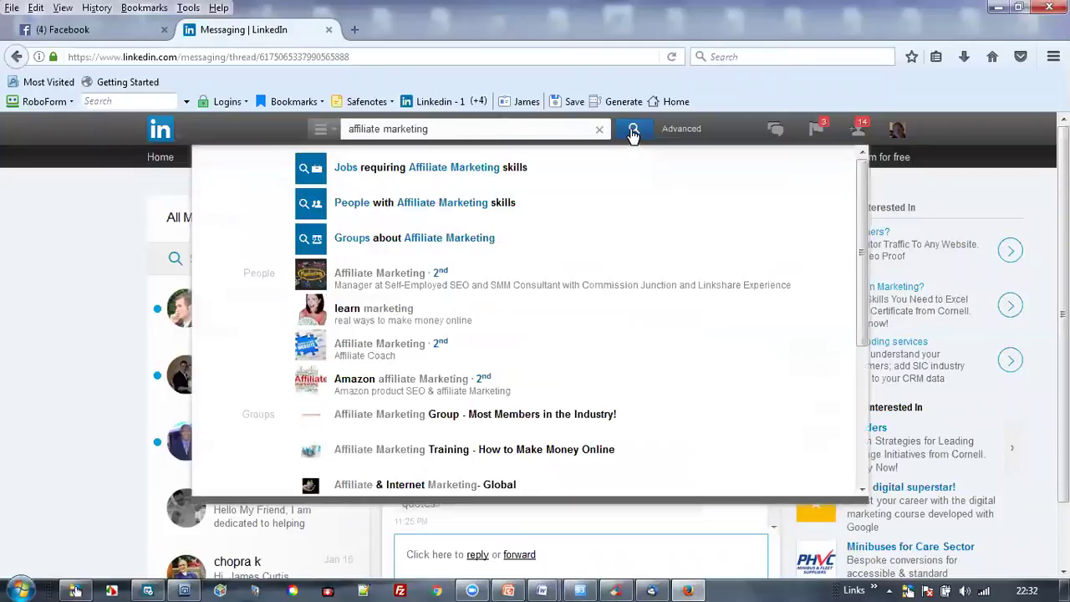
pyautogui.click(633, 130)
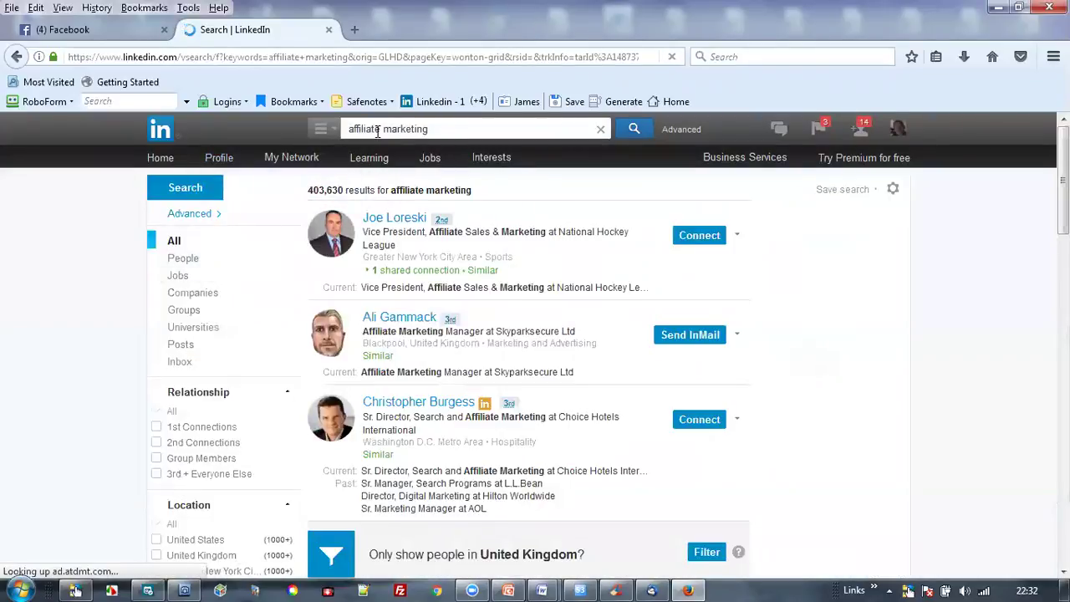
pyautogui.click(178, 262)
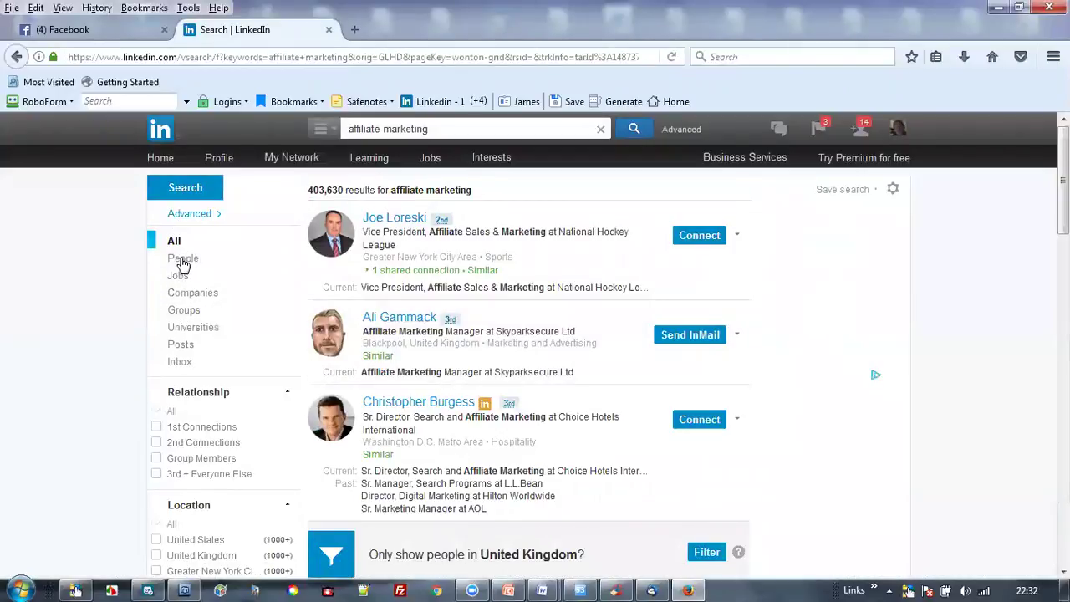
pyautogui.click(181, 262)
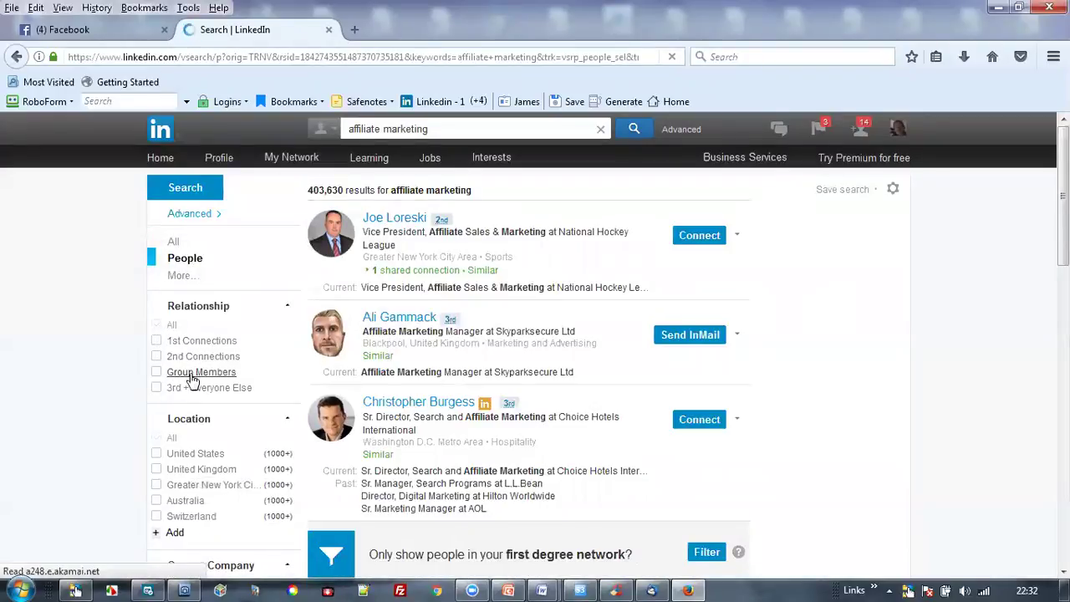
pyautogui.scroll(-2, 272, 368)
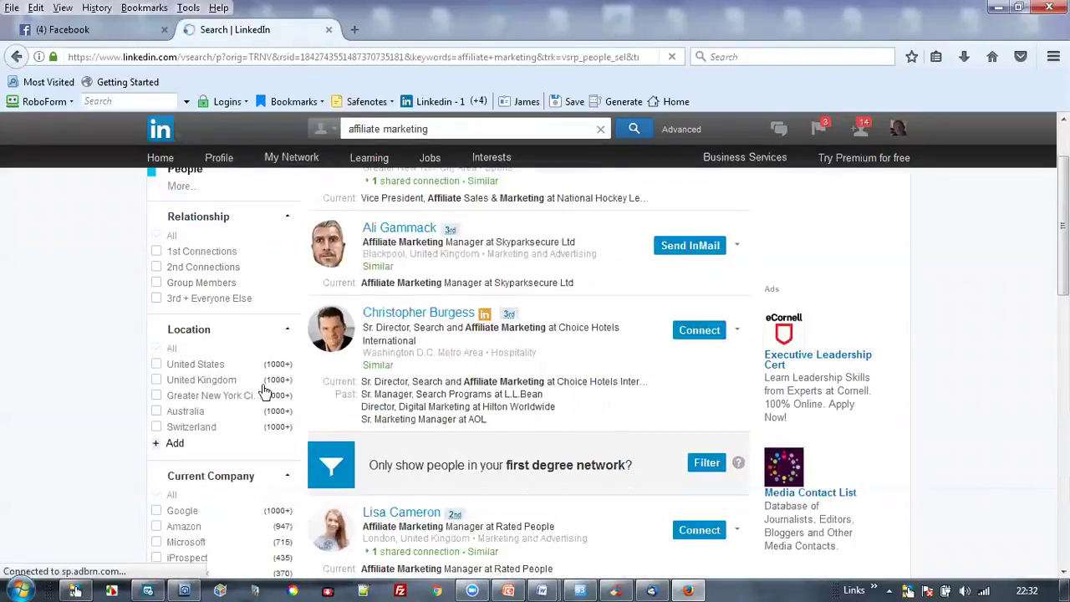
pyautogui.click(157, 366)
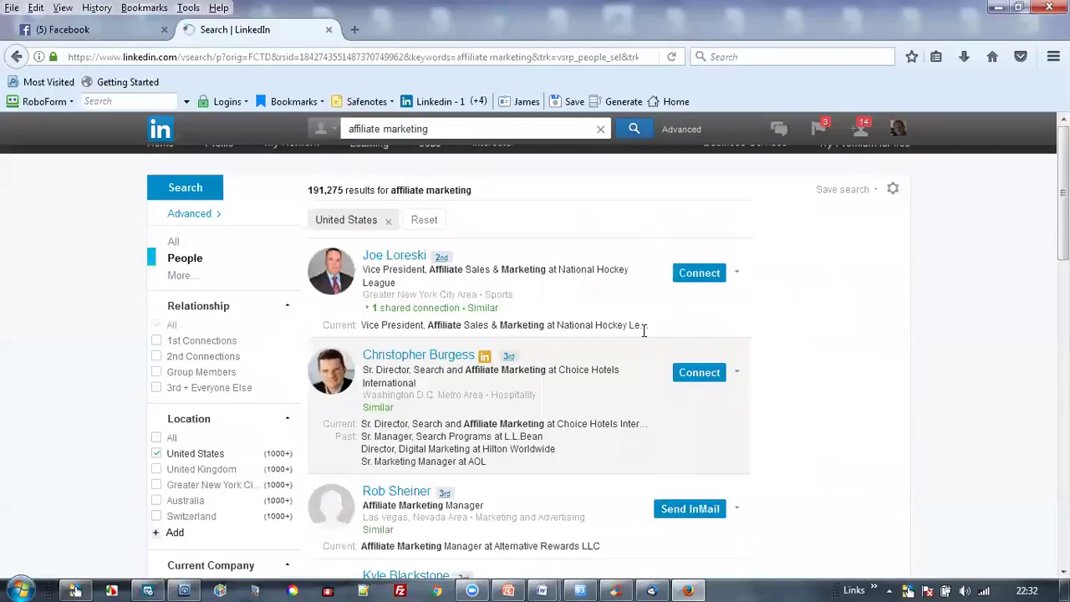
# Invite the NHL vice president, Choice Hotels search director and Sony Pictures marketing executive to connect
pyautogui.click(700, 276)
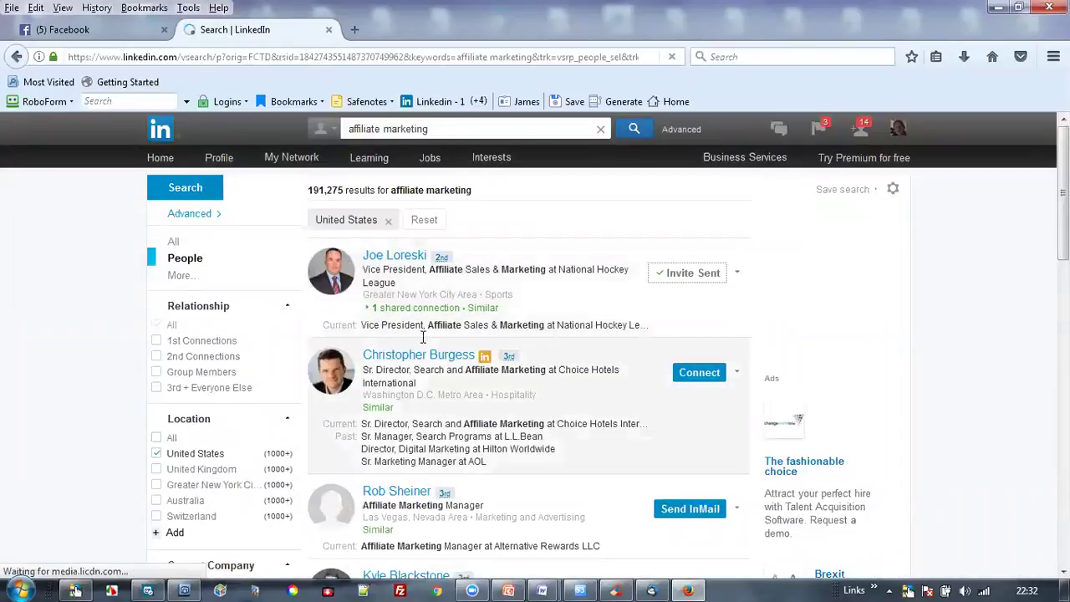
pyautogui.click(694, 373)
pyautogui.scroll(-3, 633, 378)
pyautogui.scroll(-3, 634, 377)
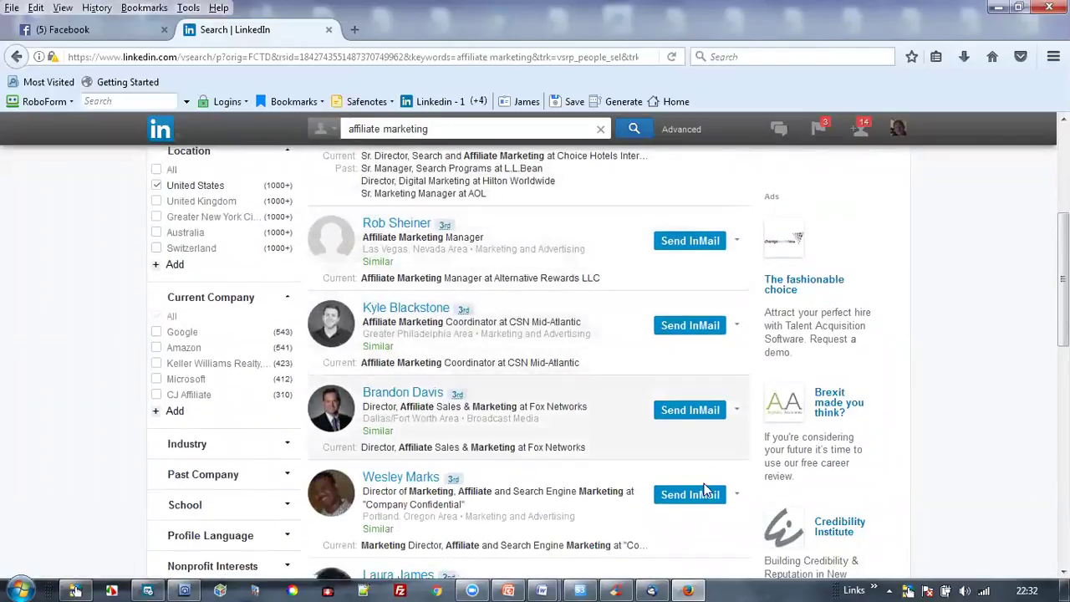
pyautogui.scroll(-4, 589, 335)
pyautogui.scroll(-8, 610, 331)
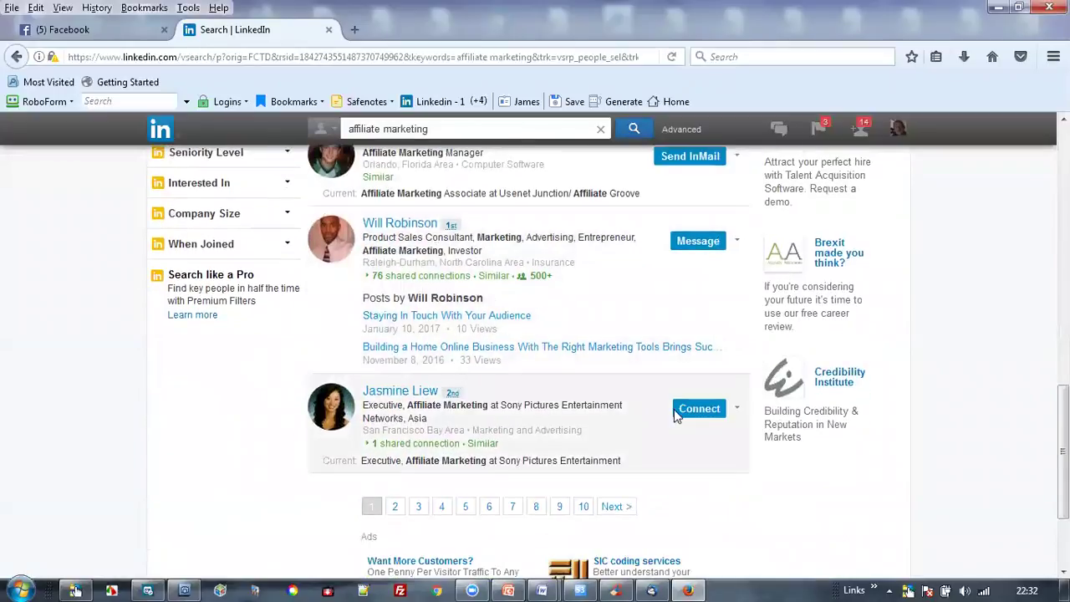
pyautogui.click(676, 411)
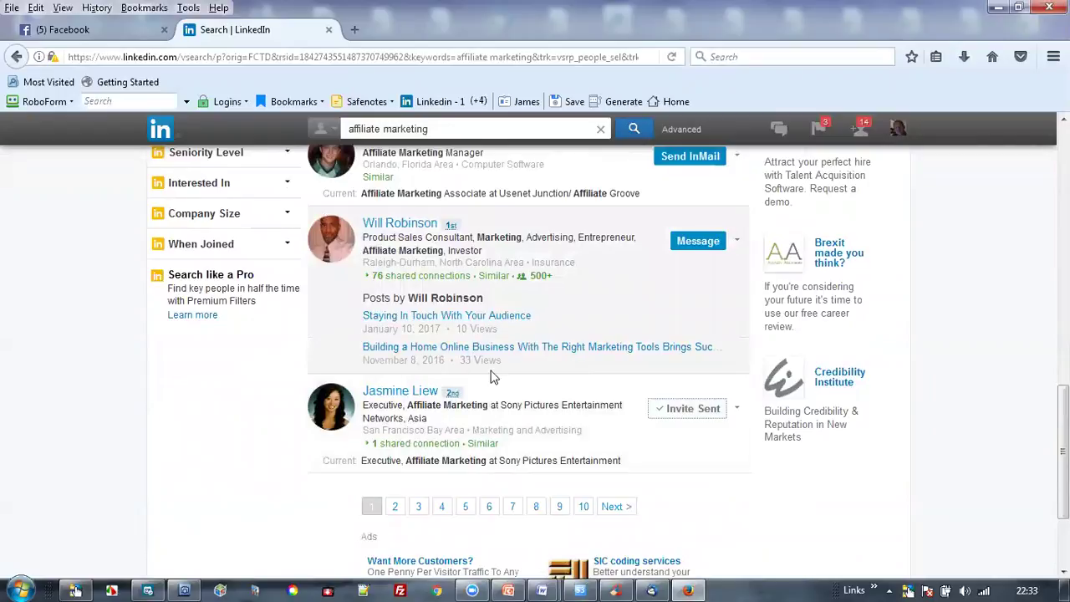
# Replace the search query with 'mlm', run it, and glance over the results
pyautogui.scroll(20, 493, 378)
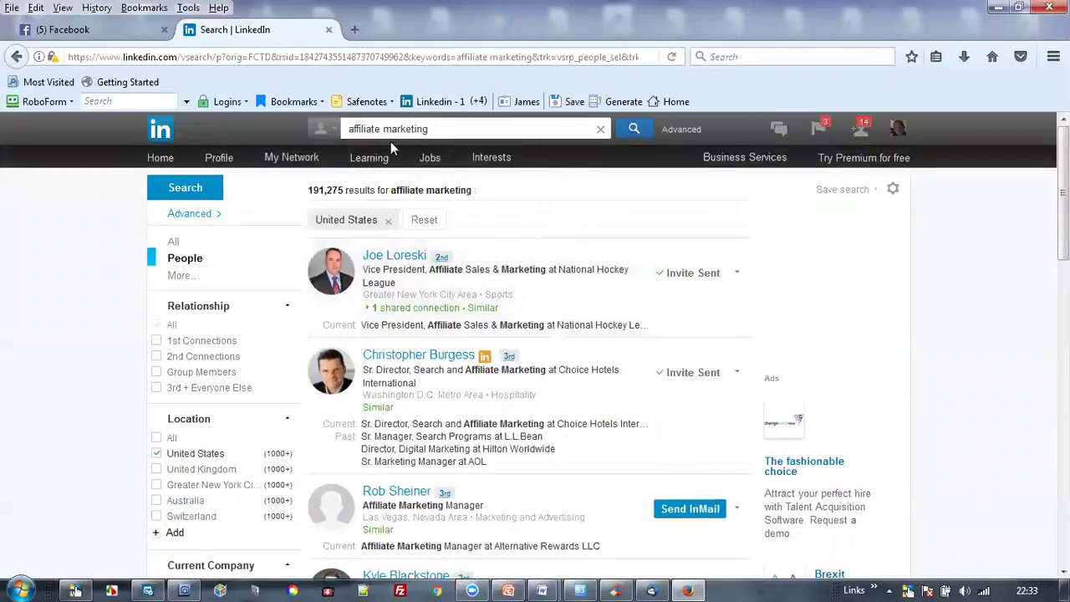
pyautogui.tripleClick(351, 130)
pyautogui.write('mlm')
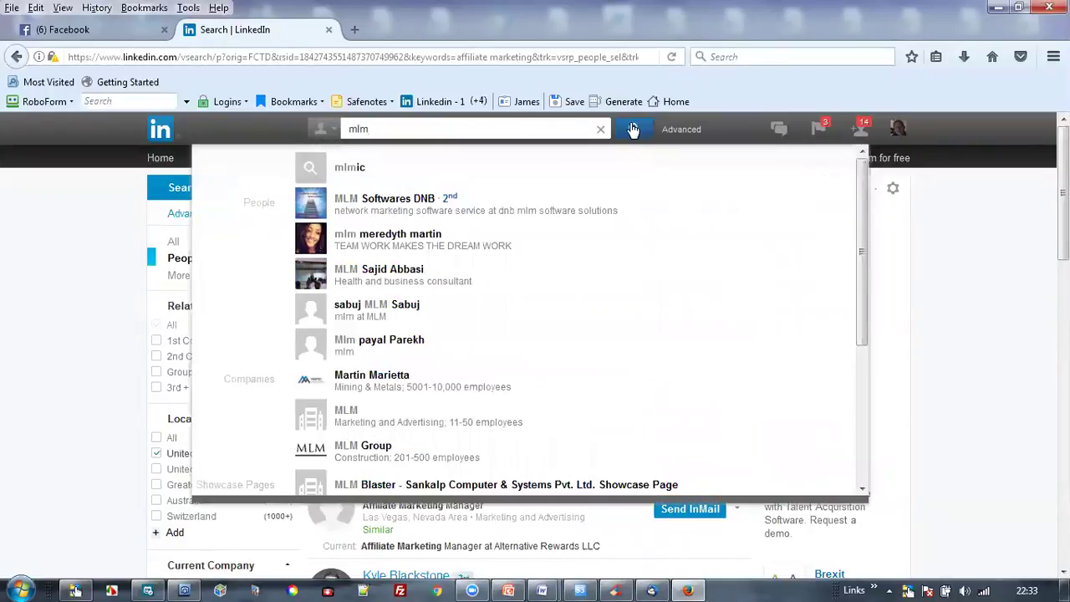
pyautogui.click(634, 129)
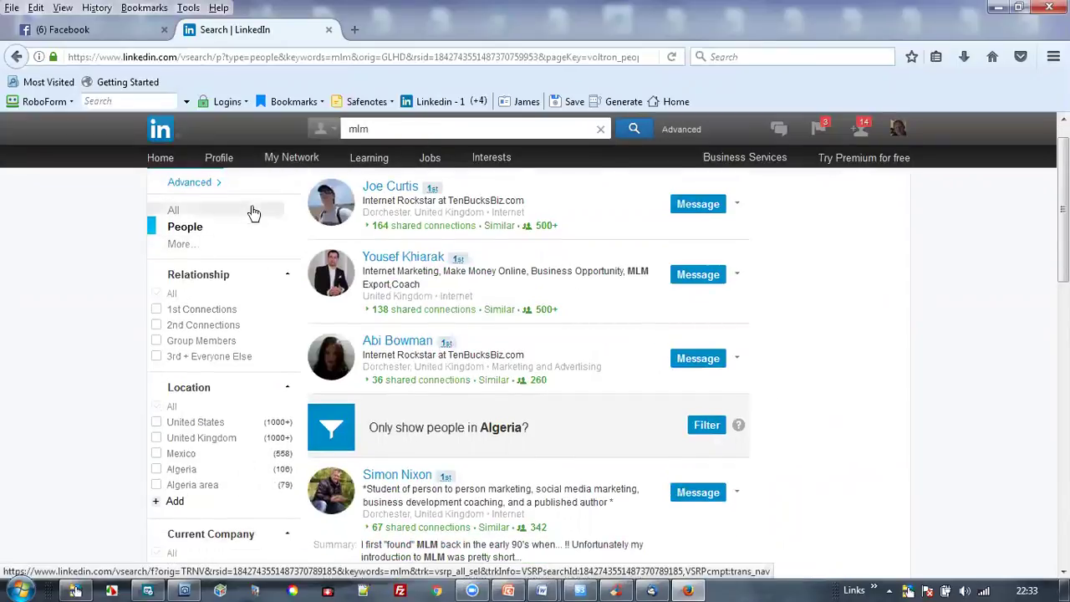
pyautogui.scroll(-1, 242, 211)
pyautogui.scroll(1, 238, 212)
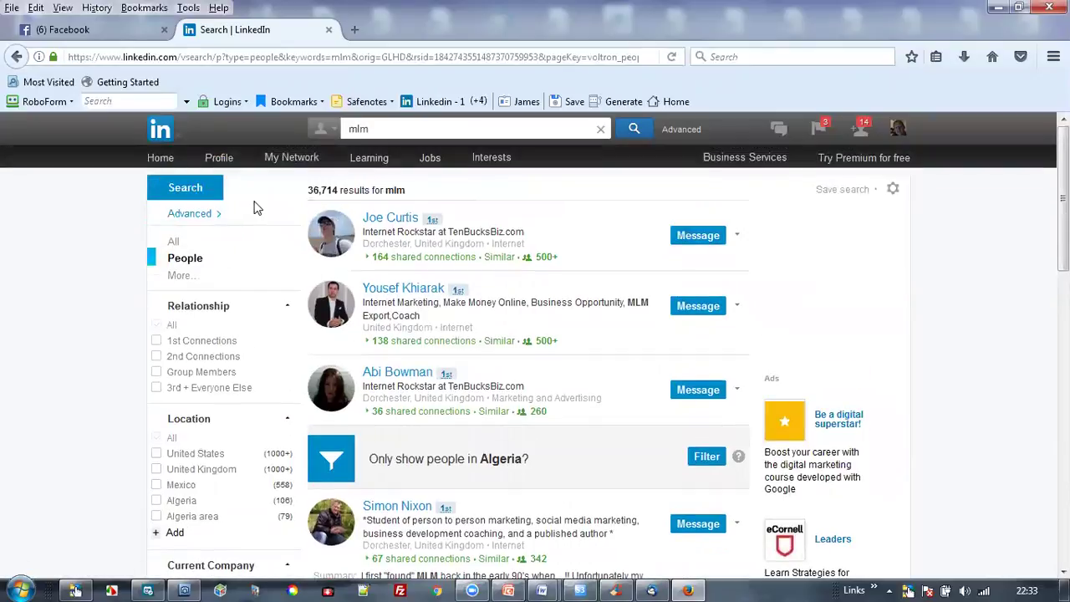
pyautogui.scroll(-5, 235, 250)
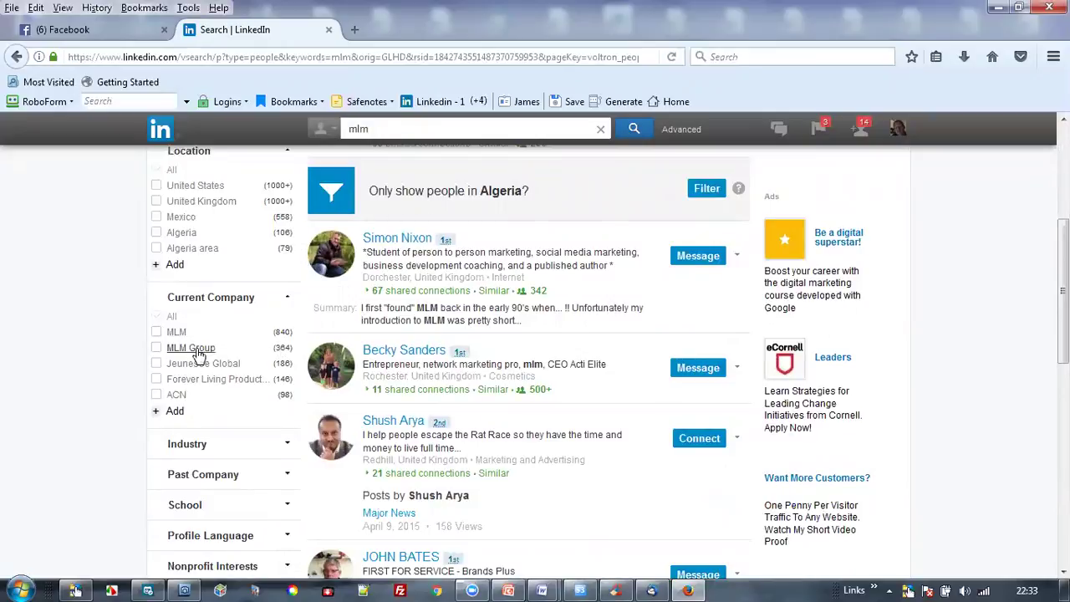
# Filter the mlm people results to Current Company 'MLM Group' and scroll through them
pyautogui.click(199, 349)
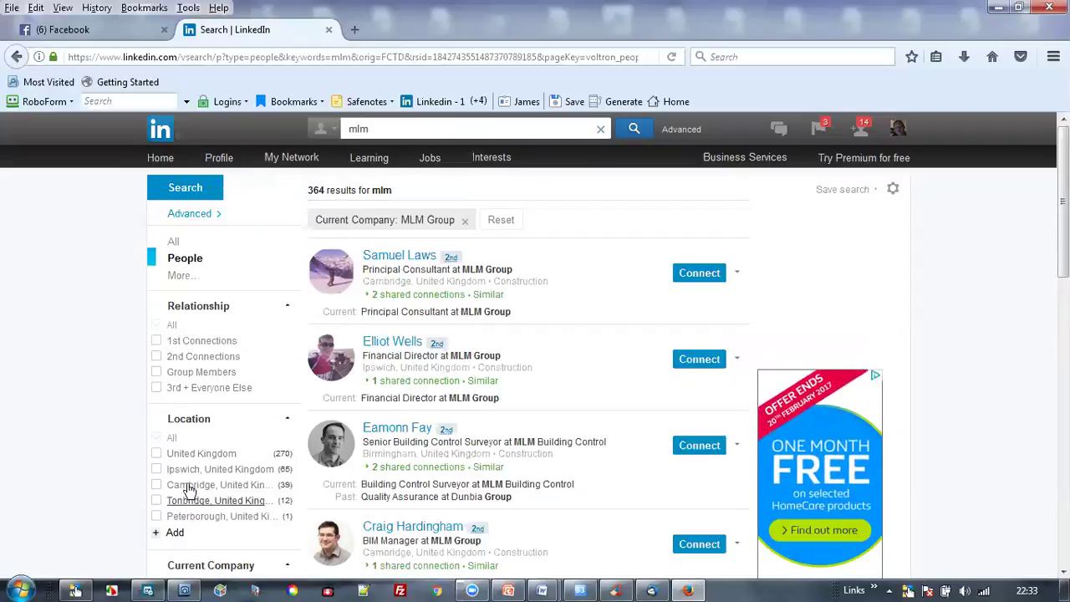
pyautogui.scroll(-2, 179, 426)
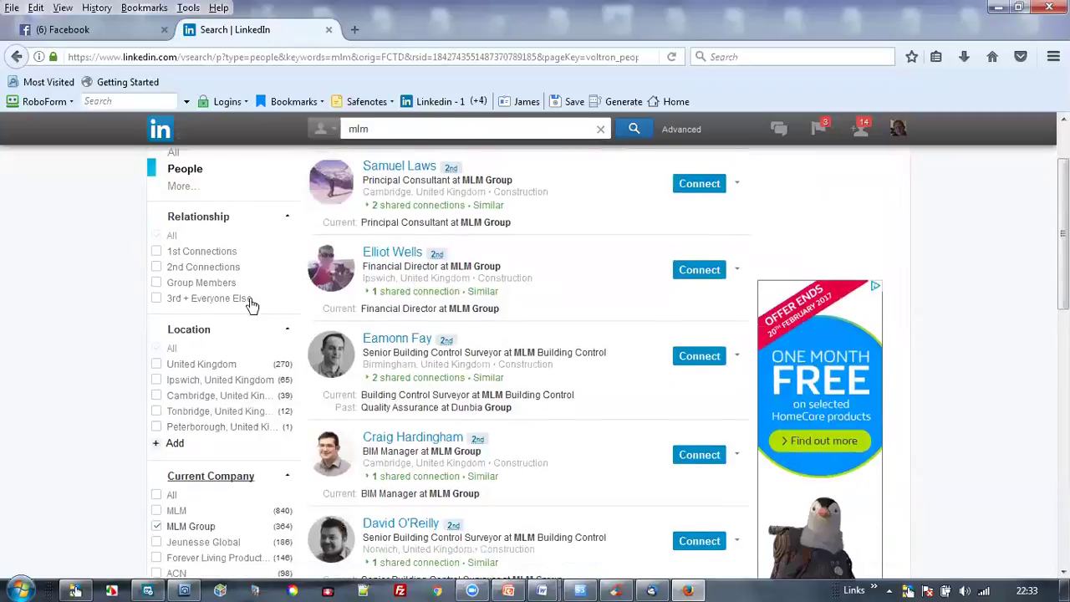
pyautogui.scroll(-4, 186, 459)
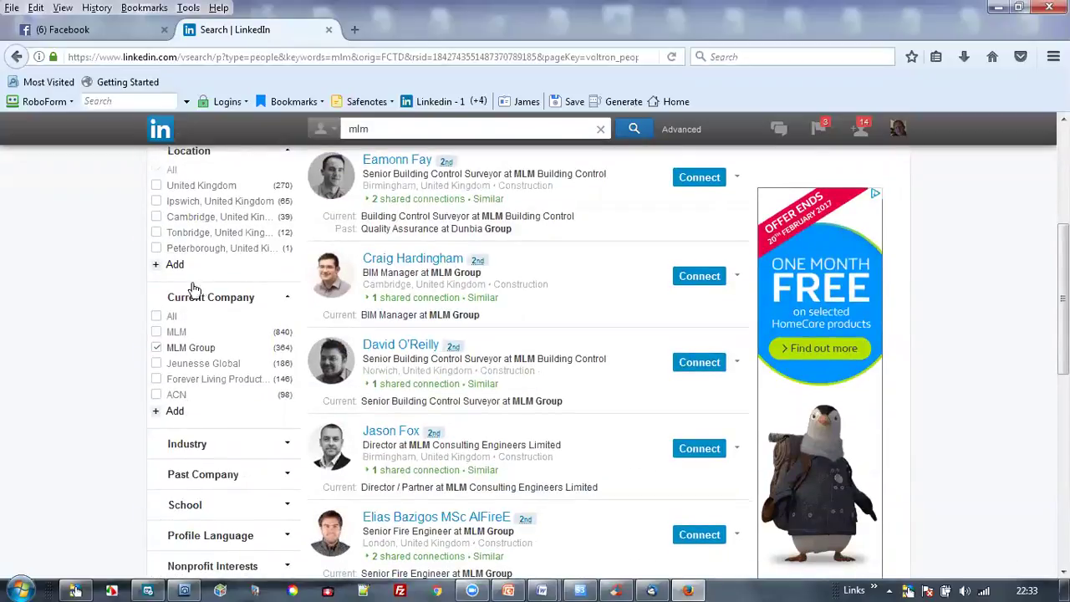
pyautogui.scroll(-4, 191, 393)
pyautogui.scroll(-2, 209, 335)
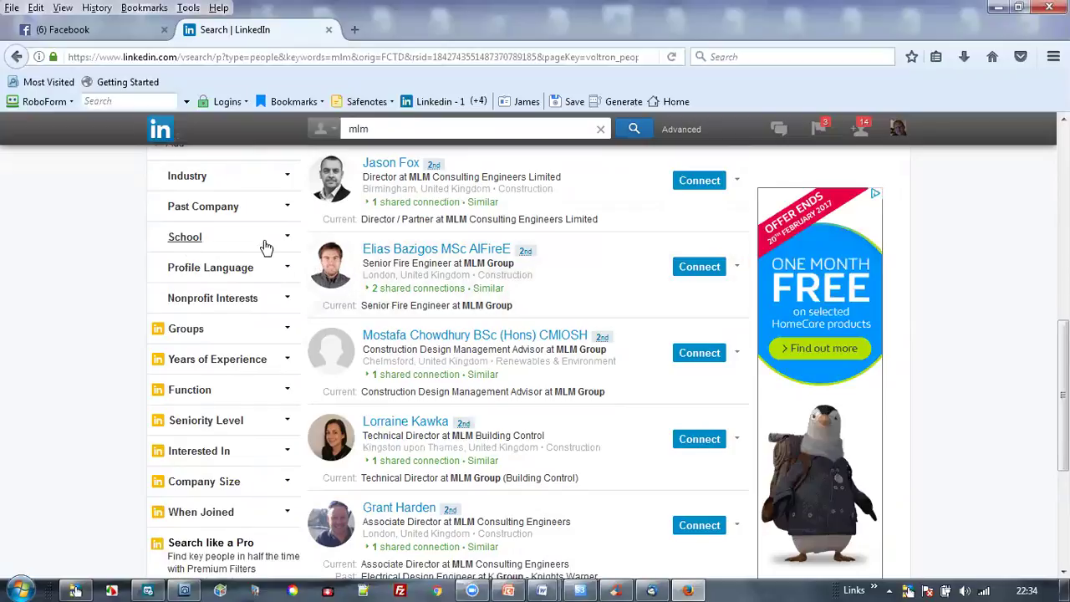
pyautogui.scroll(6, 271, 242)
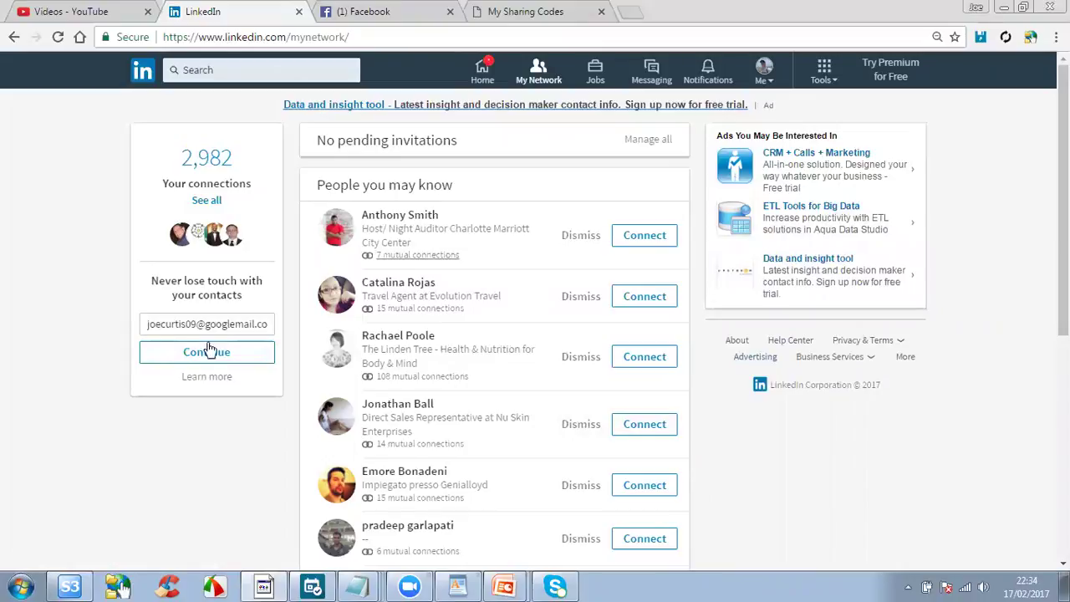
pyautogui.scroll(-1, 355, 177)
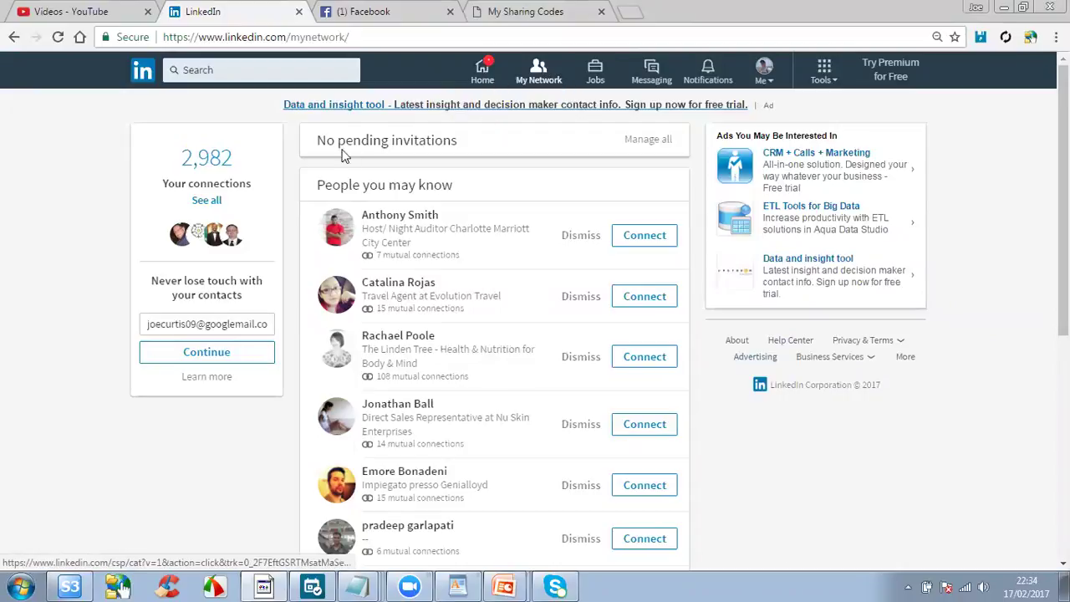
pyautogui.click(207, 201)
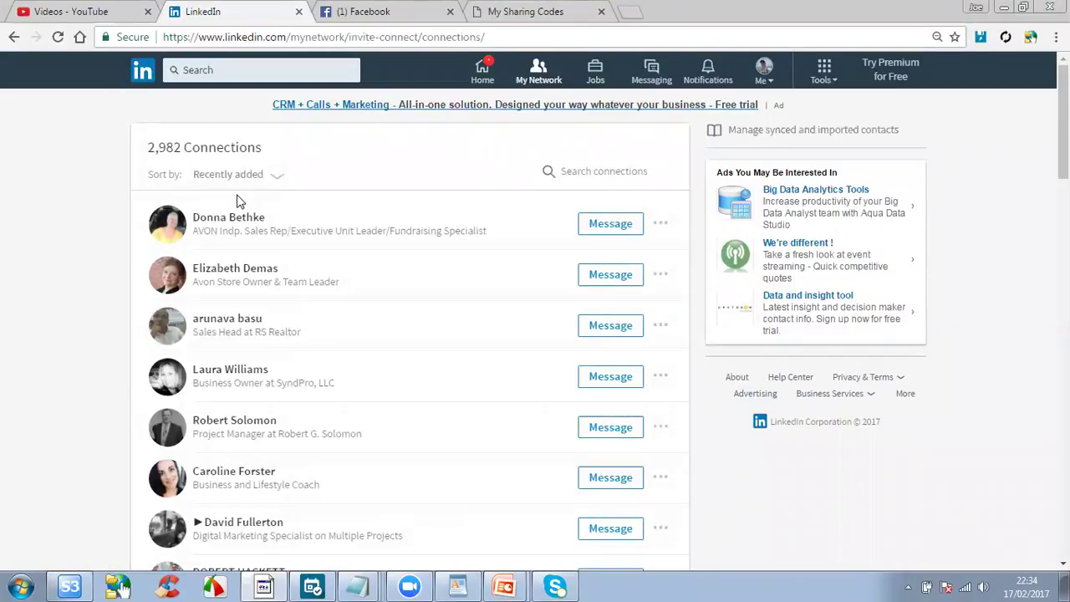
pyautogui.scroll(-4, 262, 211)
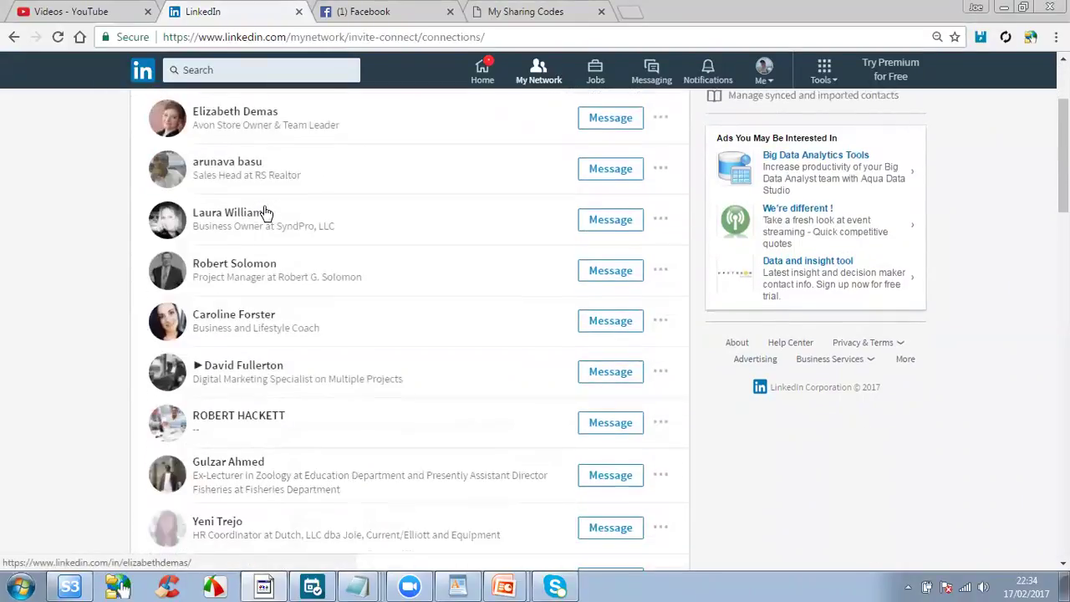
pyautogui.scroll(-3, 264, 211)
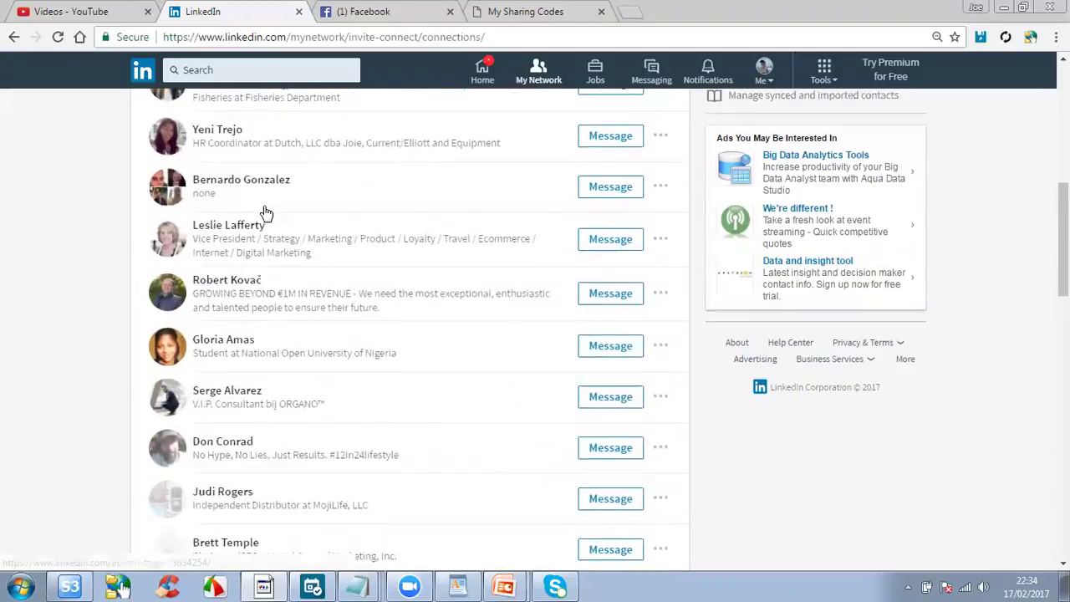
pyautogui.scroll(7, 263, 210)
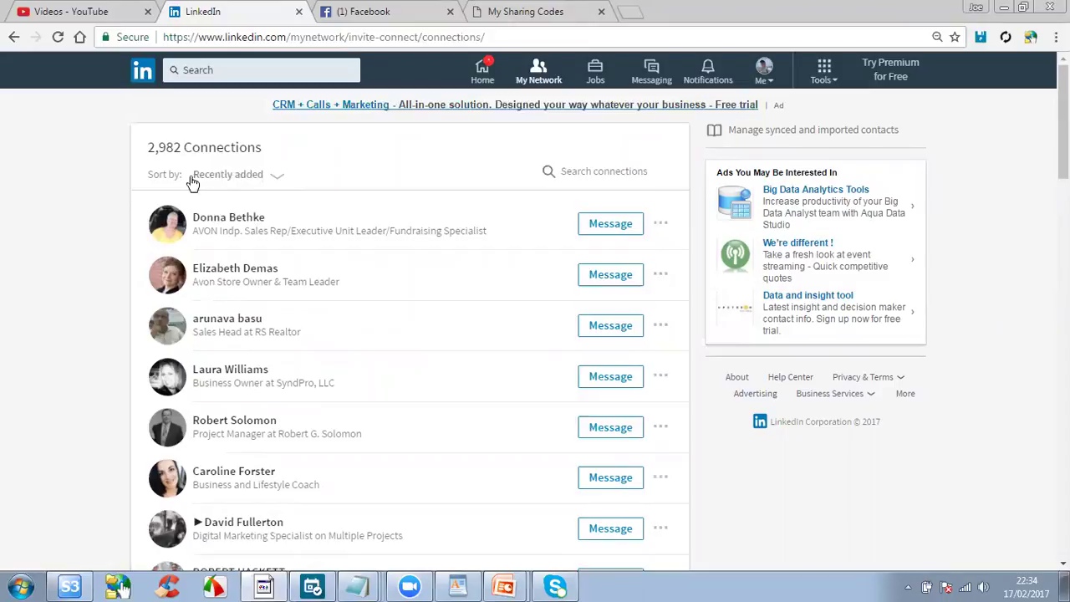
pyautogui.scroll(-3, 266, 174)
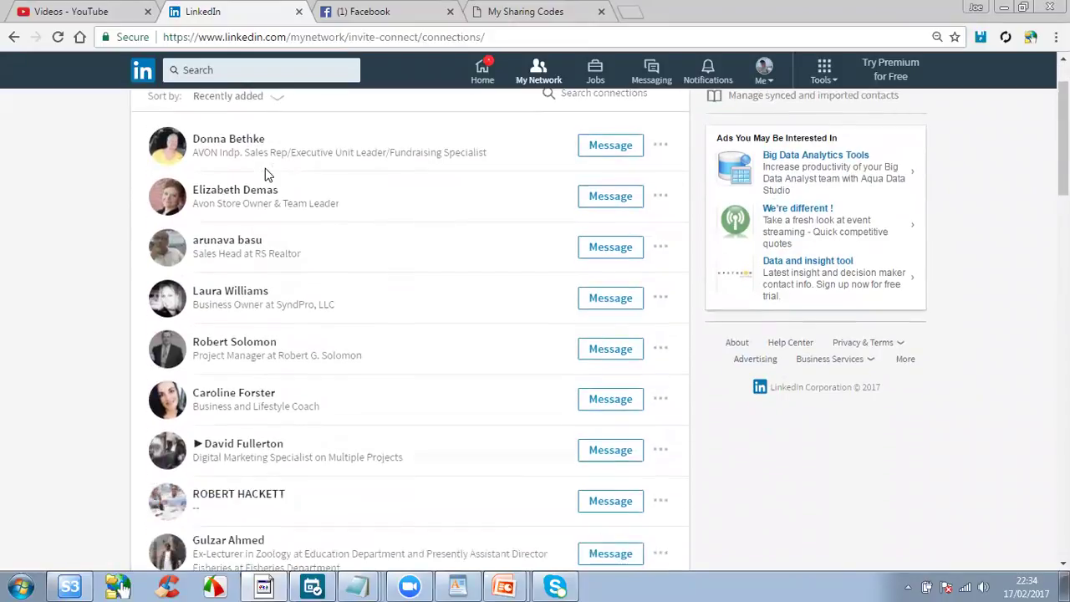
pyautogui.scroll(-3, 266, 175)
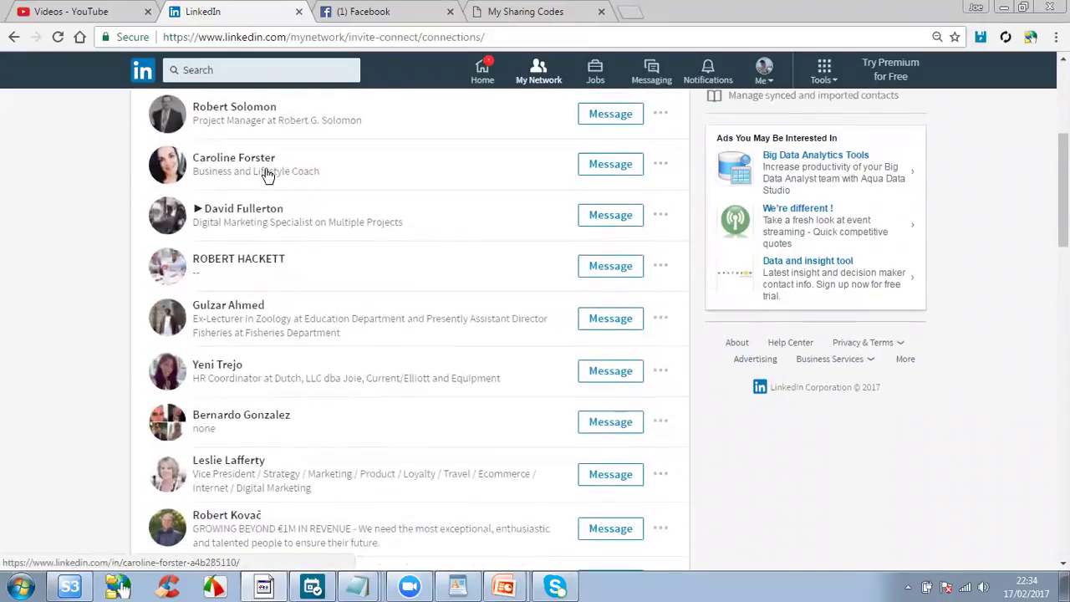
pyautogui.scroll(-1, 266, 175)
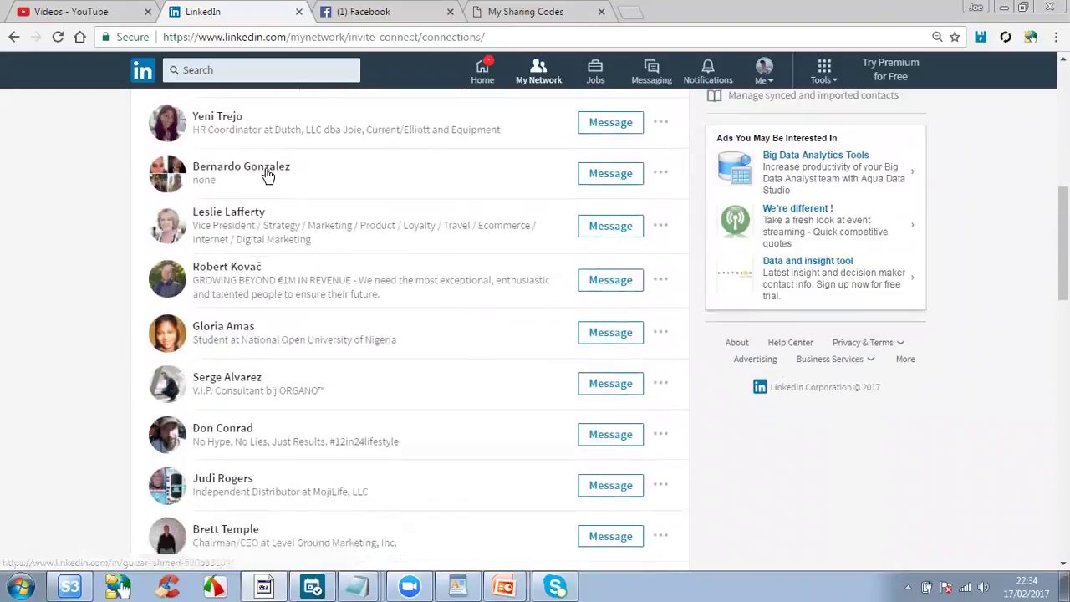
pyautogui.scroll(1, 258, 311)
pyautogui.scroll(-1, 271, 456)
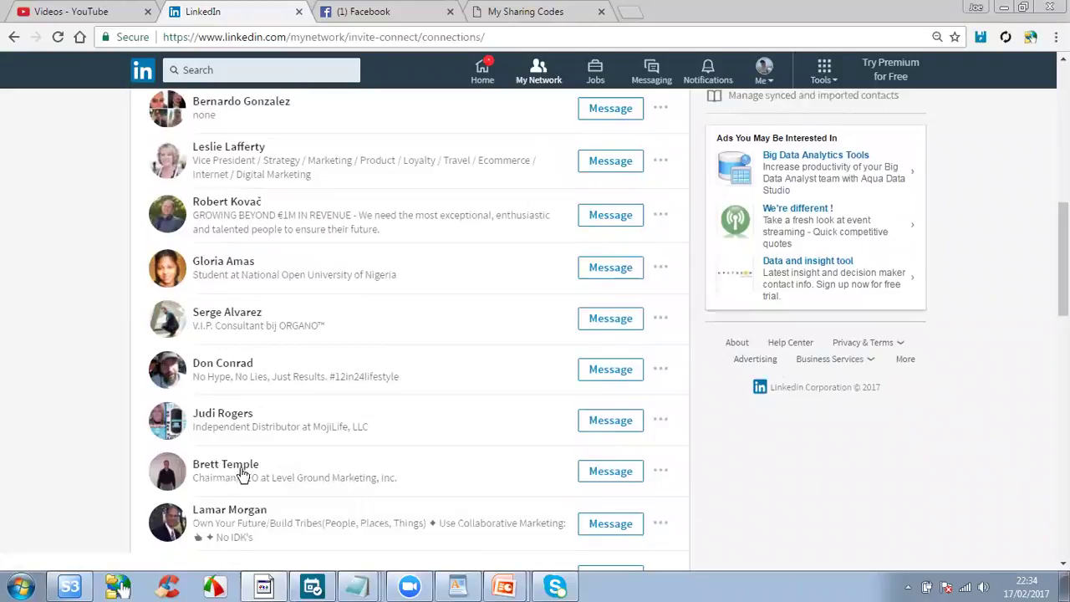
pyautogui.scroll(-1, 230, 502)
pyautogui.scroll(-3, 230, 502)
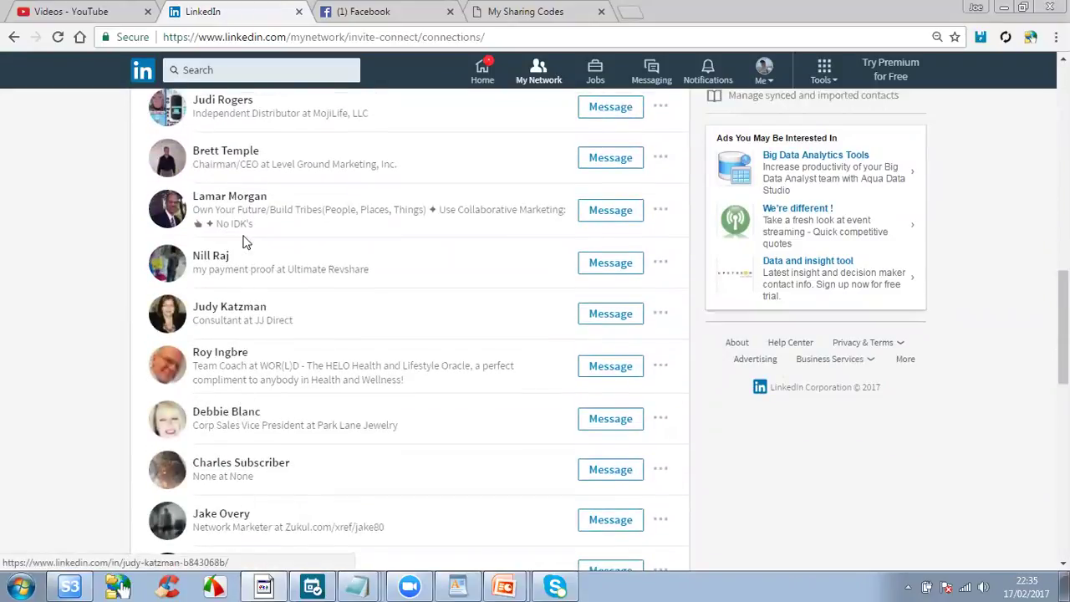
pyautogui.scroll(-4, 256, 409)
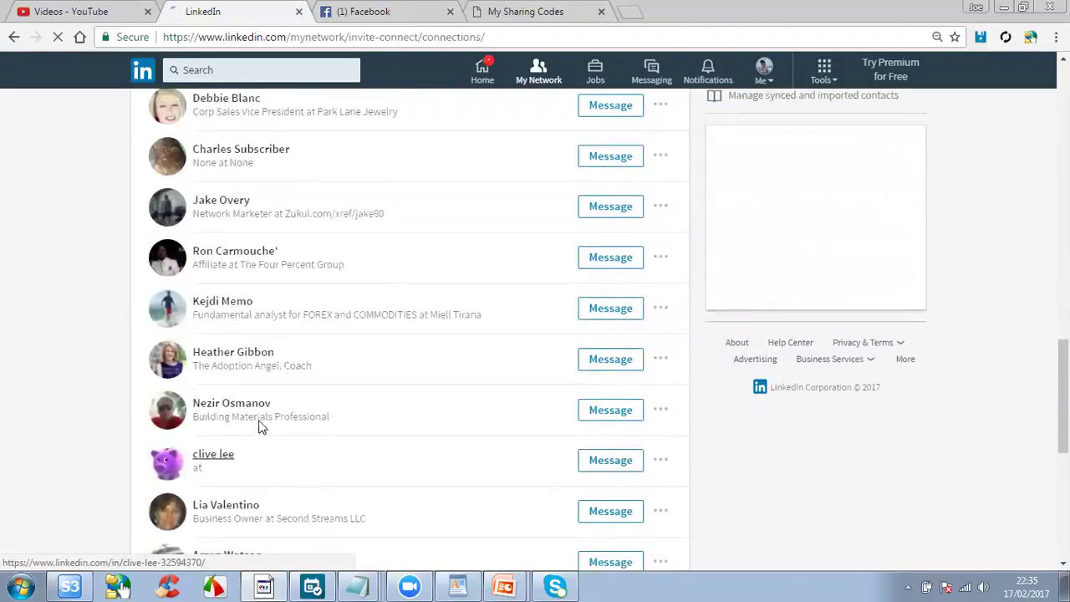
pyautogui.scroll(4, 261, 428)
pyautogui.scroll(2, 251, 418)
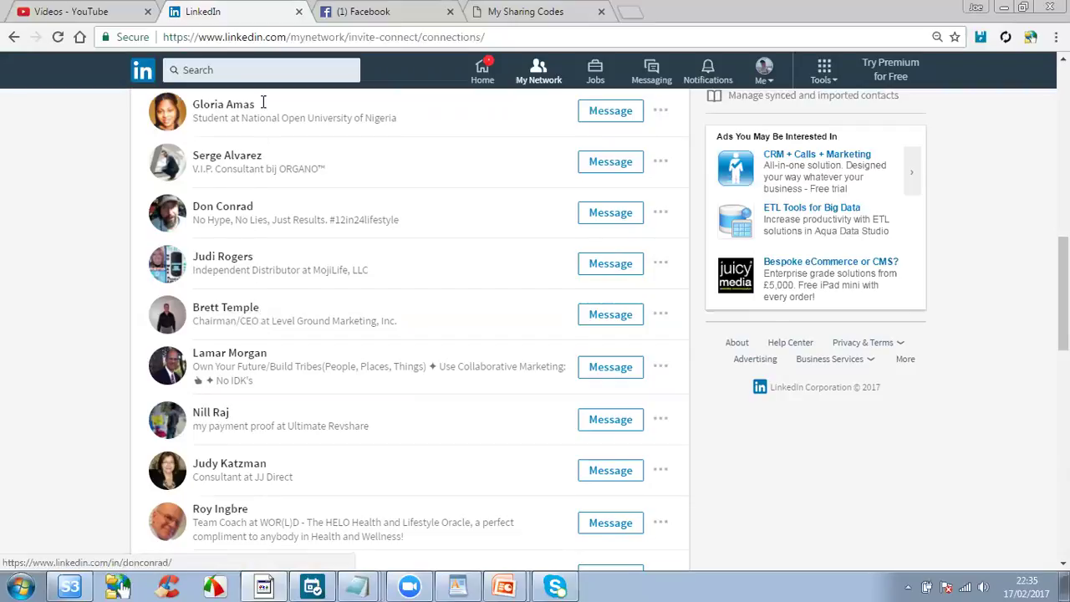
pyautogui.scroll(1, 255, 272)
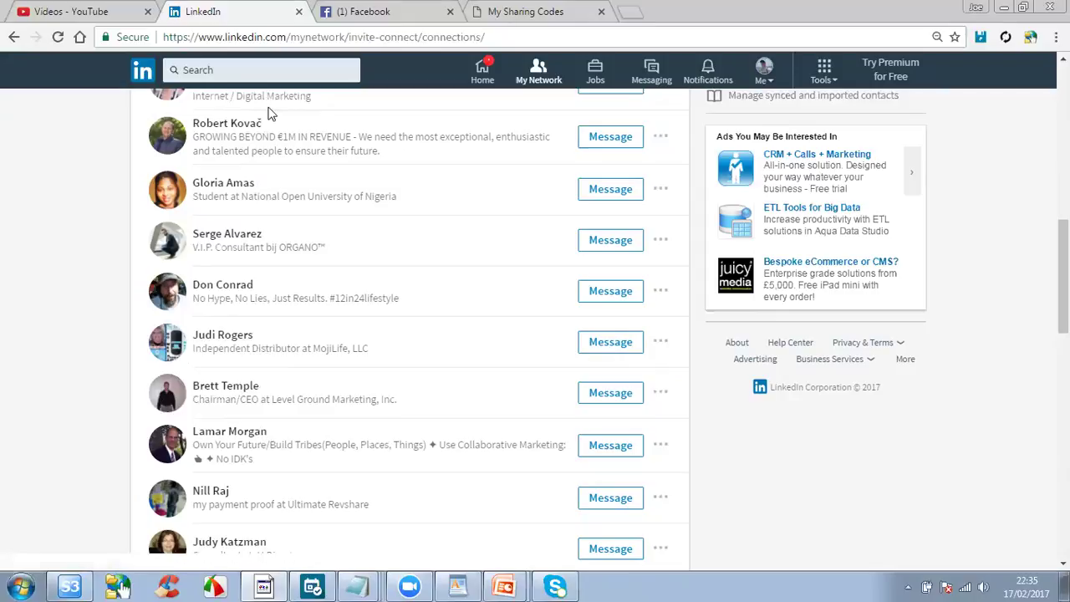
pyautogui.scroll(1, 250, 167)
pyautogui.scroll(-1, 271, 456)
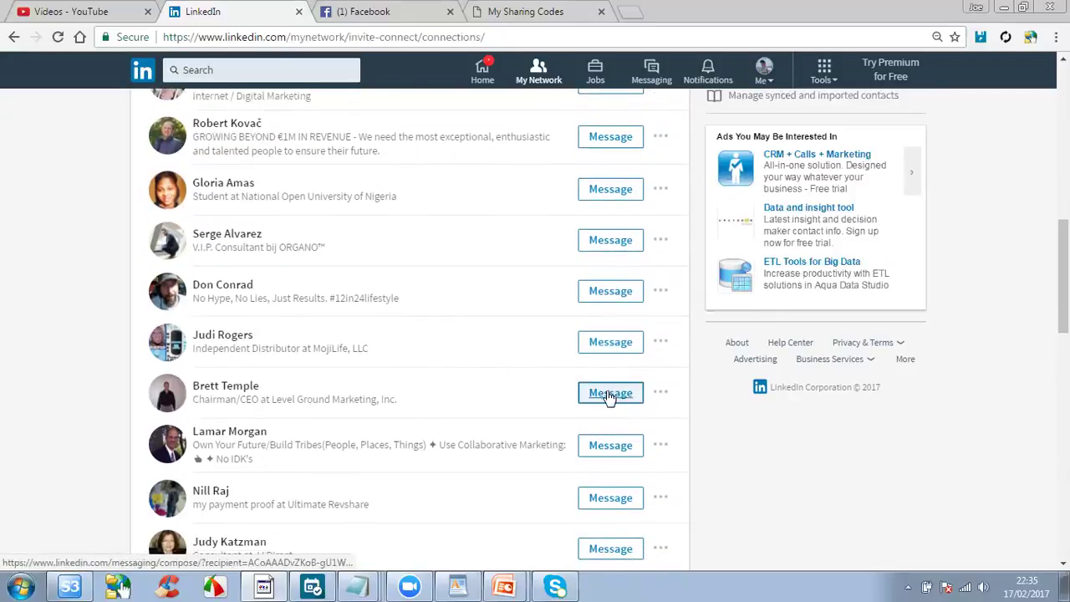
pyautogui.click(609, 342)
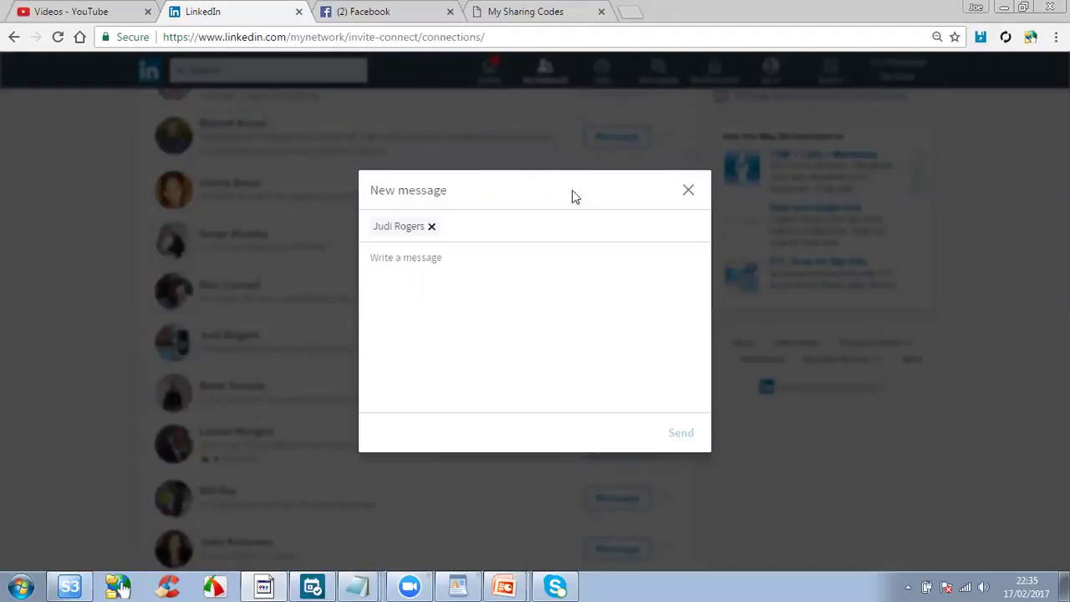
pyautogui.click(689, 191)
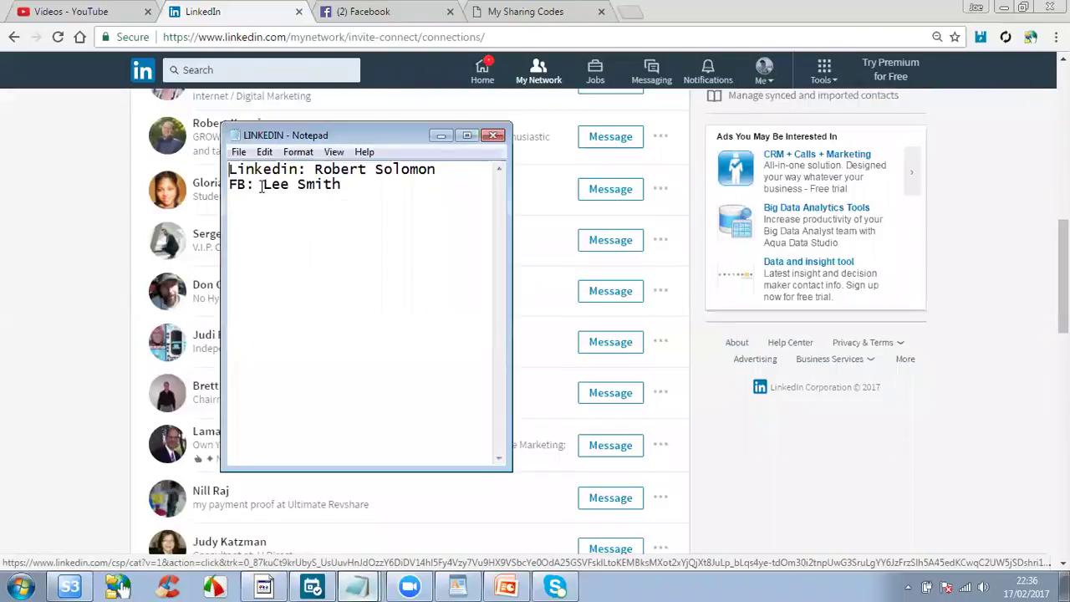
# In the LINKEDIN notes, confirm the Facebook contact and the last recorded LinkedIn contact, then go back to Connections
pyautogui.moveTo(262, 186); pyautogui.dragTo(337, 181)
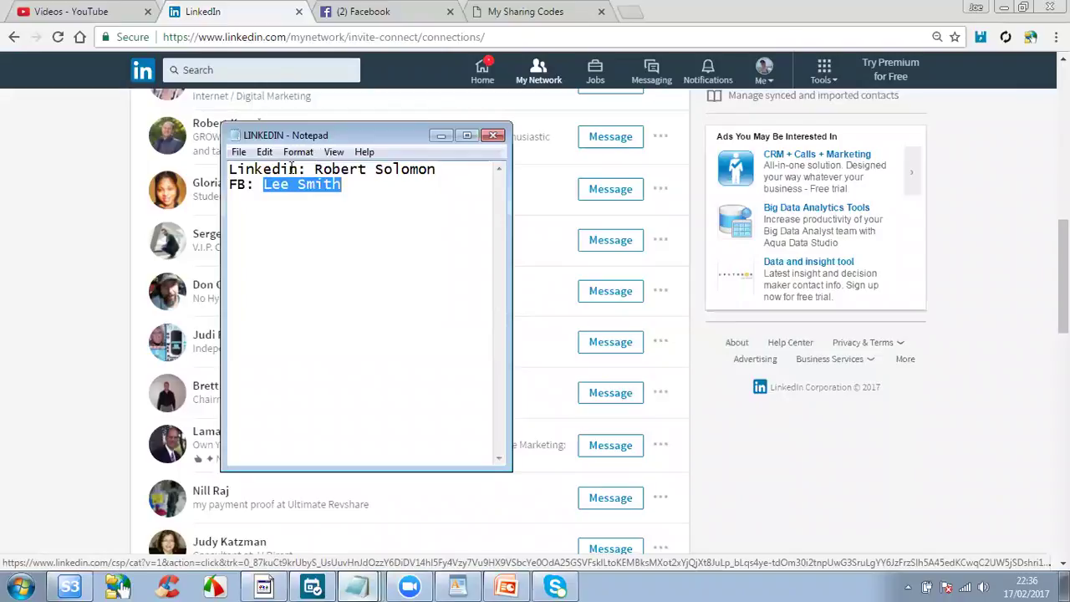
pyautogui.moveTo(316, 171); pyautogui.dragTo(449, 173)
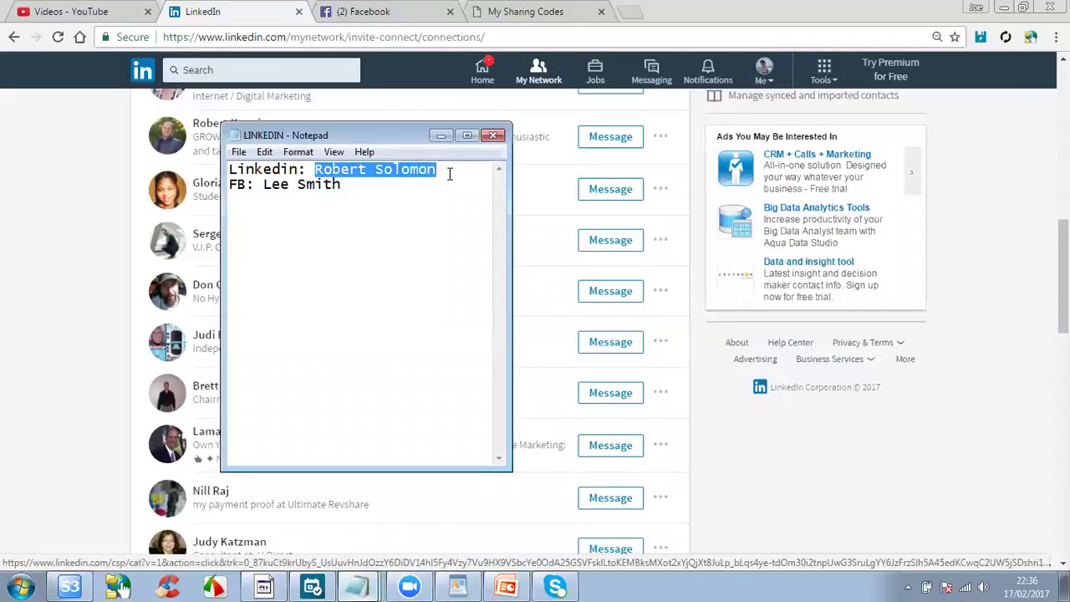
pyautogui.click(422, 180)
# Send the new connection a first-name greeting followed by the pasted business-system pitch
pyautogui.click(28, 280)
pyautogui.scroll(-2, 220, 309)
pyautogui.scroll(-4, 217, 314)
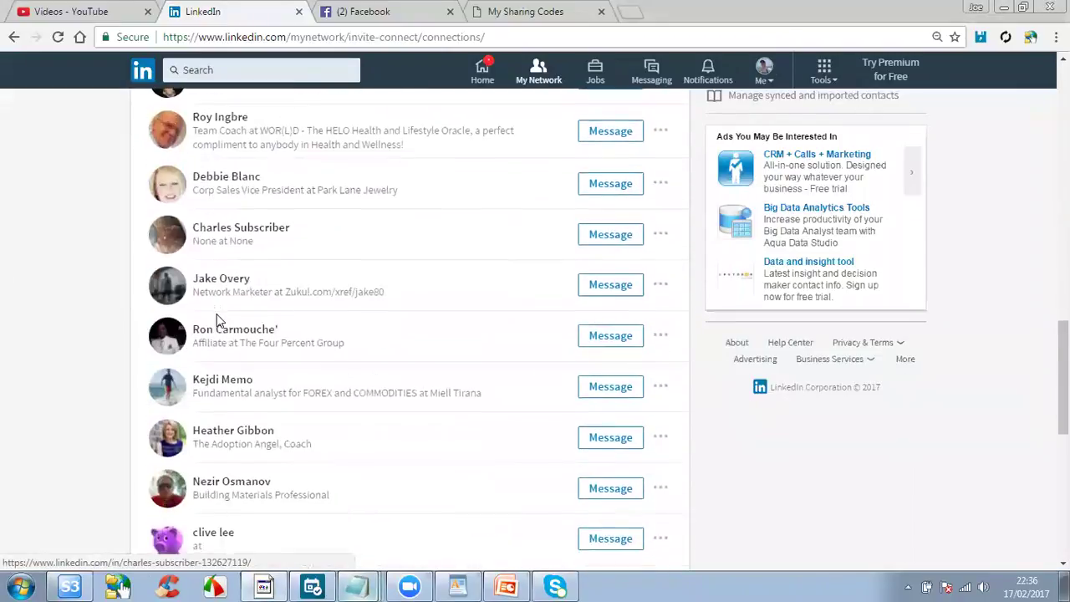
pyautogui.scroll(-2, 216, 318)
pyautogui.scroll(7, 210, 342)
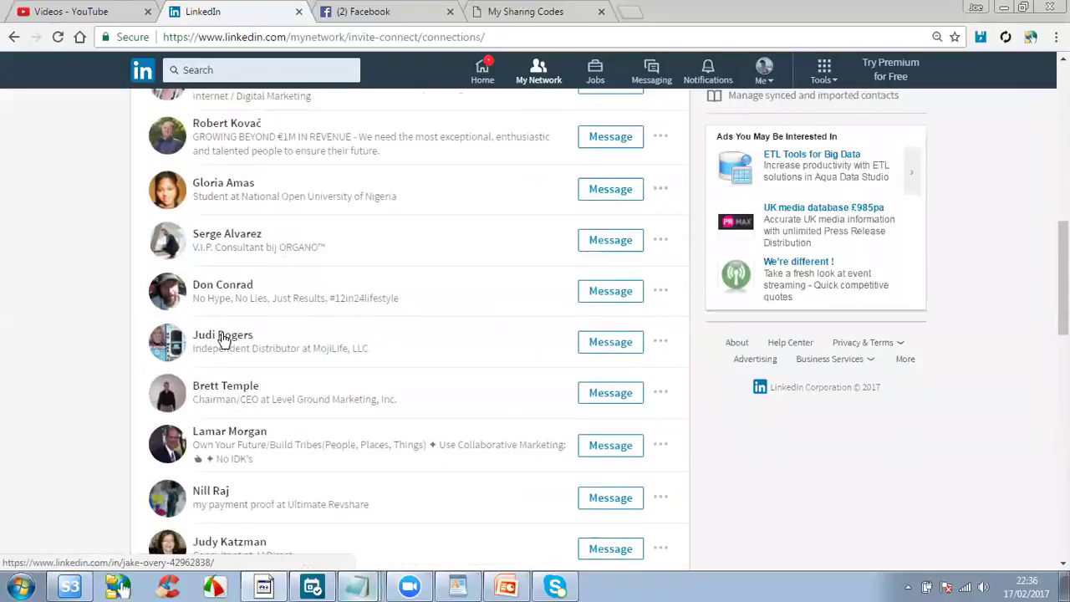
pyautogui.scroll(9, 222, 341)
pyautogui.scroll(-2, 223, 318)
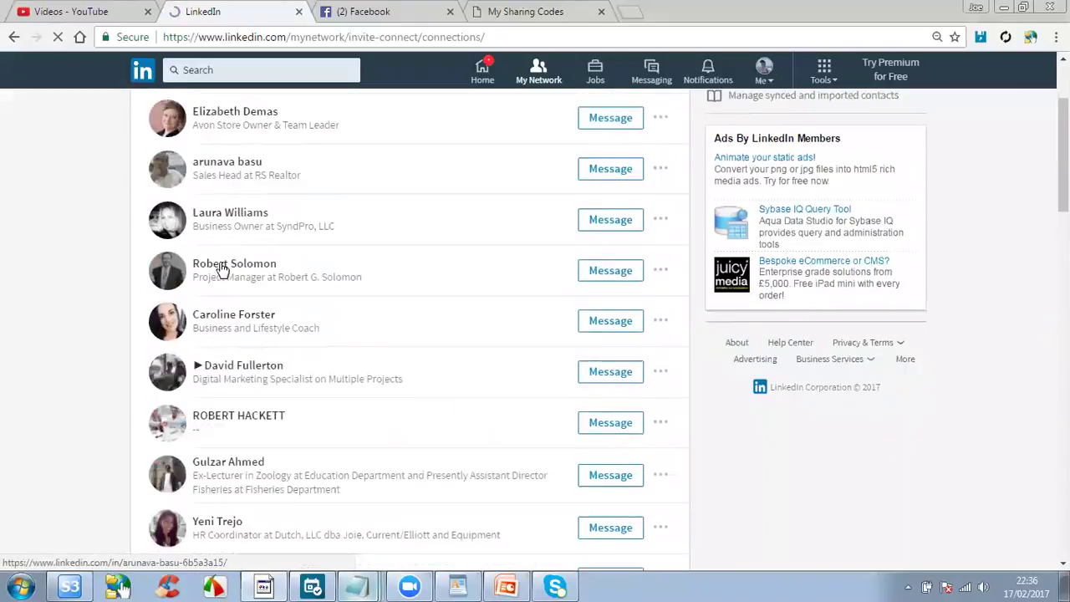
pyautogui.scroll(1, 242, 272)
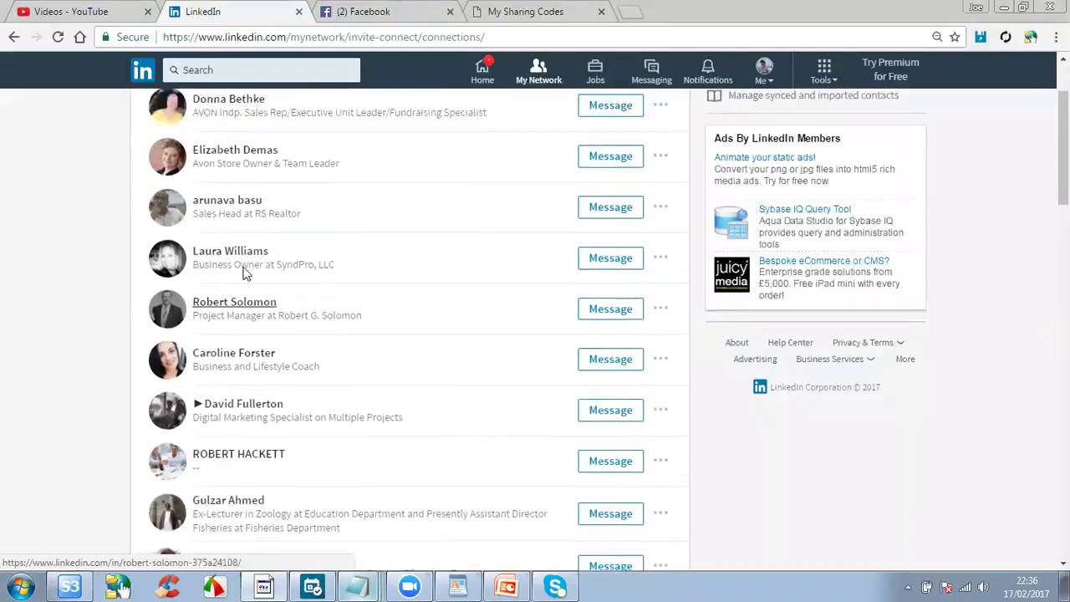
pyautogui.scroll(1, 242, 272)
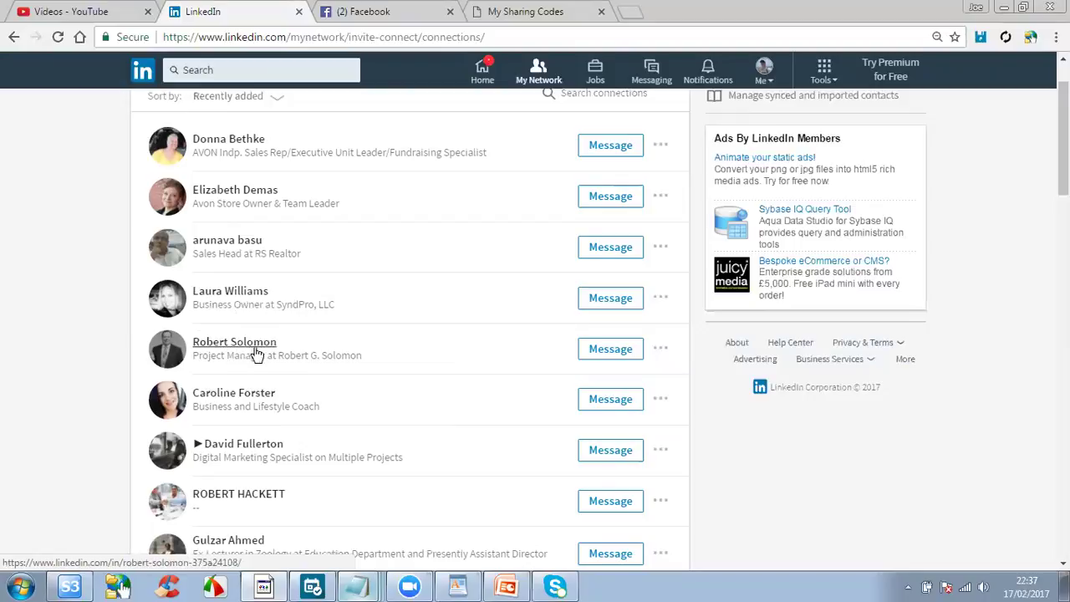
pyautogui.click(599, 299)
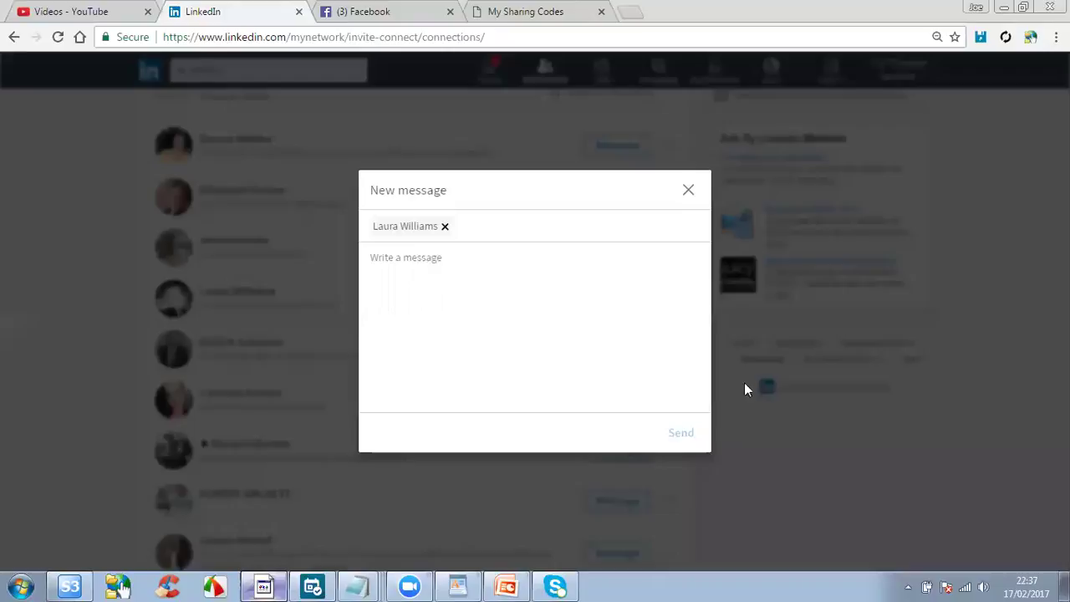
pyautogui.write('Hey Laura,')
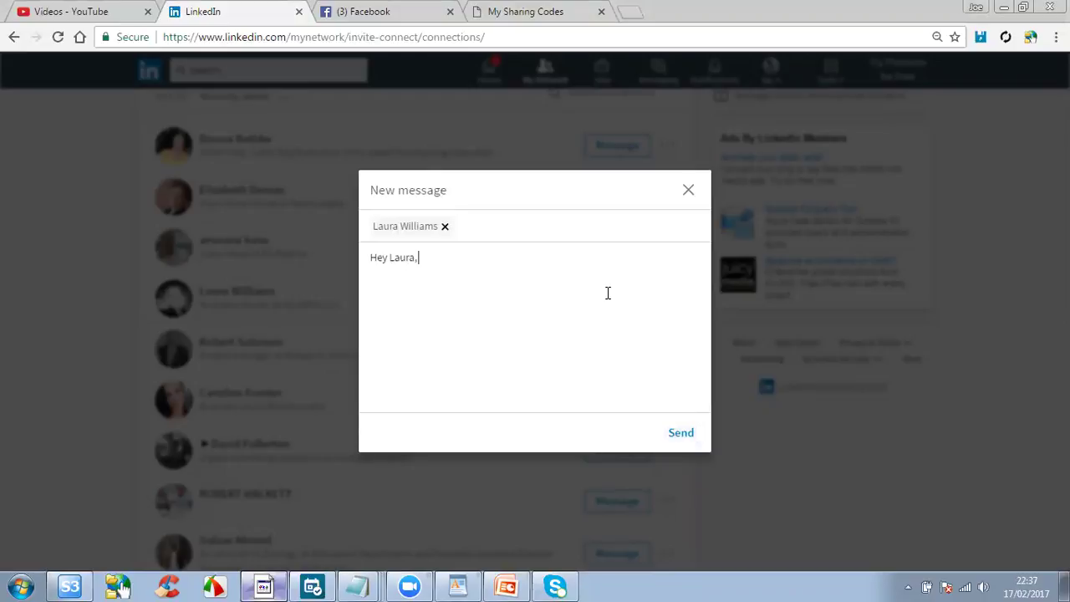
pyautogui.write("hope you're having a fantastic day! Me and some business partners have just co-founded a really exciting system that builds multiple streams of income all in one place, along with being able to add your current businesses to it. Is this something you might be interested in taking a look at?")
pyautogui.click(680, 432)
pyautogui.scroll(1, 530, 327)
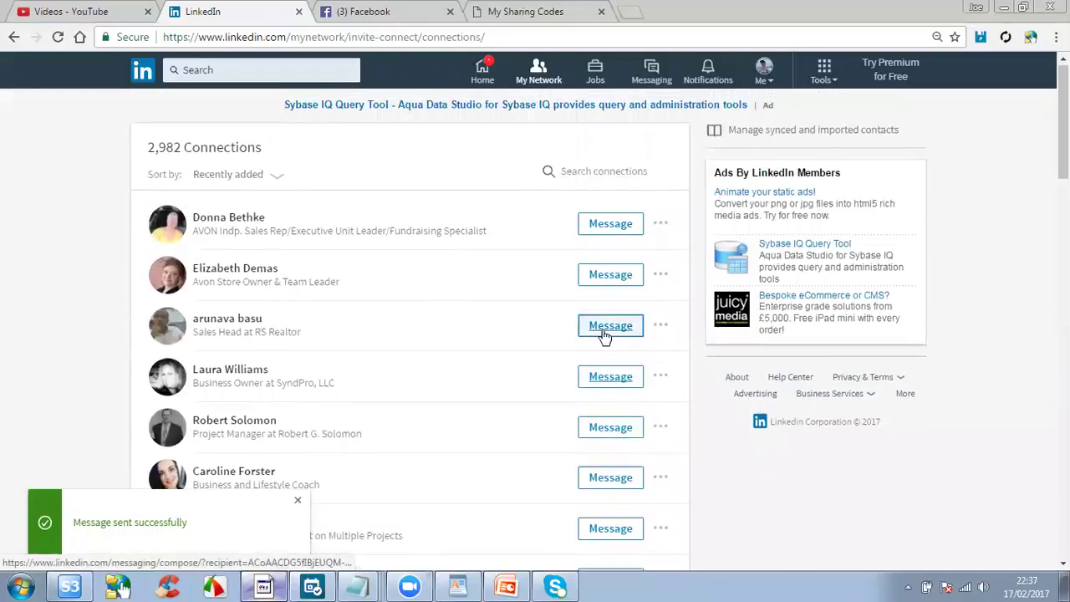
# Message the first two connections, each with a 'Hey <first name>' greeting plus the pasted pitch
pyautogui.click(605, 332)
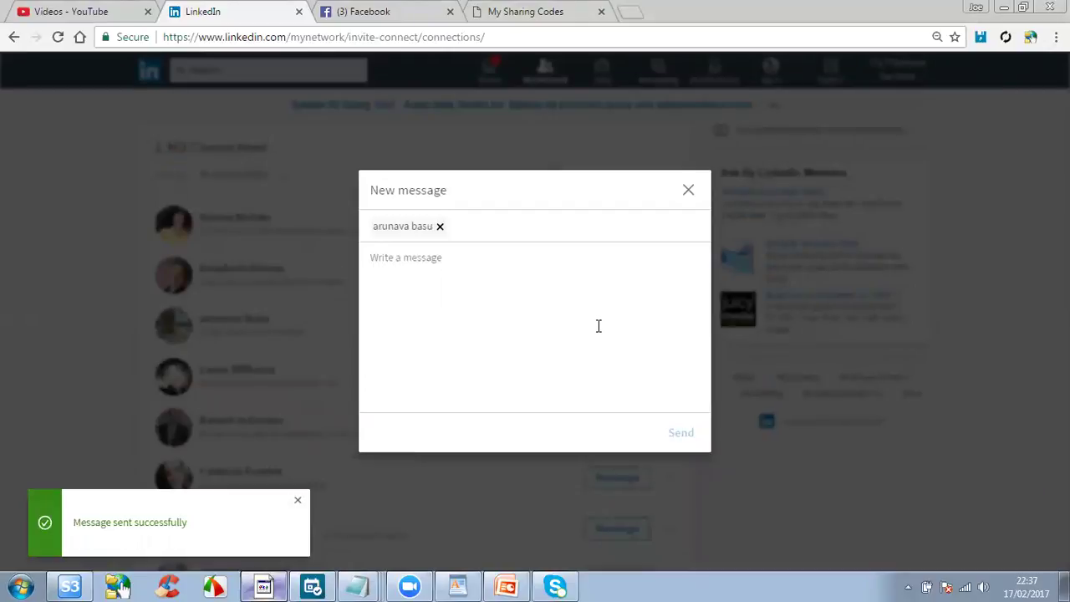
pyautogui.write('Hey Arunav')
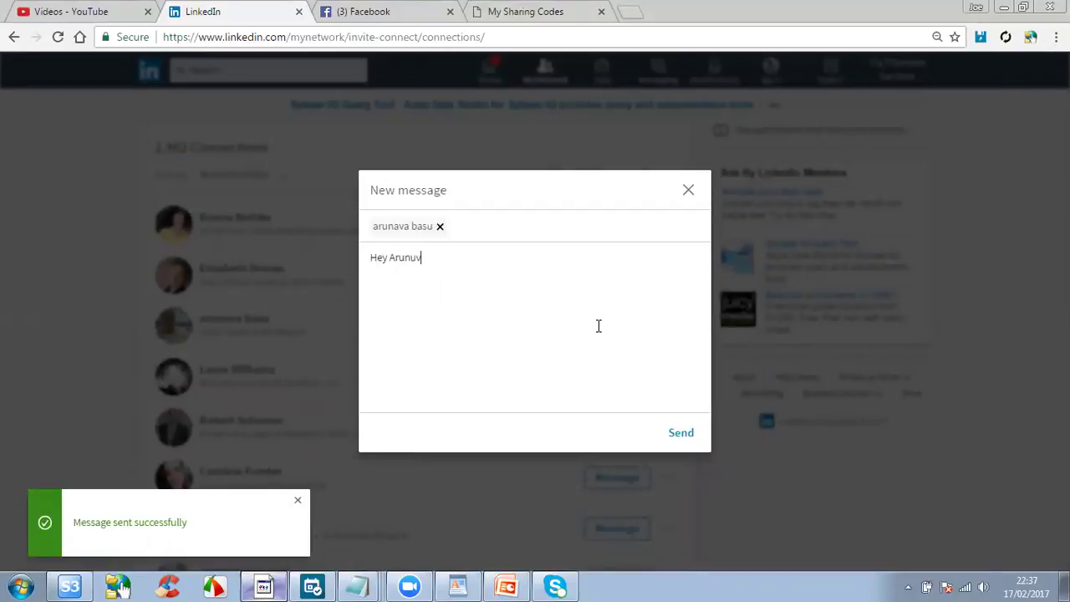
pyautogui.write('va,')
pyautogui.write(", hope you're having a fantastic day! Me and some business partners have just co-founded a really exciting system that builds multiple streams of income all in one place, along with being able to add your current businesses to it. Is this something you might be interested in taking a look at?")
pyautogui.click(681, 433)
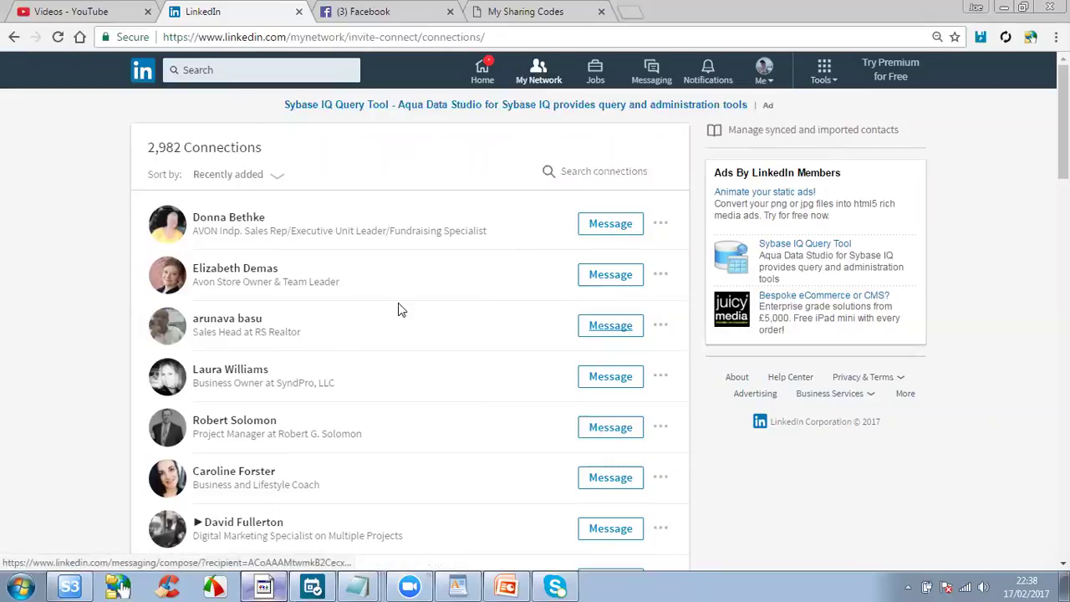
pyautogui.click(611, 276)
pyautogui.write('Hey Elizabeth,')
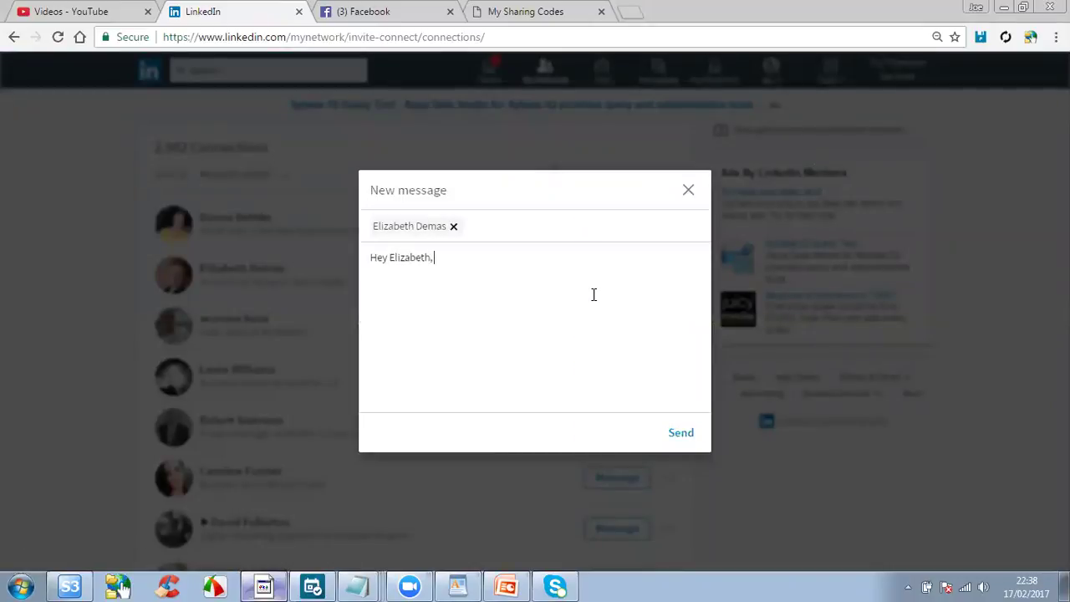
pyautogui.write("hope you're having a fantastic day! Me and some business partners have just co-founded a really exciting system that builds multiple streams of income all in one place, along with being able to add your current businesses to it. Is this something you might be interested in taking a look at?")
pyautogui.click(682, 433)
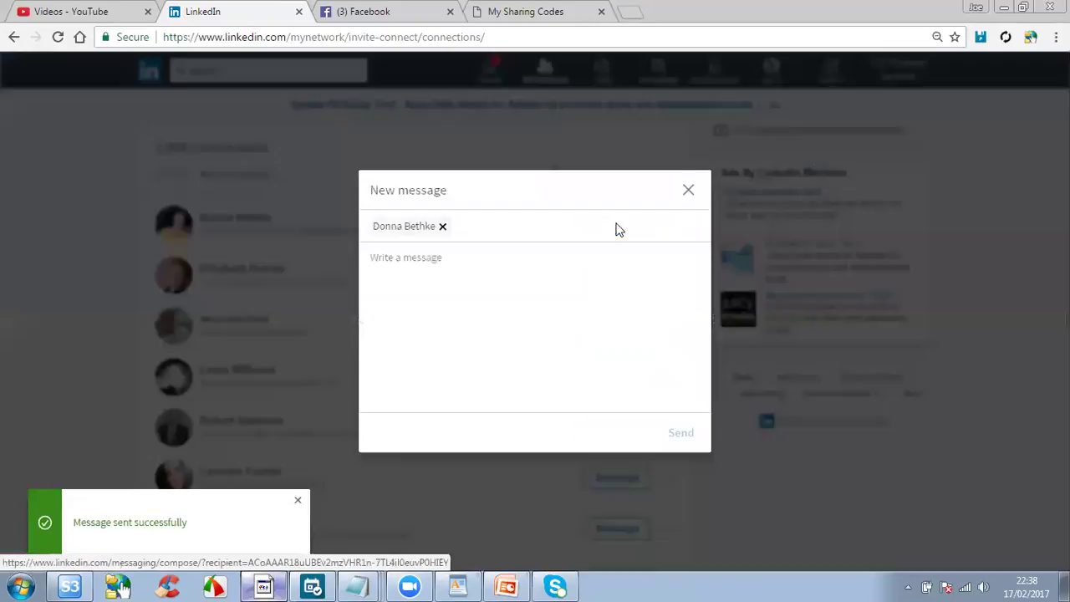
# Send the third connection the same greeting and pasted pitch
pyautogui.click(616, 227)
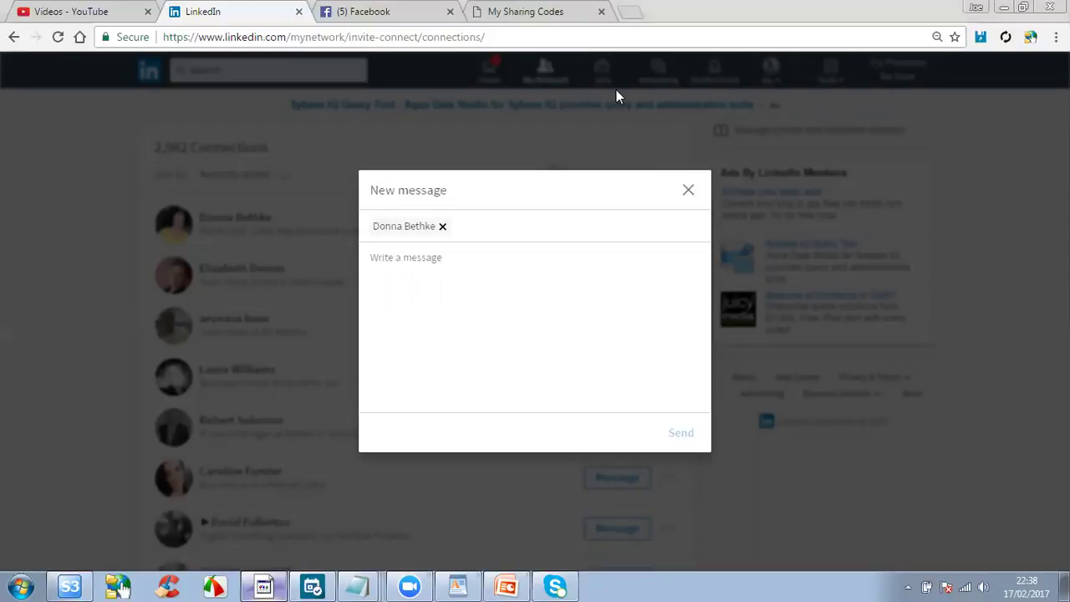
pyautogui.click(533, 277)
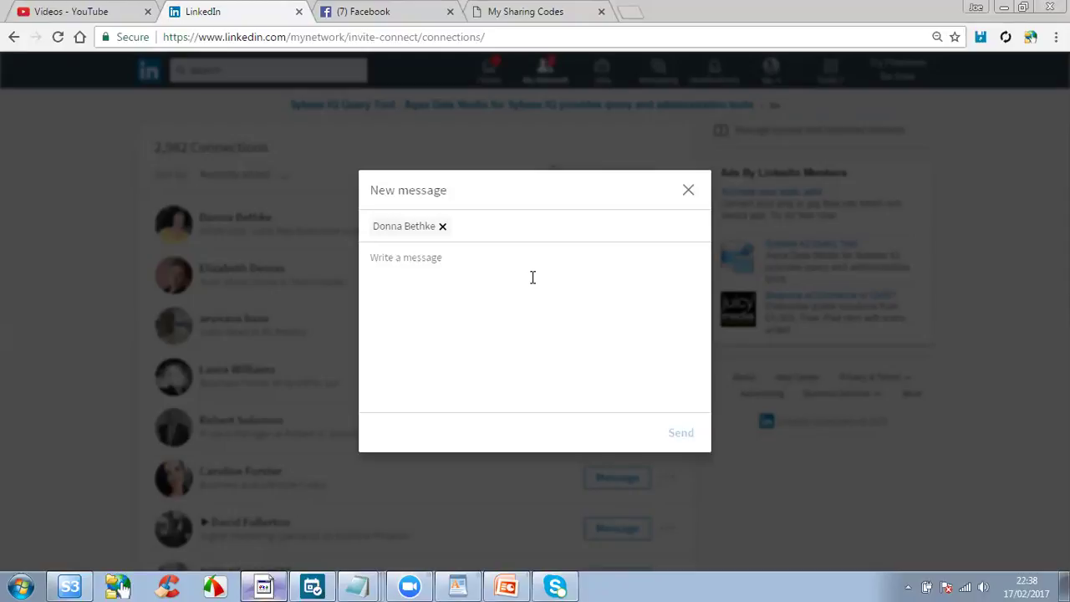
pyautogui.write('H')
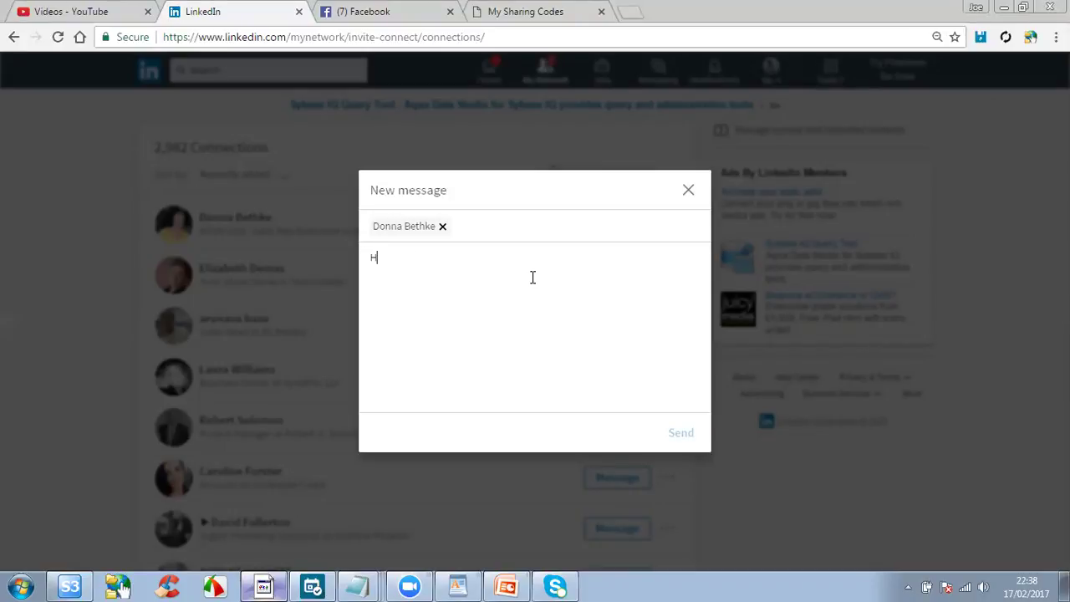
pyautogui.write('ey Donna')
pyautogui.write(", hope you're having a fantastic day! Me and some business partners have just co-founded a really exciting system that builds multiple streams of income all in one place, along with being able to add your current businesses to it. Is this something you might be interested in taking a look at?")
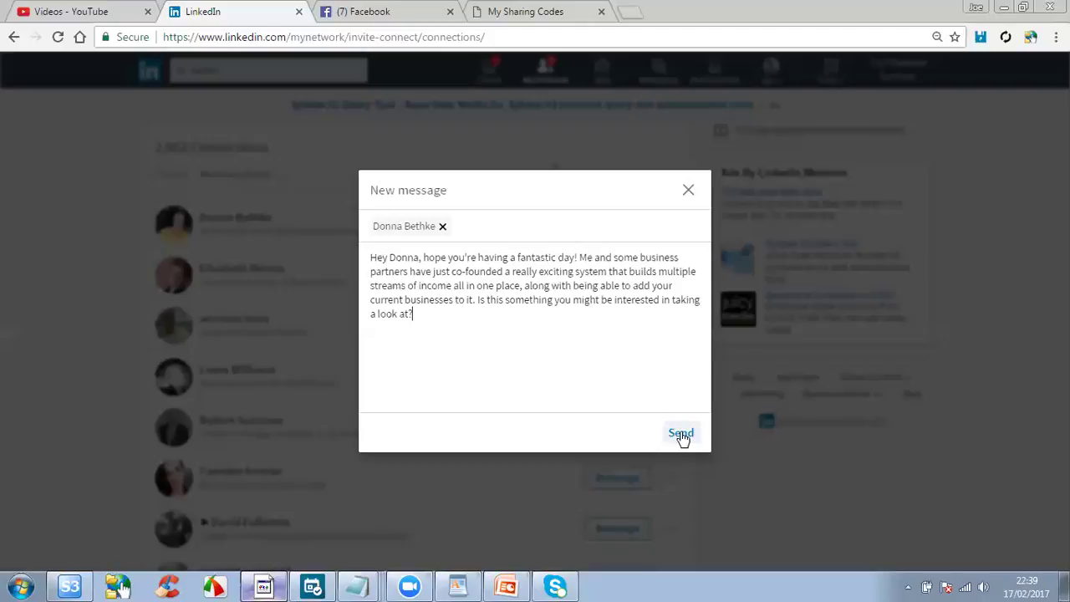
pyautogui.click(682, 435)
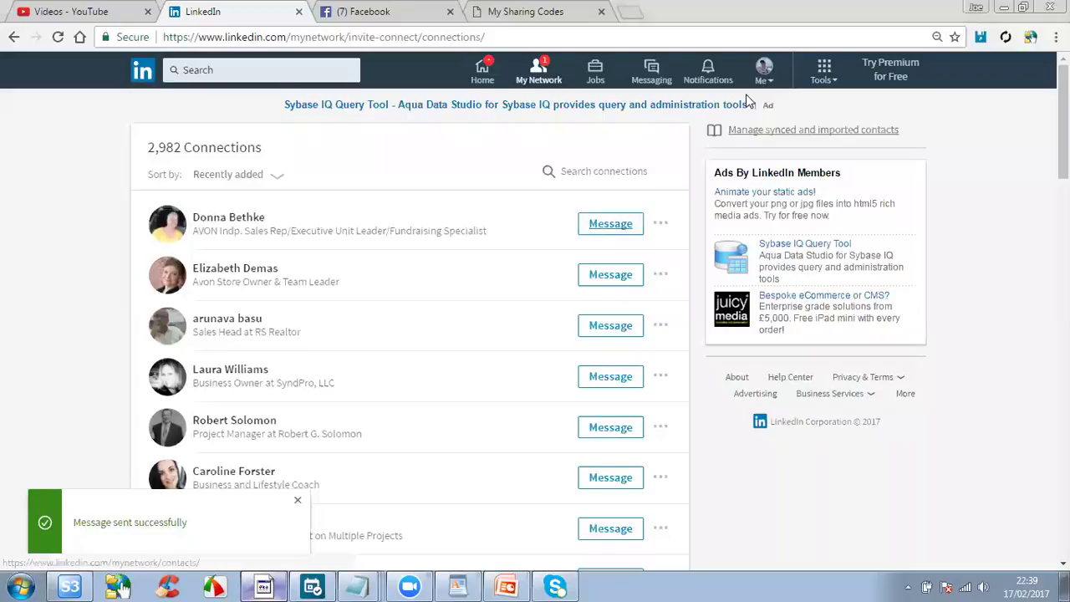
# Replace the recorded LinkedIn contact with the last connection messaged, save the notes and close Notepad
pyautogui.hotkey('alt', 'Tab')
pyautogui.moveTo(436, 169); pyautogui.dragTo(316, 169)
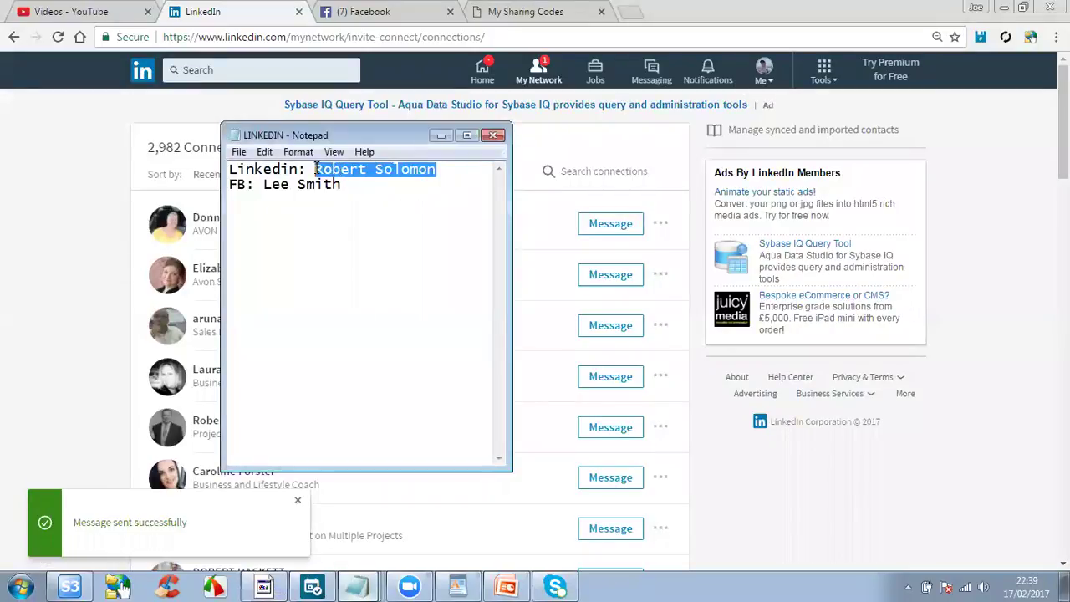
pyautogui.moveTo(426, 138); pyautogui.dragTo(515, 157)
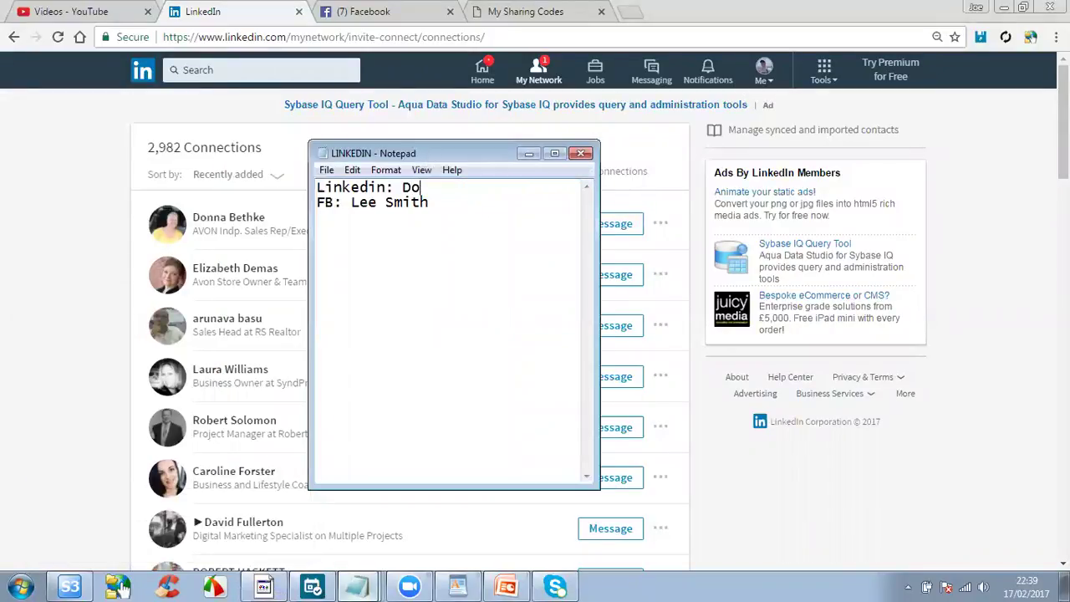
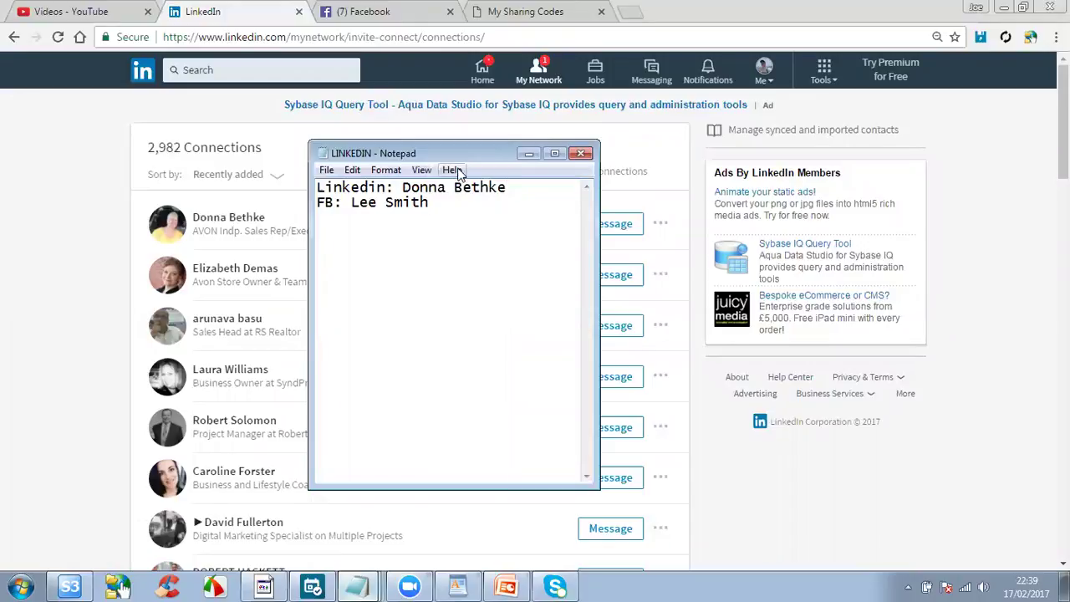
pyautogui.click(326, 170)
pyautogui.click(346, 221)
pyautogui.click(580, 153)
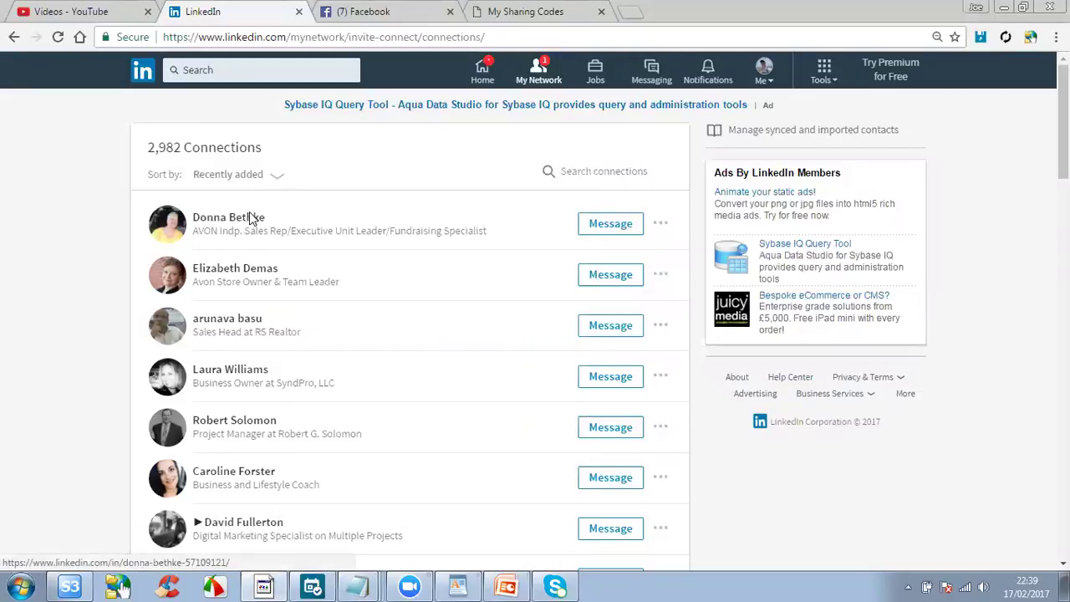
# In My Network, send connection invitations to the first seven People you may know suggestions
pyautogui.scroll(-3, 288, 244)
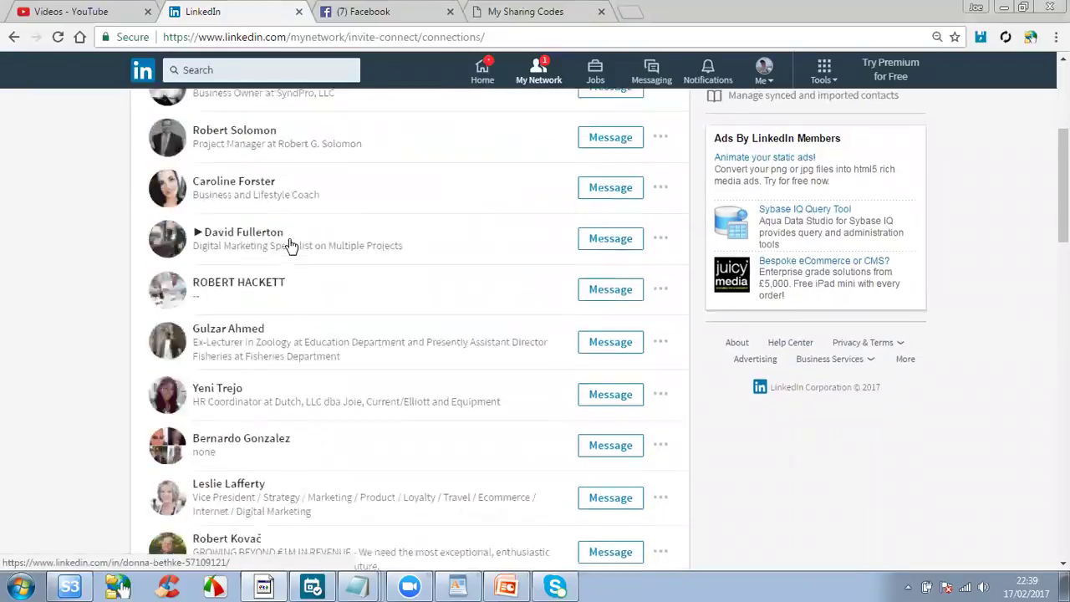
pyautogui.scroll(-10, 288, 251)
pyautogui.scroll(6, 289, 255)
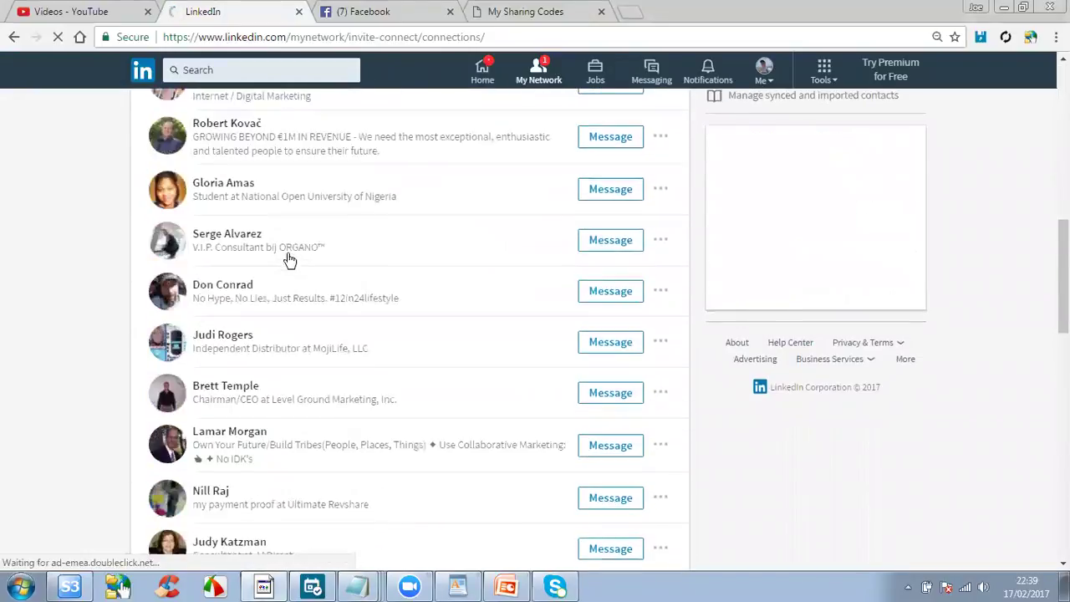
pyautogui.scroll(10, 288, 260)
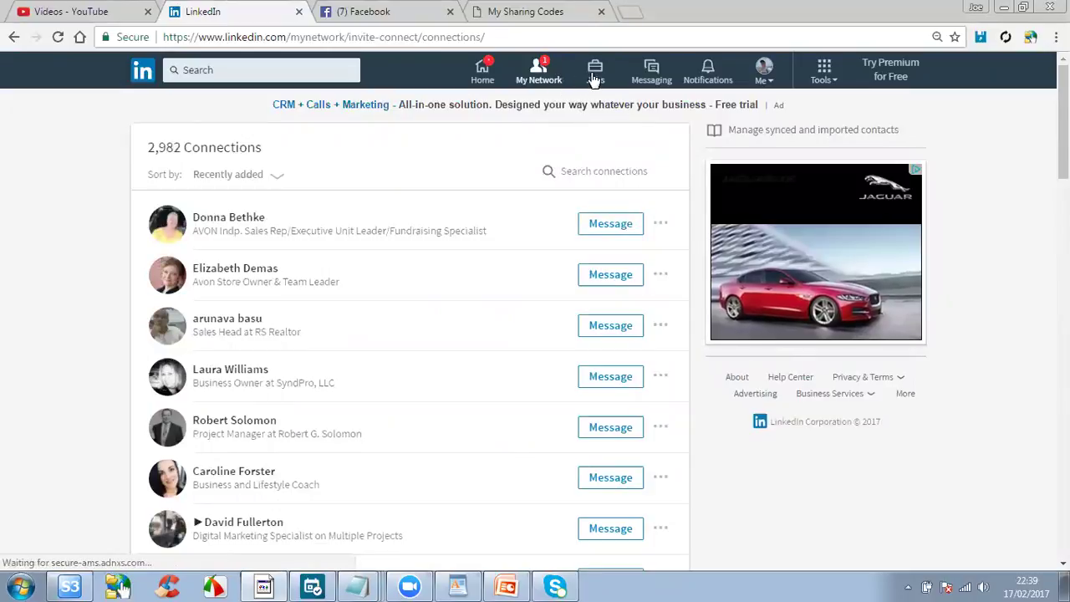
pyautogui.click(251, 72)
pyautogui.click(529, 74)
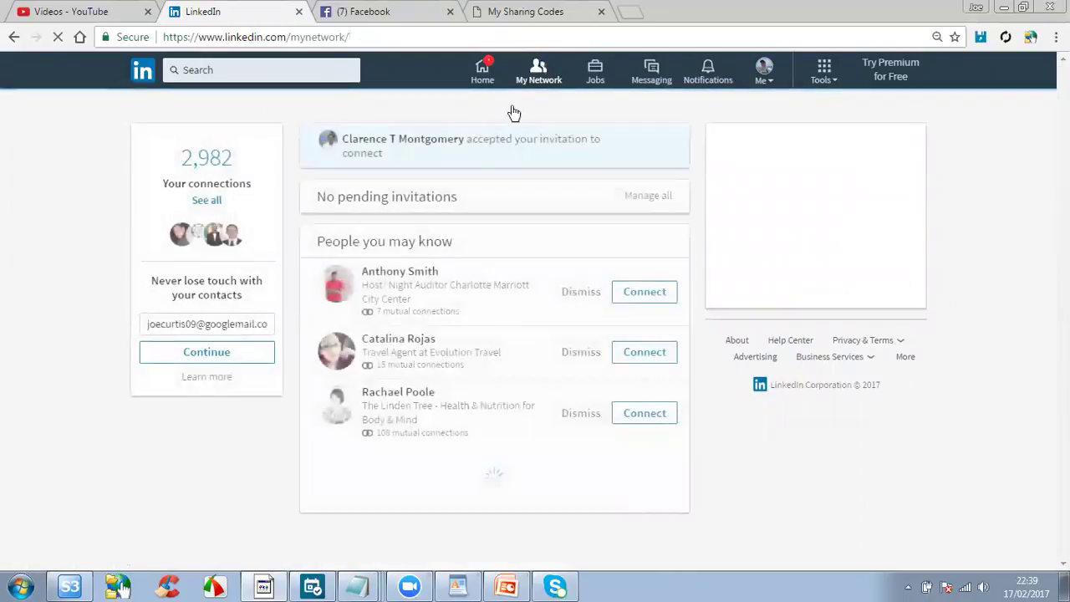
pyautogui.scroll(-1, 497, 176)
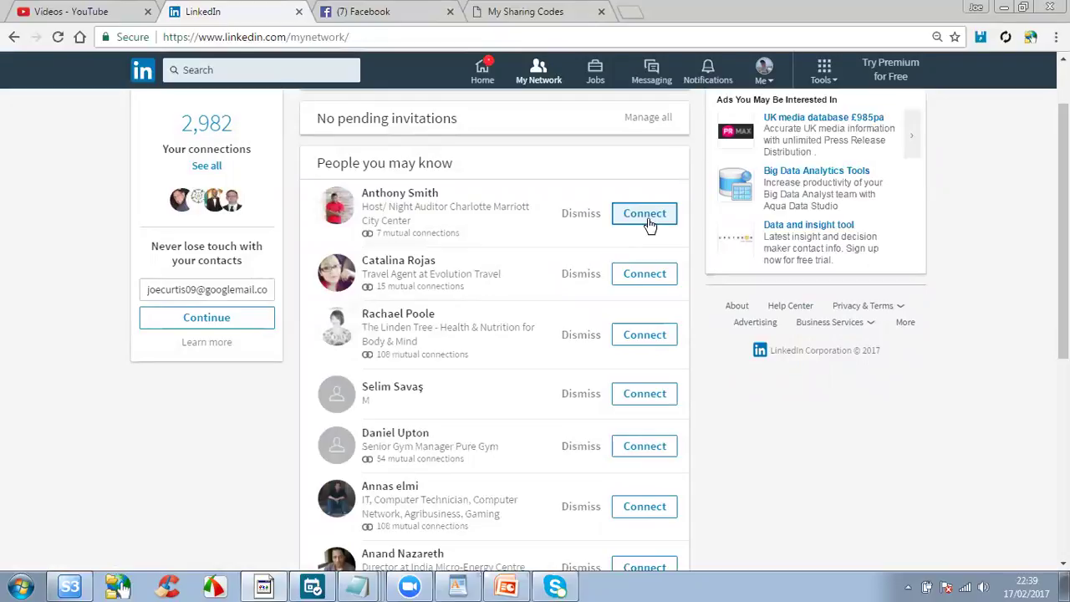
pyautogui.scroll(-2, 641, 251)
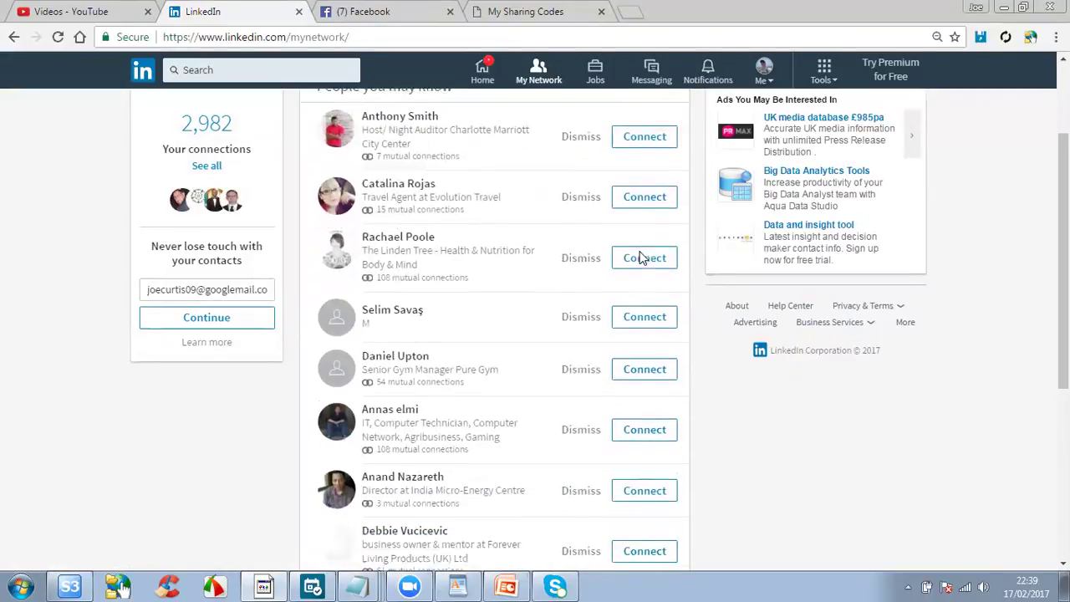
pyautogui.scroll(-1, 638, 259)
pyautogui.click(642, 271)
pyautogui.click(645, 211)
pyautogui.click(645, 210)
pyautogui.click(645, 217)
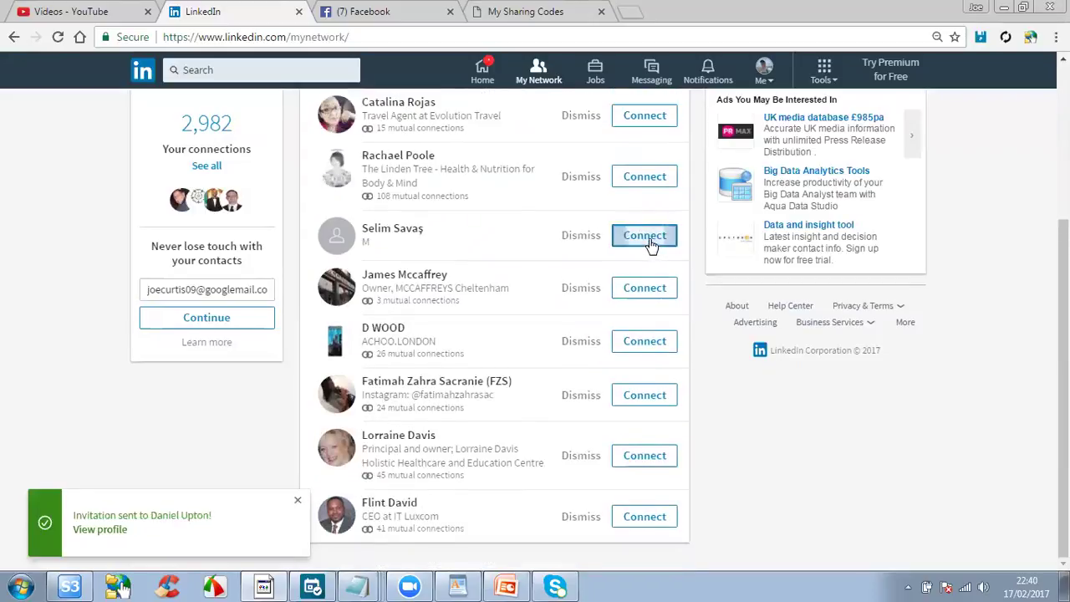
pyautogui.click(651, 241)
pyautogui.click(651, 246)
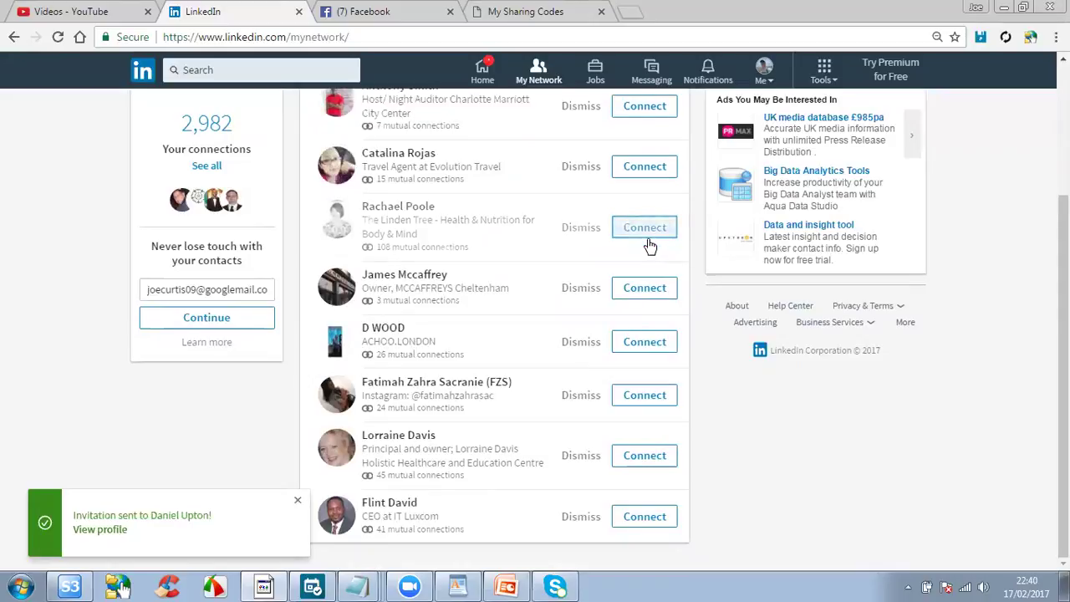
pyautogui.click(644, 242)
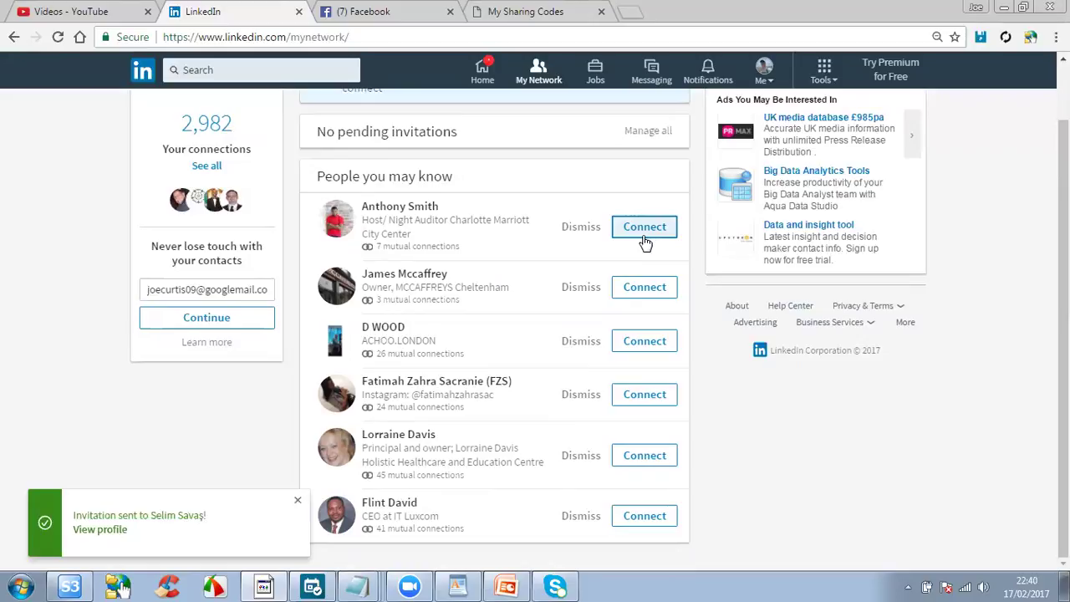
# Invite the remaining six suggestions, check Manage all, then return to the Home feed
pyautogui.click(645, 239)
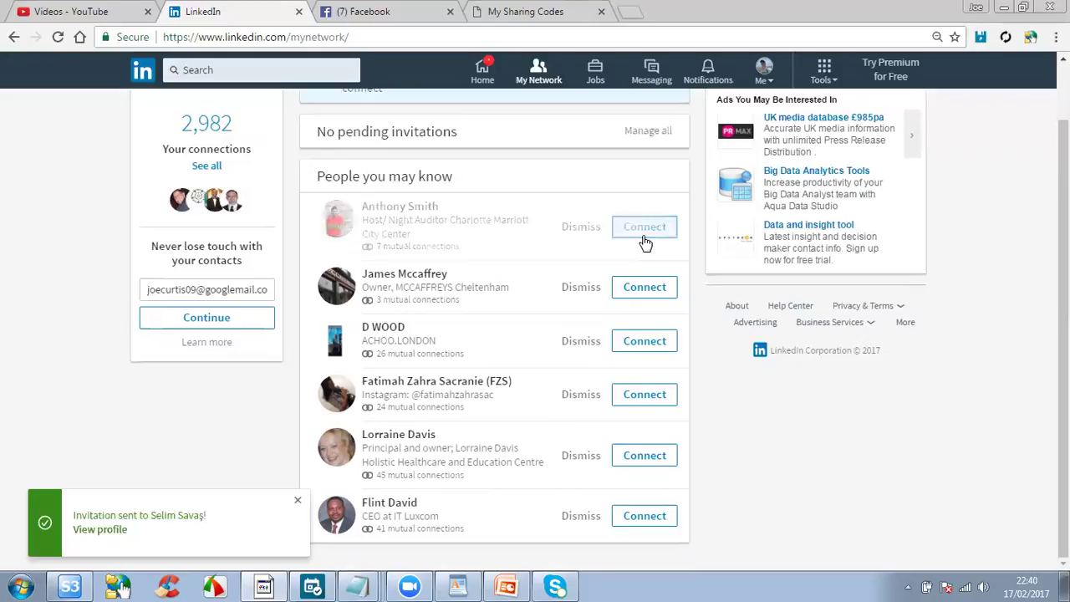
pyautogui.click(647, 286)
pyautogui.click(647, 293)
pyautogui.click(642, 301)
pyautogui.click(639, 299)
pyautogui.click(639, 286)
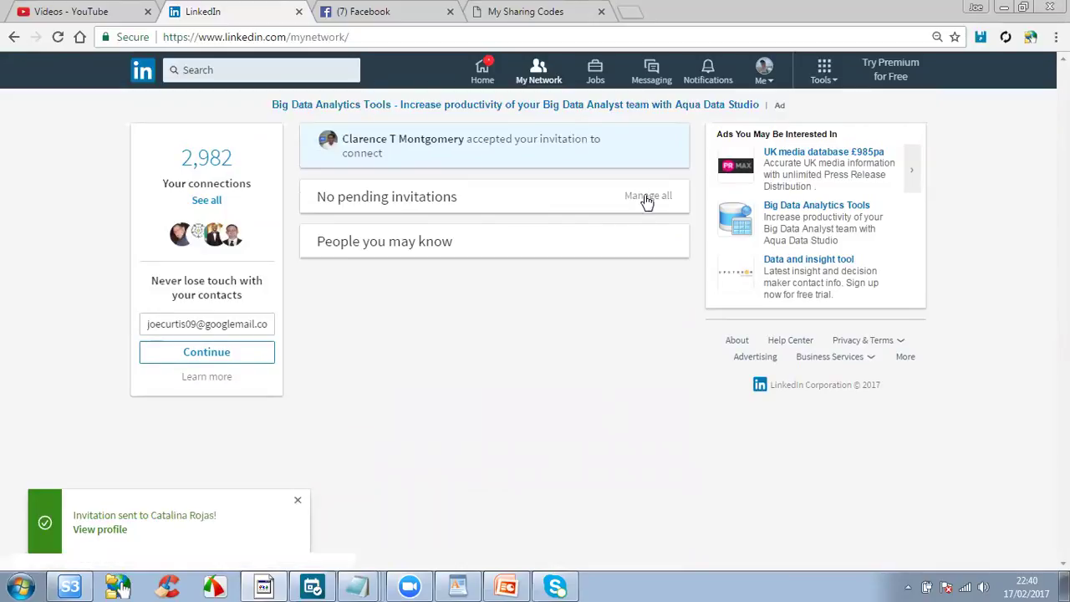
pyautogui.click(647, 199)
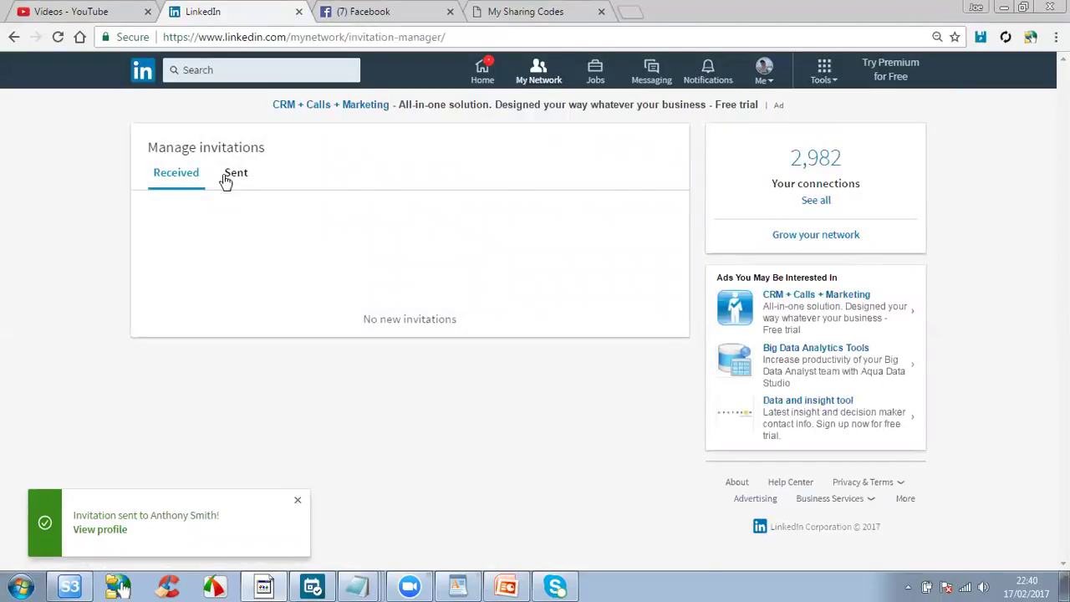
pyautogui.click(496, 76)
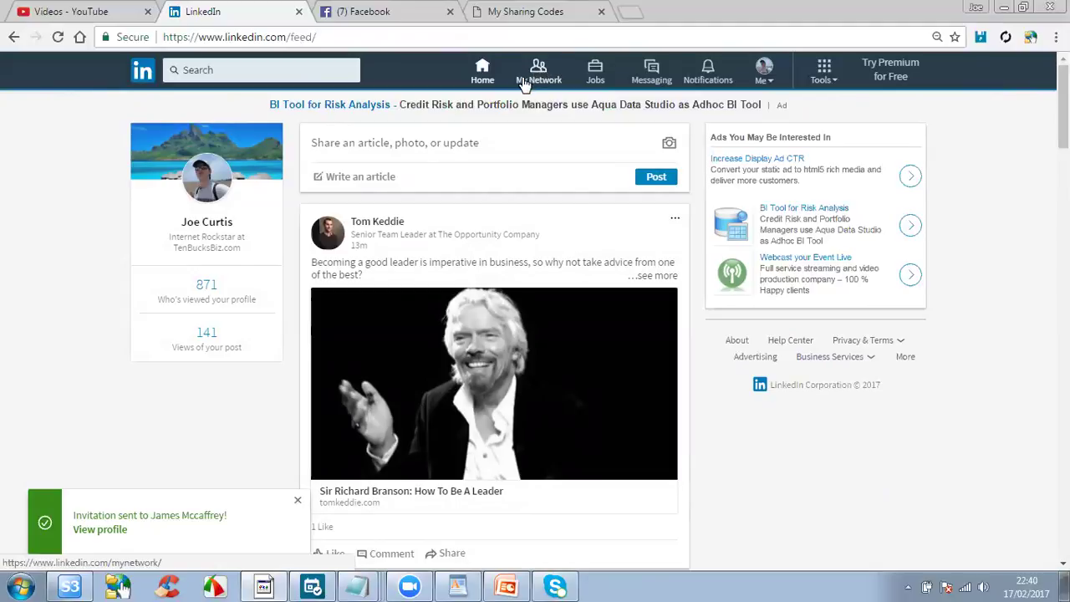
# In My Network, send connection invitations to the ten suggested people shown
pyautogui.click(535, 72)
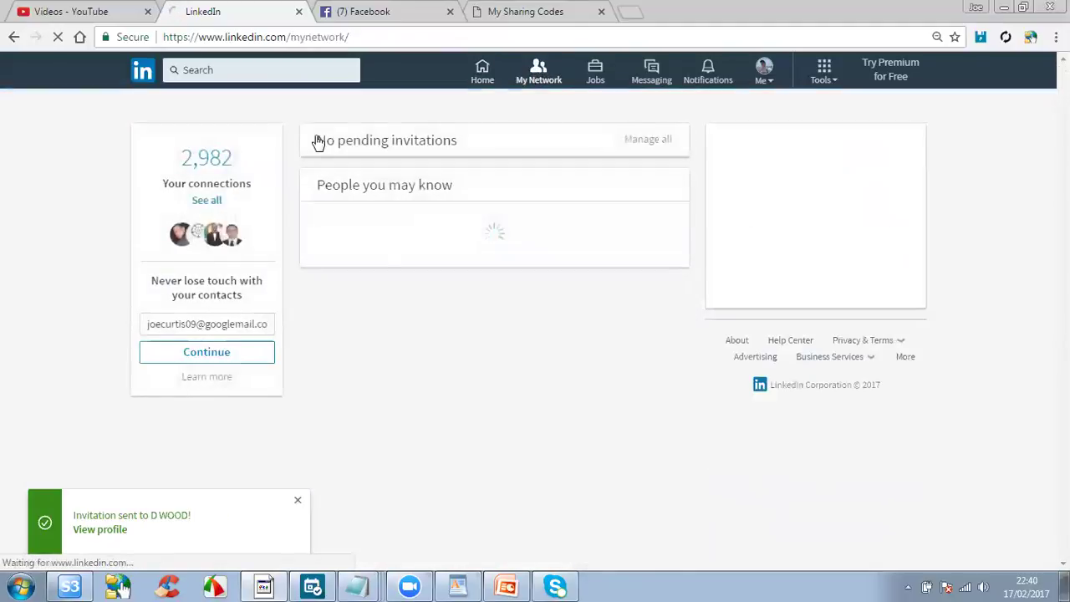
pyautogui.click(640, 228)
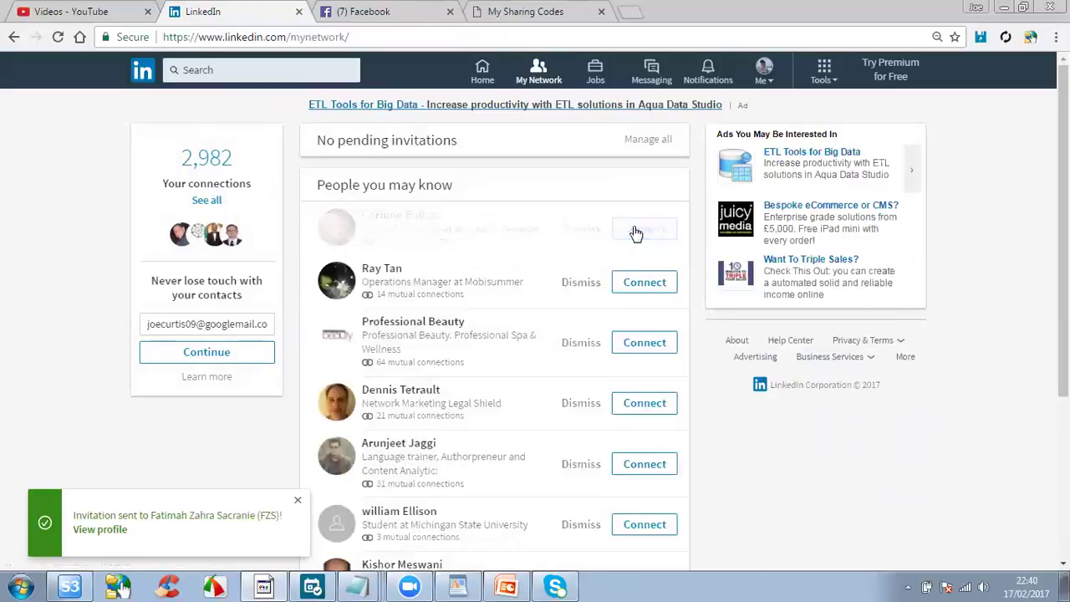
pyautogui.click(638, 231)
pyautogui.click(636, 234)
pyautogui.click(635, 232)
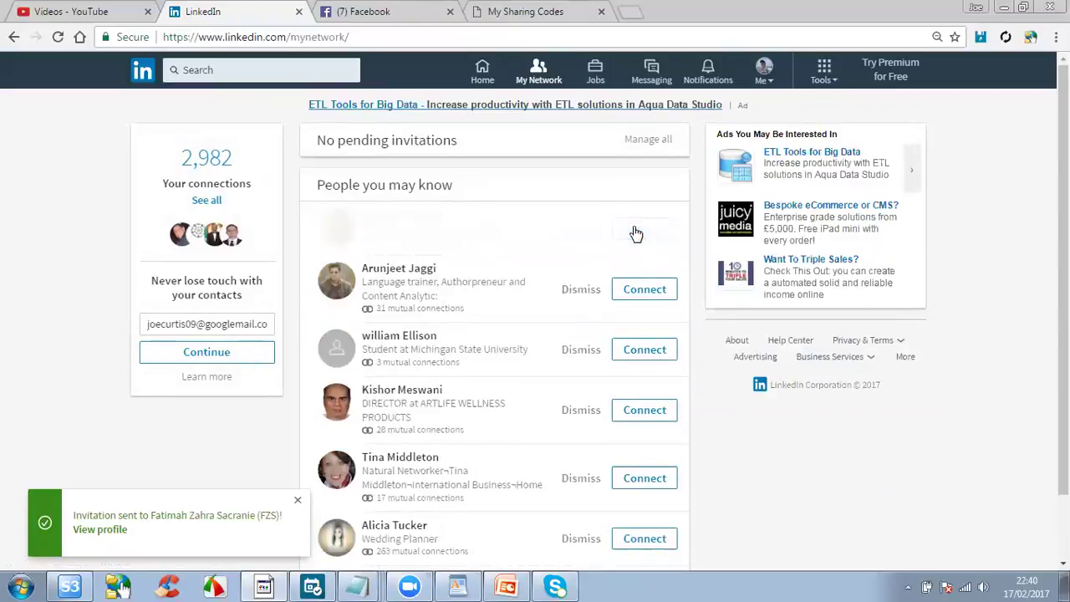
pyautogui.click(635, 231)
pyautogui.click(635, 232)
pyautogui.click(636, 232)
pyautogui.click(635, 232)
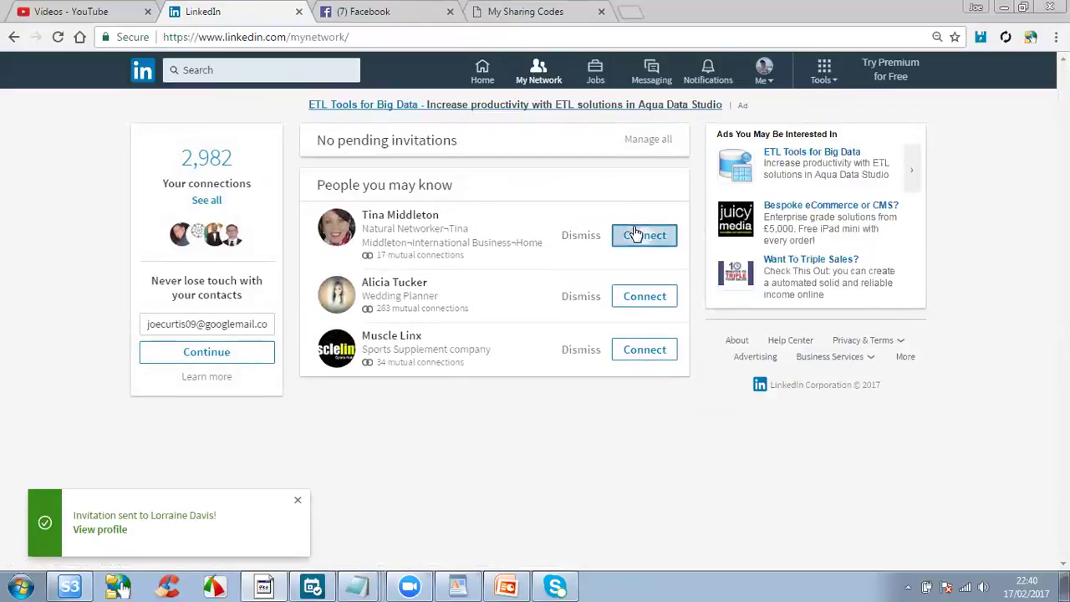
pyautogui.click(636, 231)
pyautogui.click(636, 230)
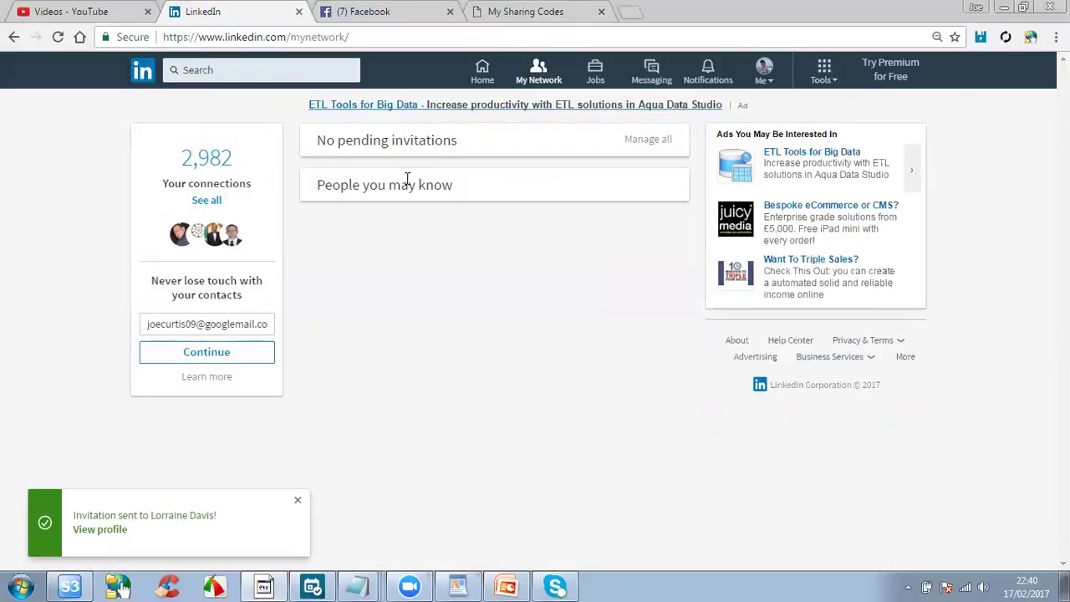
# Check Manage all, return to My Network and invite the next batch of suggestions
pyautogui.click(640, 141)
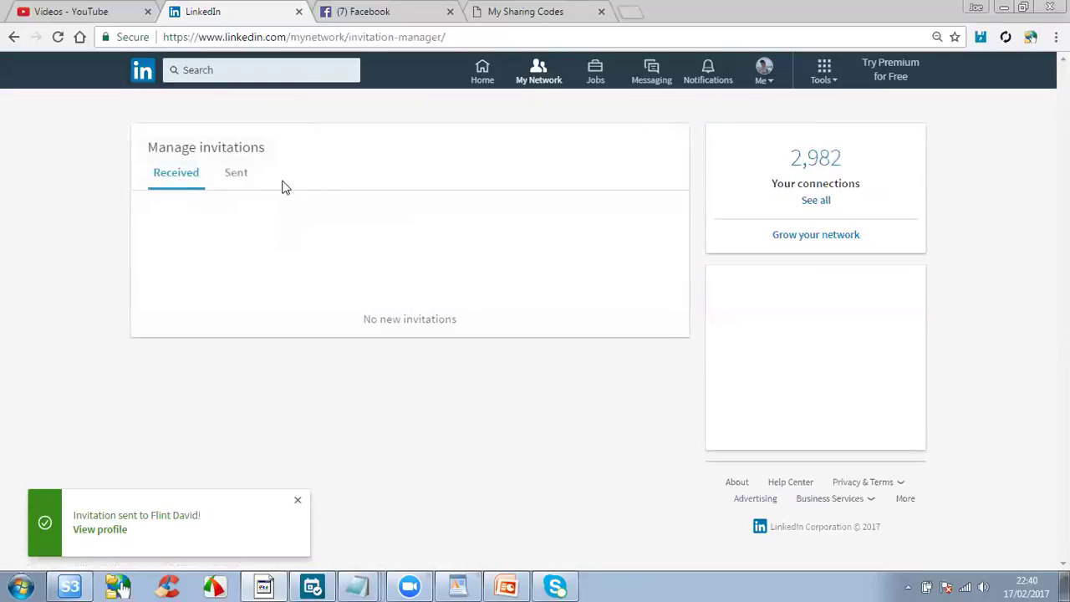
pyautogui.click(542, 71)
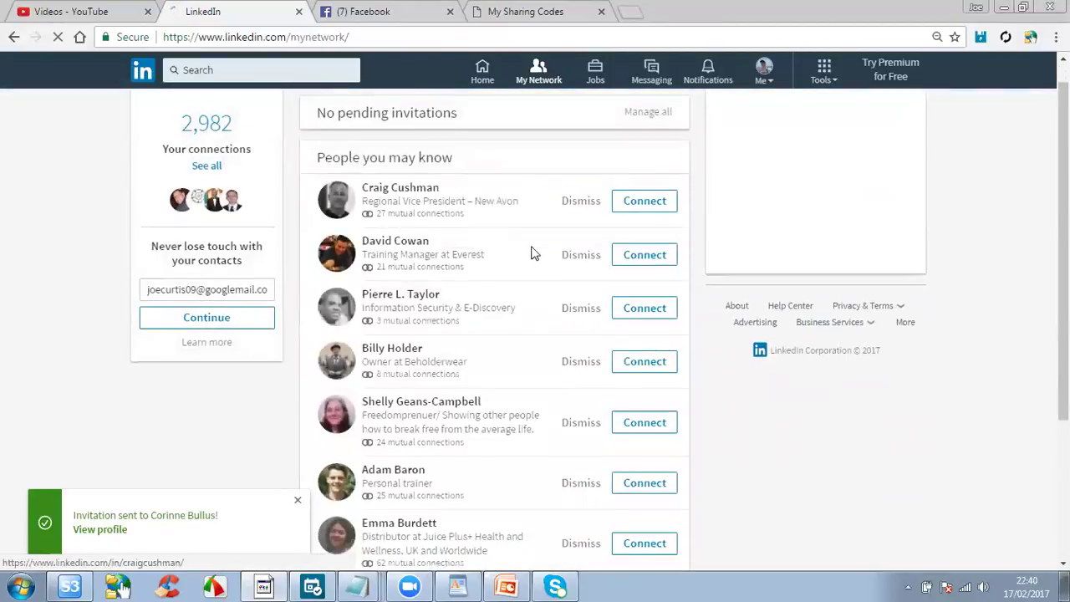
pyautogui.scroll(-8, 573, 246)
pyautogui.click(637, 189)
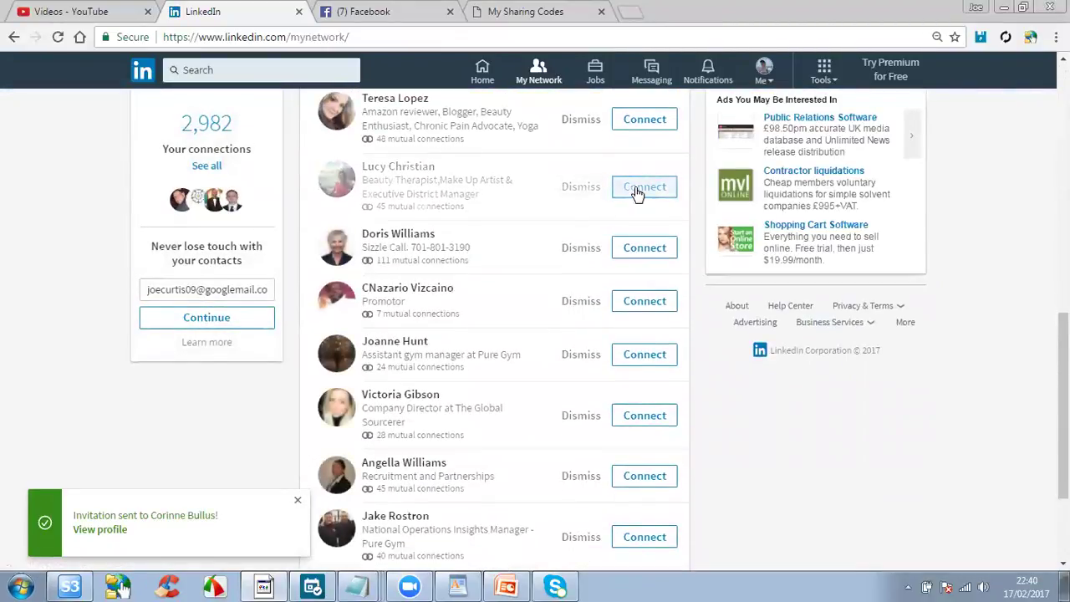
pyautogui.click(639, 189)
pyautogui.click(640, 189)
pyautogui.click(640, 190)
pyautogui.click(648, 255)
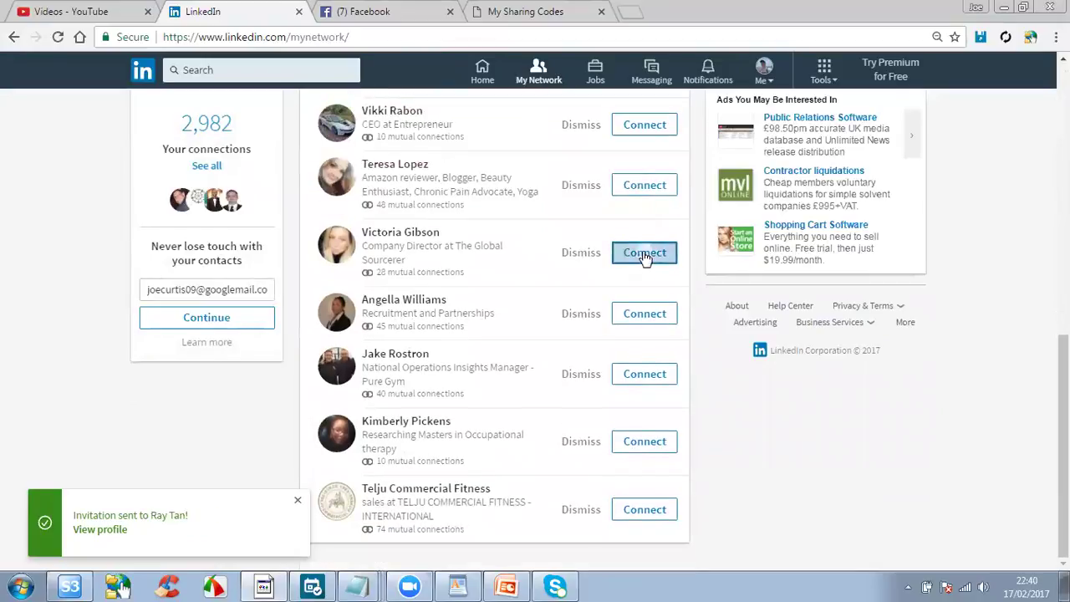
pyautogui.click(646, 258)
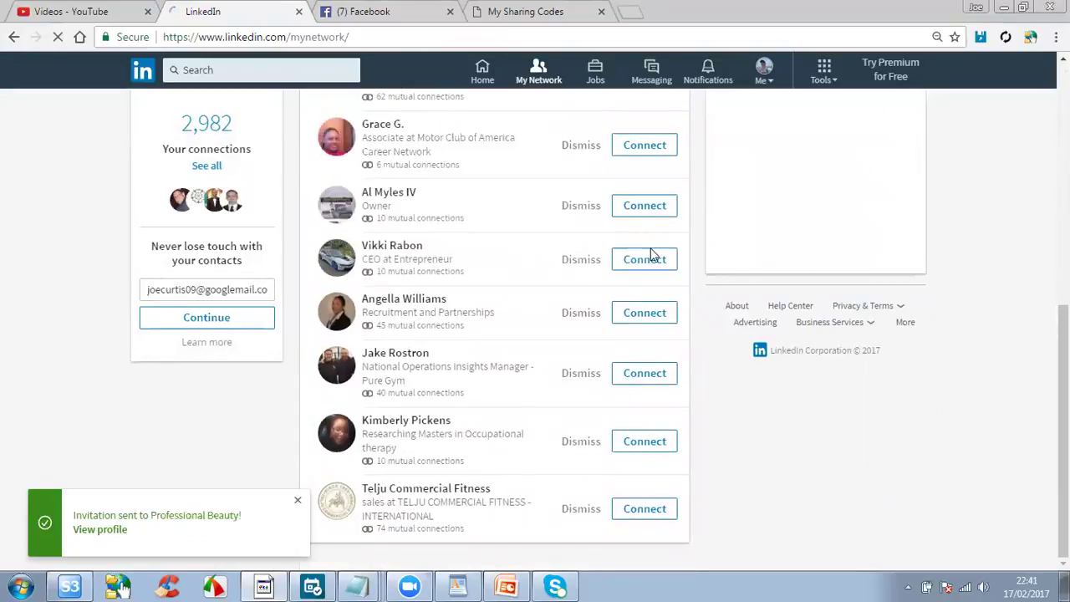
pyautogui.click(649, 258)
pyautogui.click(642, 259)
# Keep inviting suggested people until the People you may know list is empty
pyautogui.click(642, 256)
pyautogui.click(642, 257)
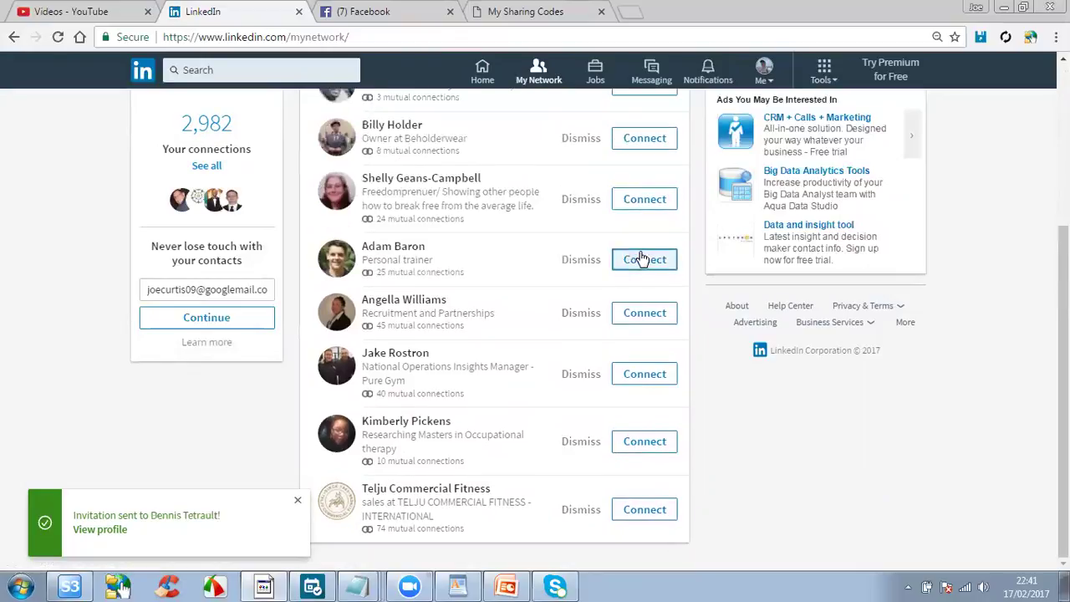
pyautogui.click(641, 258)
pyautogui.click(641, 253)
pyautogui.click(641, 260)
pyautogui.click(641, 259)
pyautogui.click(641, 259)
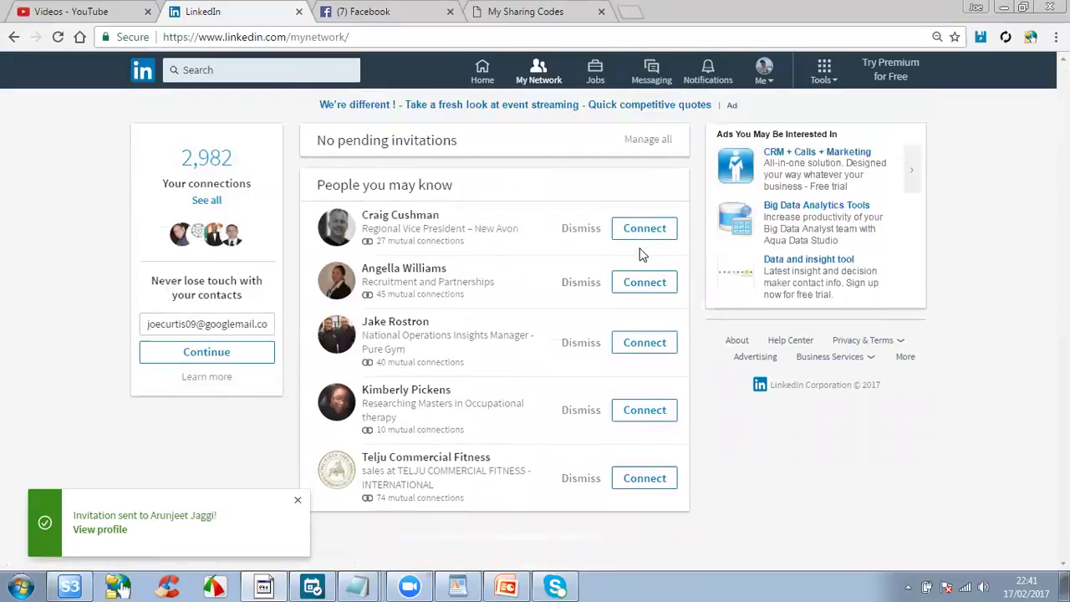
pyautogui.click(635, 233)
pyautogui.click(635, 233)
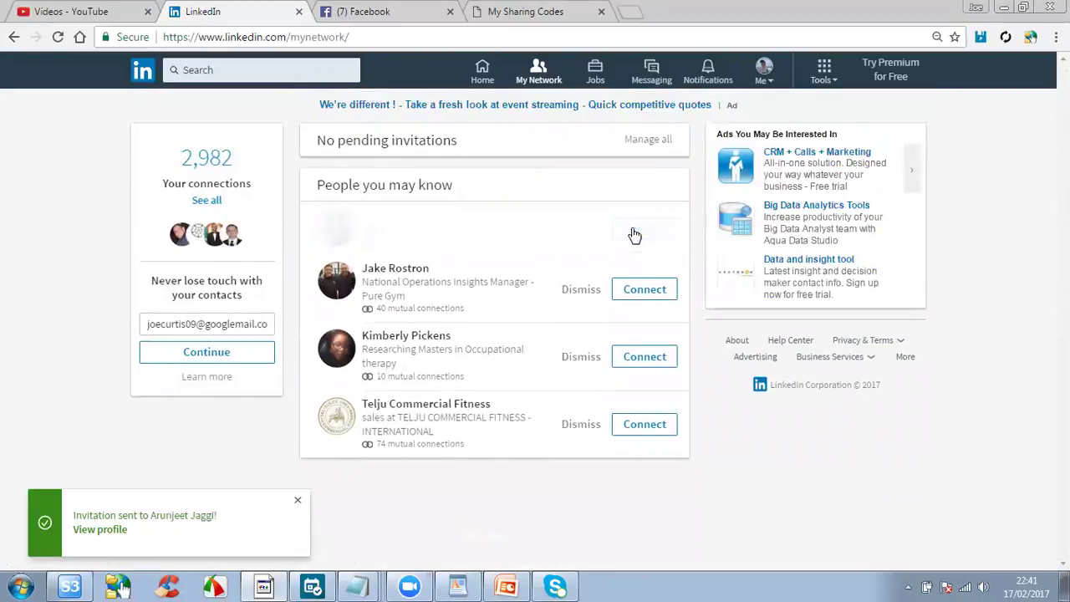
pyautogui.click(637, 237)
pyautogui.click(634, 244)
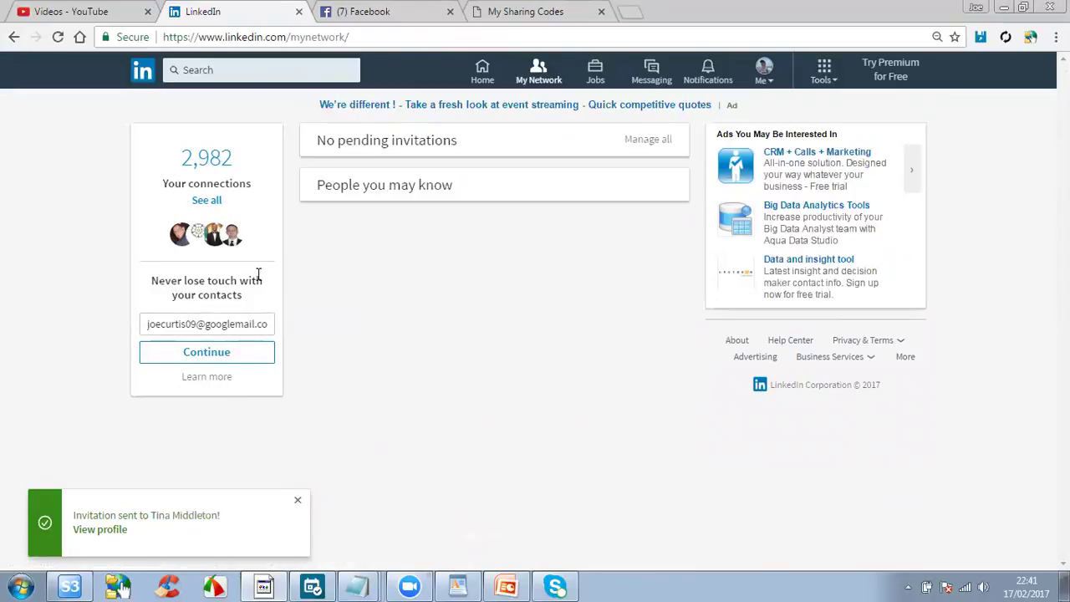
pyautogui.click(648, 72)
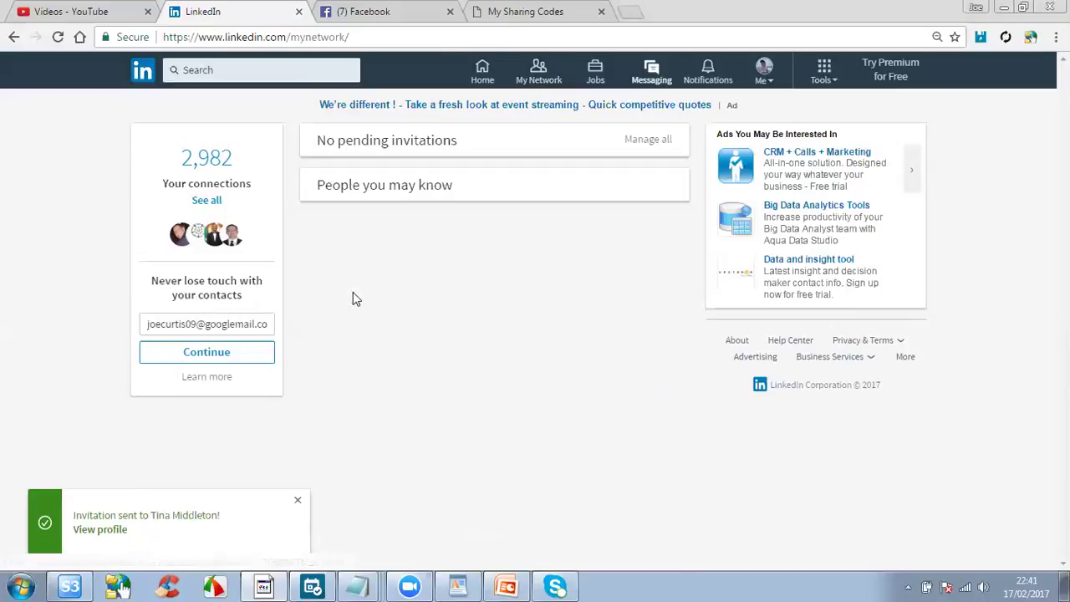
# Scroll the conversation where the marketing company's CEO replied with interest in the income-streams pitch
pyautogui.scroll(1, 339, 241)
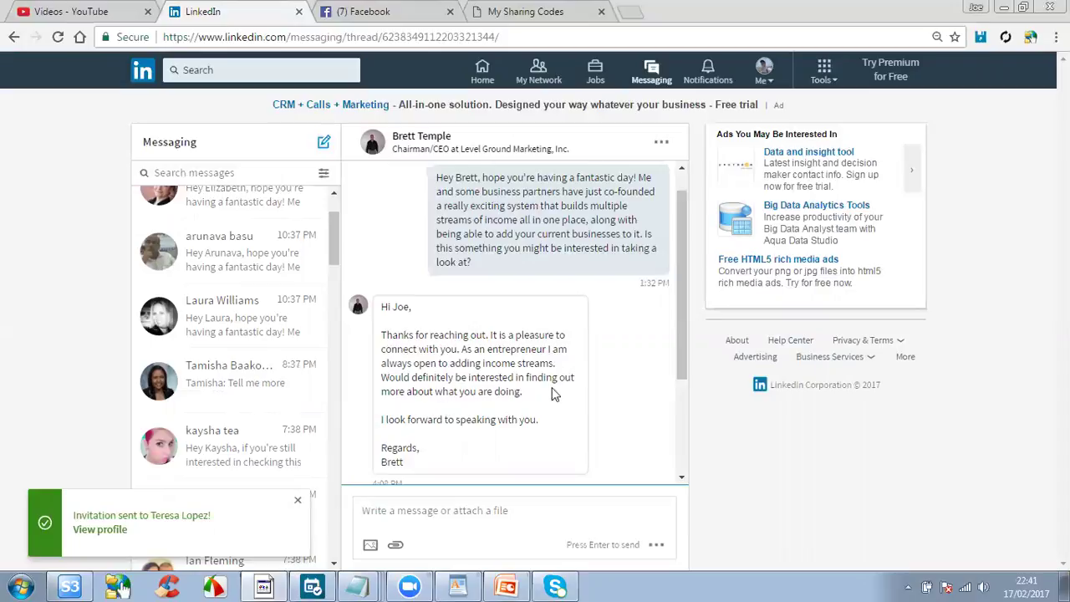
pyautogui.scroll(-3, 478, 337)
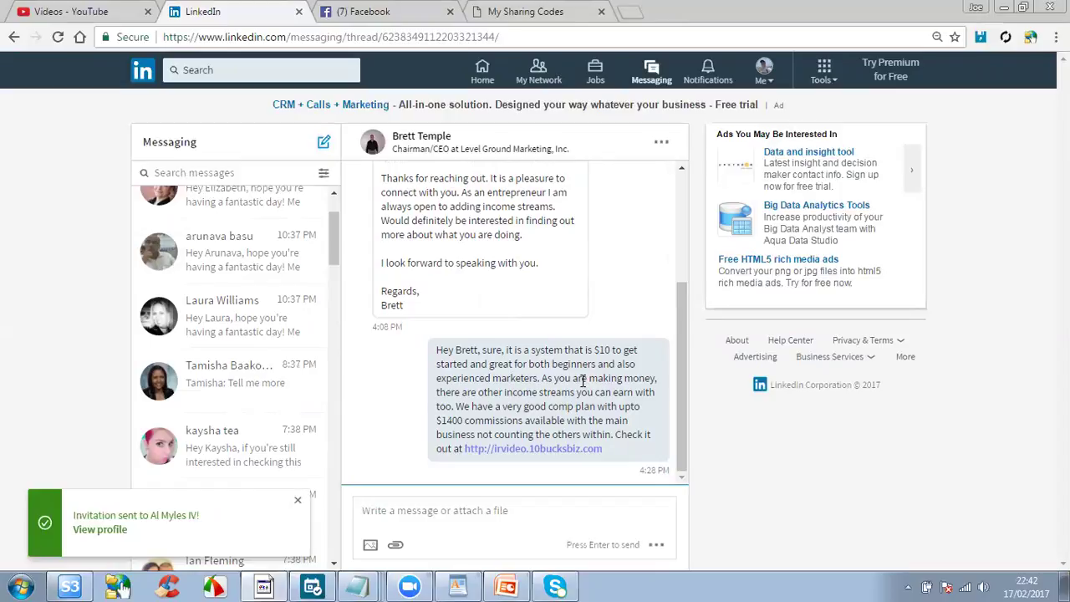
pyautogui.scroll(3, 565, 368)
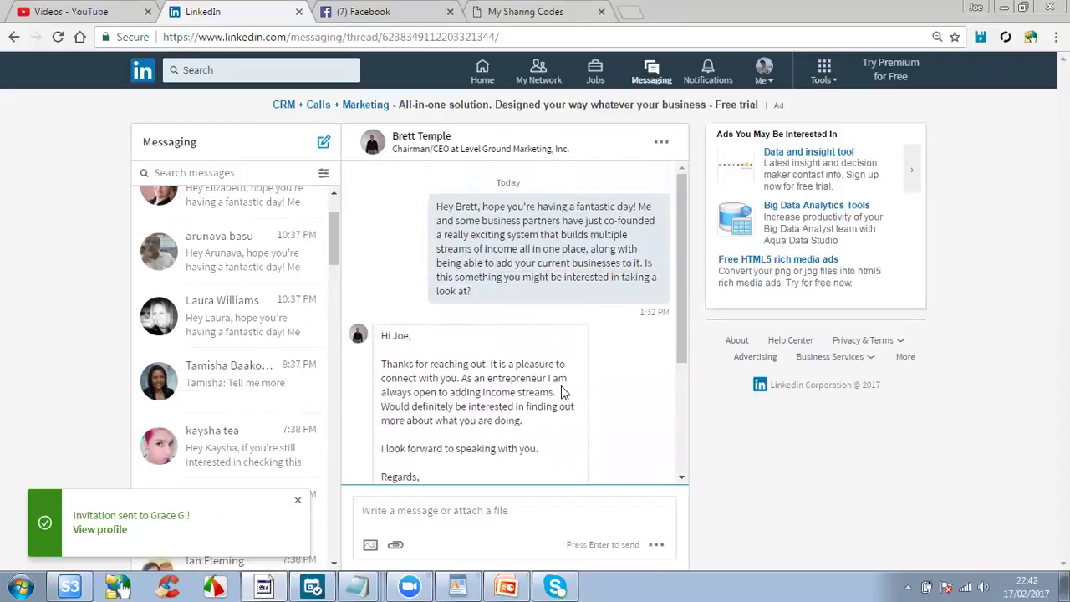
pyautogui.scroll(-3, 565, 387)
pyautogui.scroll(3, 536, 404)
pyautogui.scroll(-3, 536, 404)
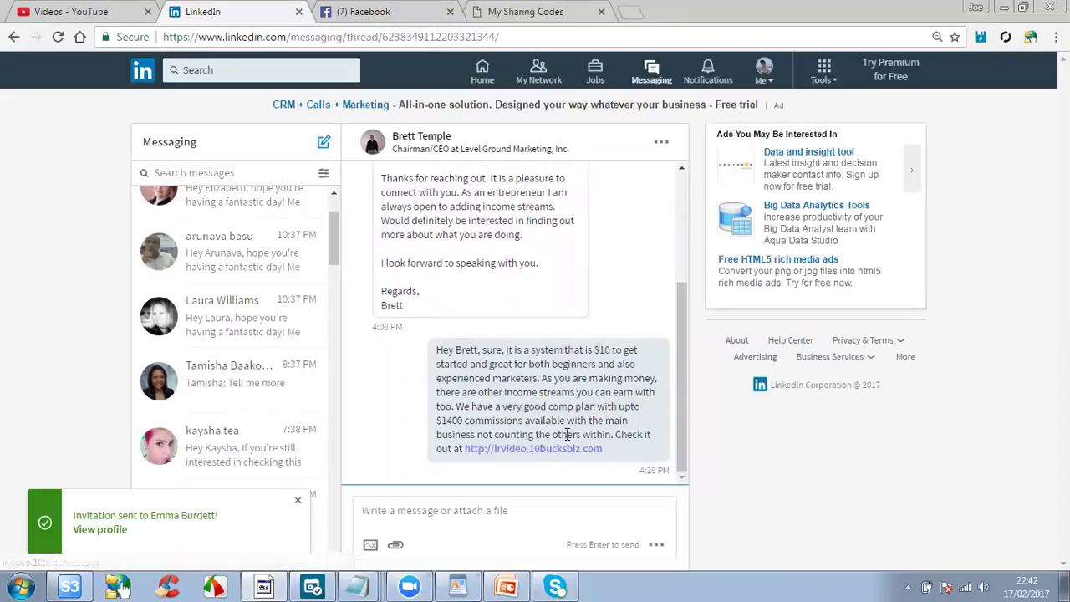
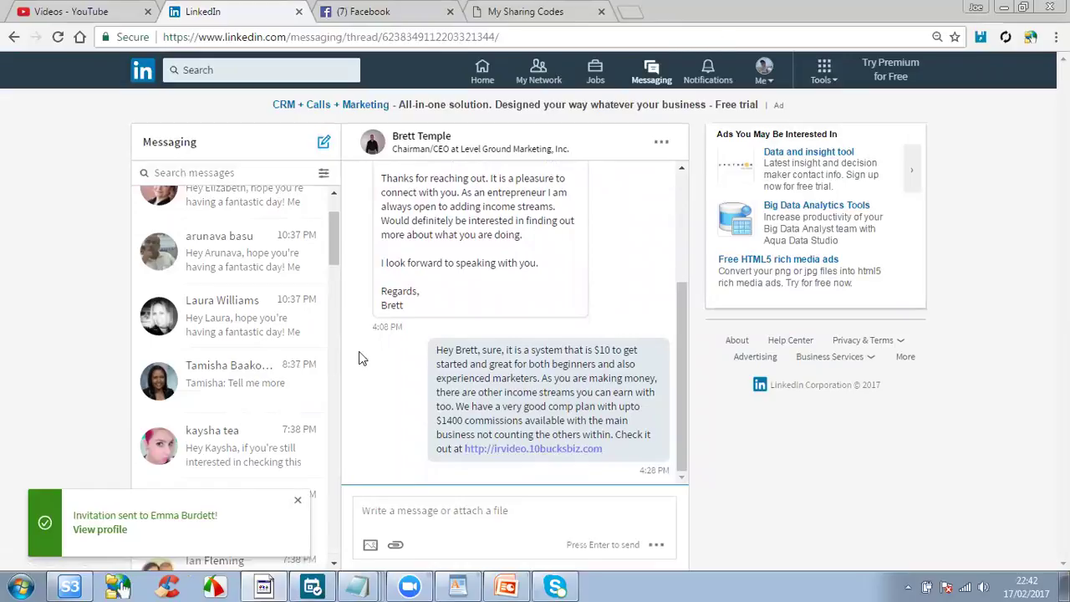
# Open the irvideo.10bucksbiz.com webinar link from the chat, skim the page, and return to LinkedIn
pyautogui.click(533, 449)
pyautogui.scroll(-2, 530, 540)
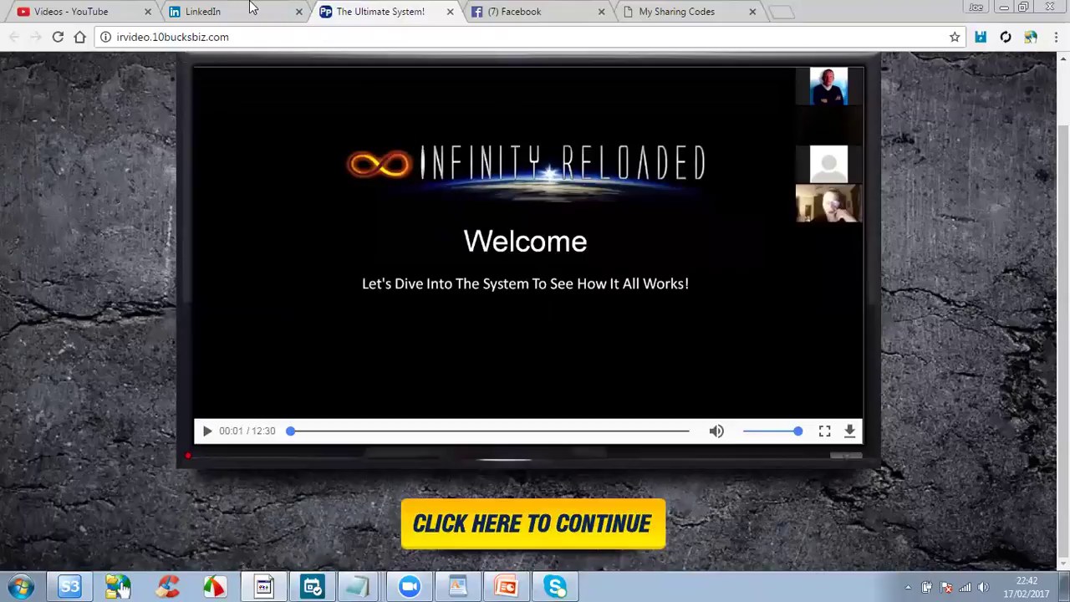
pyautogui.hotkey('ctrl', 'shift', 'Tab')
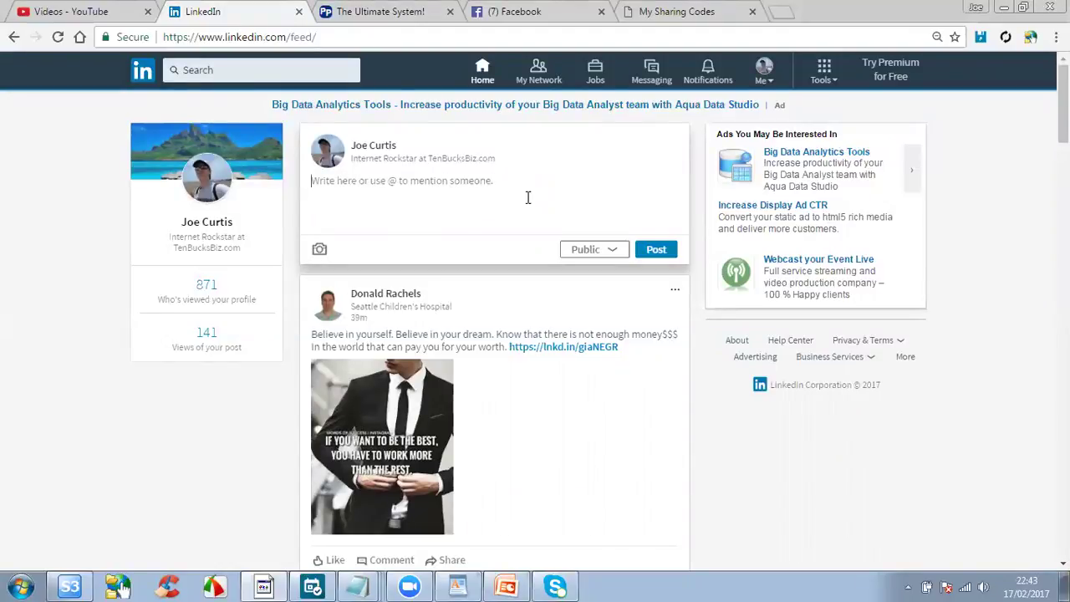
# Open and dismiss an empty post composer, then view the LinkedIn Notifications page
pyautogui.click(375, 189)
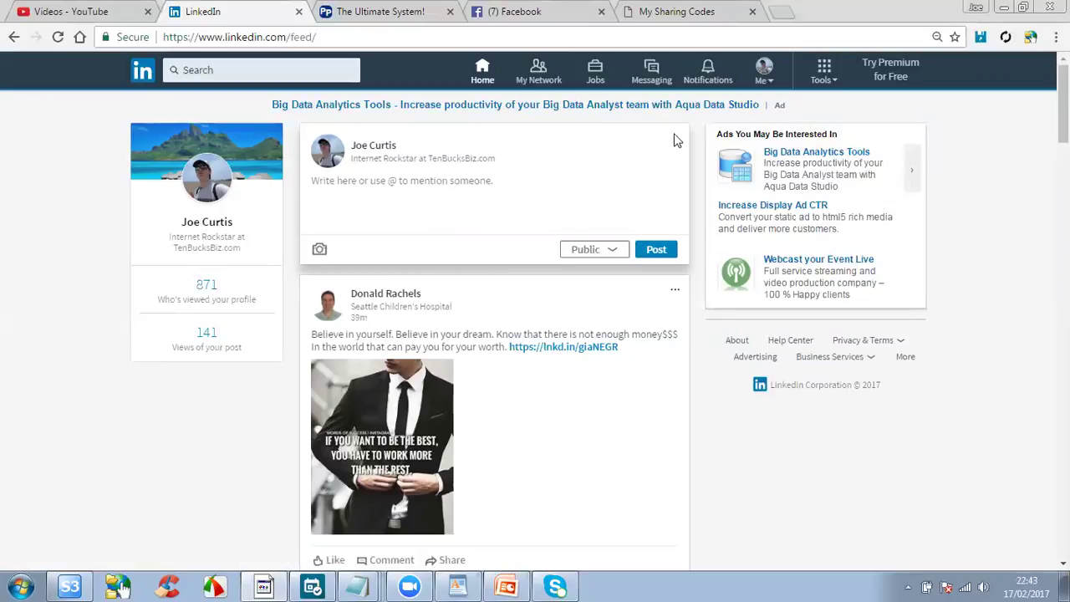
pyautogui.click(701, 151)
pyautogui.click(709, 73)
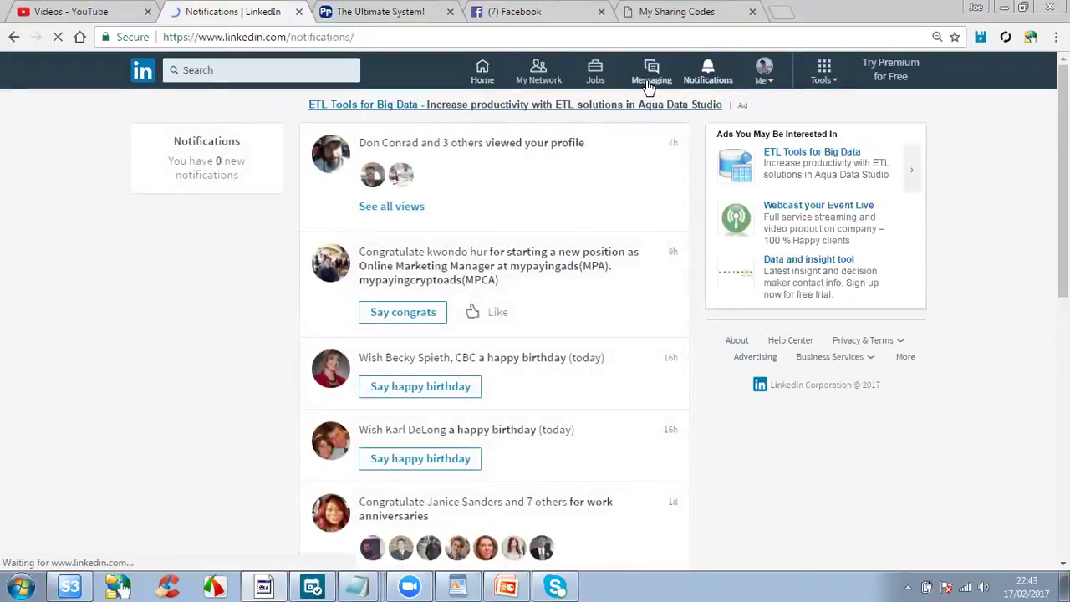
# Raise the system volume to 90, skim the notifications, and go back to the home feed
pyautogui.click(984, 587)
pyautogui.moveTo(982, 437); pyautogui.dragTo(990, 413)
pyautogui.click(79, 227)
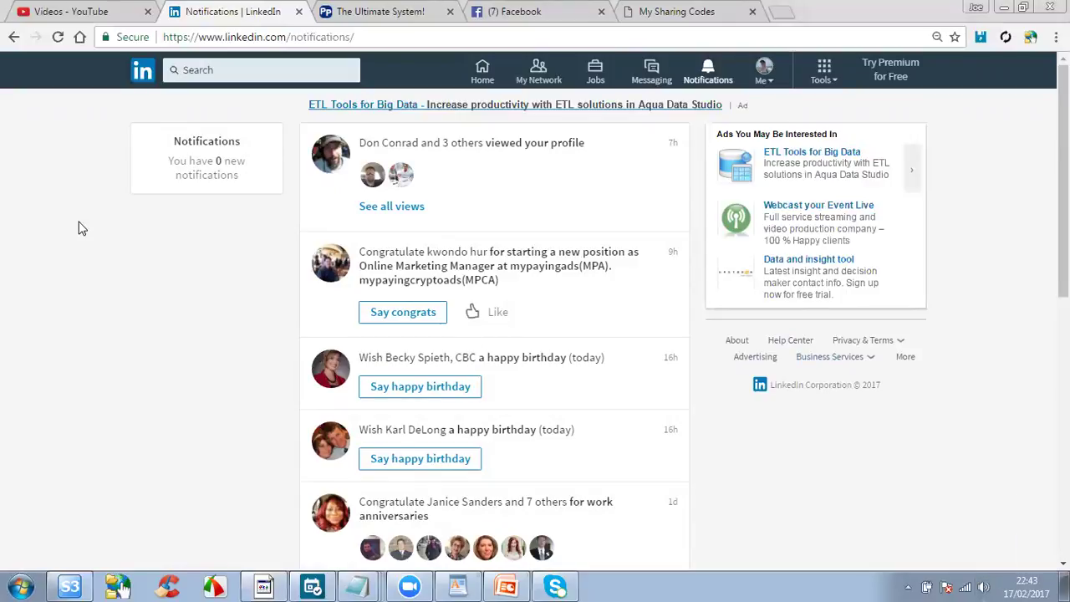
pyautogui.scroll(-2, 105, 241)
pyautogui.scroll(2, 105, 241)
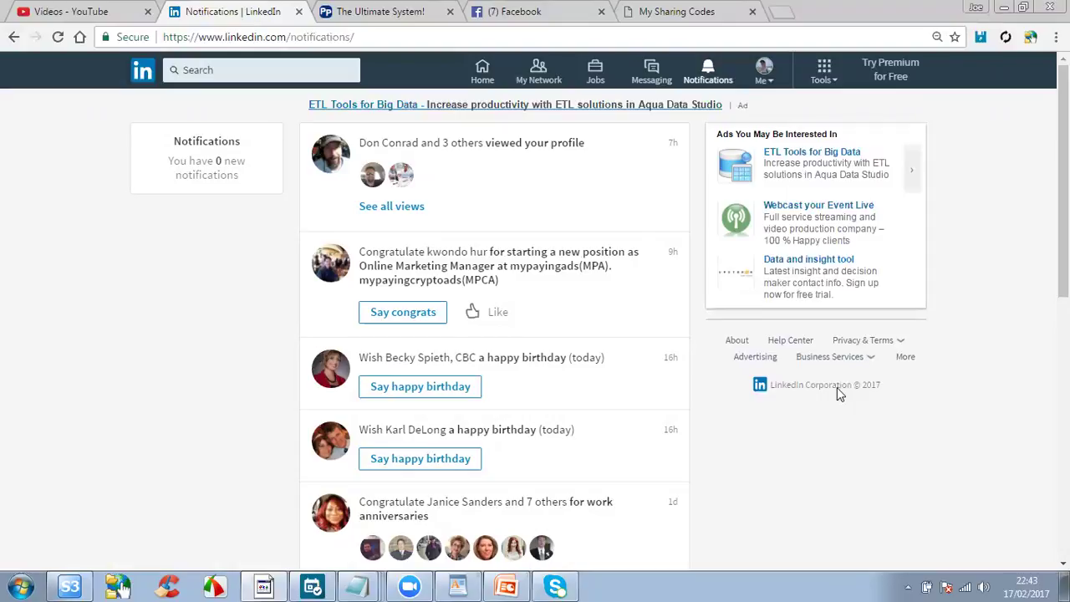
pyautogui.hotkey('alt', 'Left')
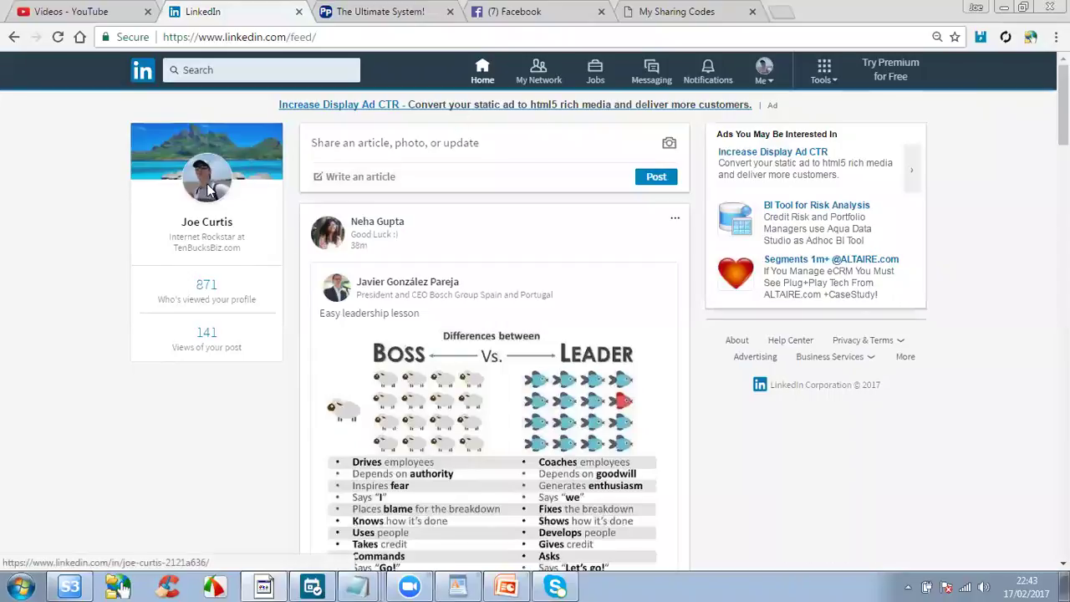
pyautogui.click(205, 186)
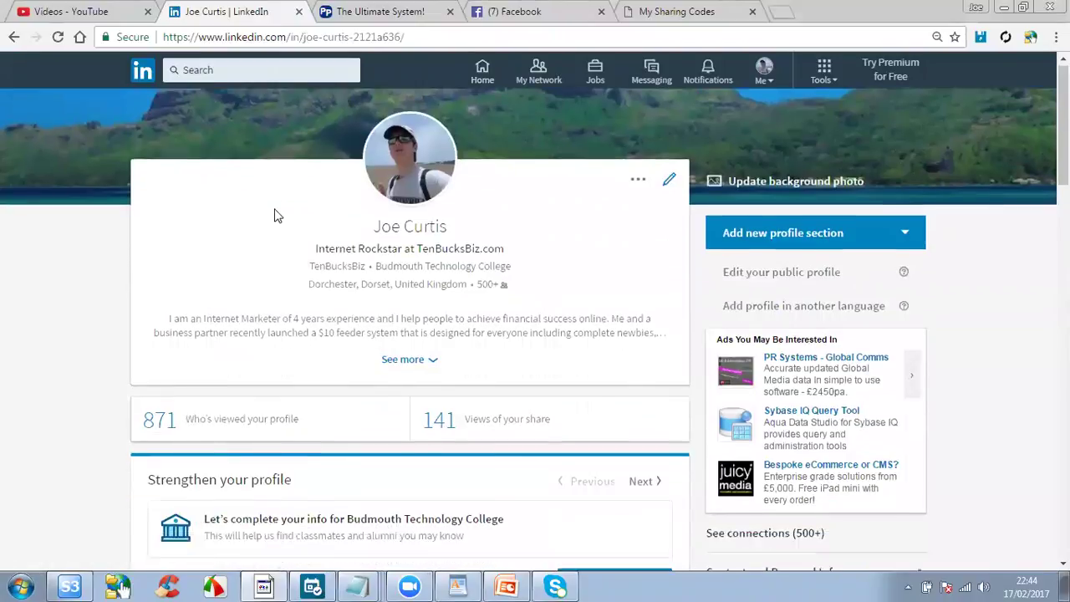
pyautogui.scroll(-2, 318, 215)
pyautogui.scroll(-1, 318, 219)
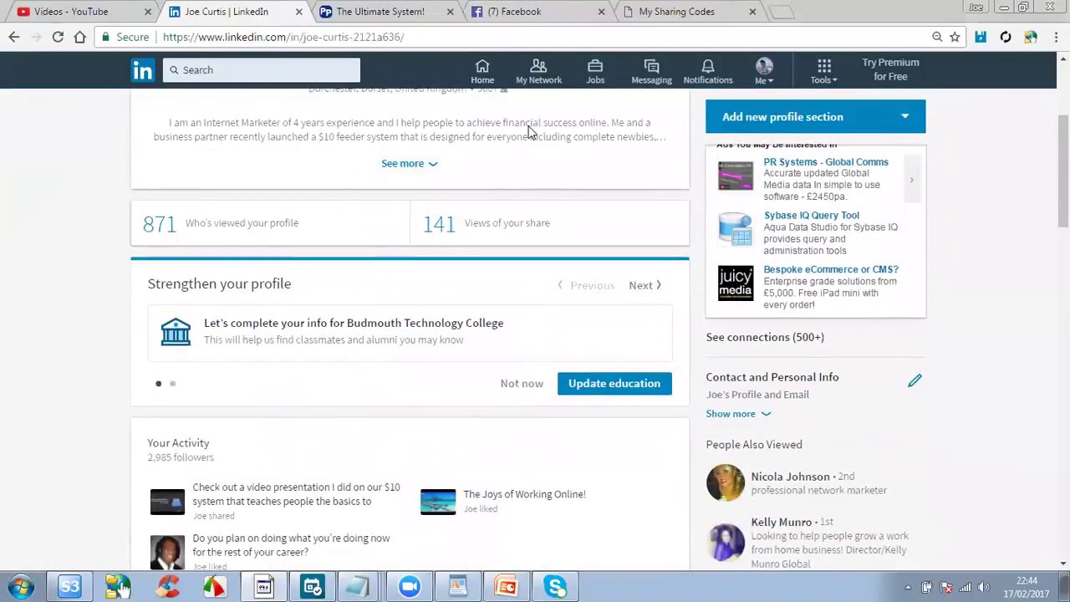
pyautogui.scroll(-3, 406, 167)
pyautogui.scroll(1, 402, 167)
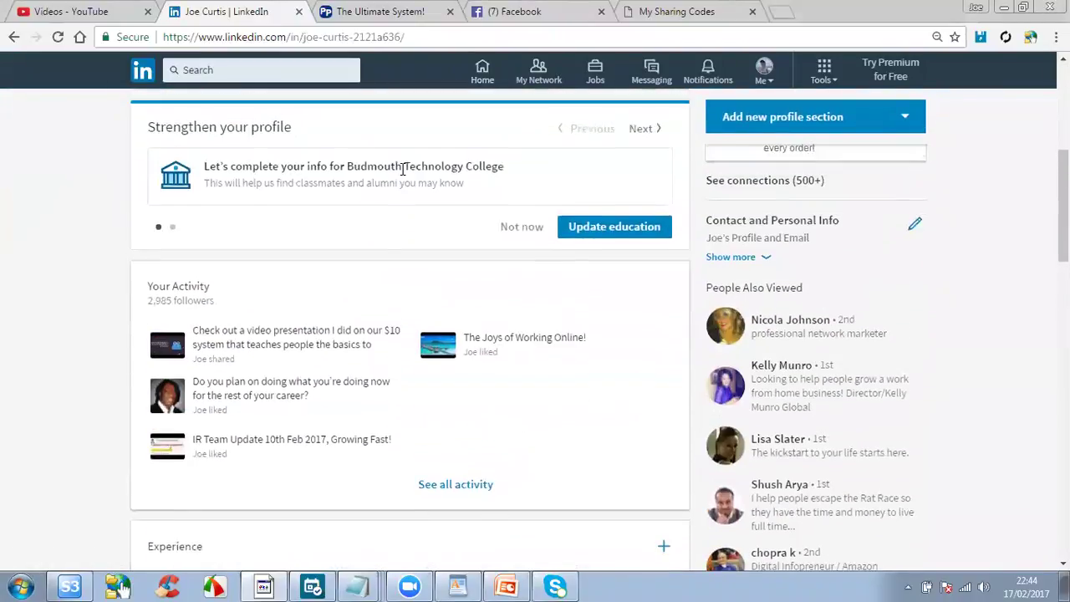
pyautogui.scroll(5, 401, 171)
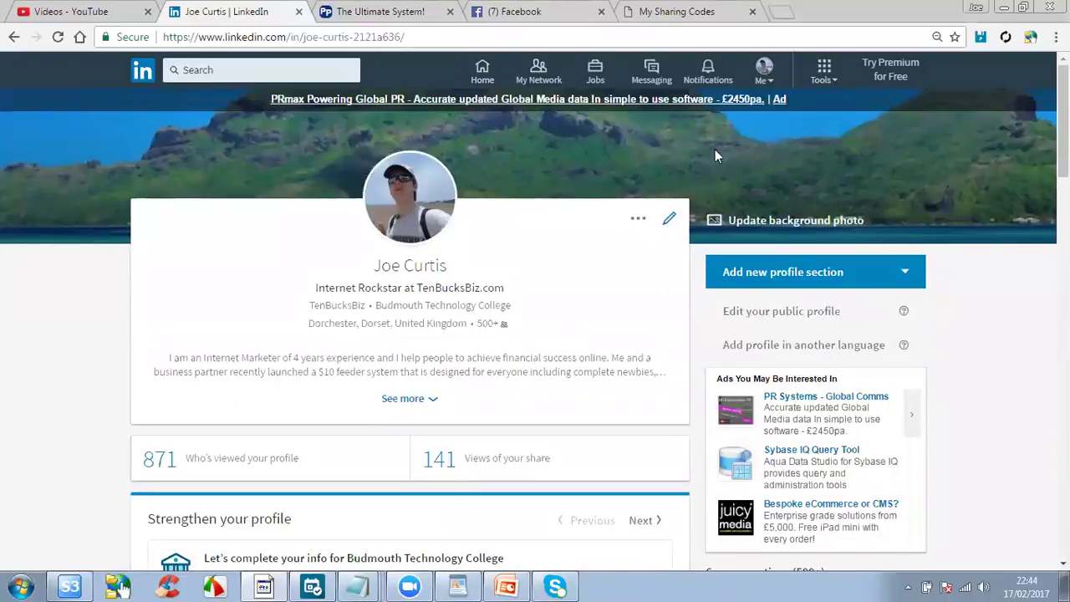
pyautogui.scroll(-1, 660, 197)
pyautogui.scroll(1, 660, 198)
pyautogui.scroll(-3, 762, 172)
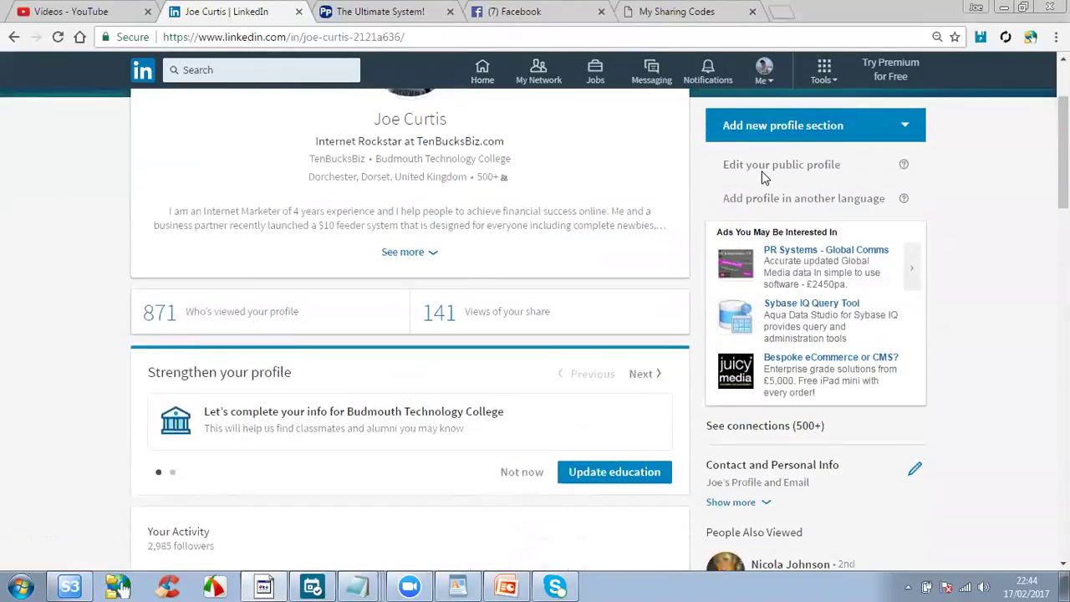
pyautogui.scroll(-3, 760, 179)
pyautogui.scroll(-6, 759, 178)
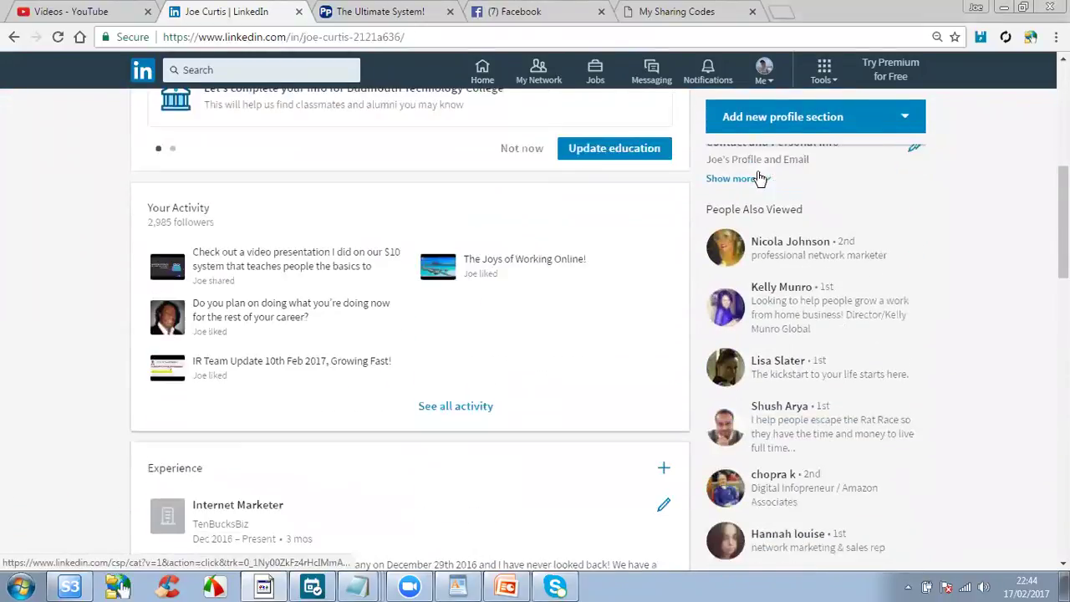
pyautogui.scroll(-1, 413, 243)
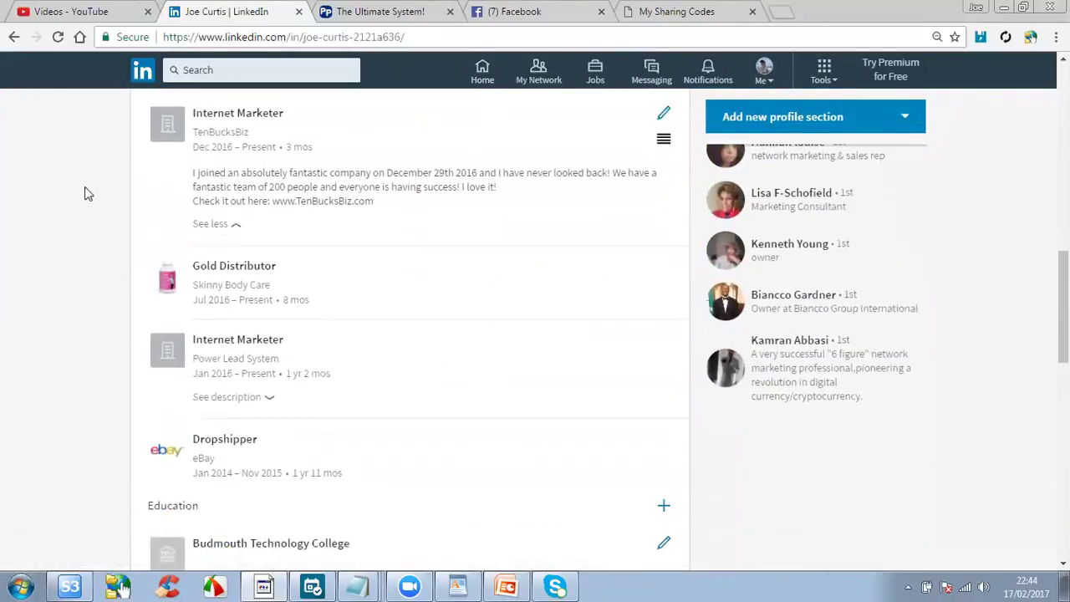
pyautogui.scroll(-1, 524, 220)
pyautogui.scroll(1, 178, 229)
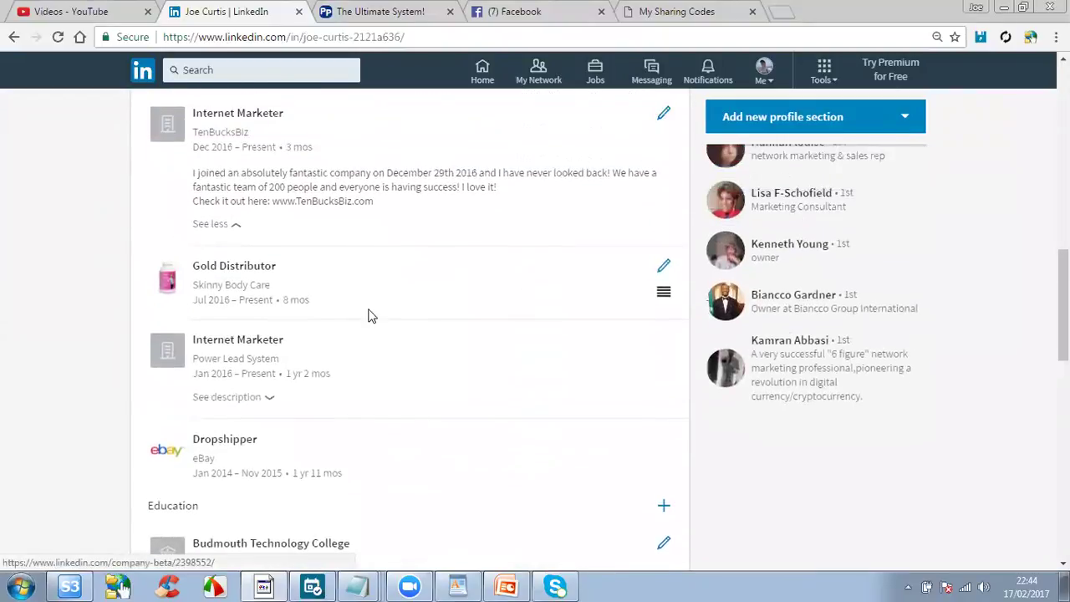
pyautogui.scroll(2, 365, 335)
pyautogui.scroll(-1, 411, 361)
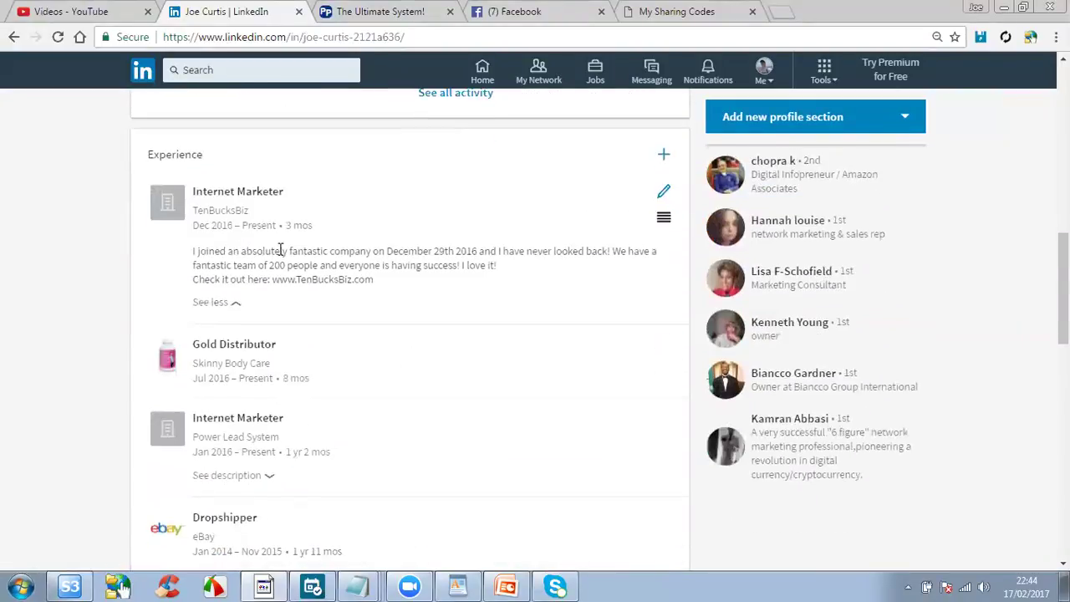
pyautogui.scroll(-6, 342, 266)
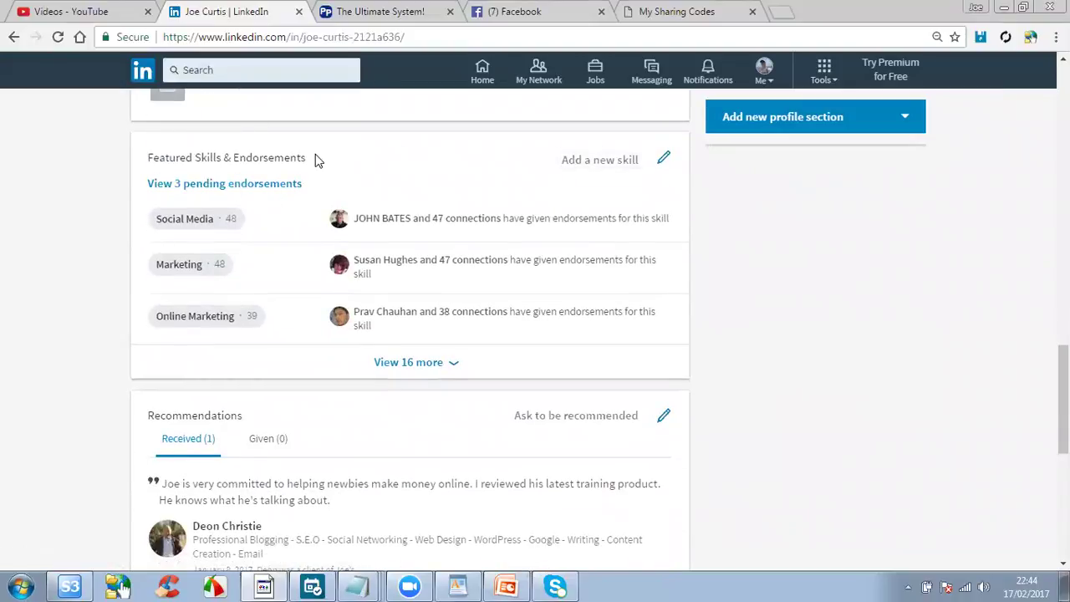
pyautogui.scroll(-3, 315, 159)
pyautogui.scroll(-3, 342, 162)
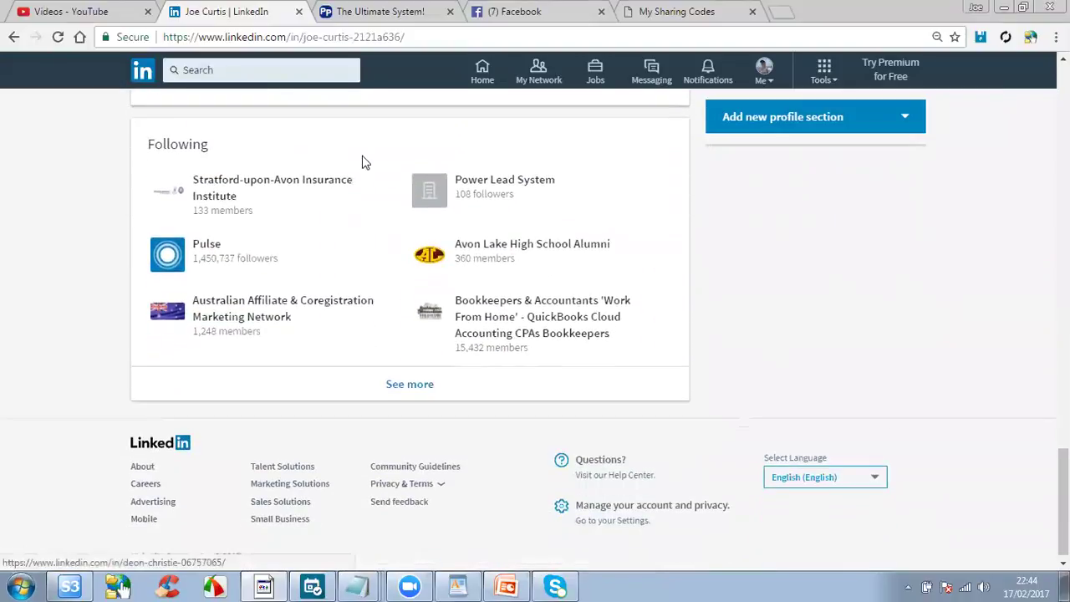
pyautogui.scroll(15, 477, 235)
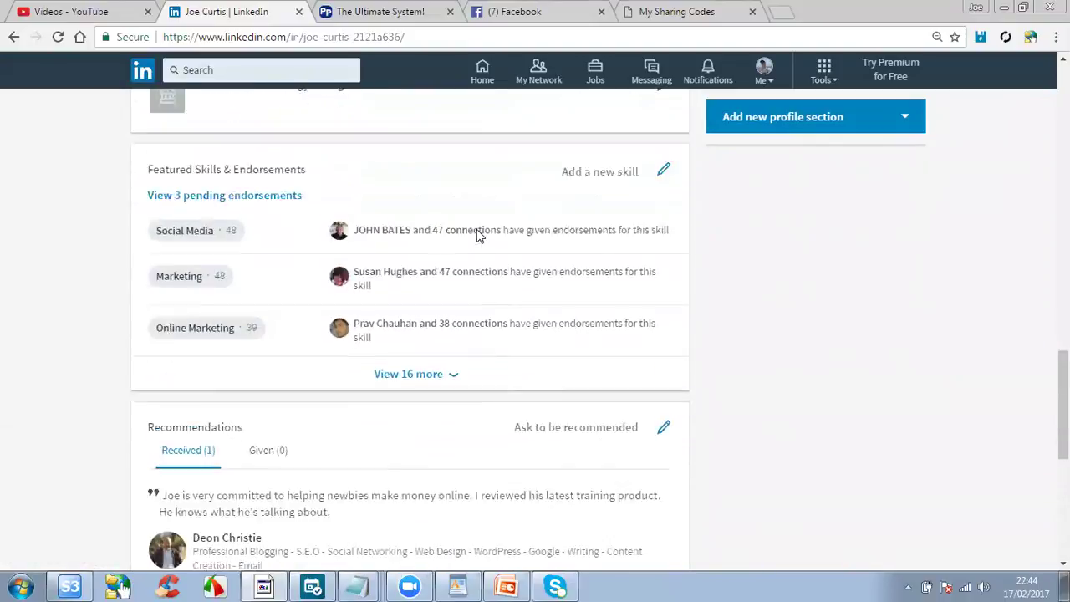
pyautogui.scroll(5, 477, 235)
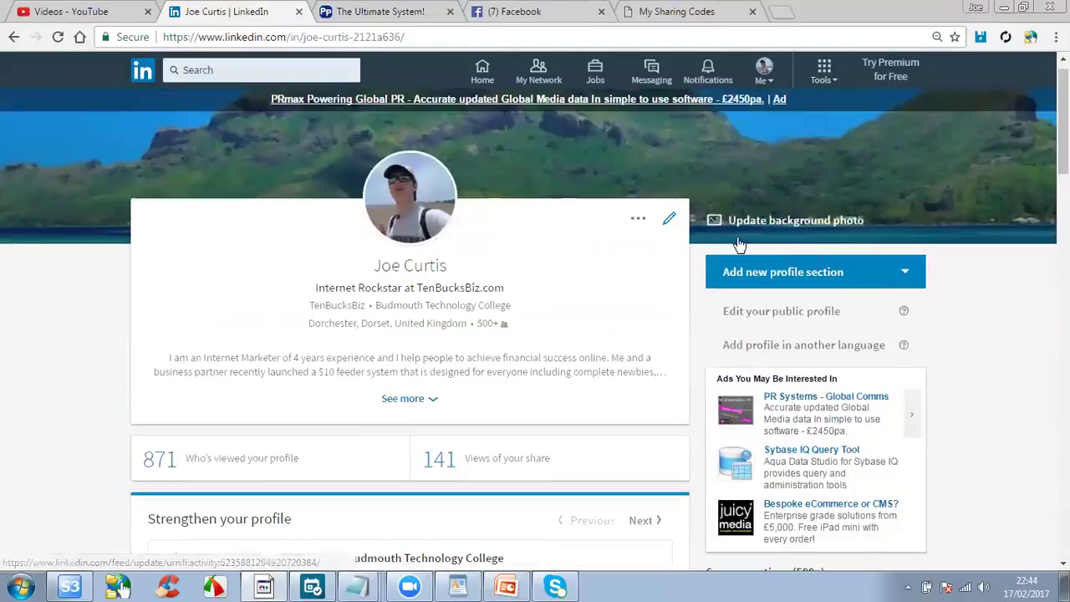
pyautogui.scroll(-1, 835, 297)
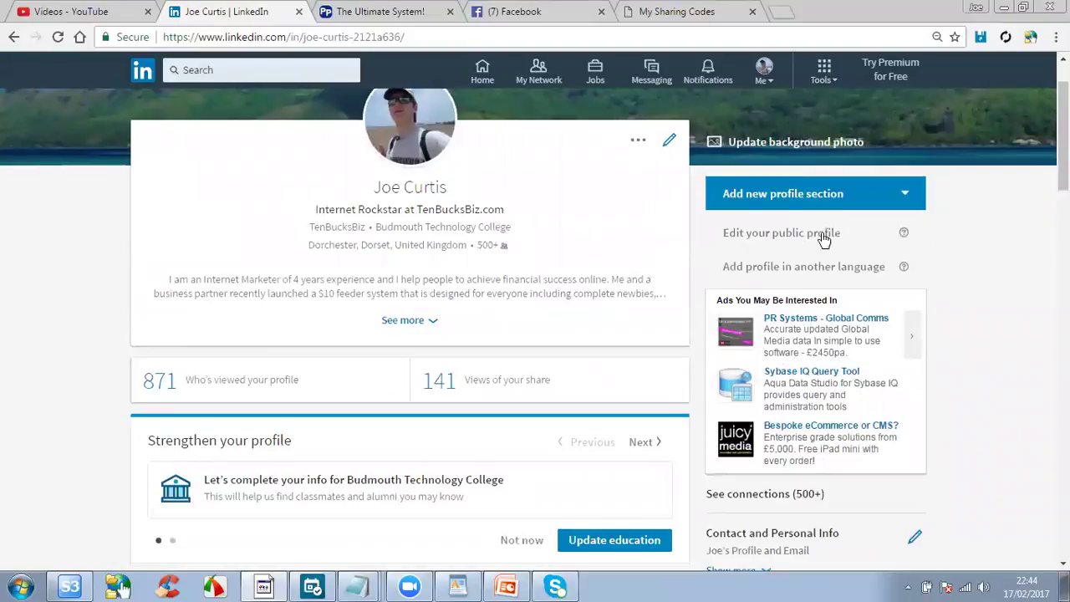
pyautogui.scroll(-1, 631, 229)
pyautogui.scroll(-1, 630, 229)
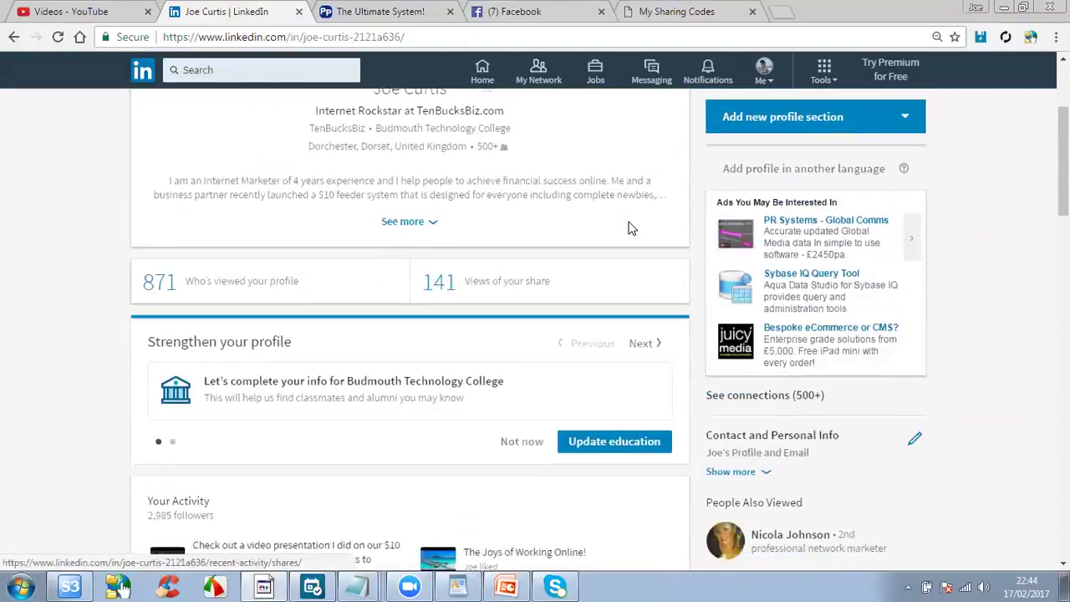
pyautogui.scroll(2, 629, 227)
pyautogui.scroll(-2, 631, 227)
pyautogui.scroll(2, 877, 276)
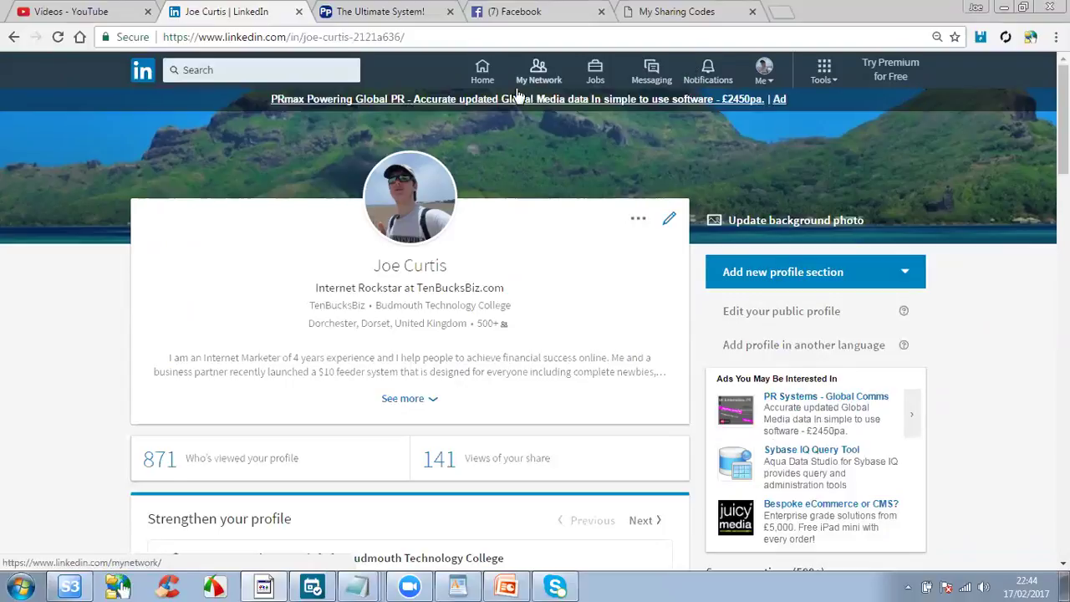
# Bring up and dismiss the recent search suggestions, then scroll the feed
pyautogui.click(250, 70)
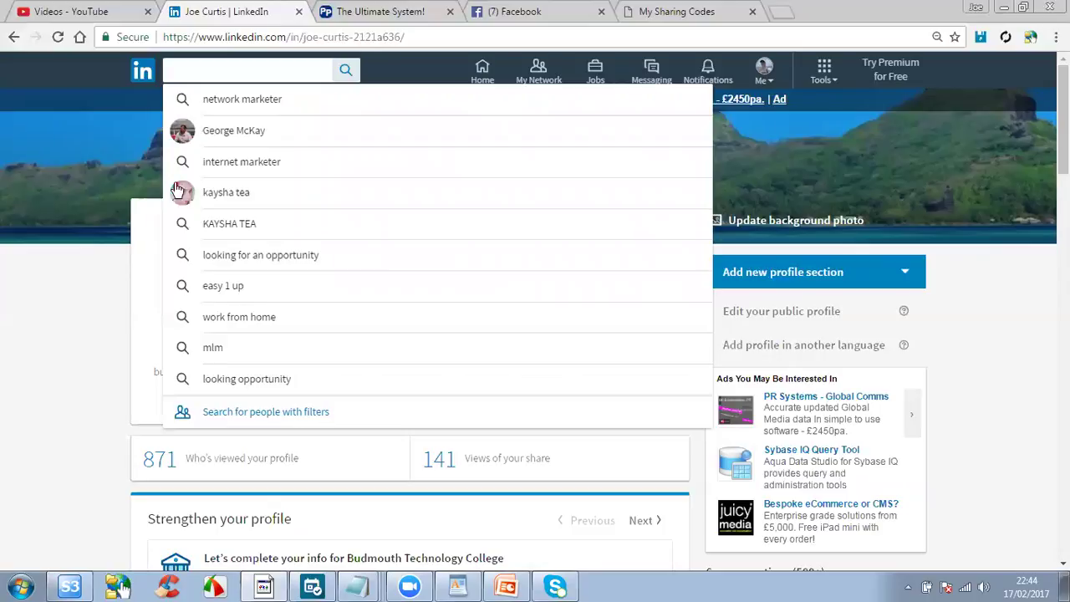
pyautogui.click(99, 260)
pyautogui.scroll(-5, 116, 256)
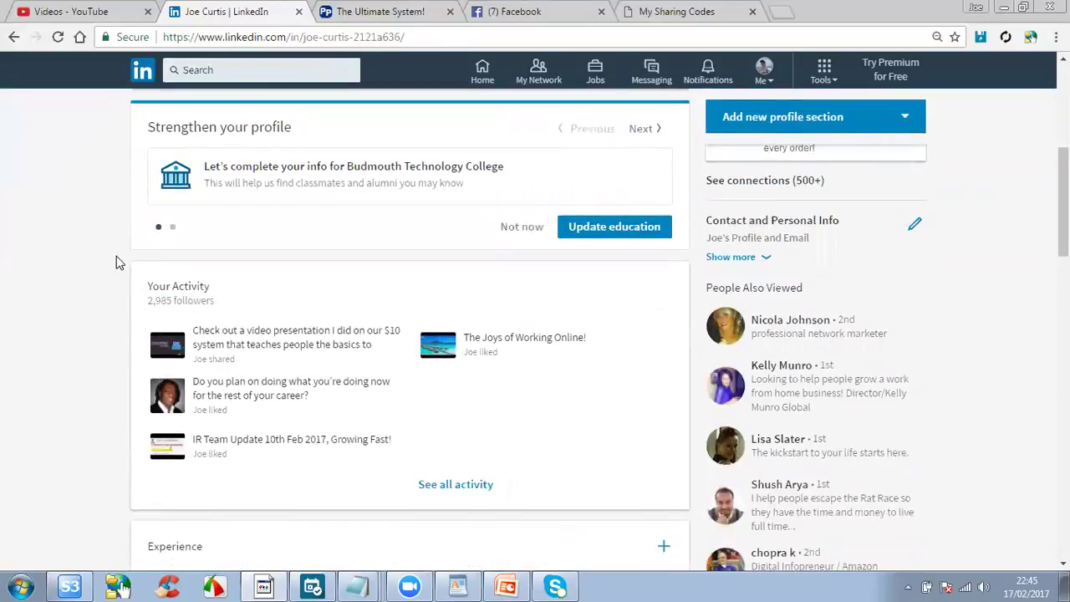
# Browse People you may know on My Network, then switch to another browser tab
pyautogui.click(528, 80)
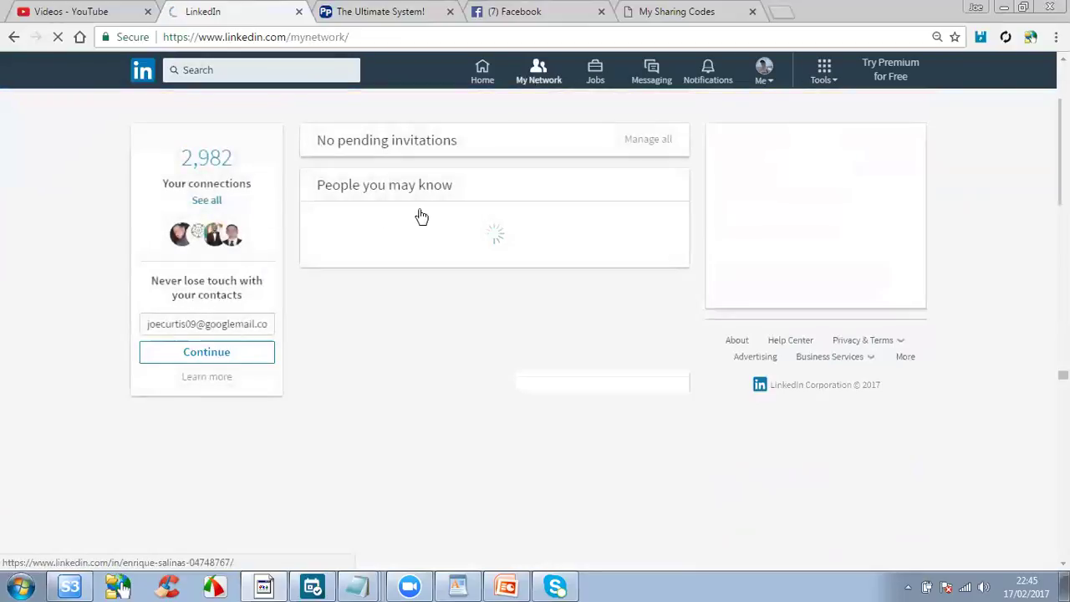
pyautogui.scroll(-5, 460, 209)
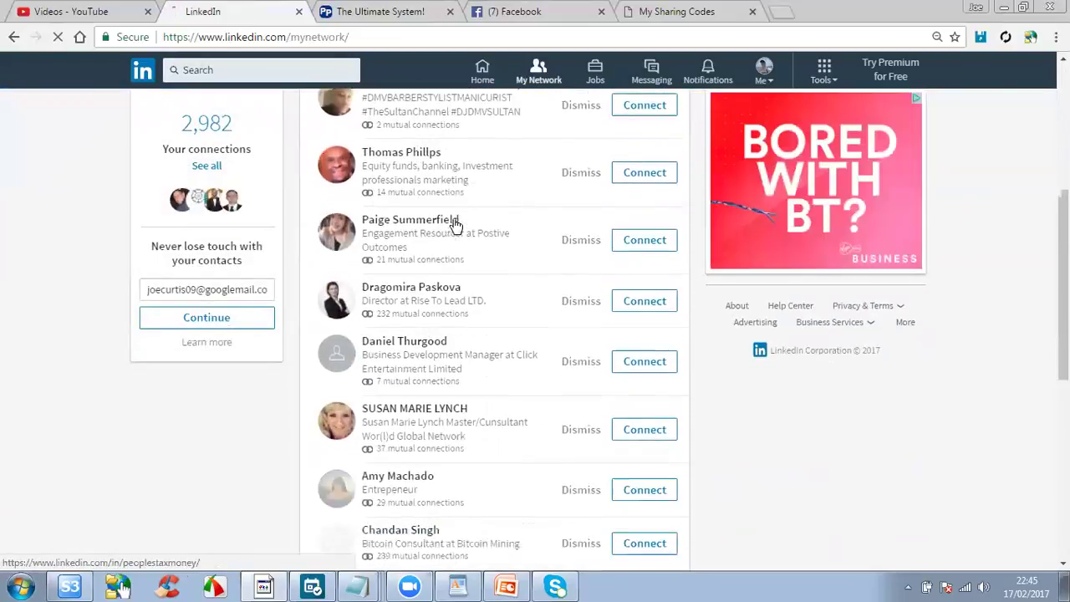
pyautogui.scroll(2, 422, 224)
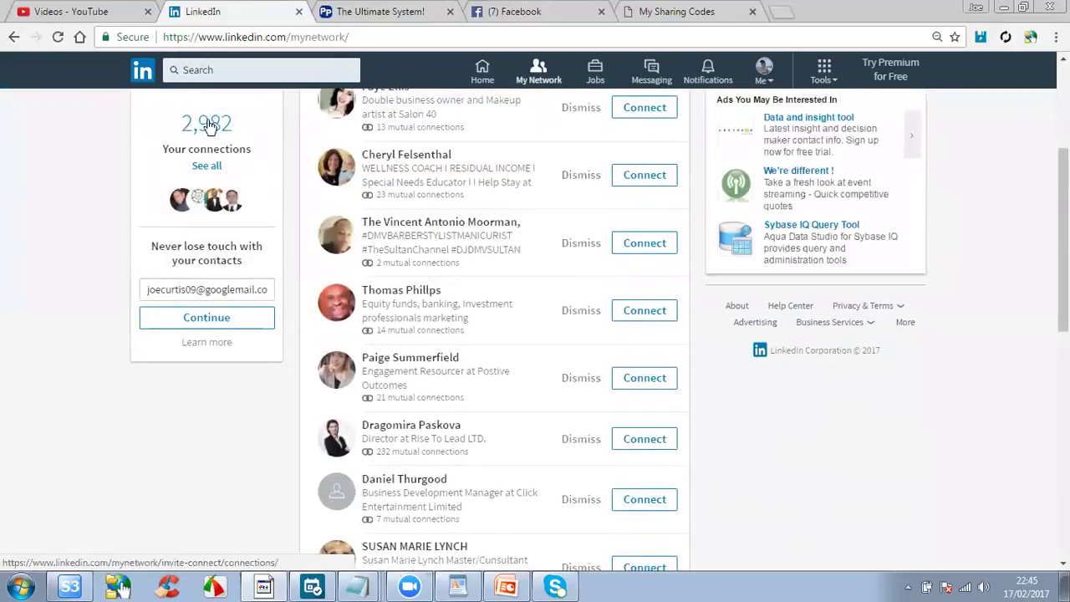
pyautogui.scroll(-1, 477, 195)
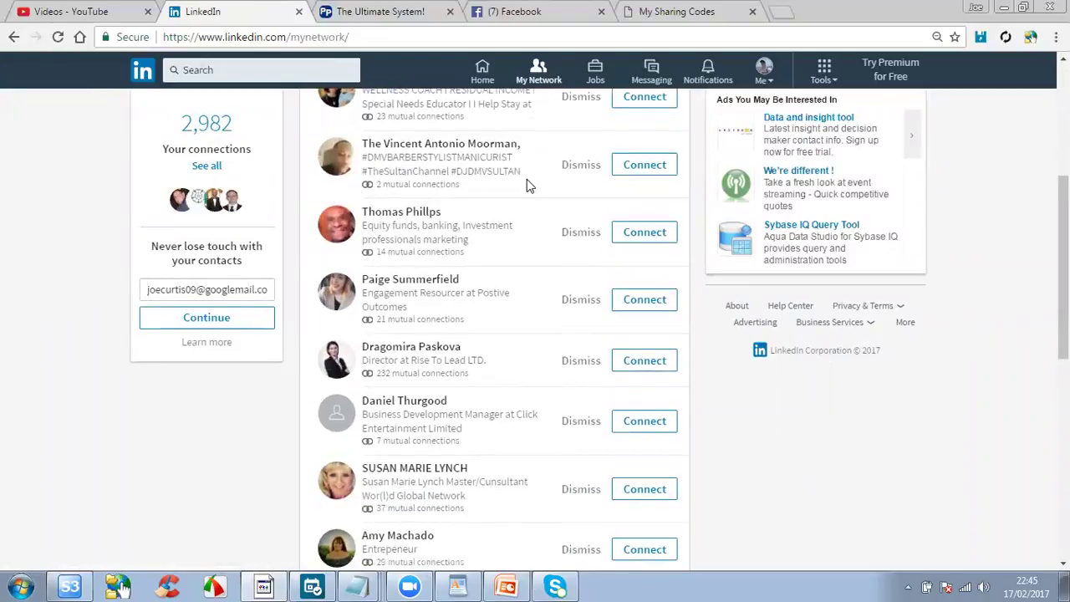
pyautogui.scroll(-2, 566, 229)
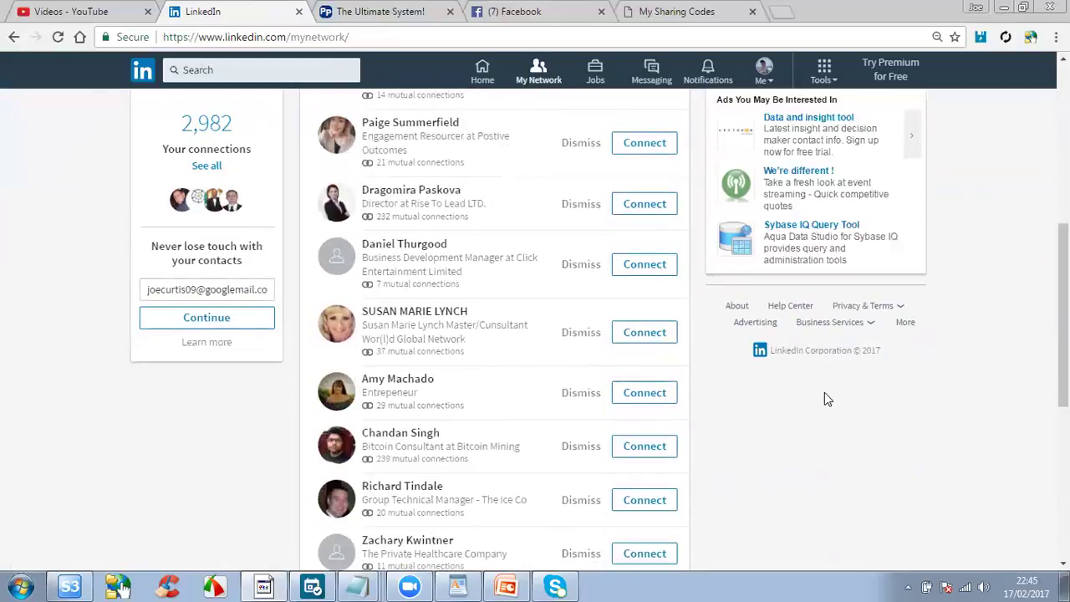
pyautogui.hotkey('ctrl', 'shift', 'Tab')
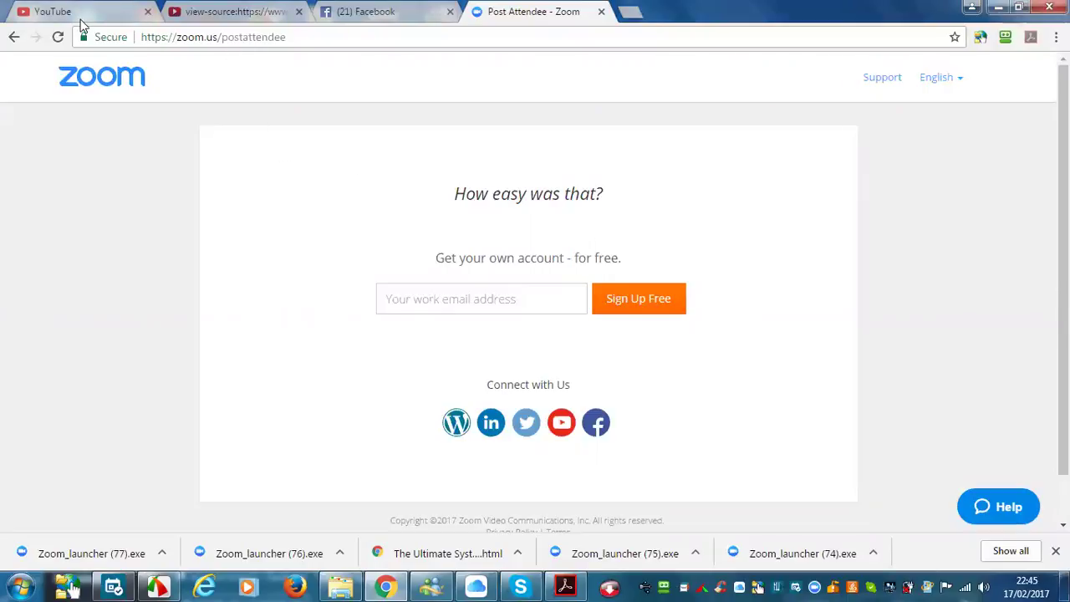
# In YouTube Creator Studio's Videos list, select the Infinity Reloaded Welcome Video (7 views)
pyautogui.hotkey('ctrl', '1')
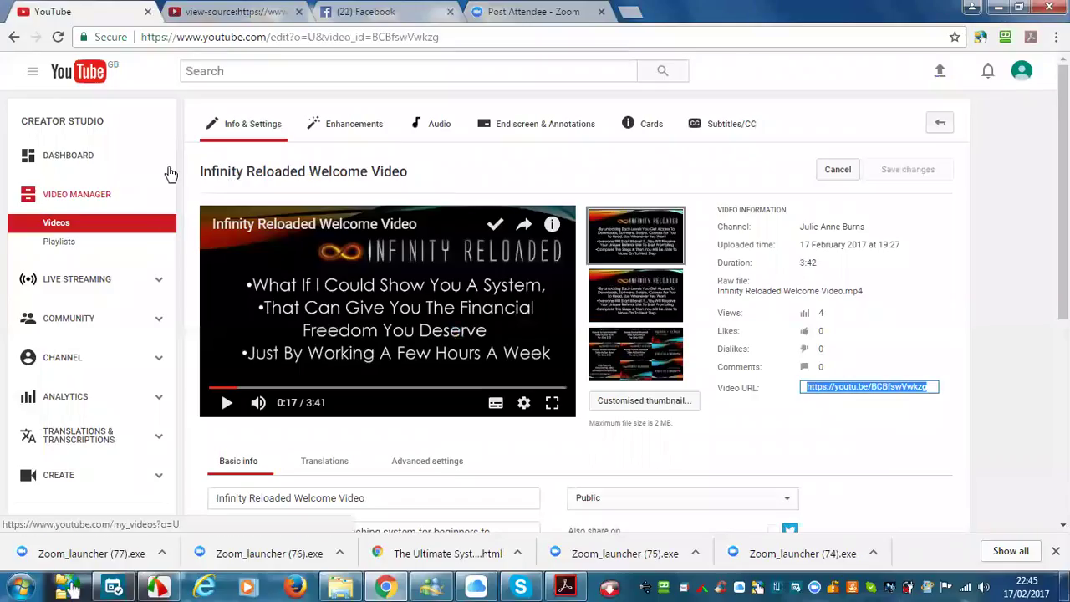
pyautogui.click(83, 203)
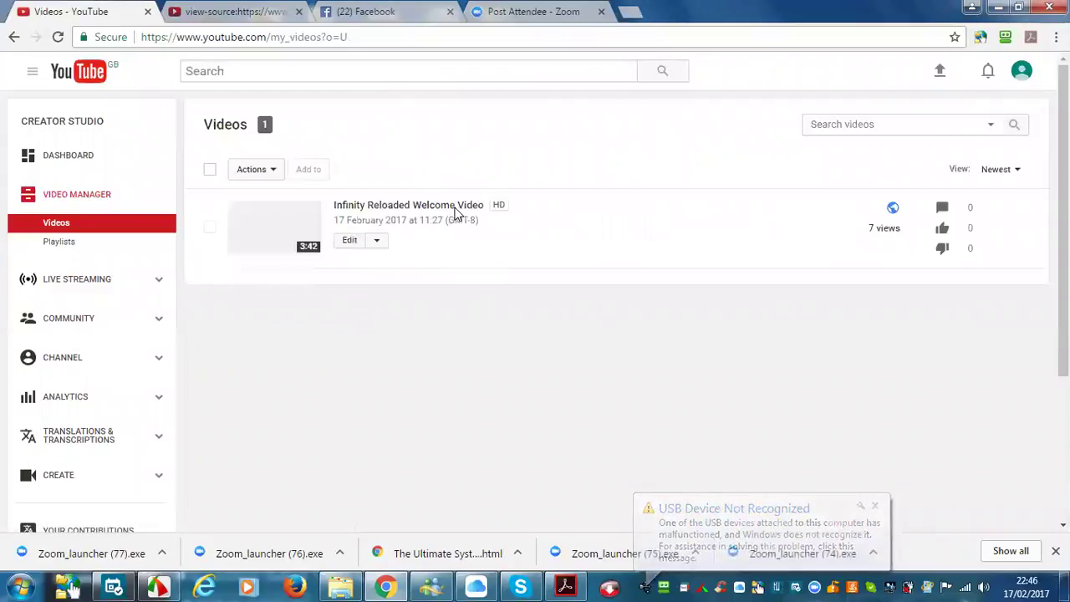
pyautogui.click(454, 210)
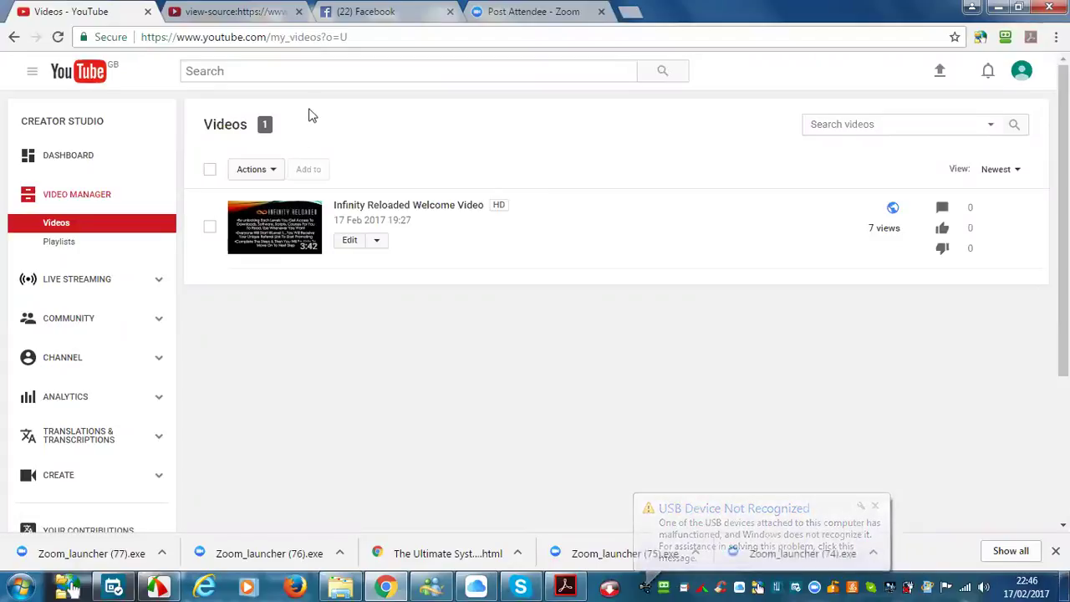
# Open the Welcome Video's Info & Settings, scroll to its tags, then switch to the page-source tab
pyautogui.click(376, 242)
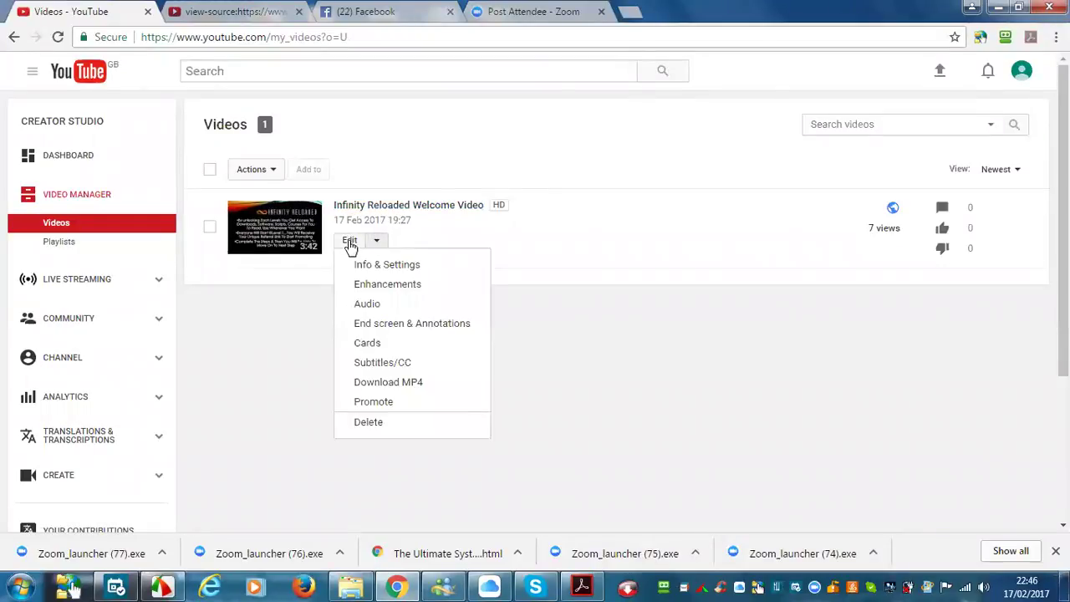
pyautogui.click(349, 242)
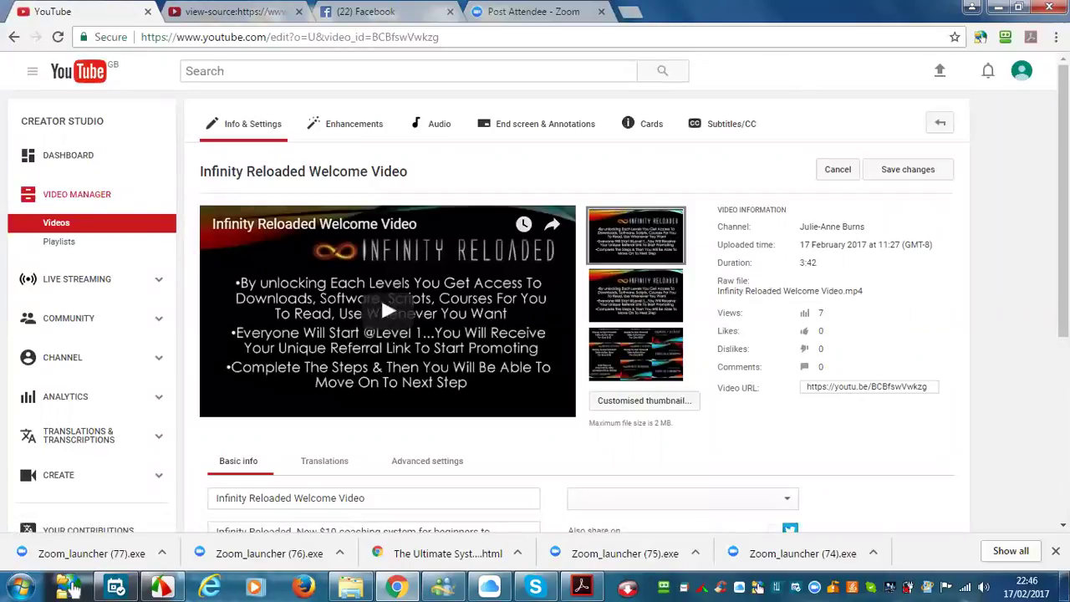
pyautogui.scroll(-2, 380, 295)
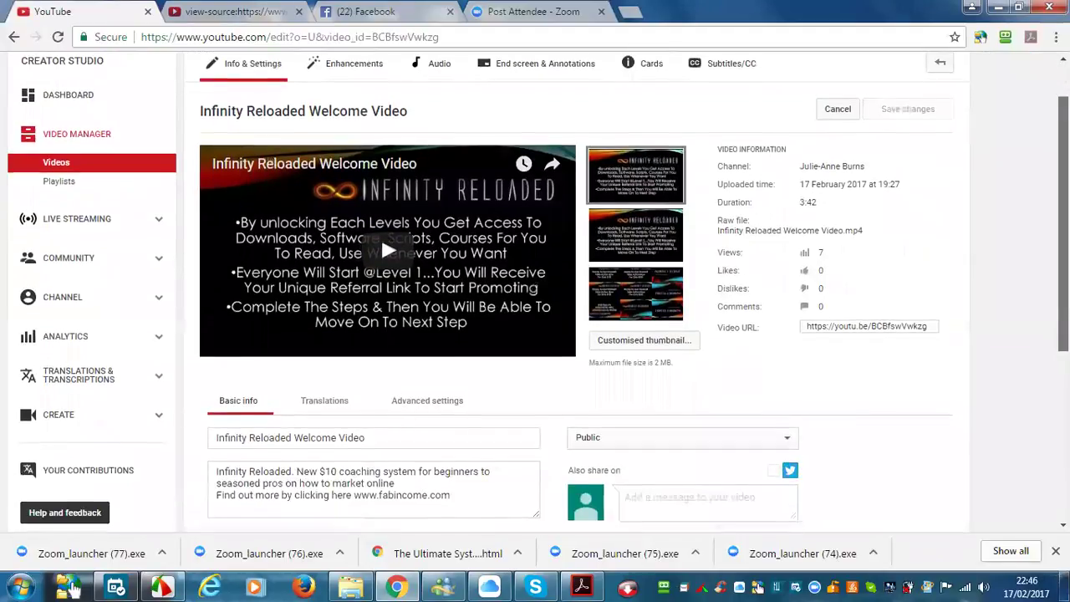
pyautogui.scroll(-3, 380, 295)
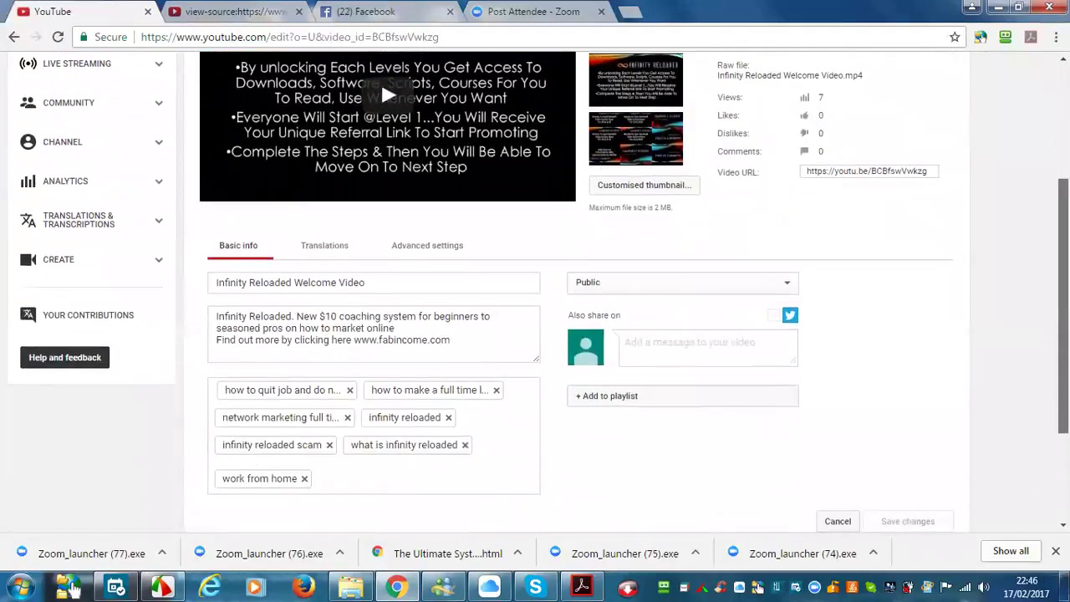
pyautogui.scroll(-1, 381, 79)
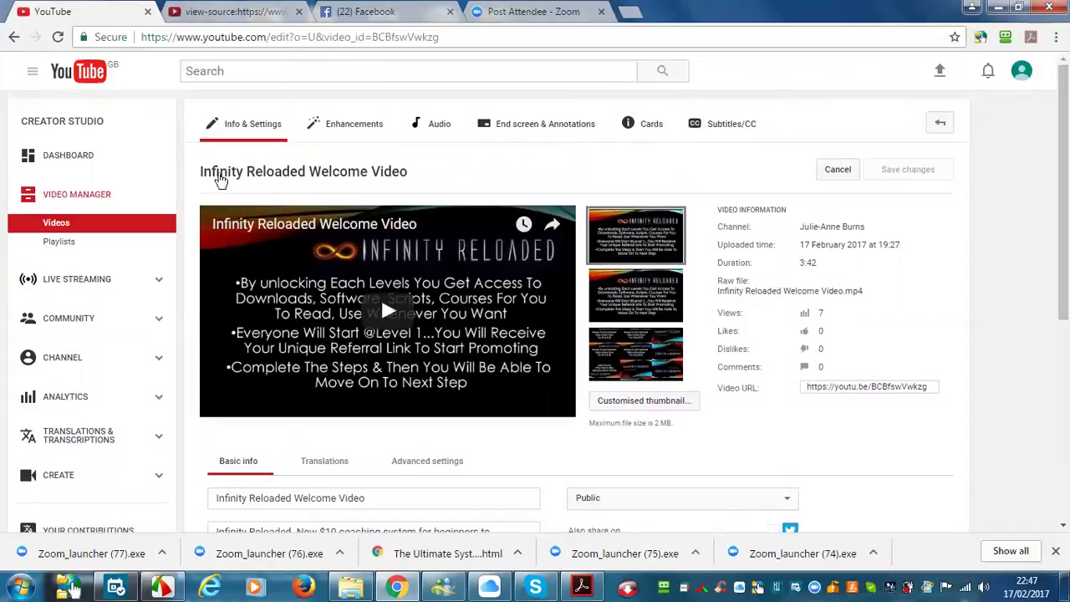
pyautogui.hotkey('ctrl', 'Tab')
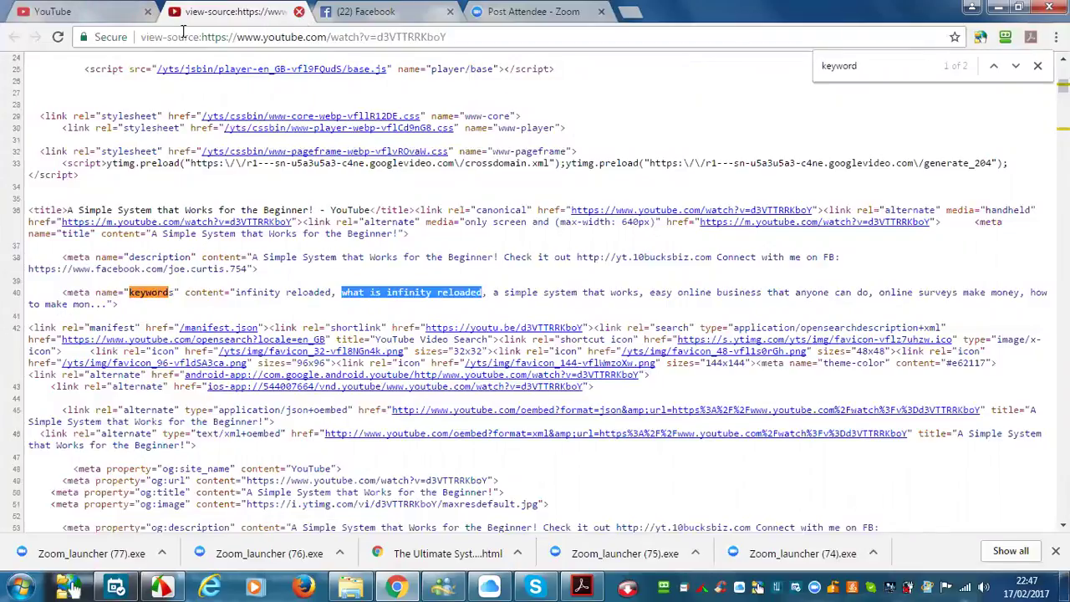
# Close the page-source tab and scroll through the Welcome Video's settings again
pyautogui.hotkey('ctrl', 'w')
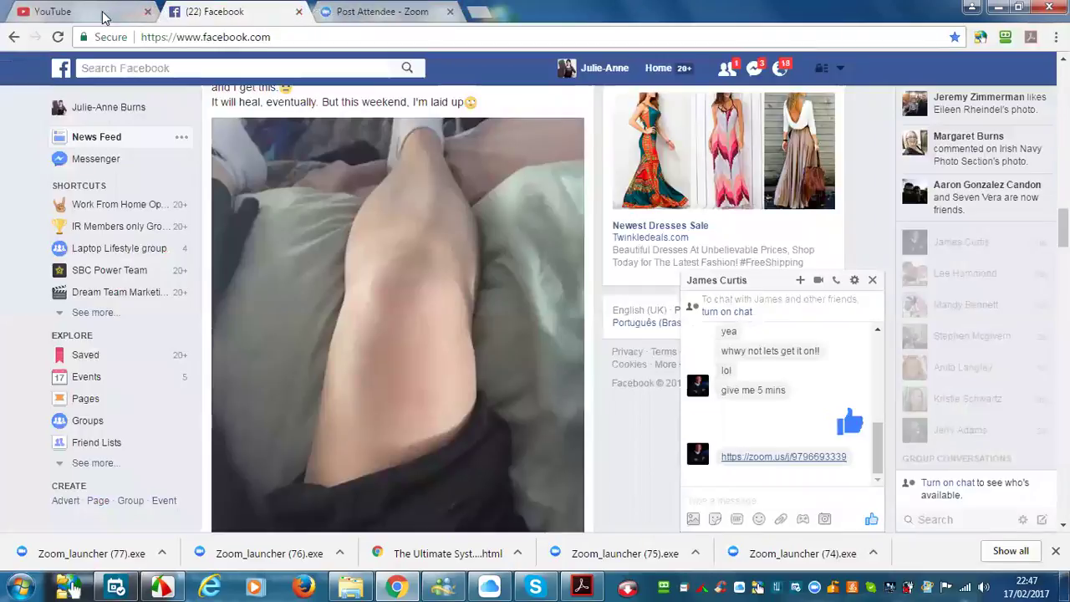
pyautogui.click(104, 17)
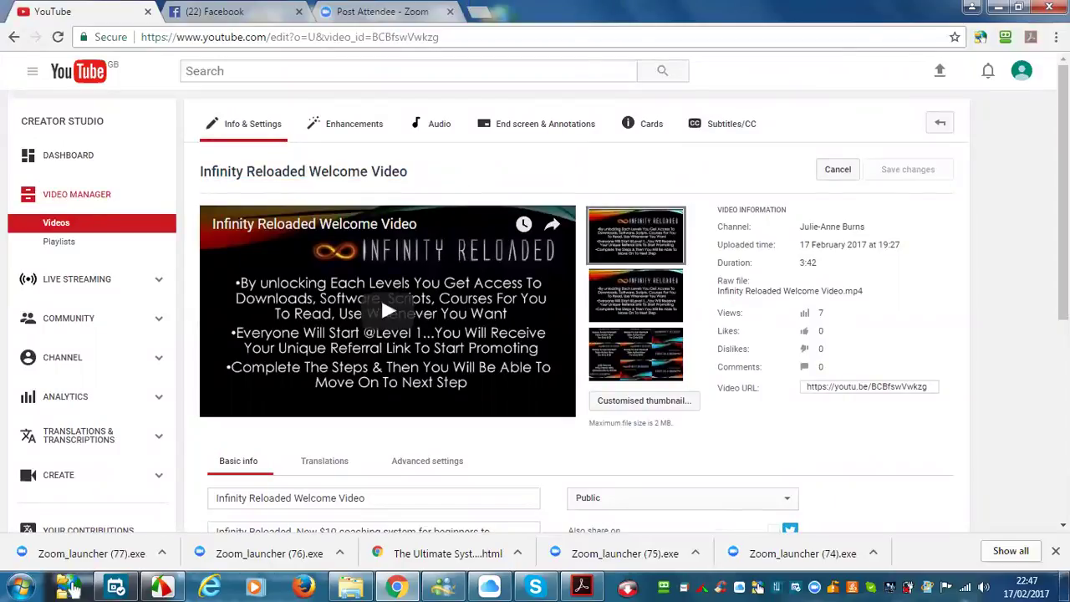
pyautogui.scroll(-3, 1064, 193)
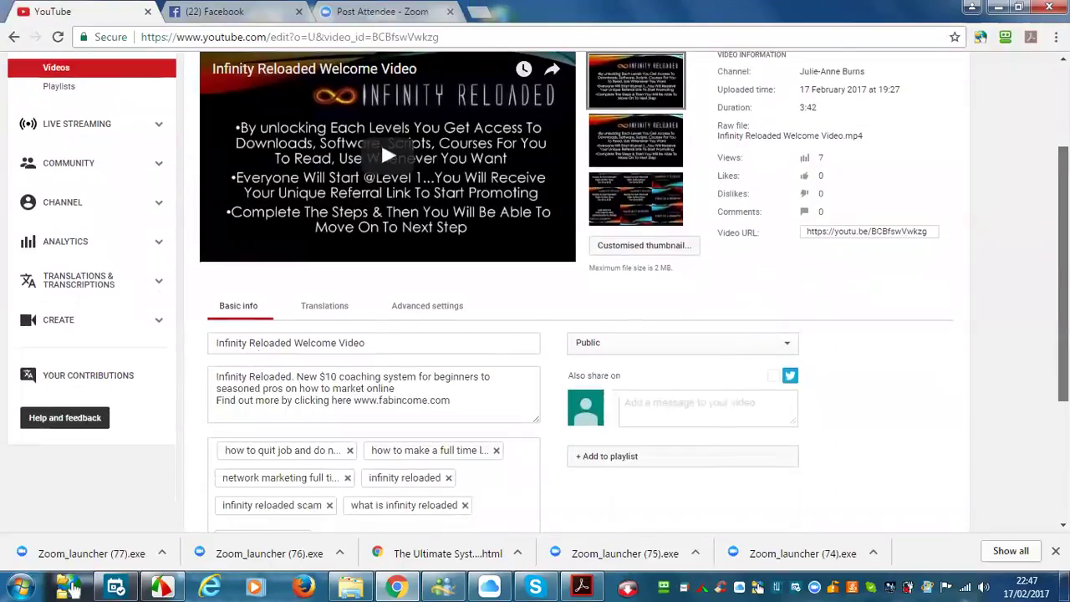
pyautogui.scroll(-1, 577, 292)
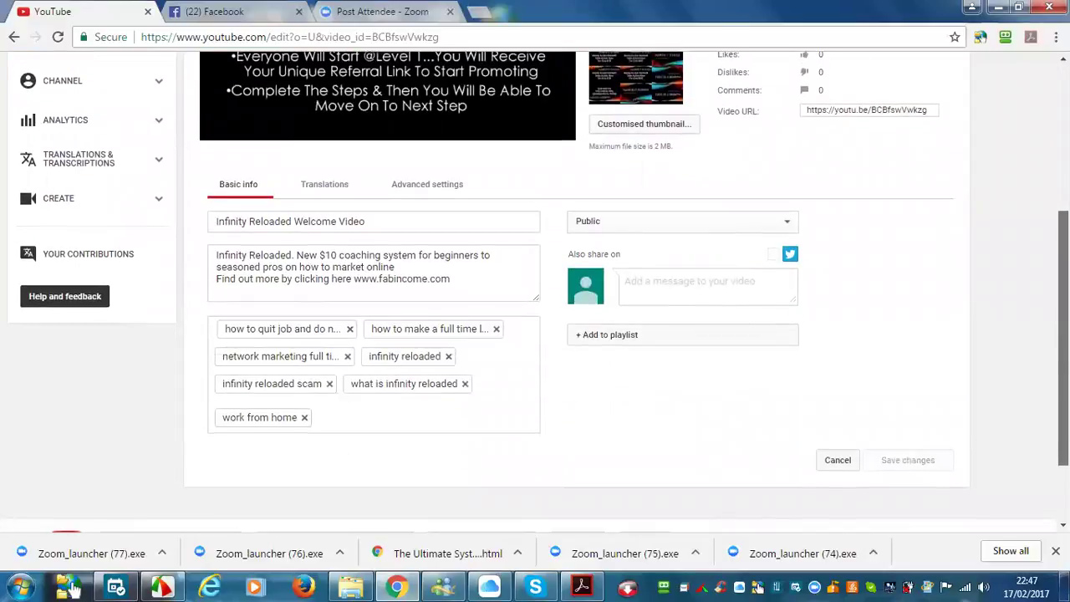
pyautogui.scroll(4, 850, 71)
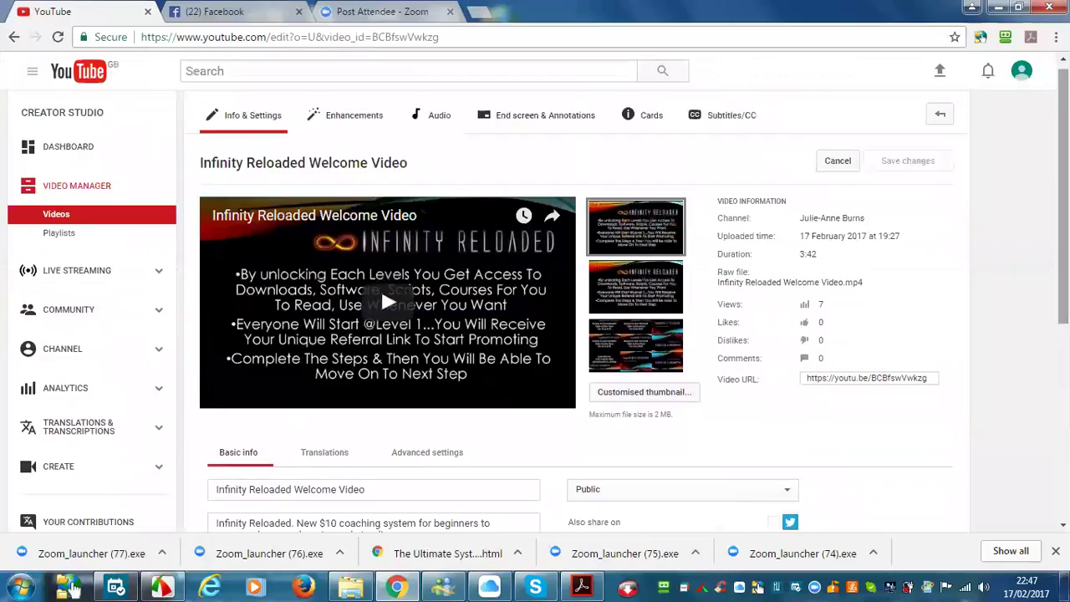
# Glance at the Facebook tab, then return and select the video's youtu.be short link
pyautogui.click(235, 17)
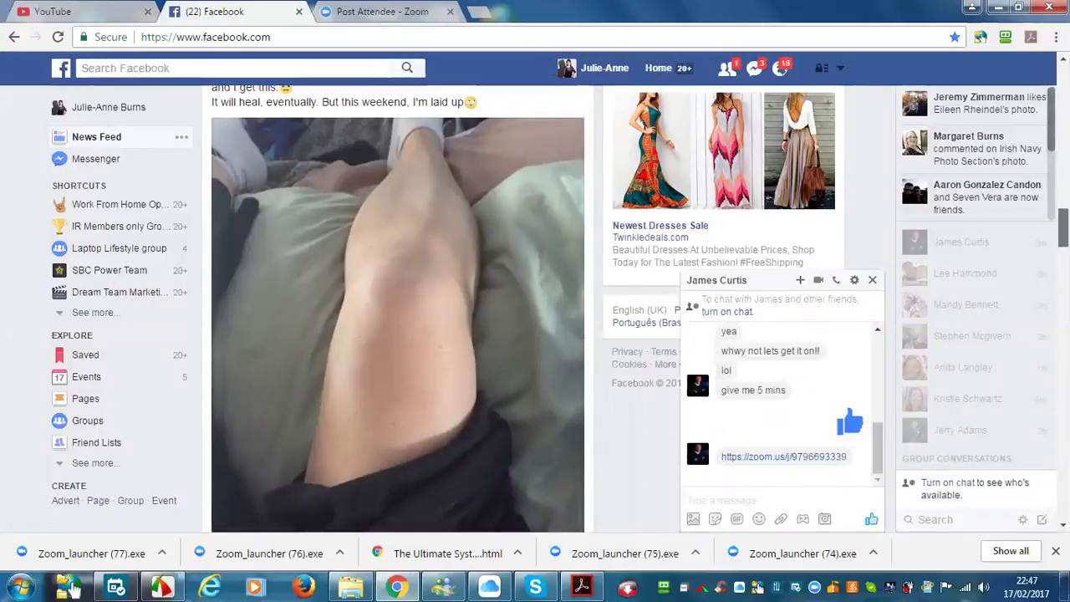
pyautogui.scroll(4, 73, 588)
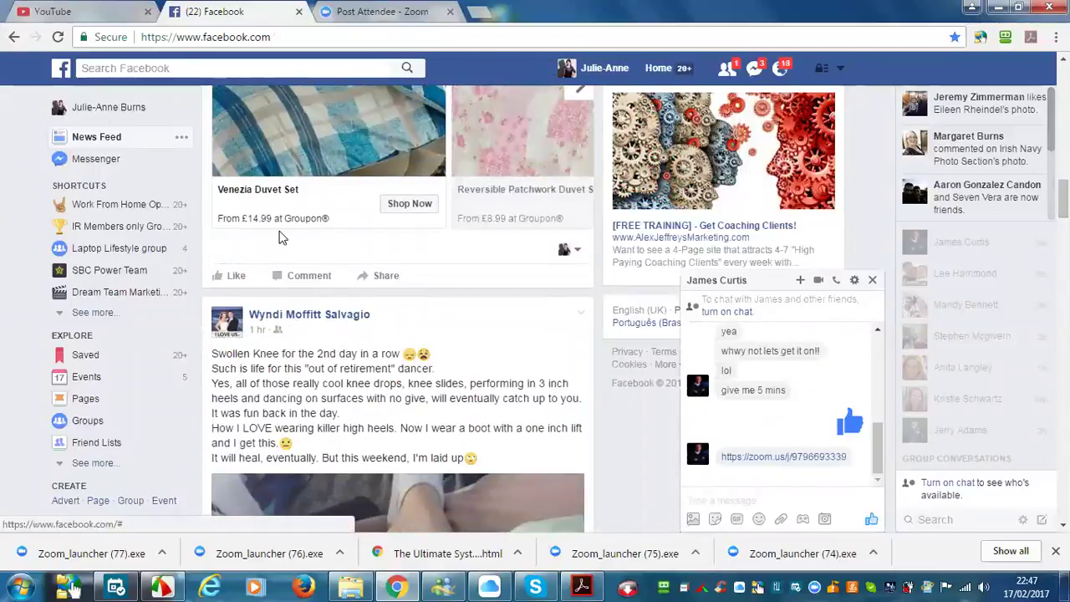
pyautogui.hotkey('ctrl', 'shift', 'Tab')
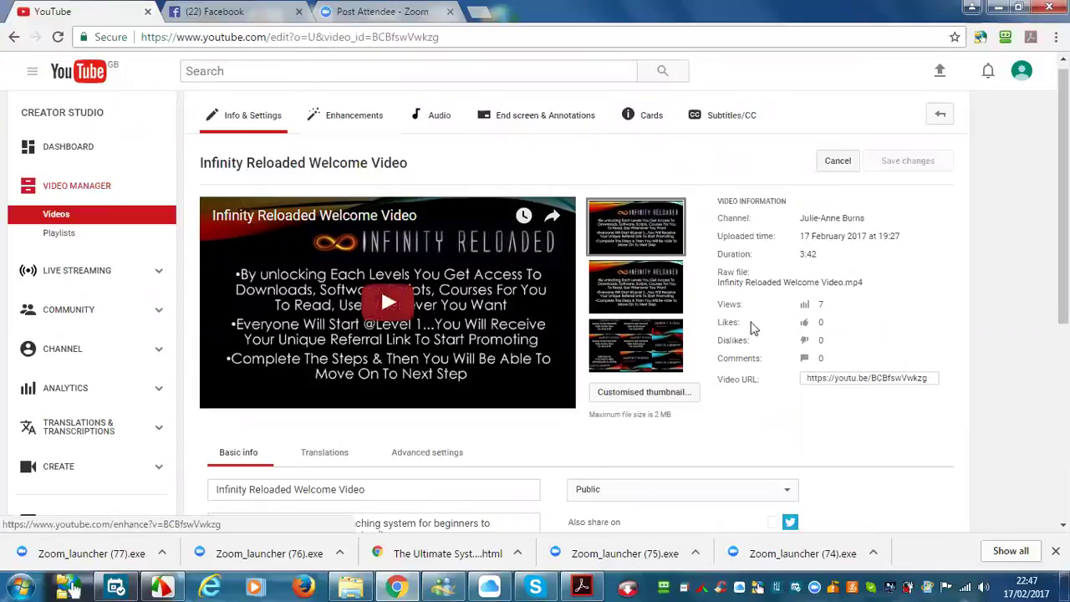
pyautogui.click(847, 383)
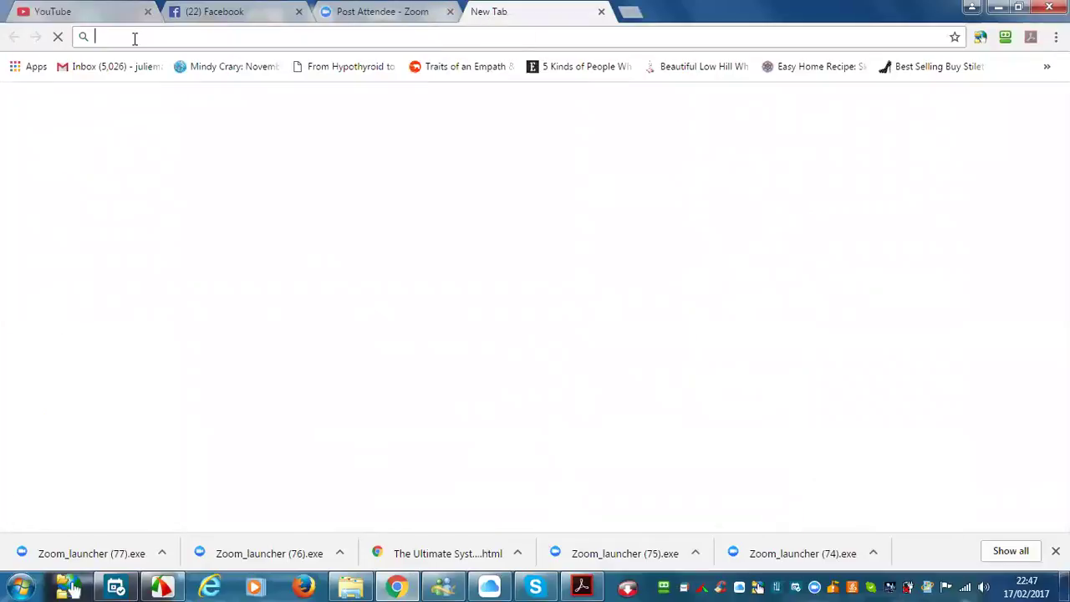
# Load the Welcome Video from its pasted short link and pause playback
pyautogui.write('https://youtu.be/BCBfswVwkzg')
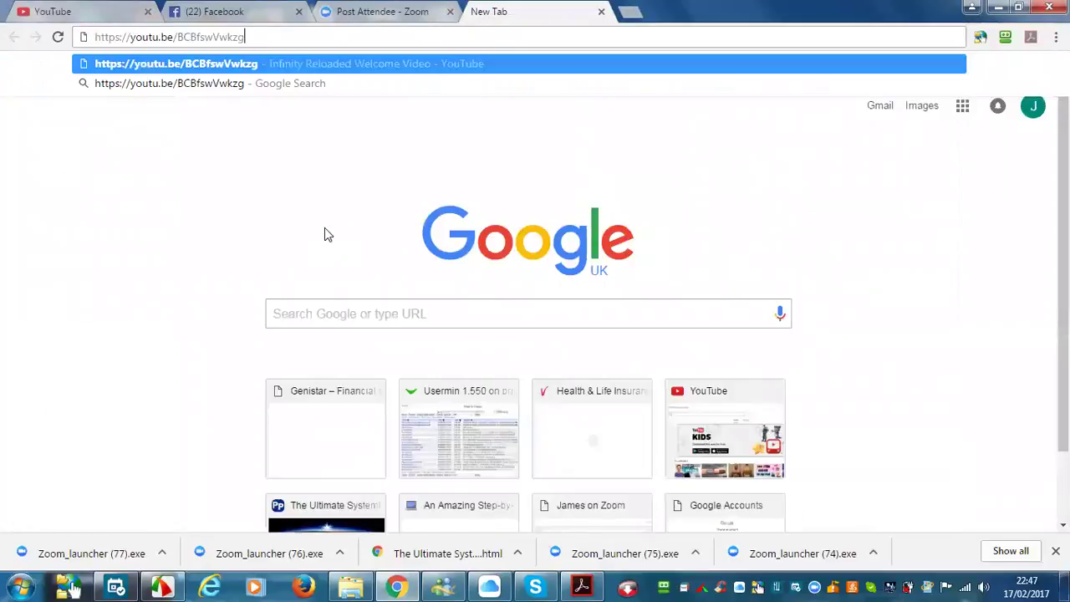
pyautogui.press('Return')
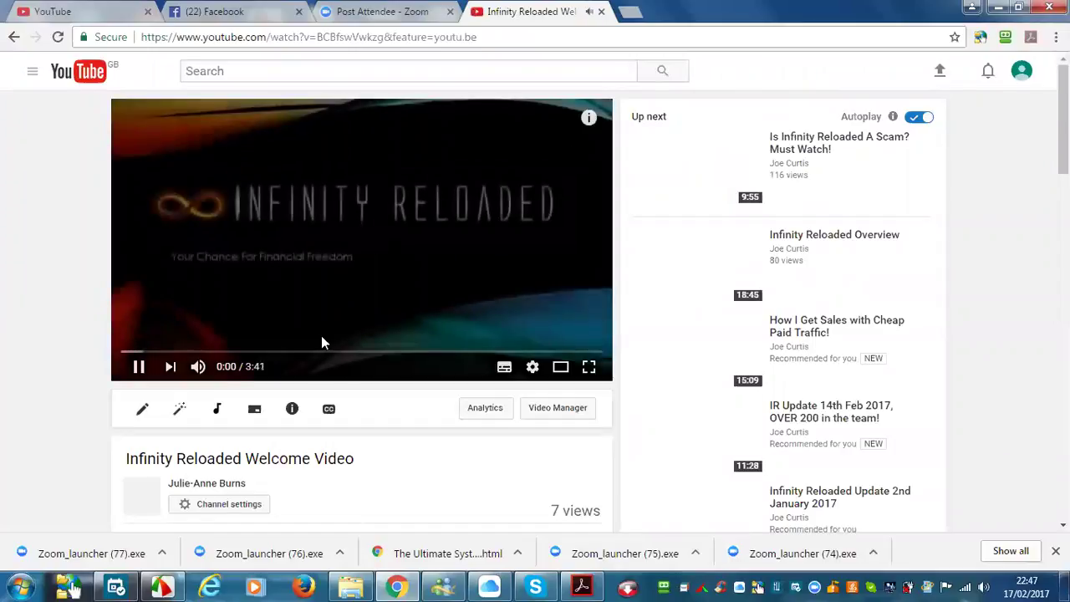
pyautogui.click(139, 368)
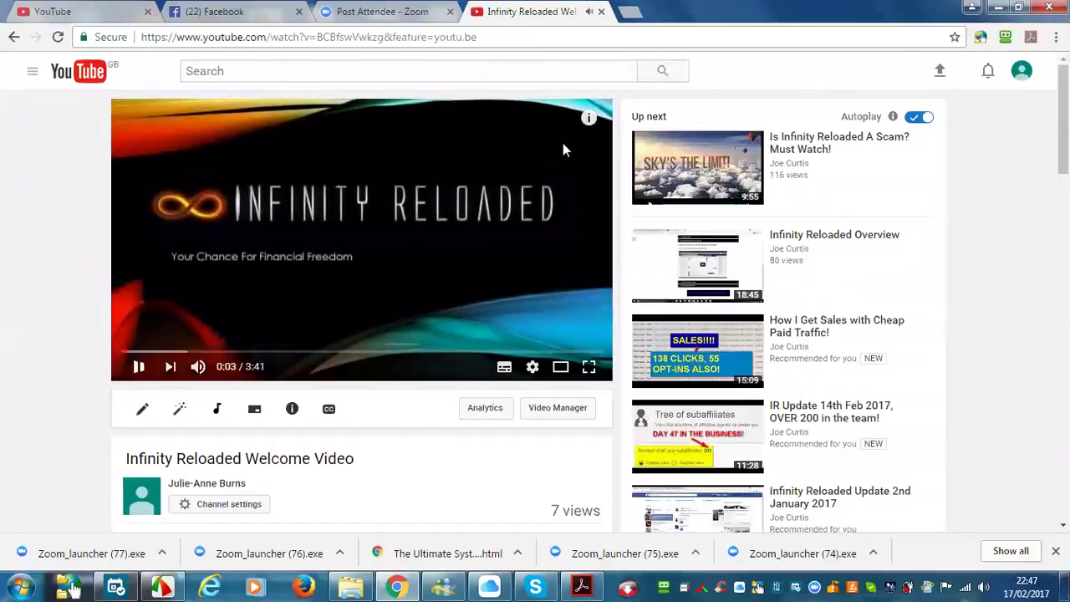
# Check that The Ultimate System info card opens its page, then close it and the cards panel
pyautogui.click(591, 121)
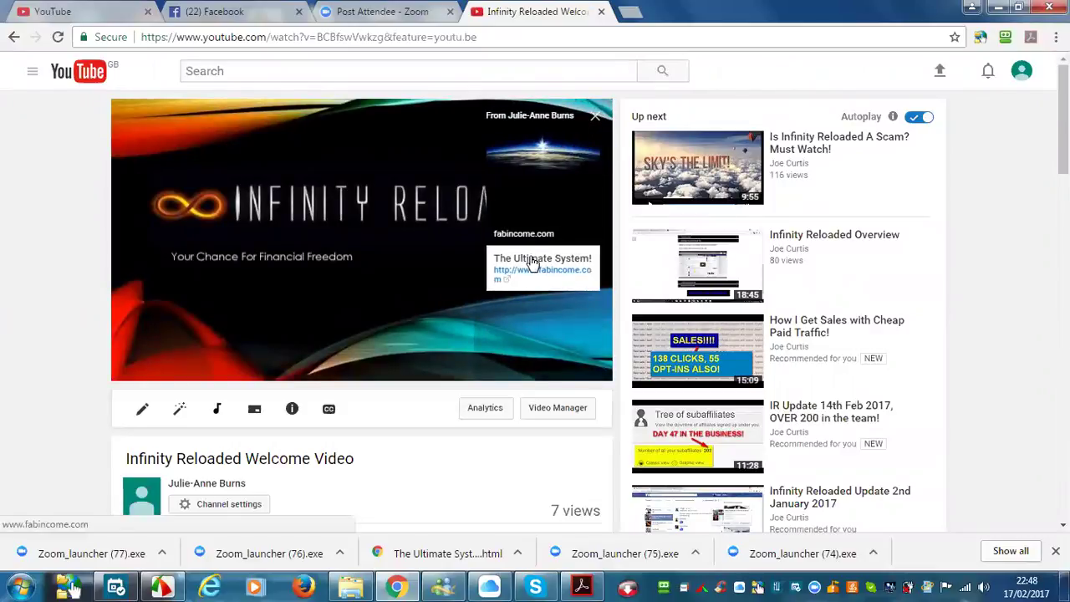
pyautogui.click(532, 263)
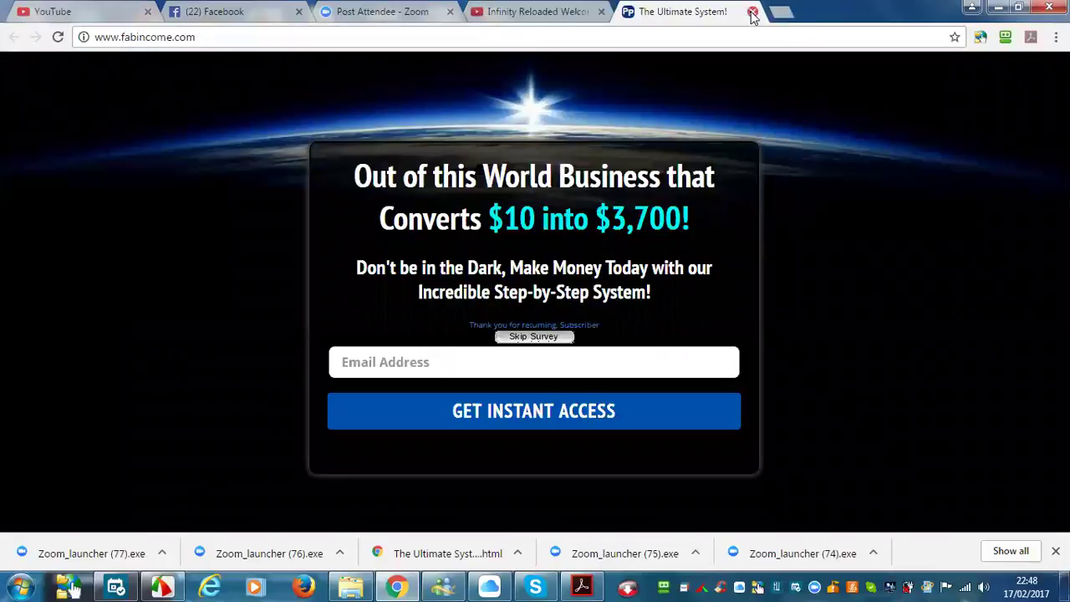
pyautogui.hotkey('ctrl', 'w')
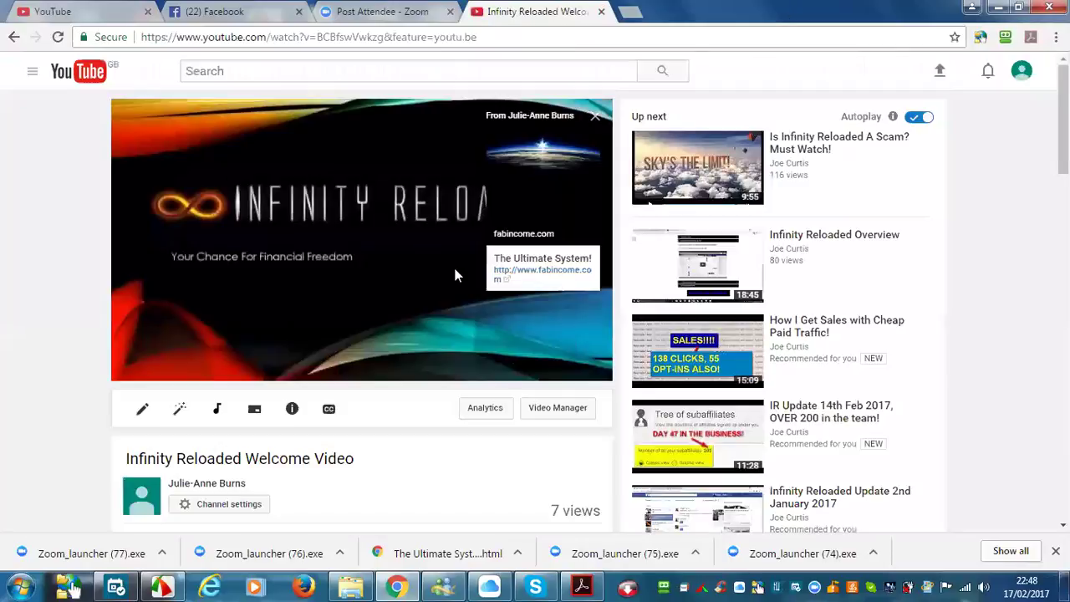
pyautogui.click(595, 123)
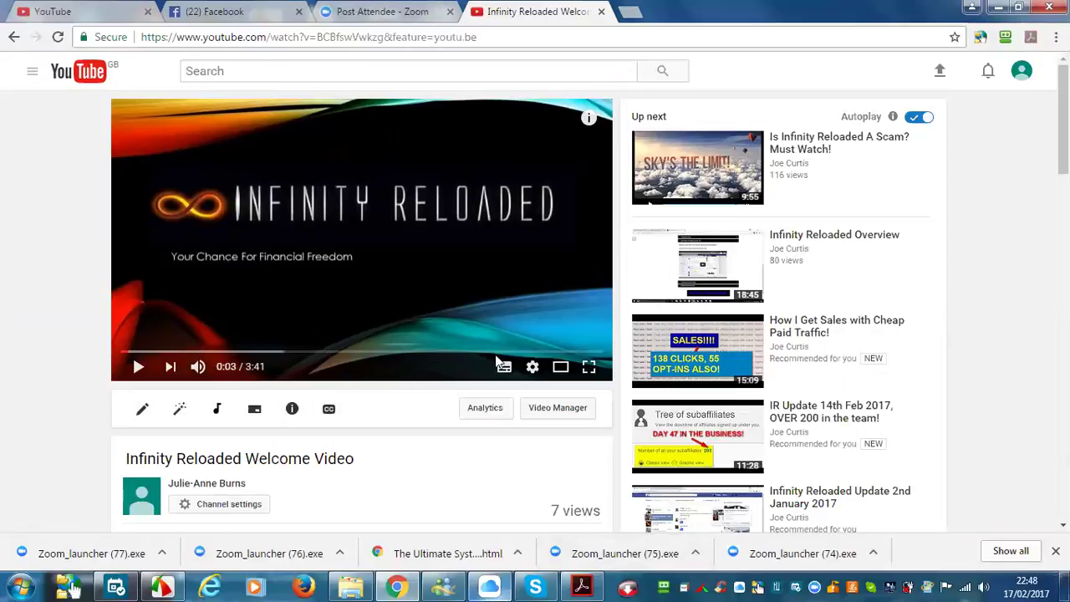
pyautogui.click(391, 10)
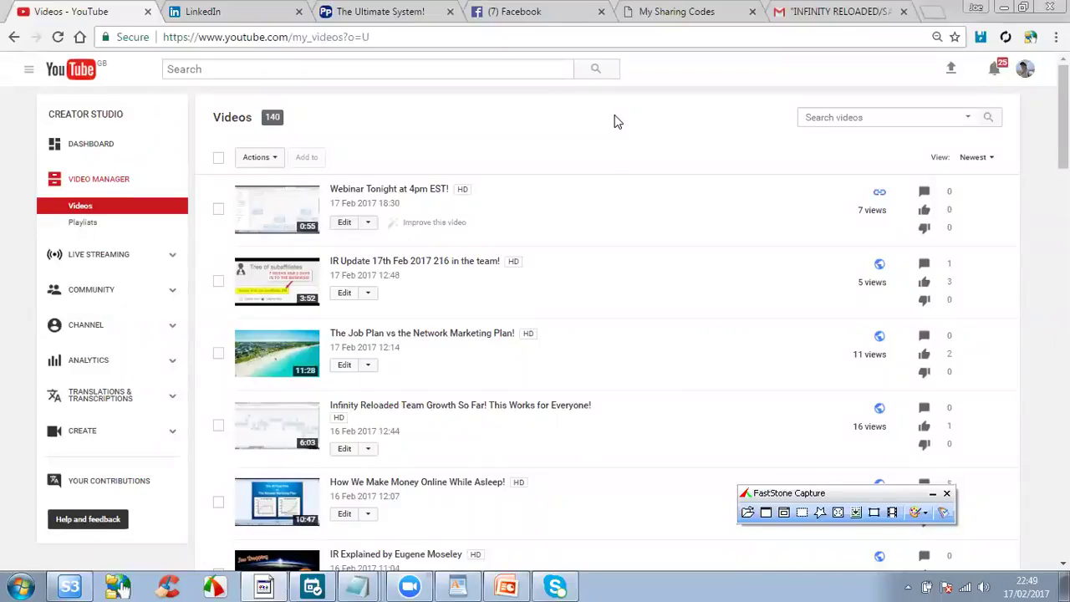
# Scroll the 140-video list, then open the channel Dashboard showing 6,022 views and 120 subscribers
pyautogui.scroll(-1, 614, 126)
pyautogui.scroll(1, 614, 127)
pyautogui.scroll(-1, 663, 134)
pyautogui.scroll(1, 662, 136)
pyautogui.scroll(-1, 657, 146)
pyautogui.scroll(1, 658, 146)
pyautogui.scroll(-1, 657, 157)
pyautogui.scroll(1, 657, 156)
pyautogui.scroll(-1, 251, 148)
pyautogui.scroll(1, 210, 119)
pyautogui.click(92, 148)
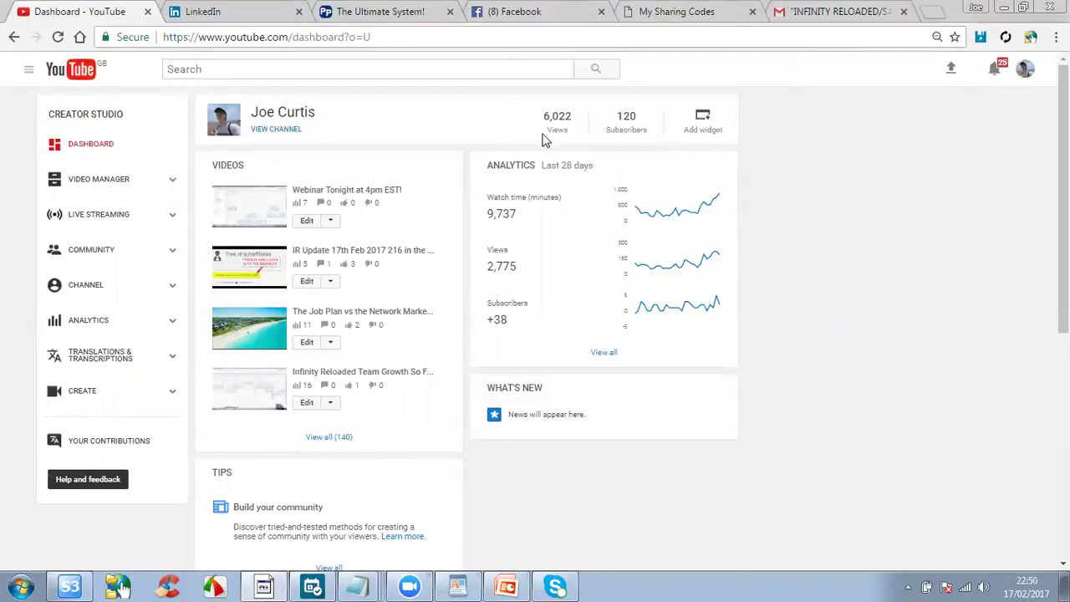
pyautogui.moveTo(545, 115); pyautogui.dragTo(570, 125)
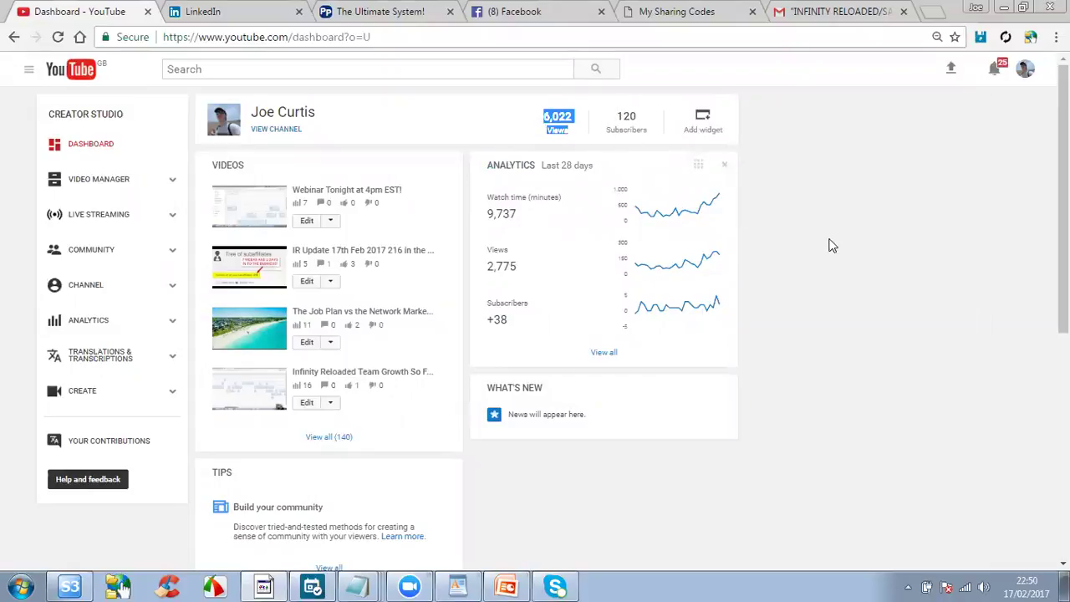
pyautogui.click(577, 209)
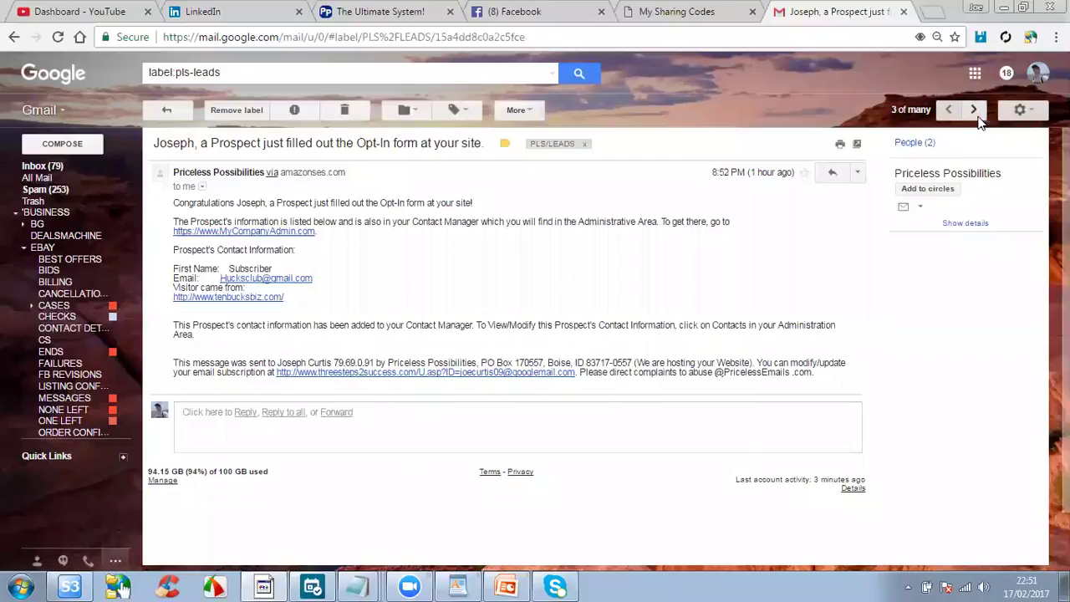
# Page through lead emails, check the yt.10bucksbiz.com referrer page, then open the newest $10.00 sale email
pyautogui.click(947, 111)
pyautogui.click(983, 111)
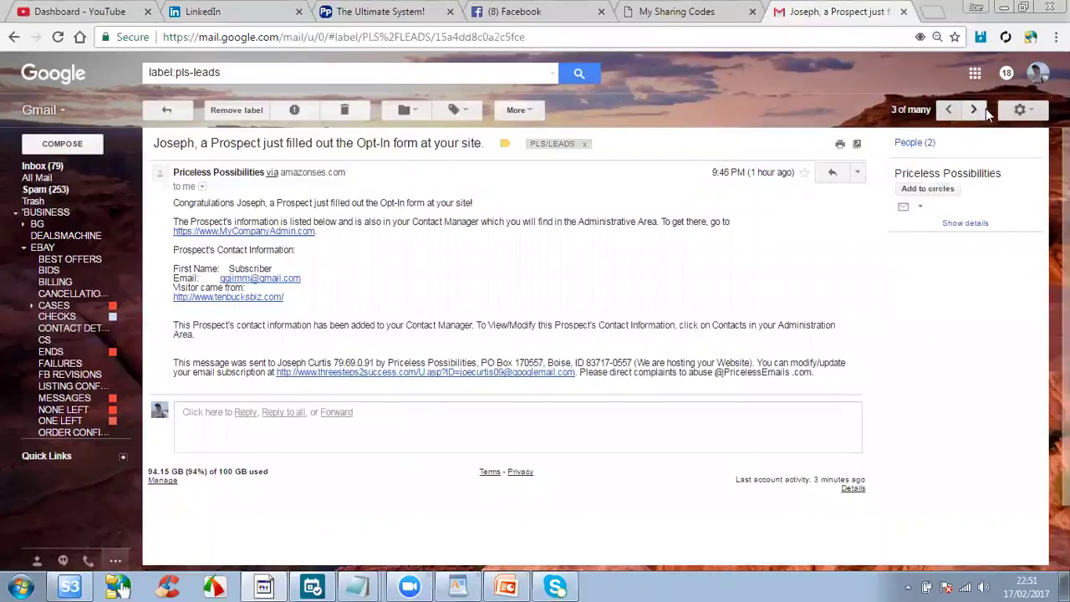
pyautogui.click(975, 109)
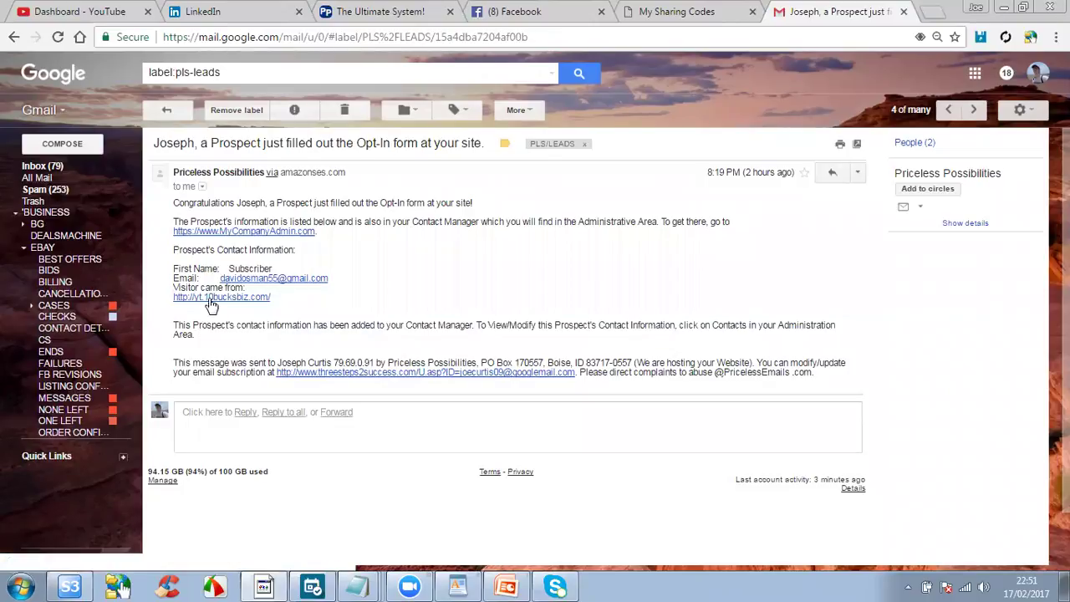
pyautogui.click(211, 298)
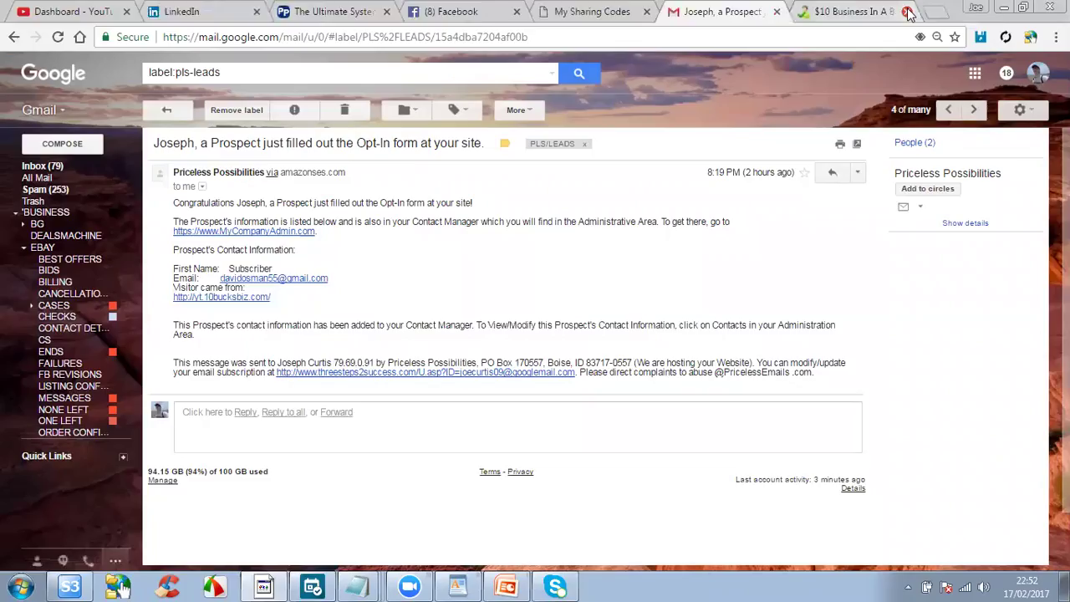
pyautogui.click(906, 12)
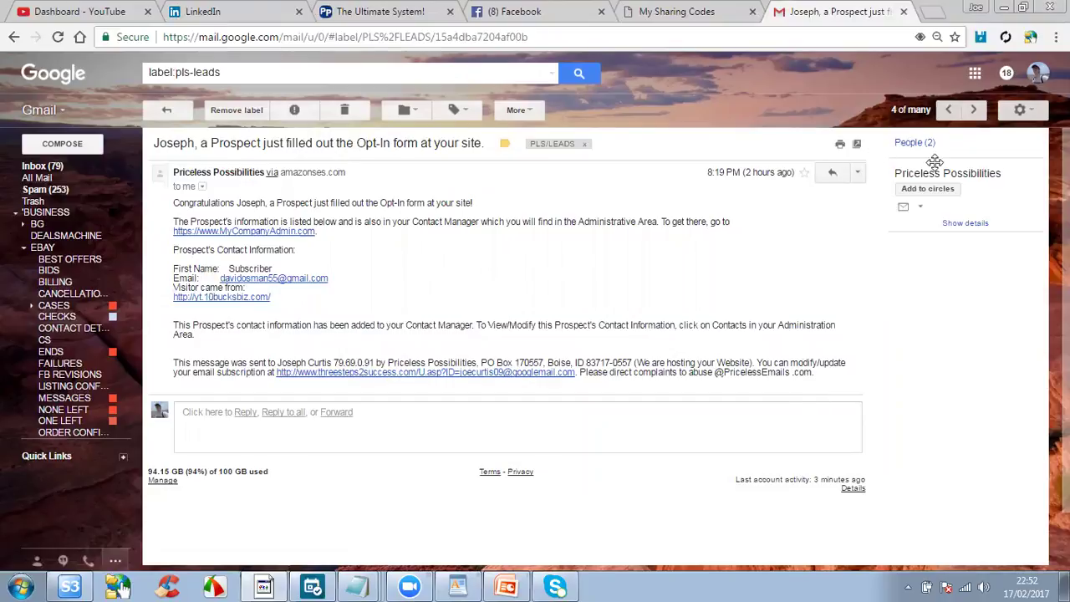
pyautogui.hotkey('alt', 'Left')
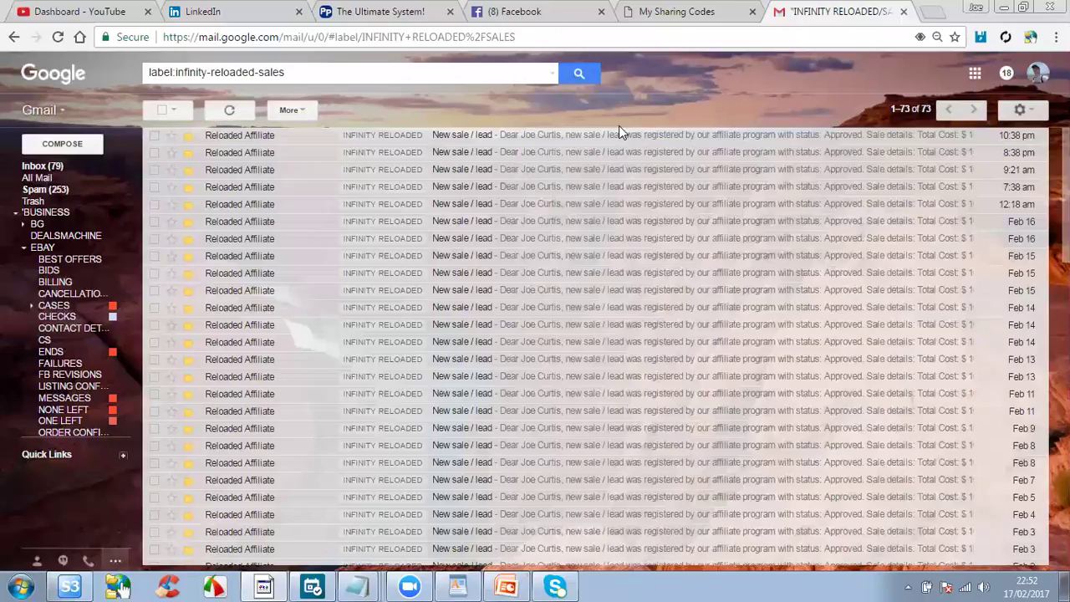
pyautogui.press('Return')
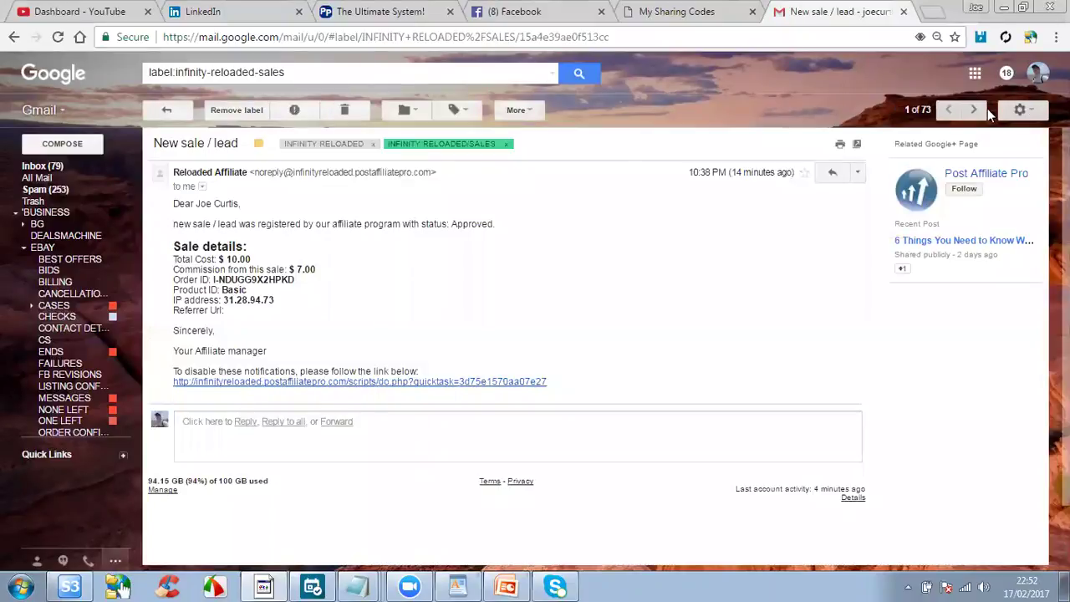
# Step through four older sale and sub-affiliate emails, then return to the YouTube Dashboard tab
pyautogui.click(977, 111)
pyautogui.click(976, 112)
pyautogui.click(975, 113)
pyautogui.click(974, 113)
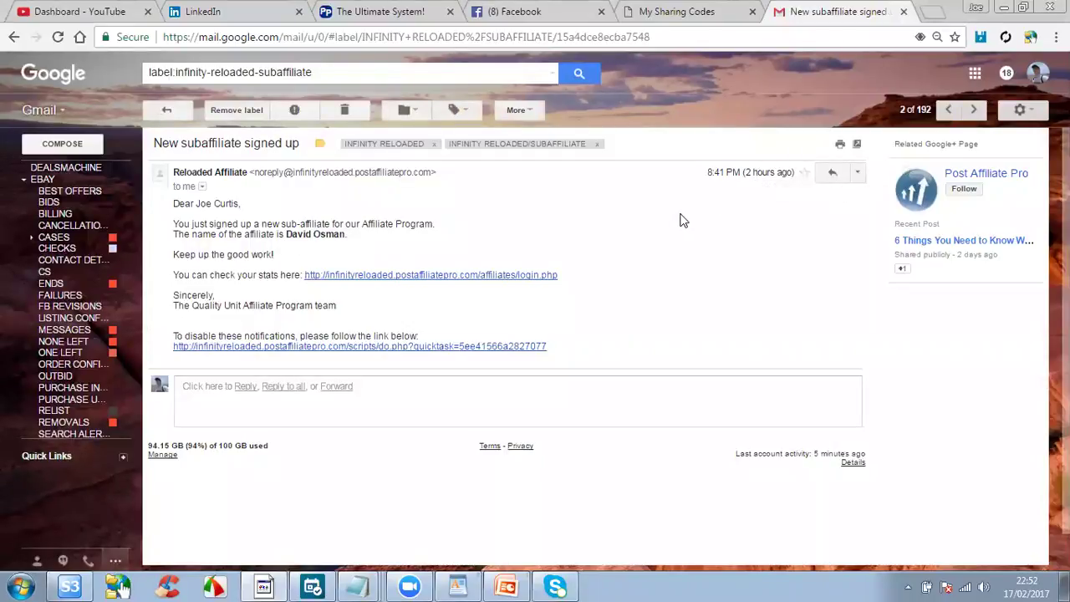
pyautogui.click(84, 10)
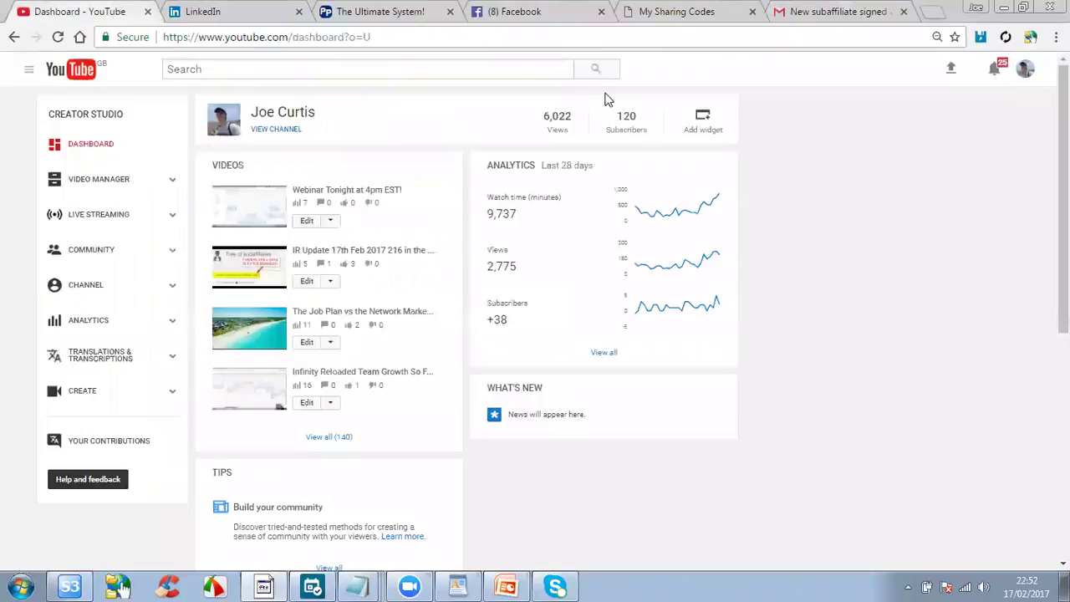
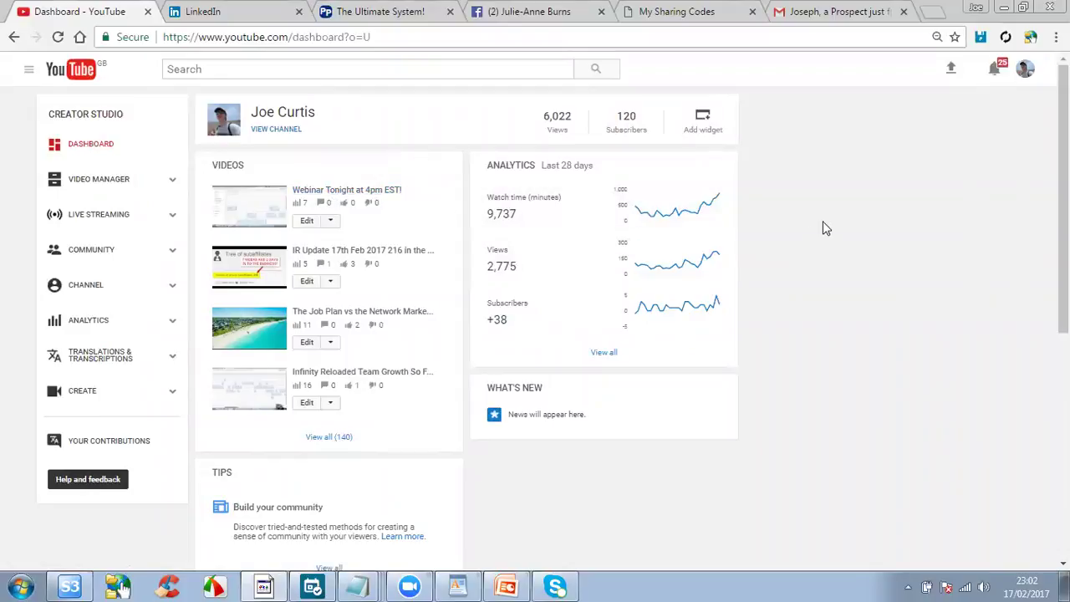
# From the Video Manager list, open the edit page for 'Webinar Tonight at 4pm EST!'
pyautogui.click(95, 180)
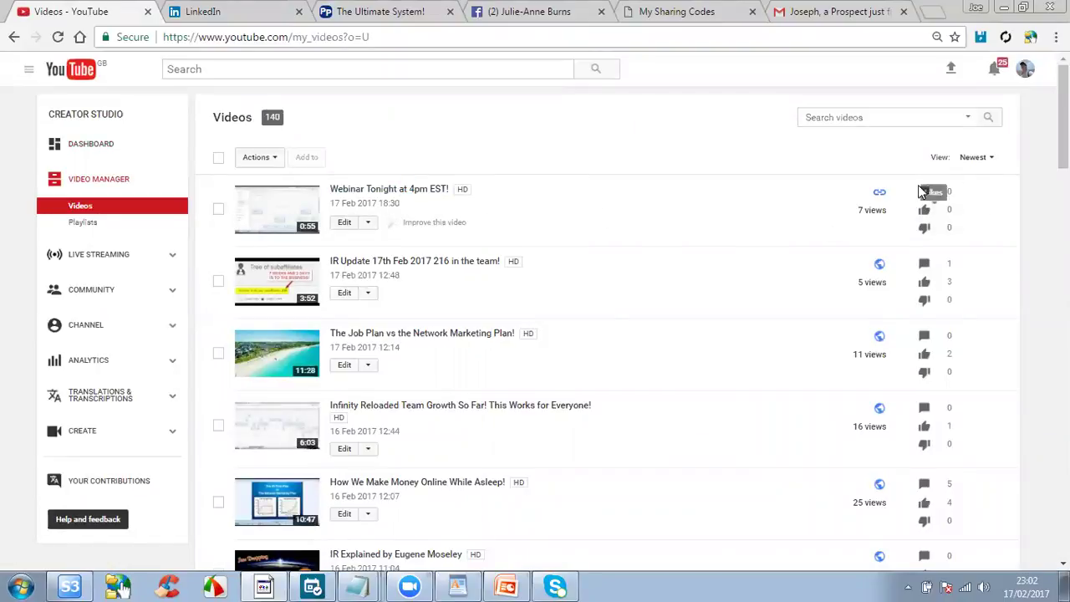
pyautogui.click(343, 224)
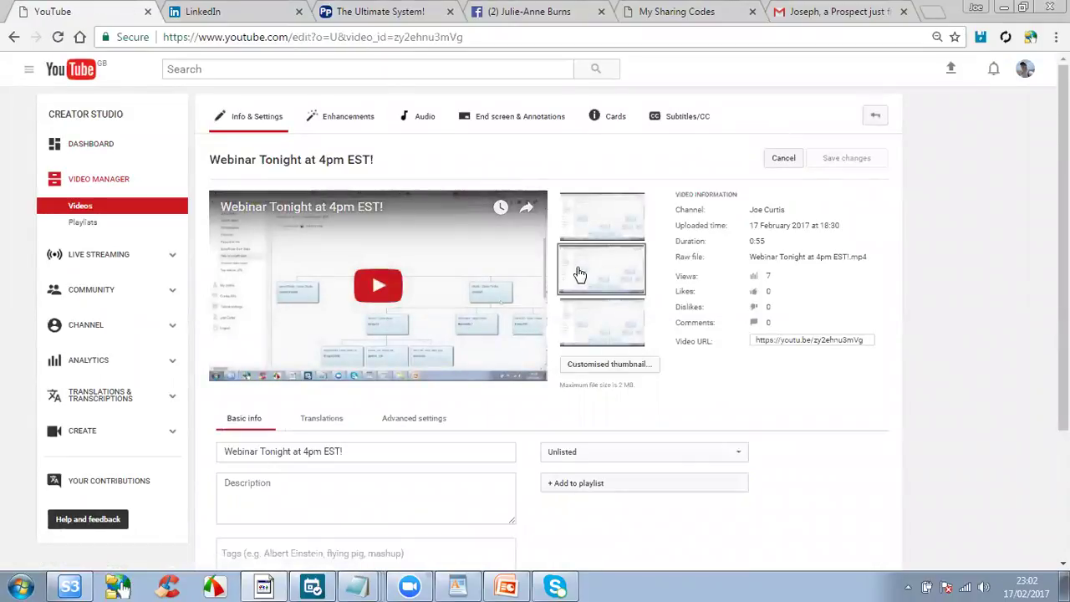
pyautogui.scroll(-1, 544, 122)
pyautogui.scroll(1, 544, 122)
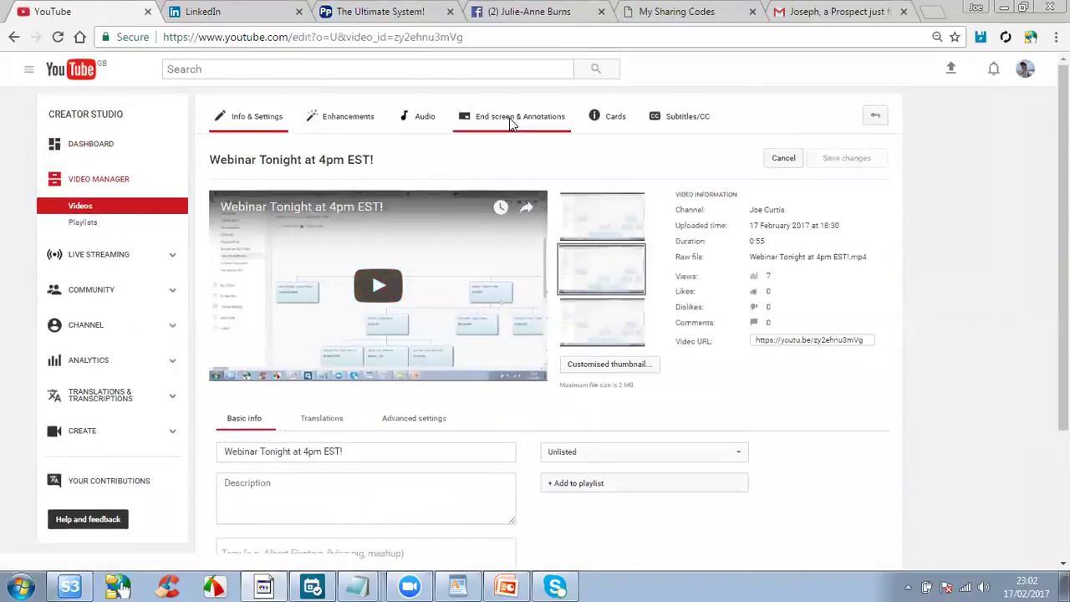
# Open the Annotations sub-tab under End screen & Annotations for the webinar video
pyautogui.click(516, 124)
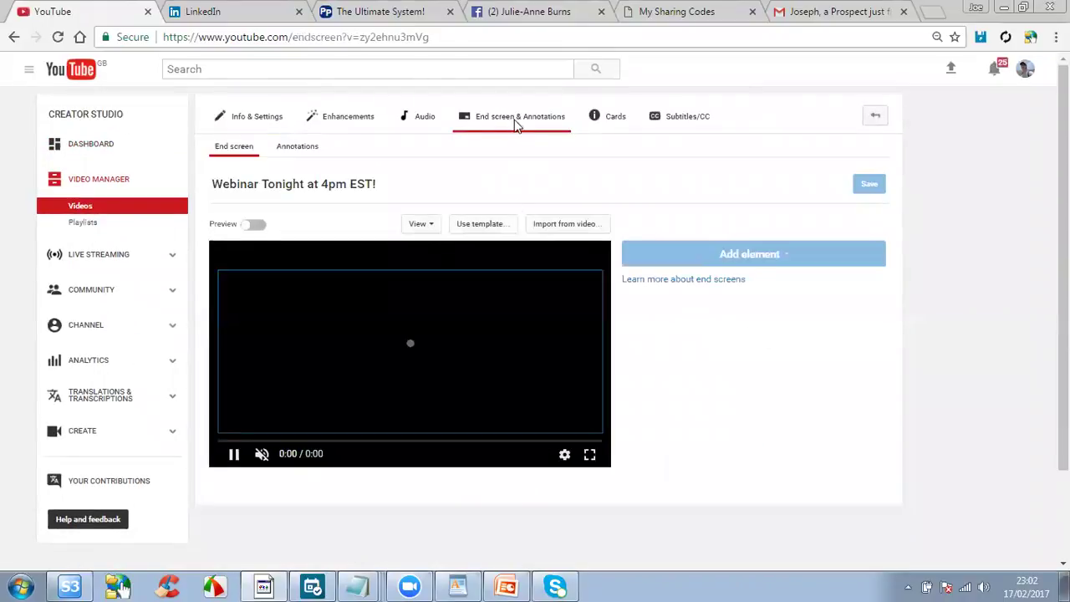
pyautogui.click(299, 153)
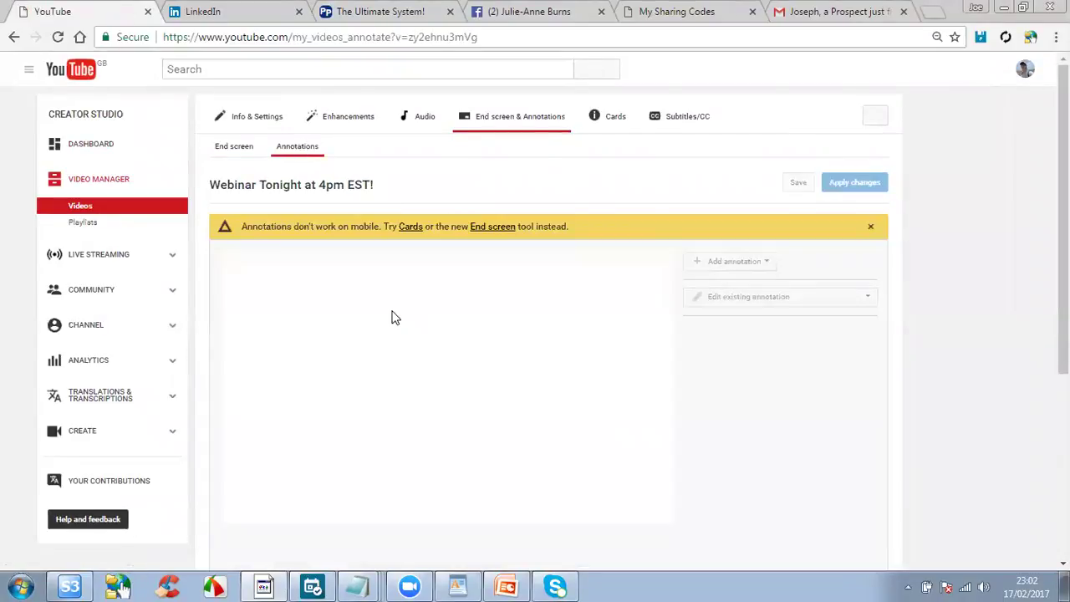
pyautogui.scroll(-2, 392, 316)
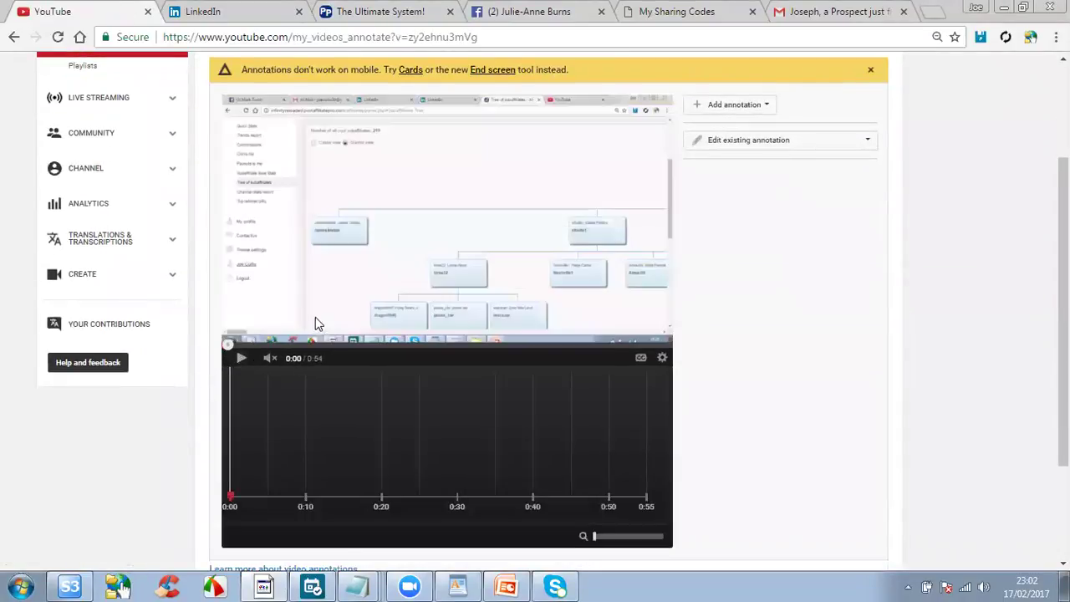
# Scrub the preview, then start playback from 0:44
pyautogui.click(302, 348)
pyautogui.click(343, 343)
pyautogui.click(224, 343)
pyautogui.click(583, 345)
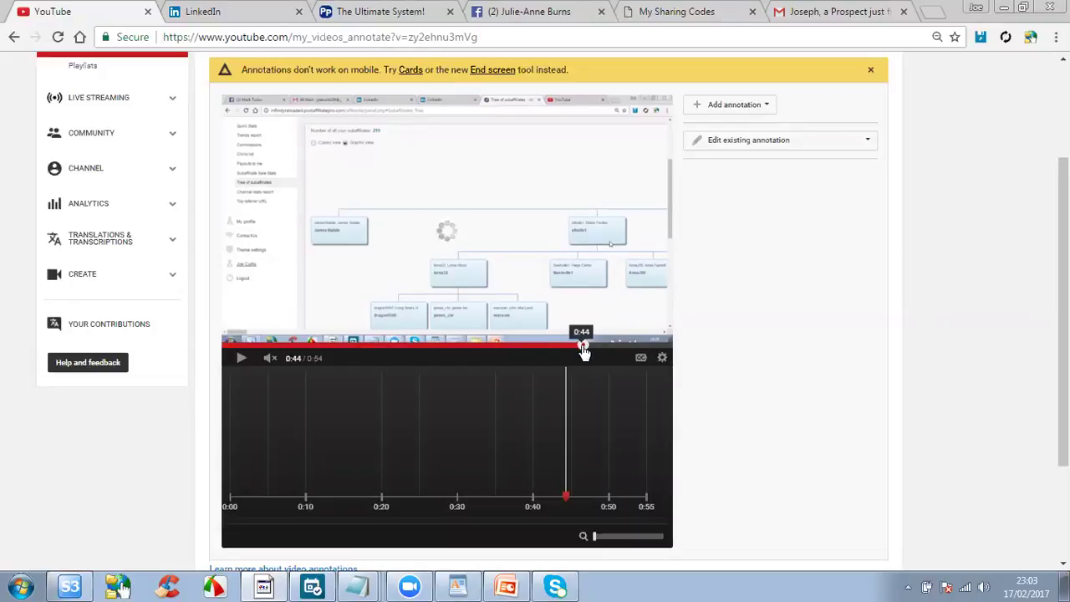
pyautogui.click(516, 313)
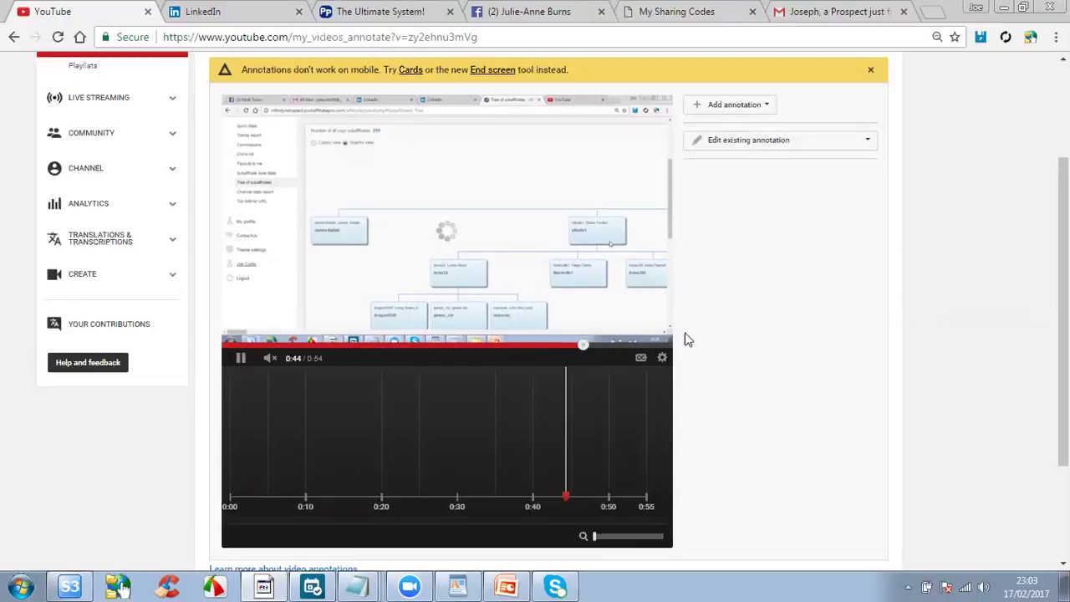
pyautogui.scroll(1, 700, 310)
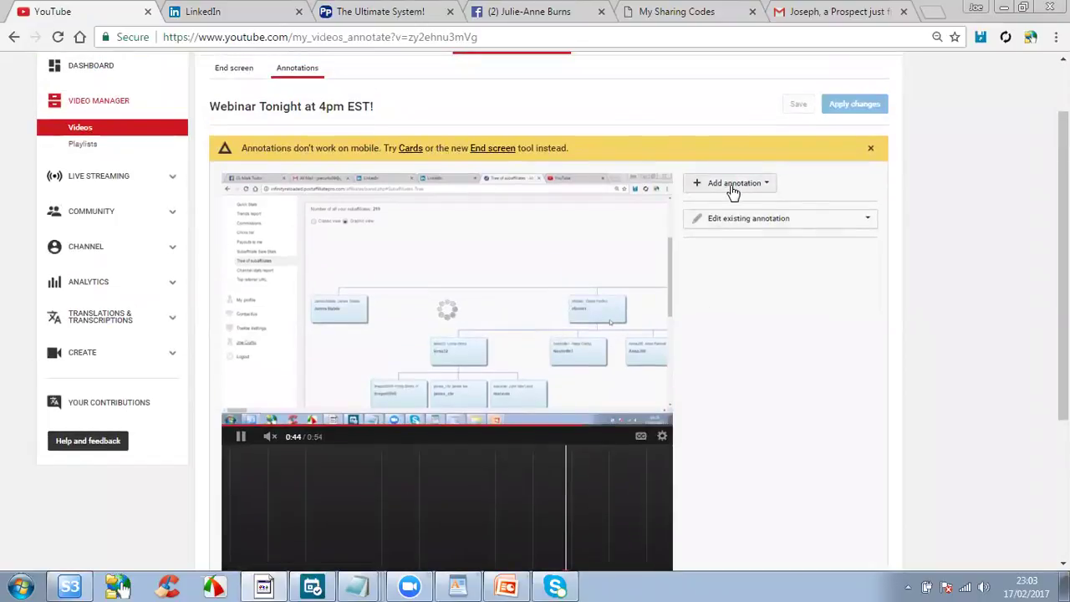
# Add a Note annotation at 0:44, then move and enlarge its box on the video
pyautogui.click(732, 186)
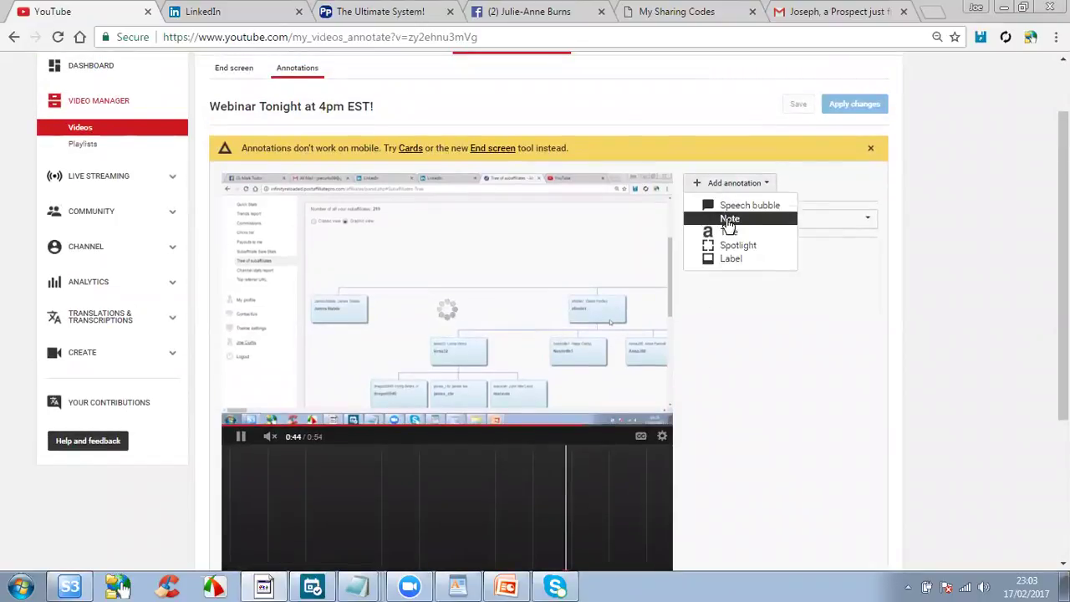
pyautogui.click(729, 220)
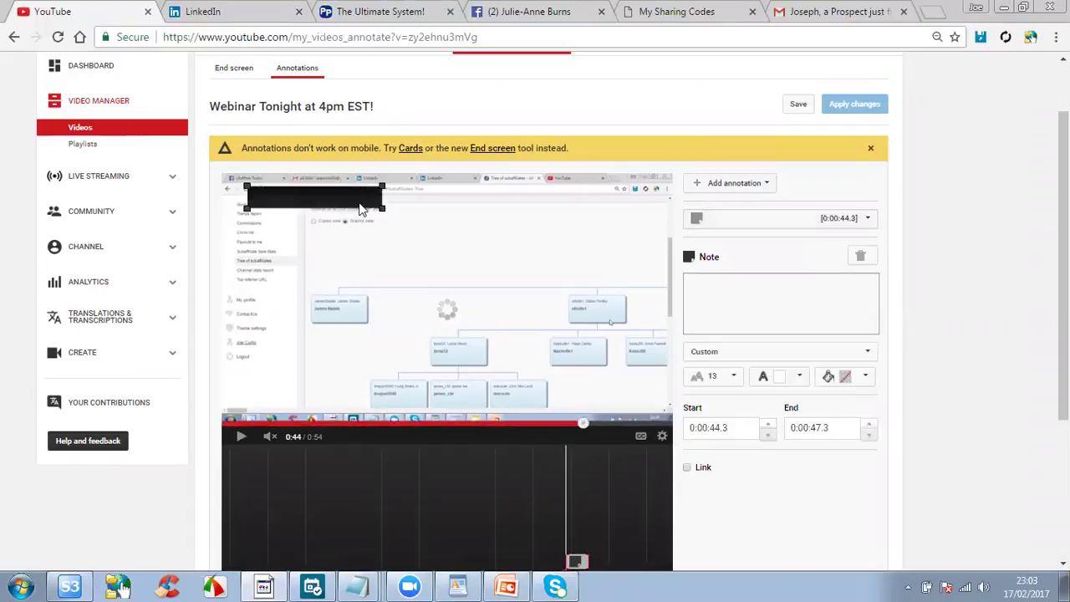
pyautogui.moveTo(362, 204); pyautogui.dragTo(632, 385)
pyautogui.click(780, 298)
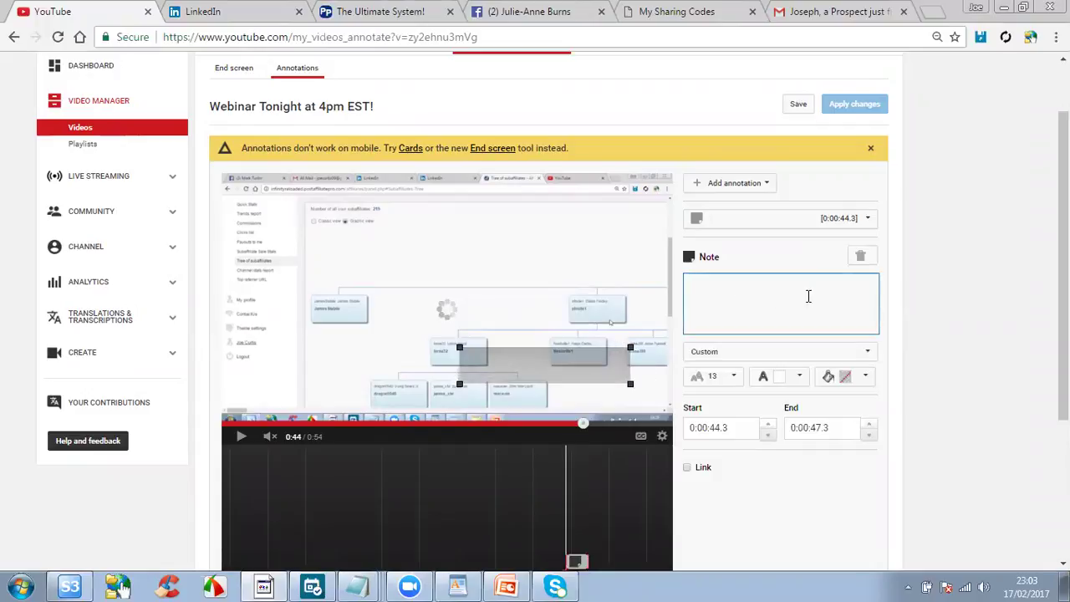
# Enter 'Click here to learn more!' as the note text
pyautogui.write('Check out')
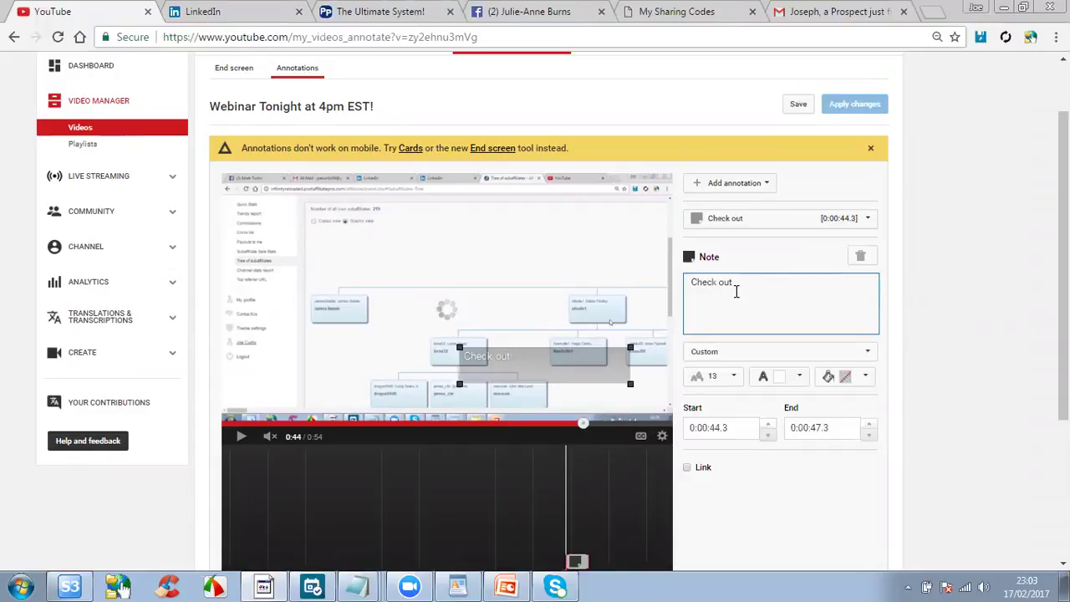
pyautogui.press('BackSpace')
pyautogui.press('BackSpace')
pyautogui.press('BackSpace')
pyautogui.press('BackSpace')
pyautogui.press('BackSpace')
pyautogui.press('BackSpace')
pyautogui.write('Click to her')
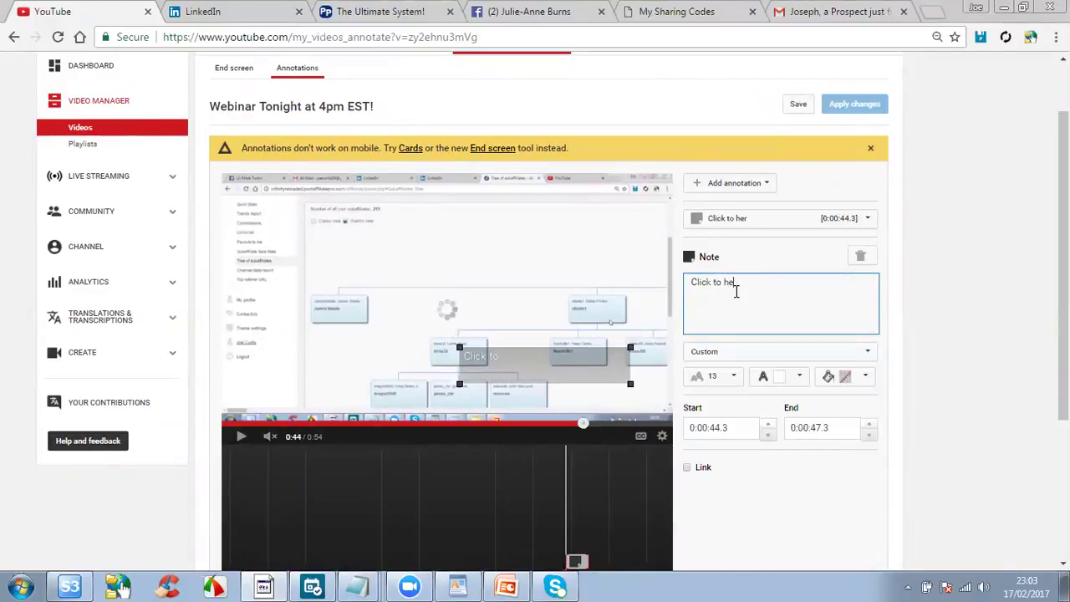
pyautogui.press('BackSpace')
pyautogui.press('BackSpace')
pyautogui.press('BackSpace')
pyautogui.press('BackSpace')
pyautogui.press('BackSpace')
pyautogui.press('BackSpace')
pyautogui.write('here to learn more!')
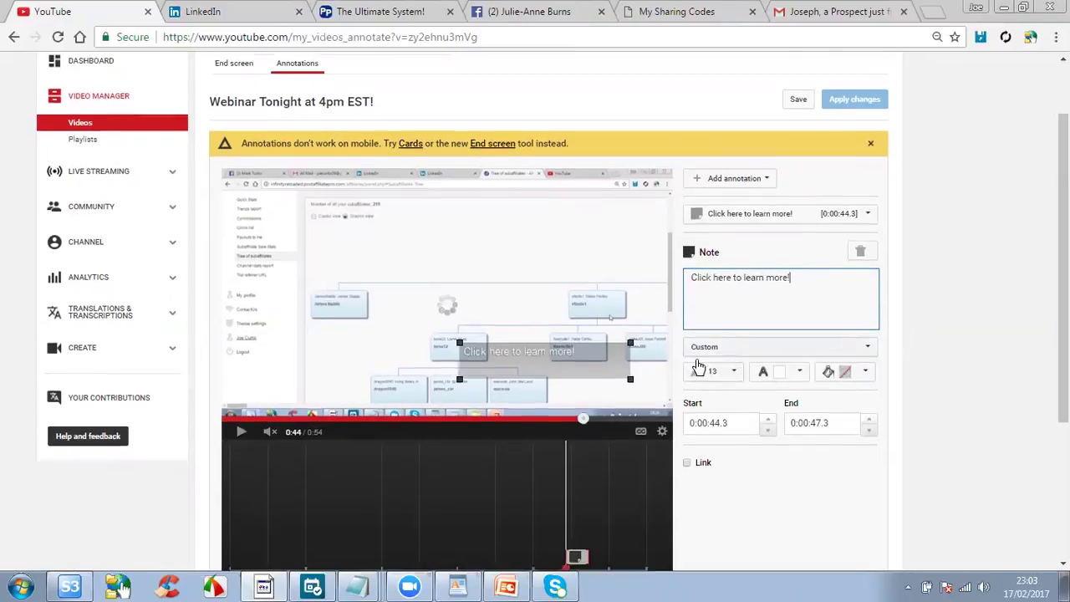
pyautogui.scroll(-1, 579, 265)
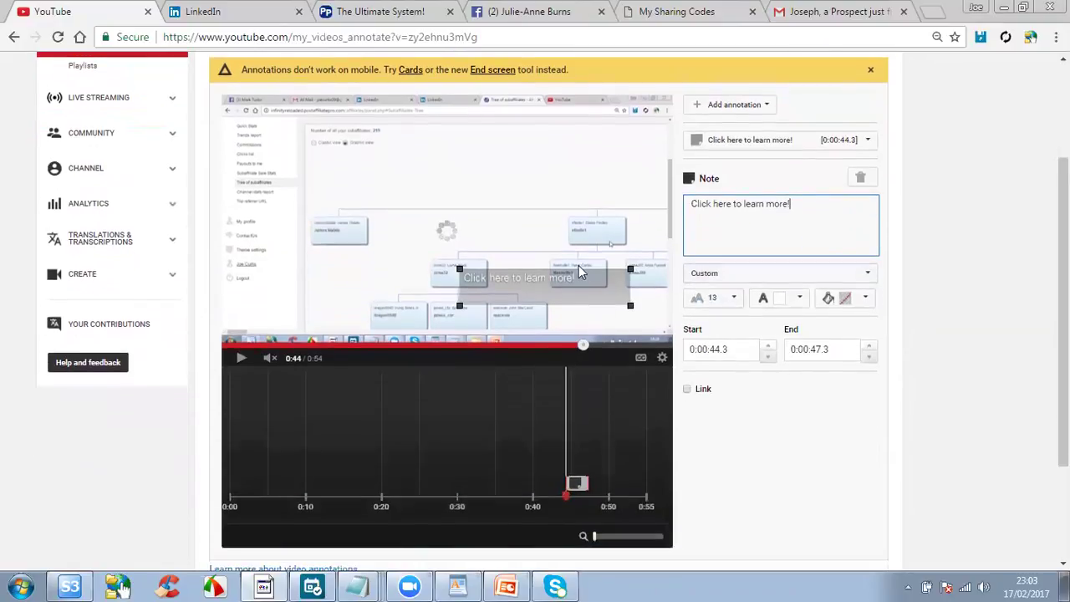
# Set the note text size to 28 and drag the note toward the top
pyautogui.click(728, 301)
pyautogui.click(711, 378)
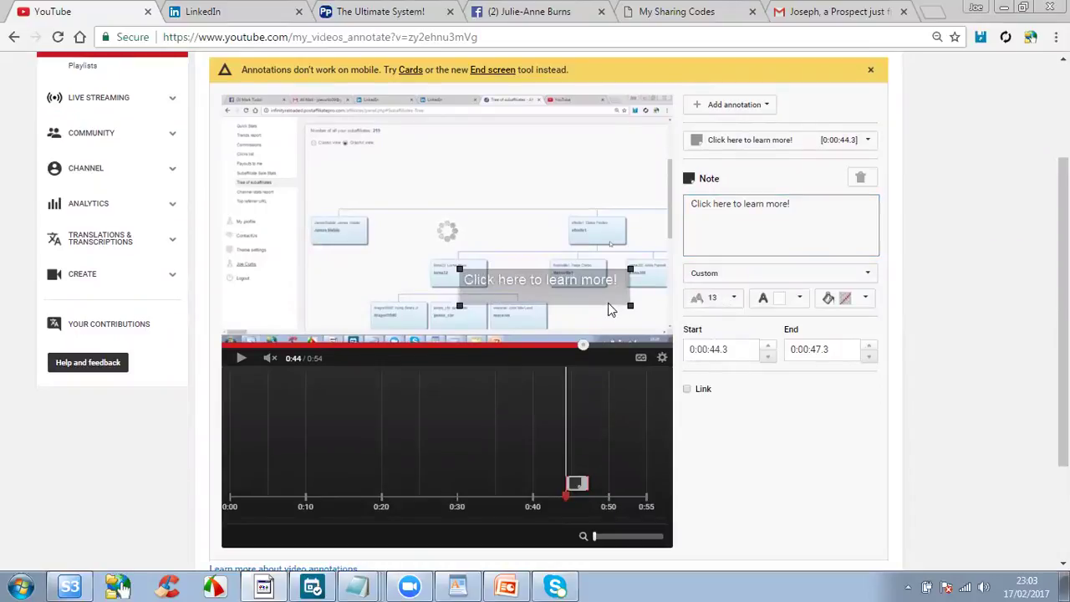
pyautogui.moveTo(611, 304)
pyautogui.mouseDown()
pyautogui.moveTo(573, 150)
pyautogui.moveTo(635, 154)
pyautogui.moveTo(599, 151)
pyautogui.moveTo(630, 172)
pyautogui.moveTo(646, 164)
pyautogui.mouseUp()
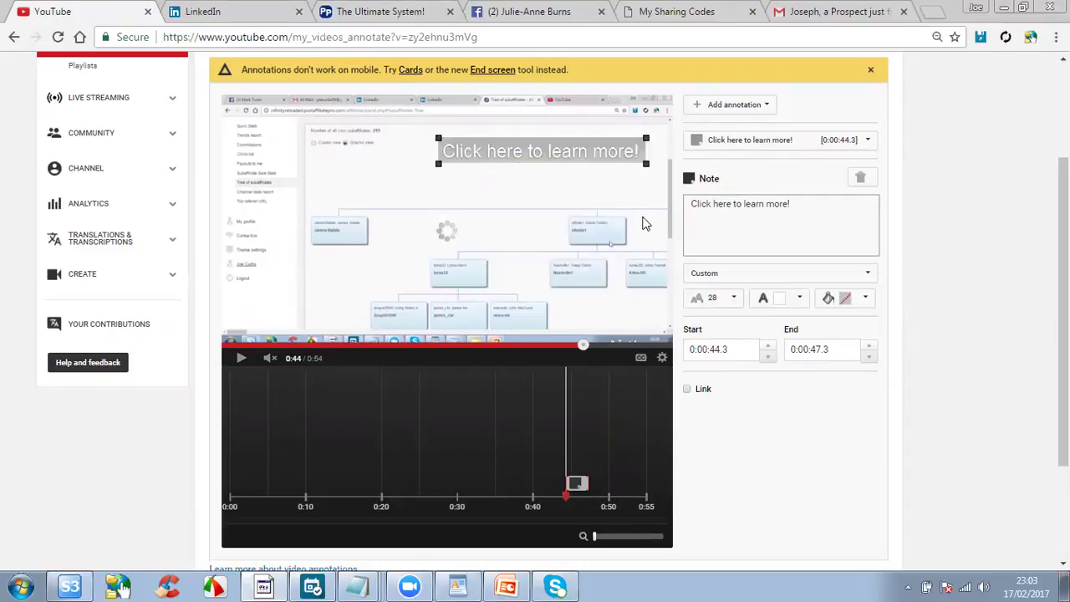
# Fine-tune the note's position near the top of the video frame
pyautogui.moveTo(540, 150)
pyautogui.mouseDown()
pyautogui.moveTo(404, 138)
pyautogui.moveTo(507, 222)
pyautogui.moveTo(372, 262)
pyautogui.mouseUp()
pyautogui.moveTo(428, 284)
pyautogui.mouseDown()
pyautogui.moveTo(536, 269)
pyautogui.moveTo(578, 147)
pyautogui.moveTo(563, 153)
pyautogui.mouseUp()
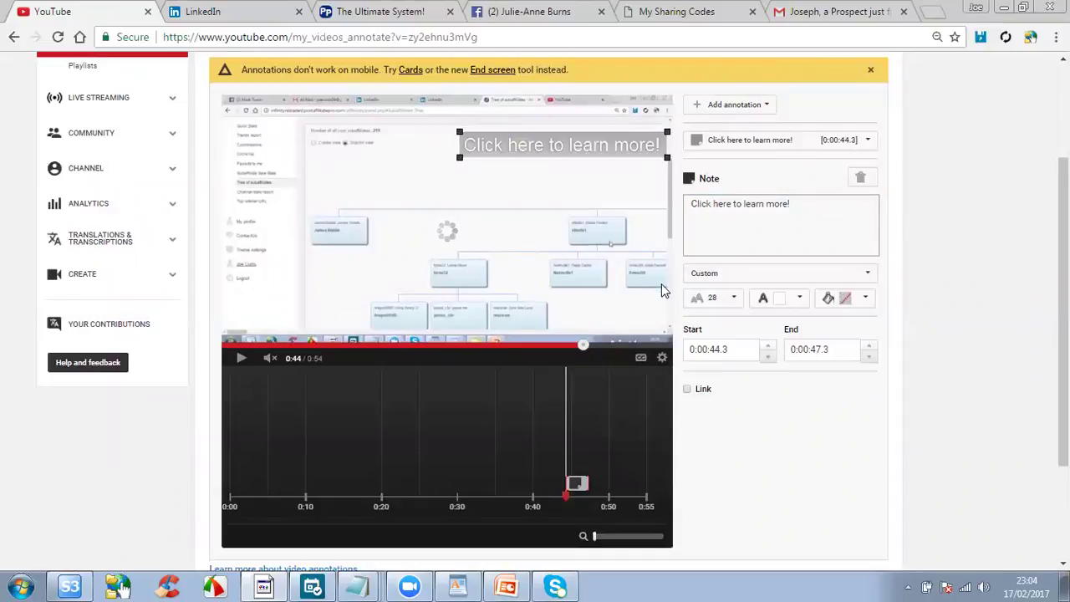
pyautogui.moveTo(634, 155)
pyautogui.mouseDown()
pyautogui.moveTo(610, 162)
pyautogui.moveTo(646, 148)
pyautogui.moveTo(613, 156)
pyautogui.mouseUp()
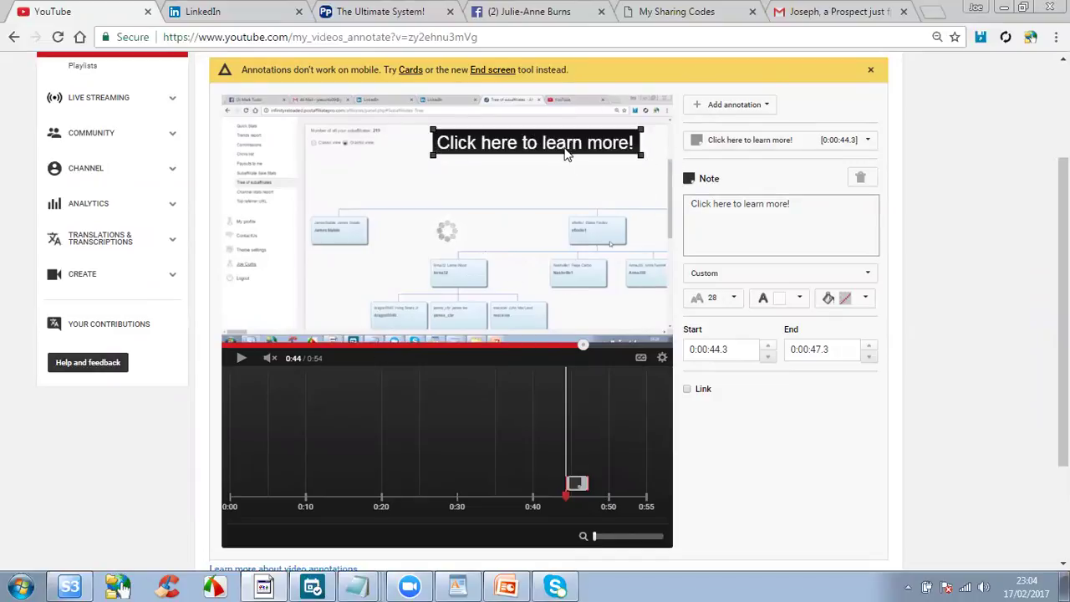
pyautogui.moveTo(529, 145); pyautogui.dragTo(547, 135)
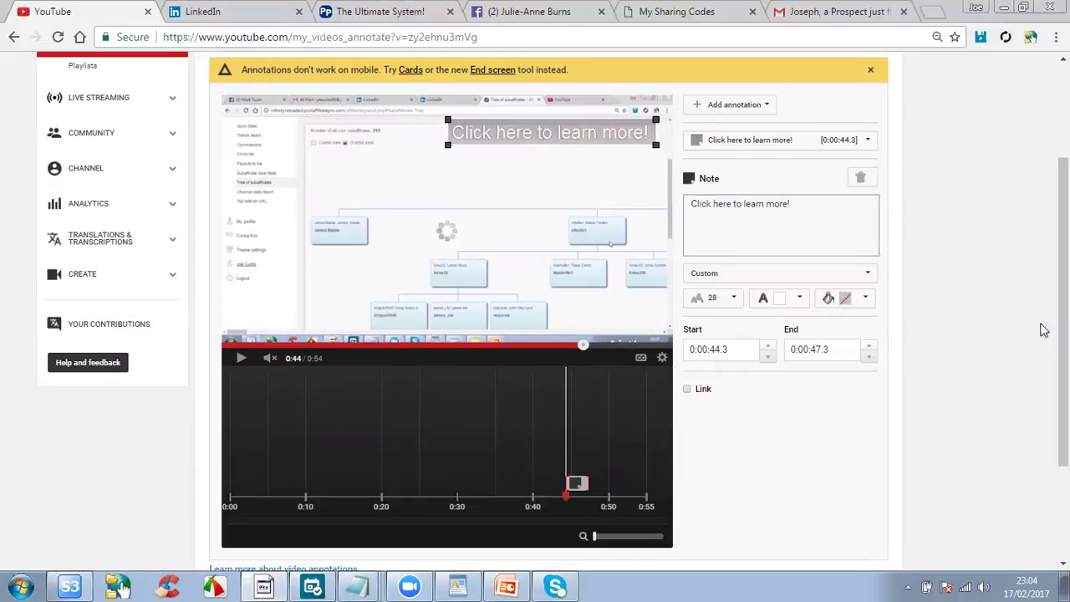
pyautogui.moveTo(649, 136)
pyautogui.mouseDown()
pyautogui.moveTo(480, 251)
pyautogui.moveTo(423, 223)
pyautogui.moveTo(581, 309)
pyautogui.moveTo(649, 322)
pyautogui.moveTo(624, 311)
pyautogui.moveTo(492, 334)
pyautogui.moveTo(470, 356)
pyautogui.moveTo(569, 131)
pyautogui.moveTo(557, 159)
pyautogui.moveTo(569, 152)
pyautogui.mouseUp()
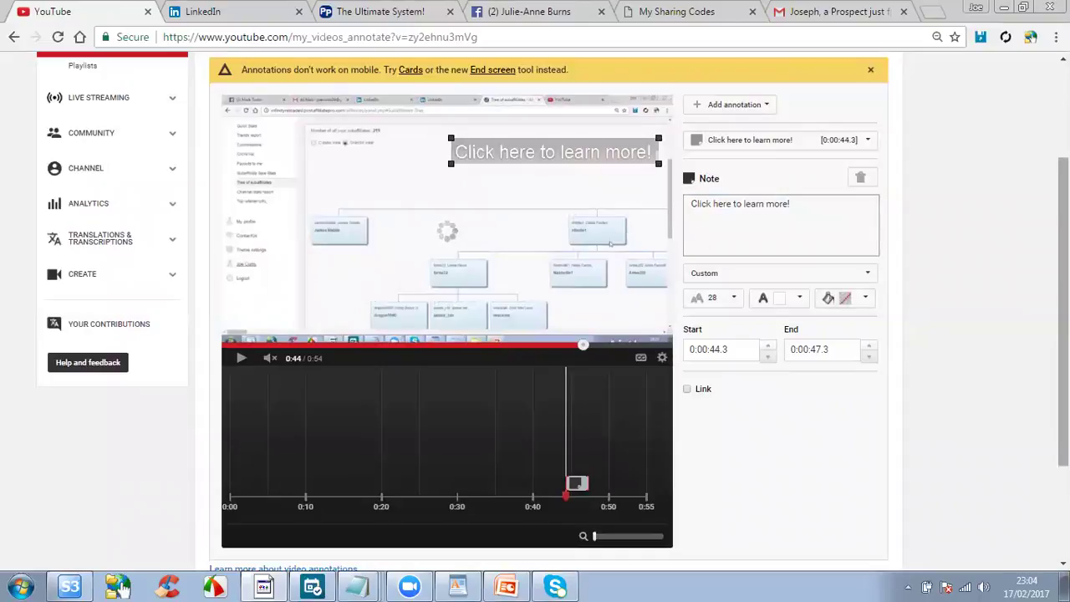
pyautogui.scroll(-1, 932, 246)
# Try dark purple, light blue and red note backgrounds, then settle on yellow
pyautogui.scroll(1, 892, 301)
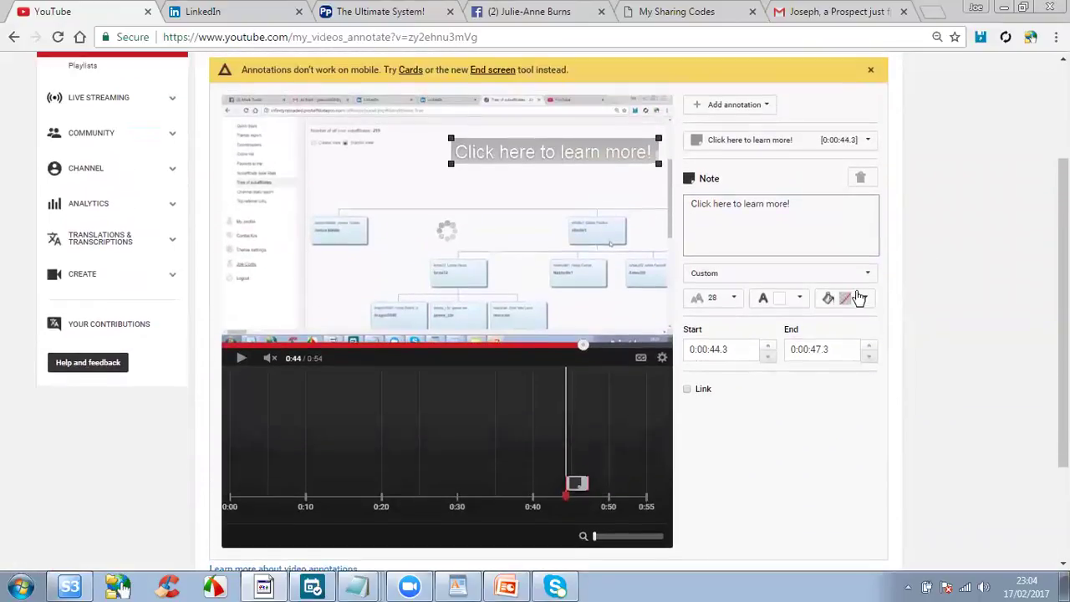
pyautogui.click(865, 298)
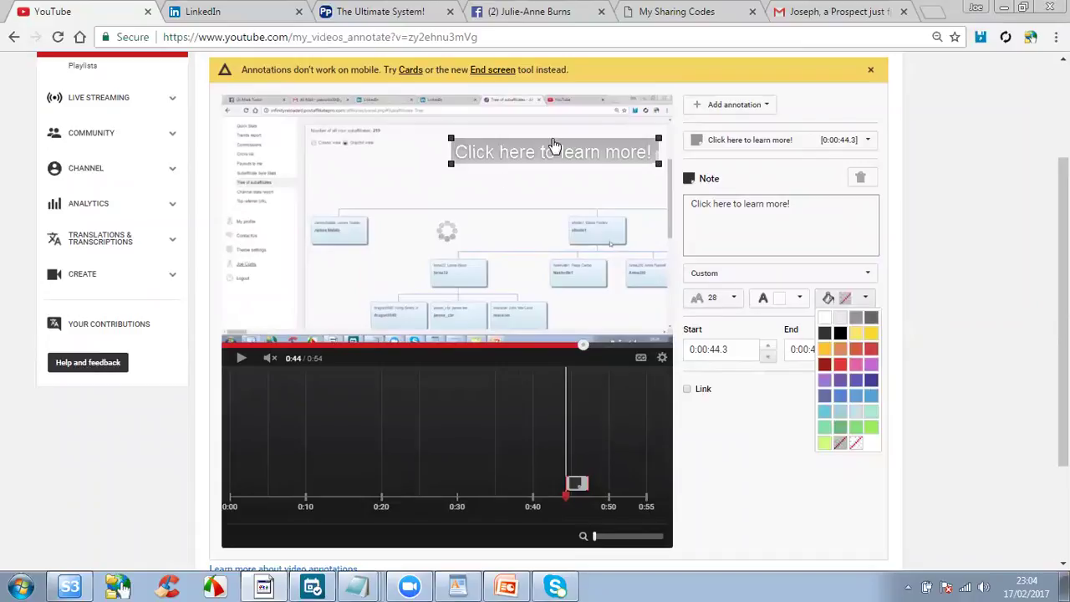
pyautogui.click(871, 380)
pyautogui.click(866, 299)
pyautogui.click(871, 398)
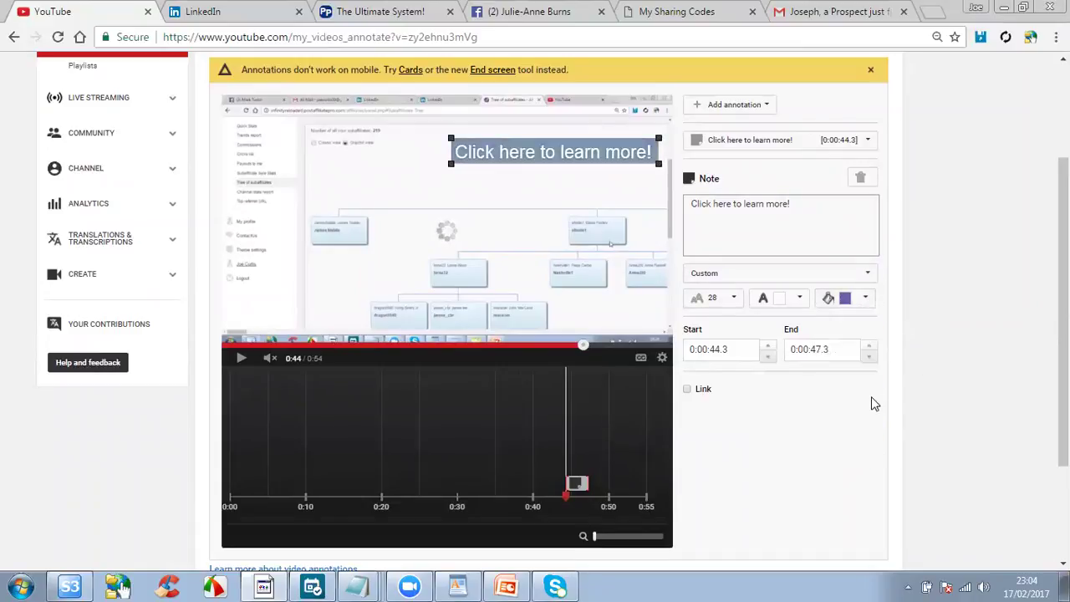
pyautogui.click(869, 305)
pyautogui.click(872, 350)
pyautogui.click(841, 303)
pyautogui.click(880, 347)
pyautogui.click(866, 302)
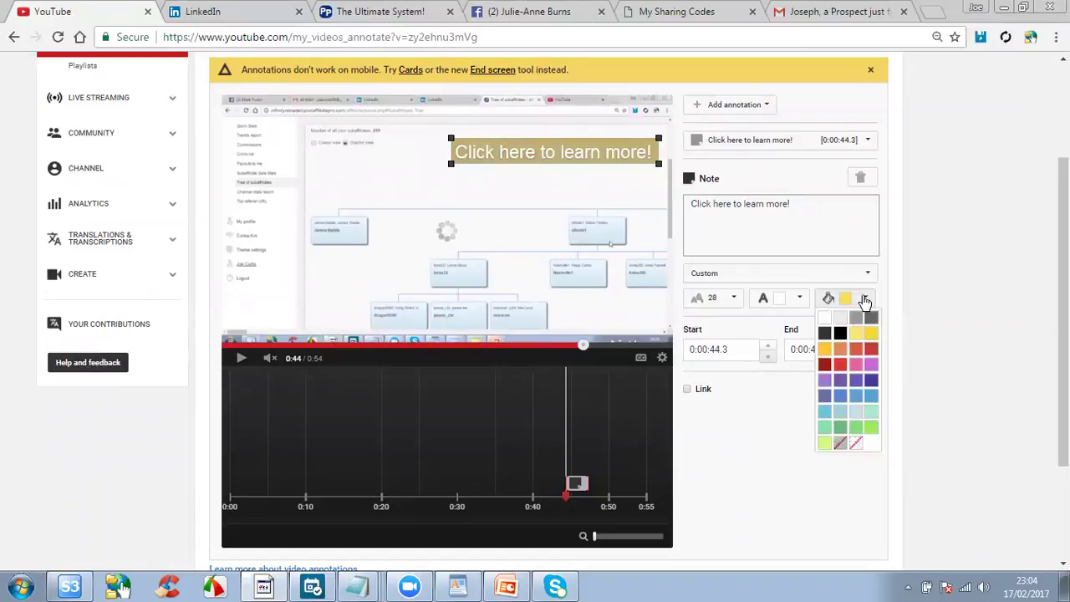
pyautogui.click(941, 257)
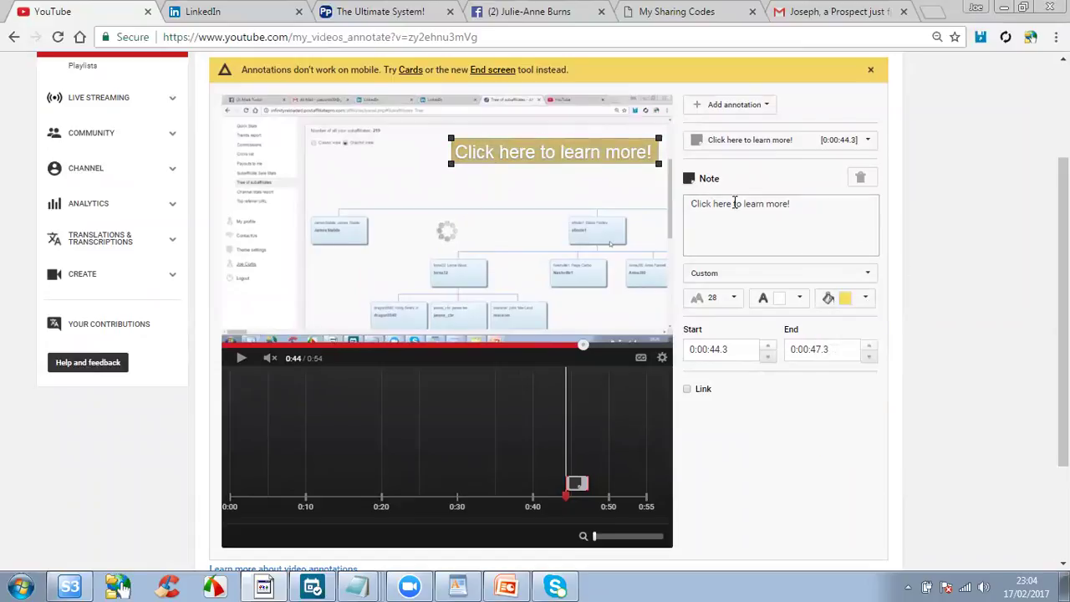
# Try a transparent background, return to yellow, and reposition the note near the top centre
pyautogui.scroll(-3, 778, 230)
pyautogui.scroll(3, 761, 318)
pyautogui.click(864, 299)
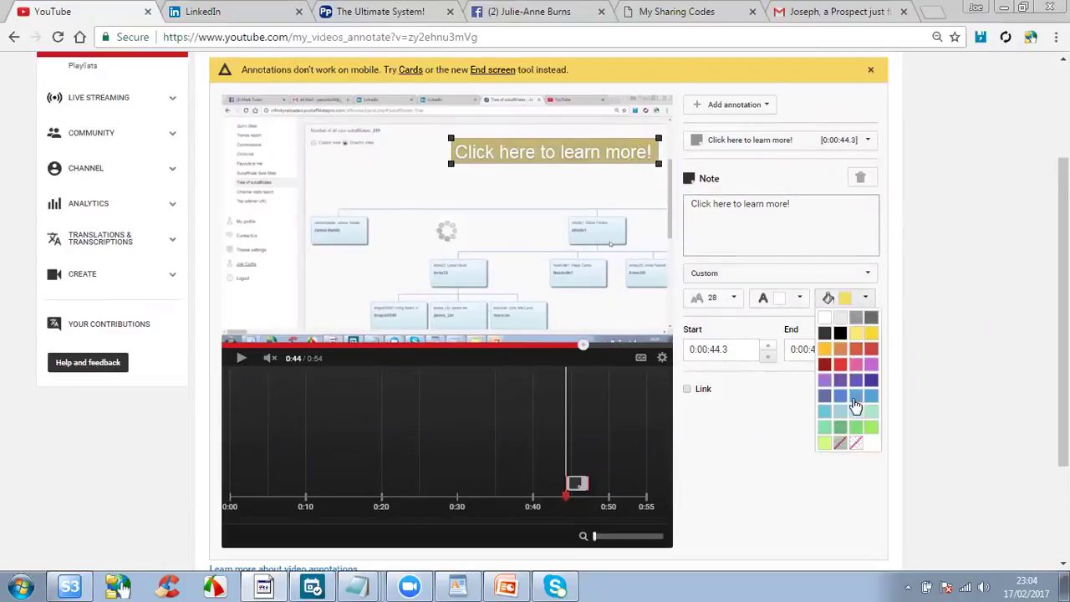
pyautogui.click(856, 444)
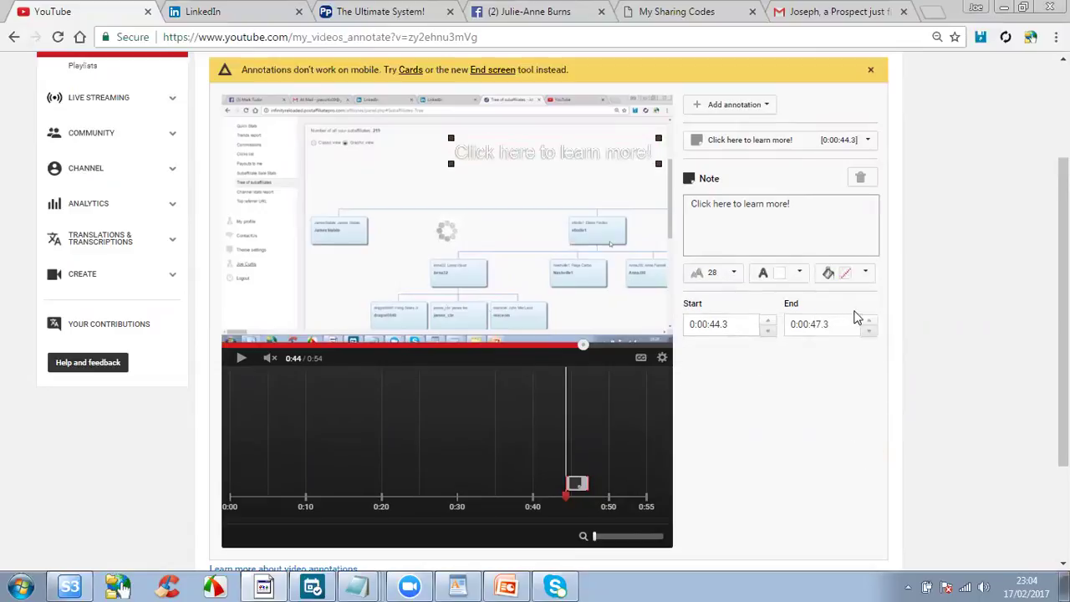
pyautogui.click(866, 272)
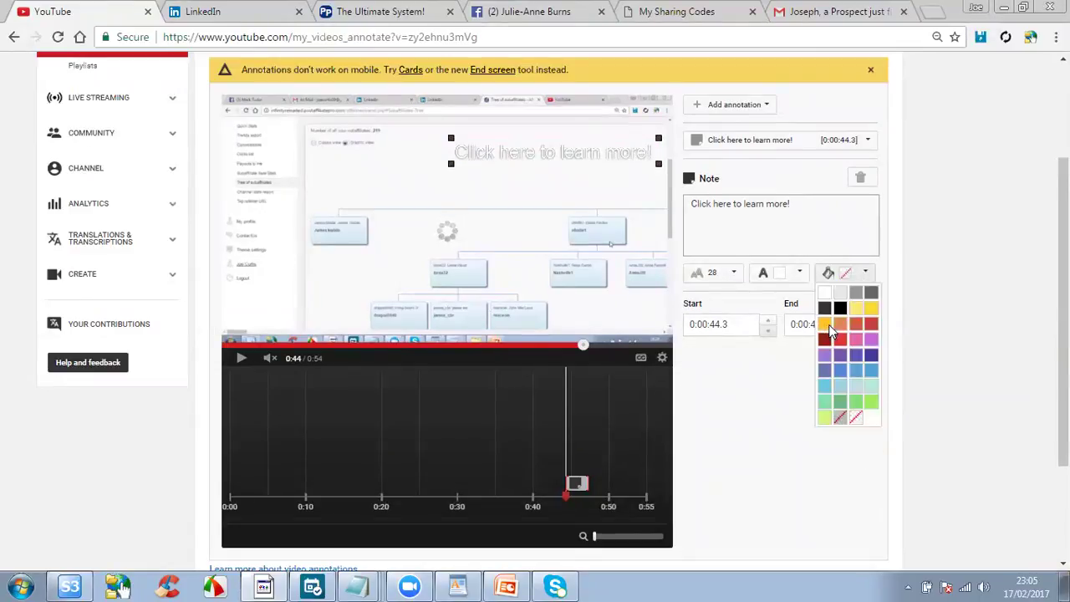
pyautogui.click(833, 330)
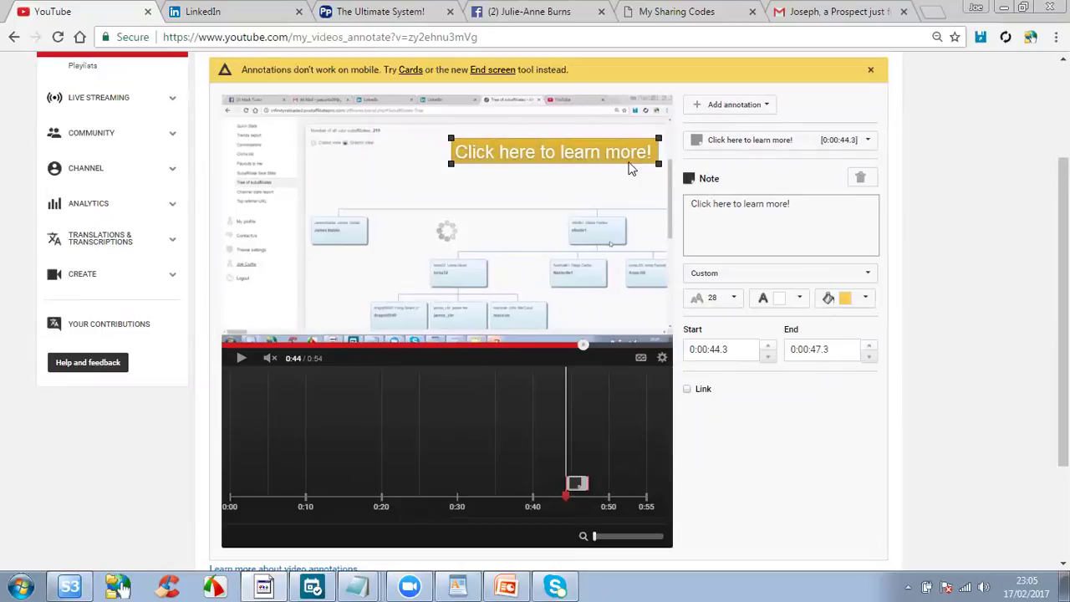
pyautogui.moveTo(611, 150)
pyautogui.mouseDown()
pyautogui.moveTo(556, 138)
pyautogui.moveTo(653, 160)
pyautogui.moveTo(612, 148)
pyautogui.mouseUp()
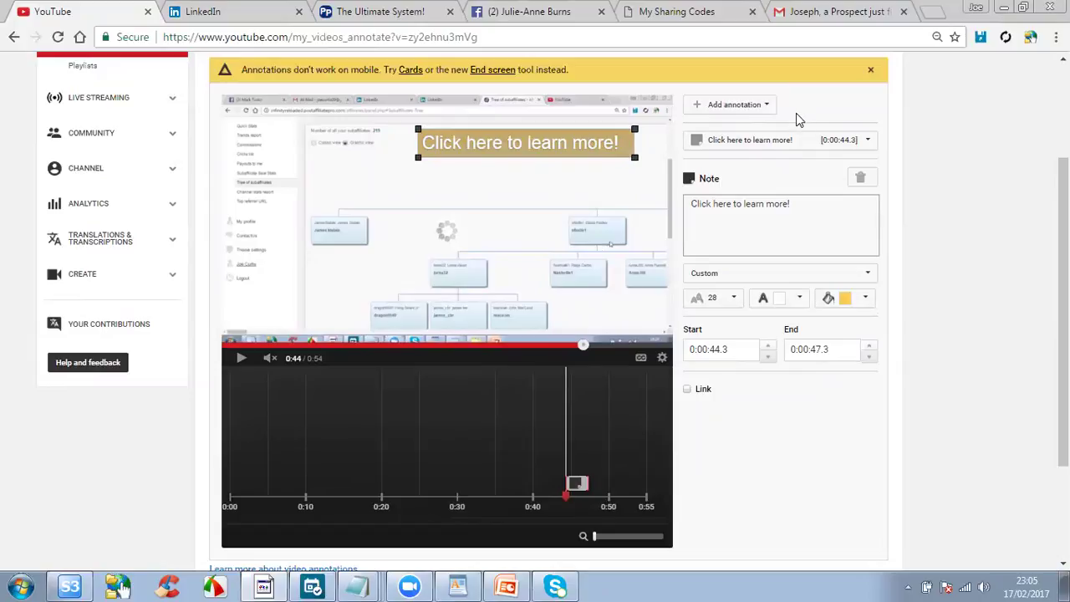
# Set the note's end time to 0:00:54.3 and preview the video
pyautogui.scroll(-1, 953, 223)
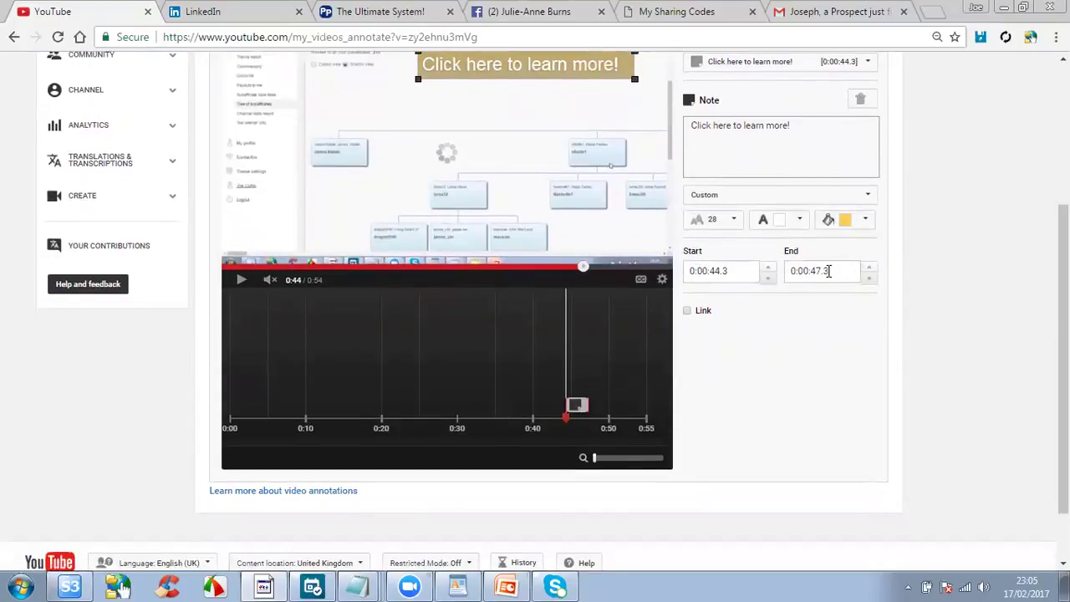
pyautogui.click(709, 271)
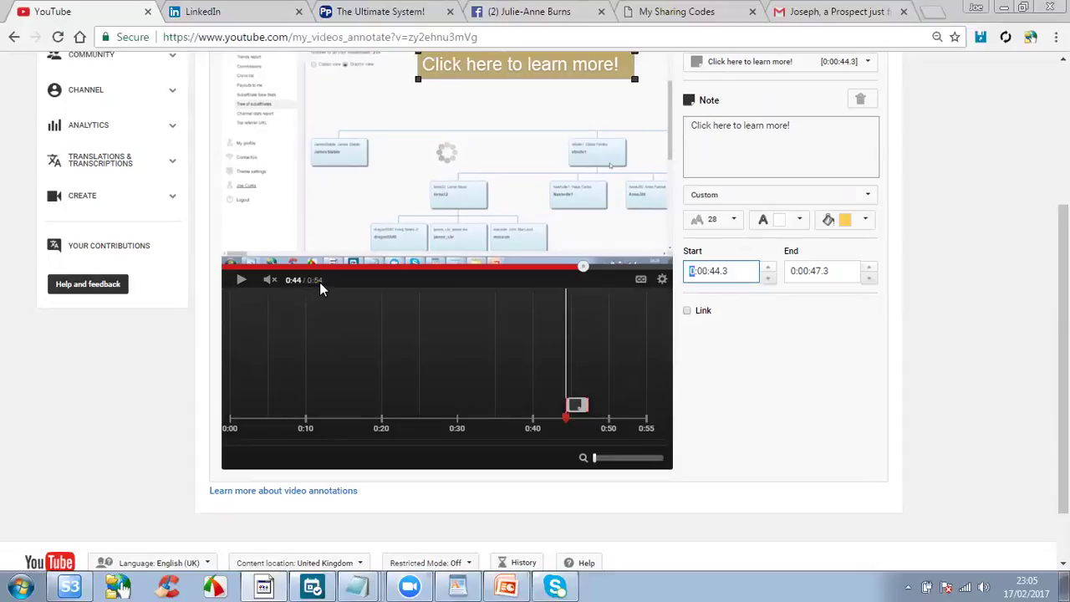
pyautogui.click(818, 269)
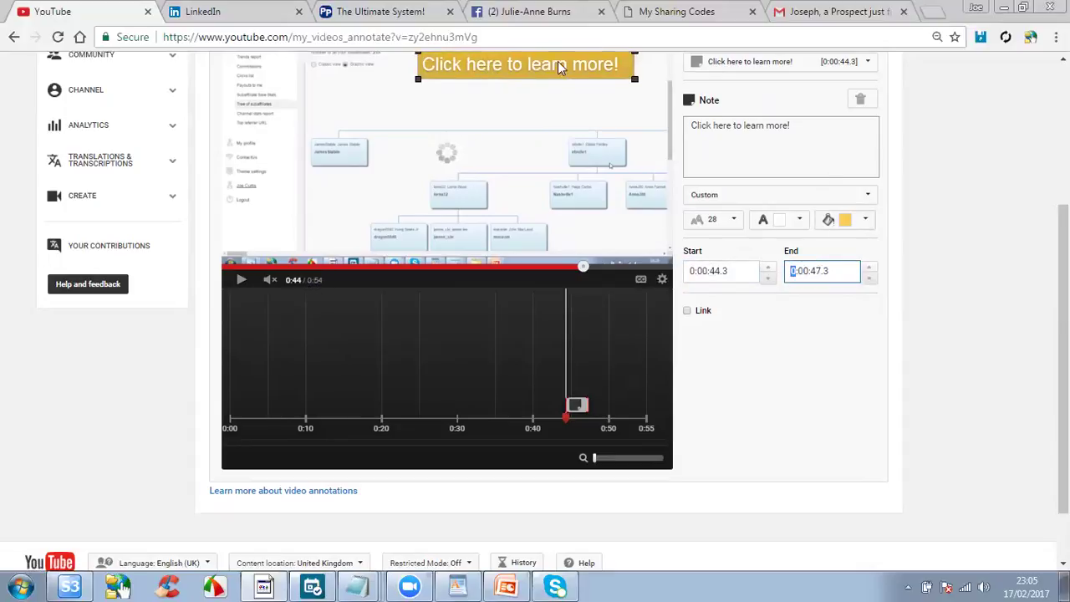
pyautogui.doubleClick(816, 270)
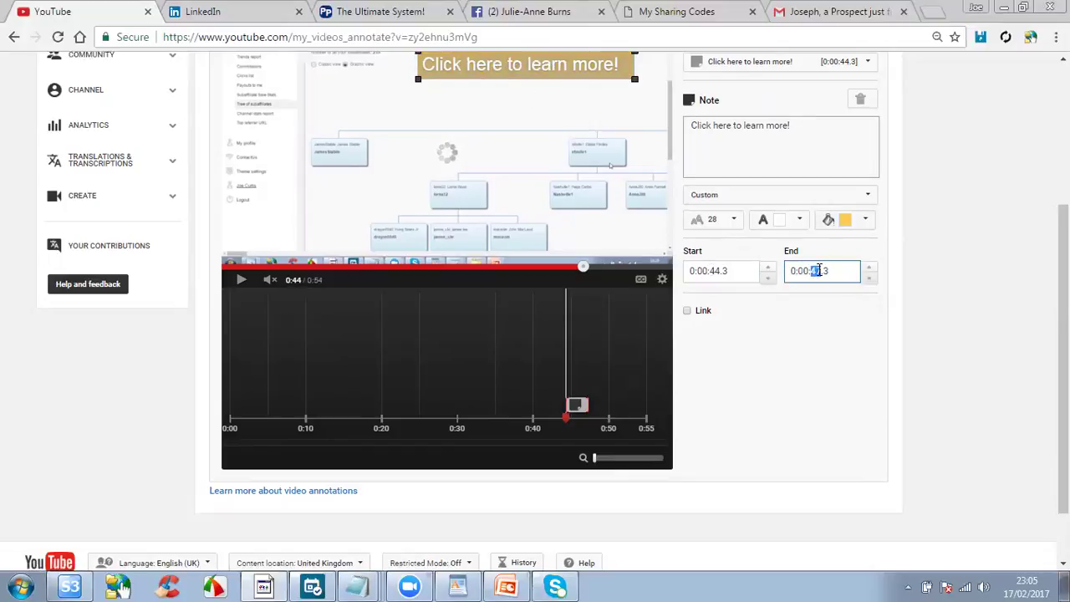
pyautogui.write('54')
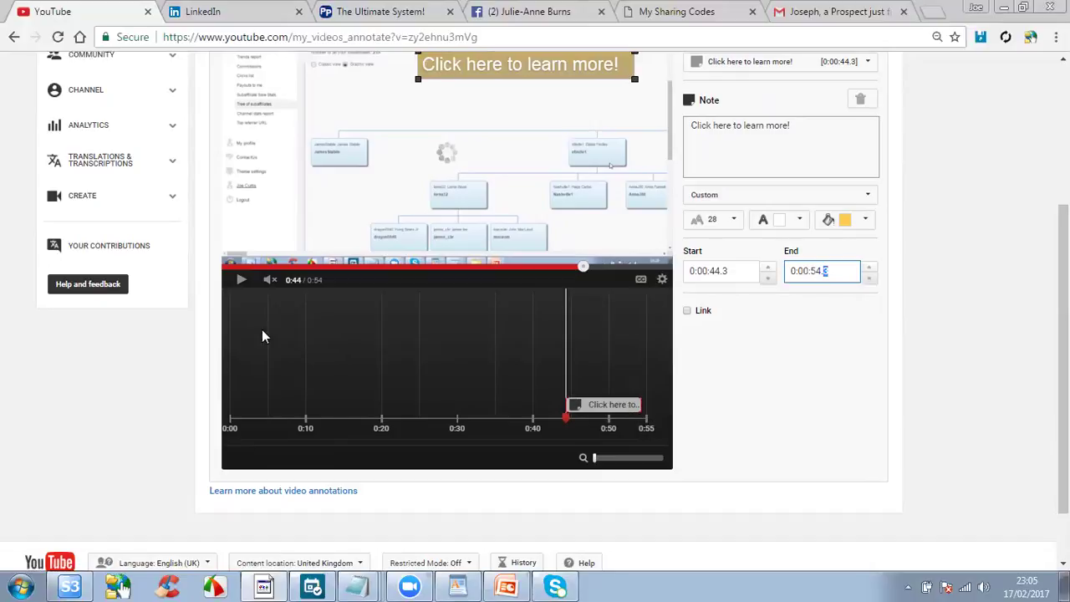
pyautogui.click(240, 285)
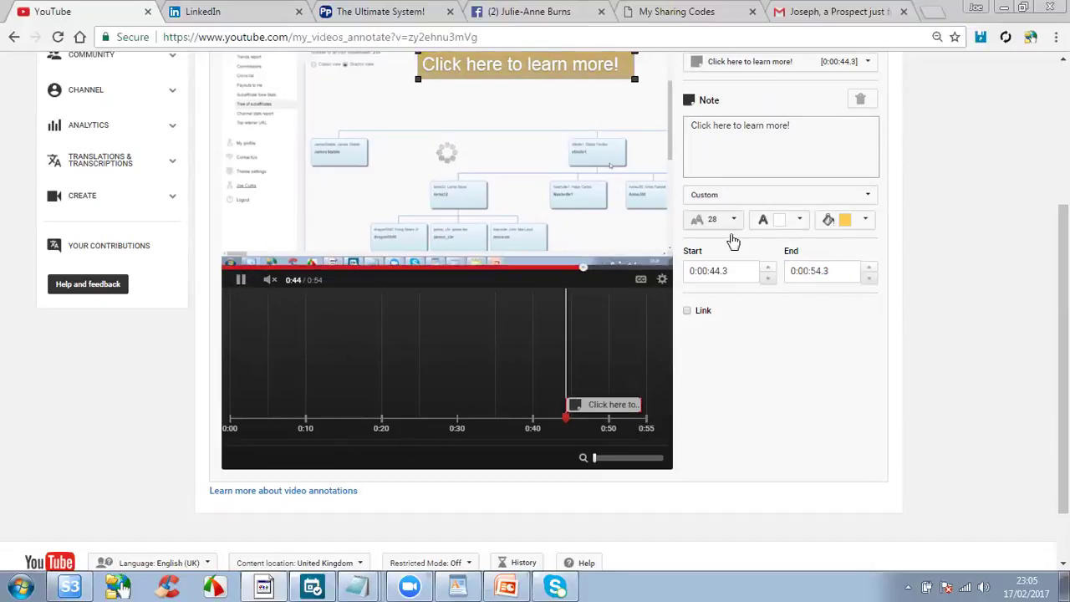
# Change the start seconds to 00 and shrink the note box slightly
pyautogui.click(717, 266)
pyautogui.hotkey('shift', 'Right')
pyautogui.hotkey('shift', 'Right')
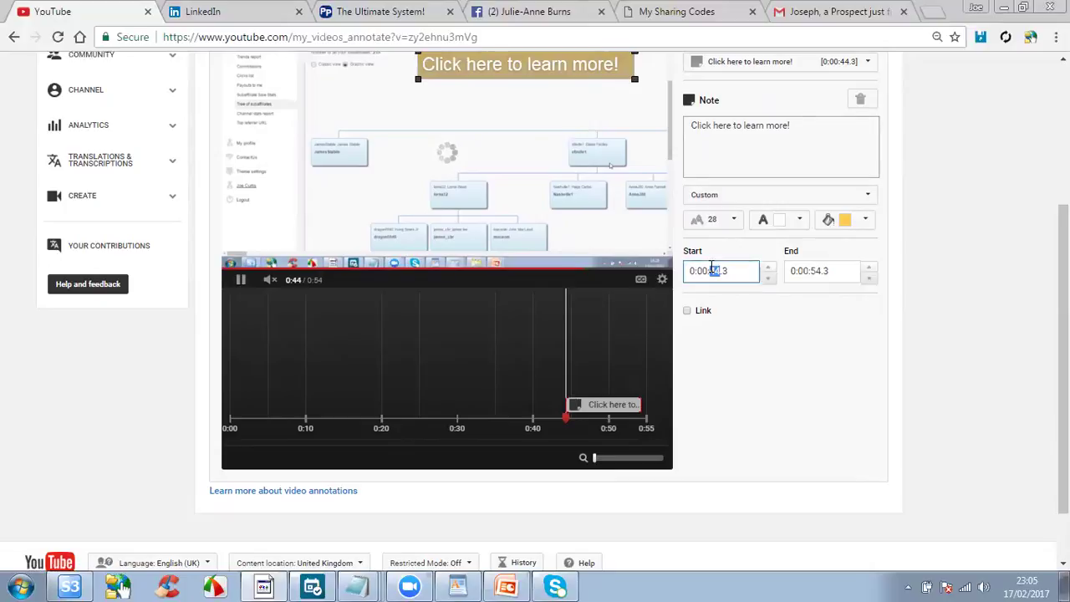
pyautogui.write('00')
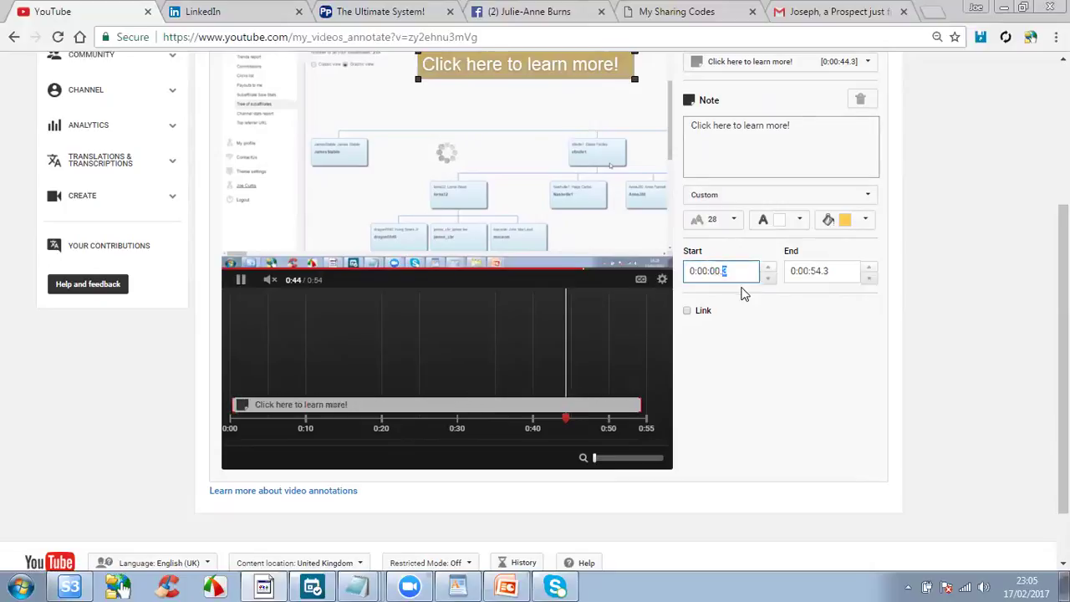
pyautogui.moveTo(722, 272); pyautogui.dragTo(729, 272)
pyautogui.moveTo(636, 81)
pyautogui.mouseDown()
pyautogui.moveTo(567, 71)
pyautogui.moveTo(635, 100)
pyautogui.moveTo(652, 91)
pyautogui.moveTo(602, 89)
pyautogui.mouseUp()
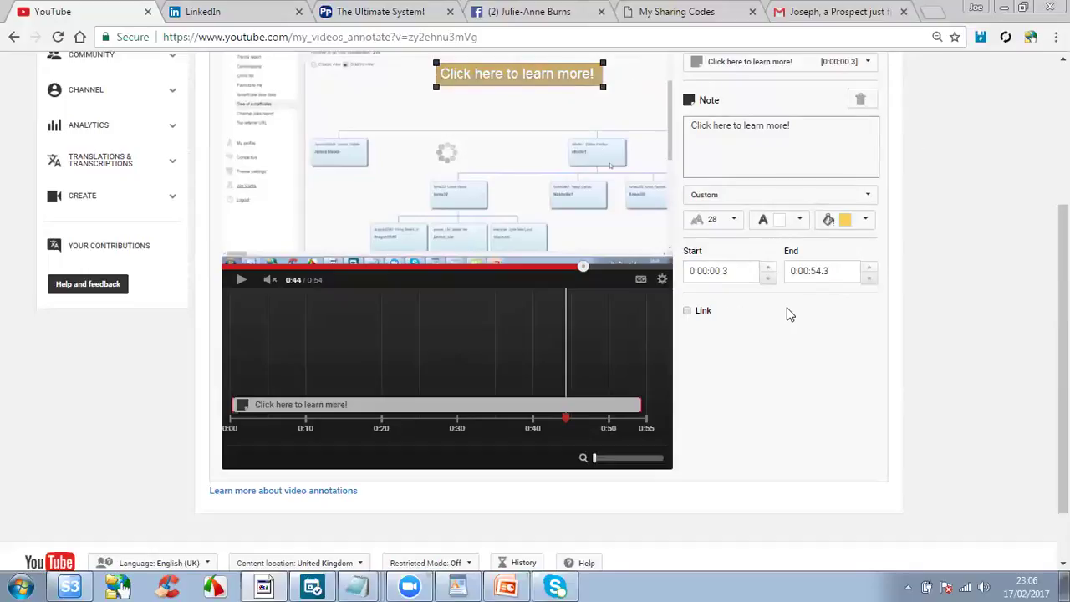
pyautogui.scroll(1, 791, 313)
pyautogui.scroll(2, 791, 314)
pyautogui.scroll(-3, 791, 311)
pyautogui.click(788, 203)
pyautogui.click(936, 170)
# Set the note's start time to 0:00:34.3
pyautogui.click(717, 271)
pyautogui.doubleClick(715, 272)
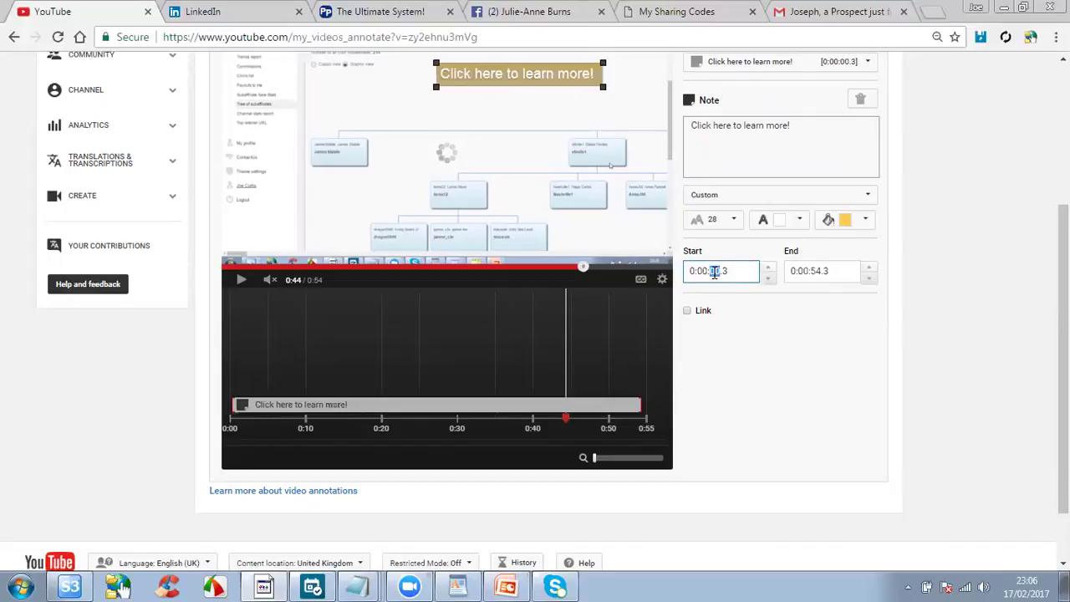
pyautogui.write('34')
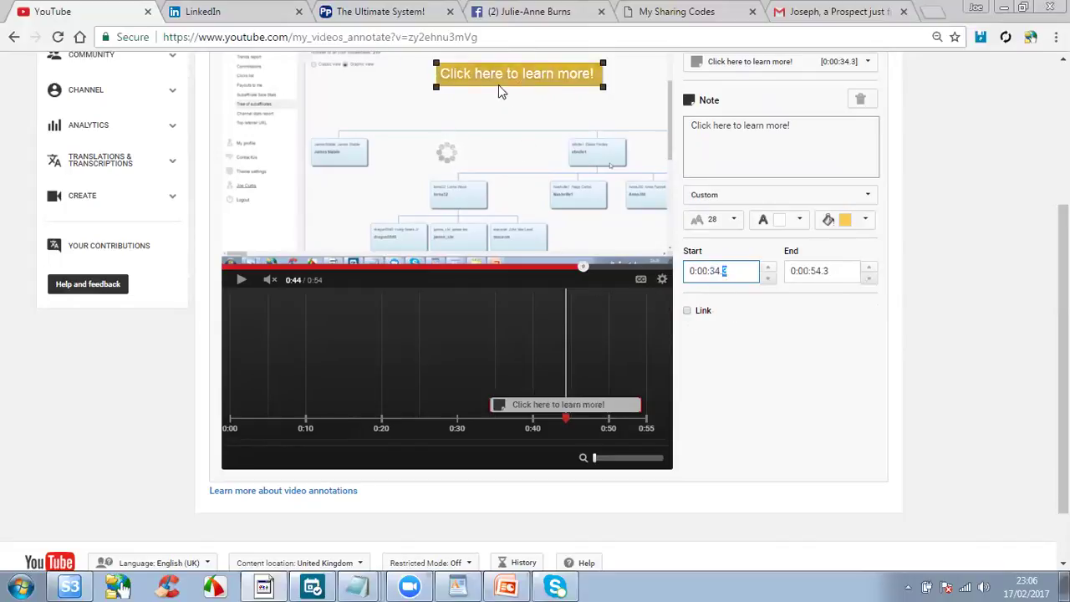
pyautogui.scroll(-2, 725, 210)
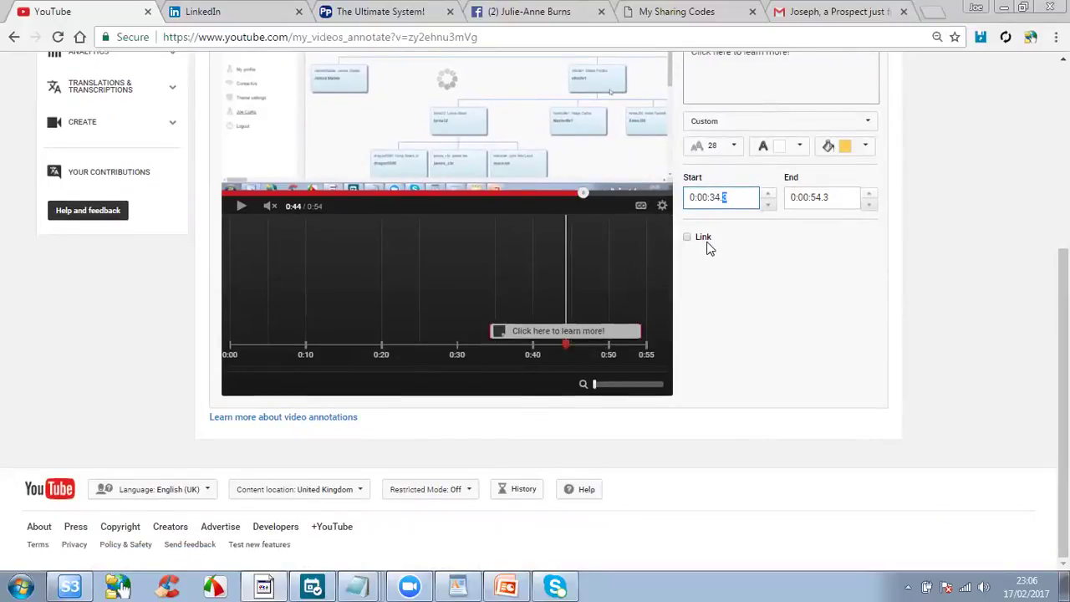
pyautogui.scroll(1, 694, 242)
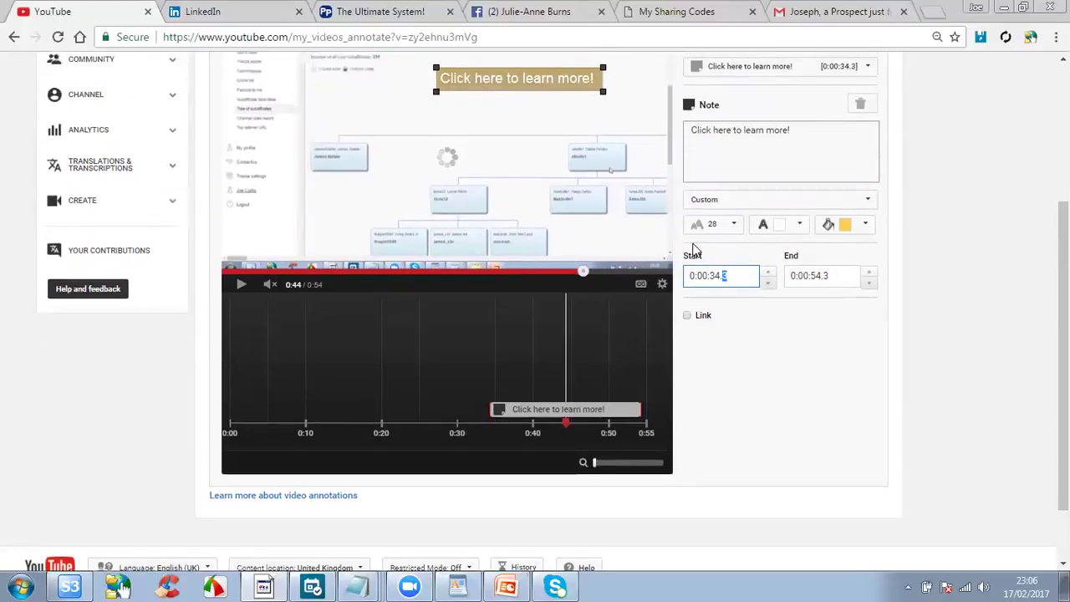
pyautogui.scroll(-1, 691, 245)
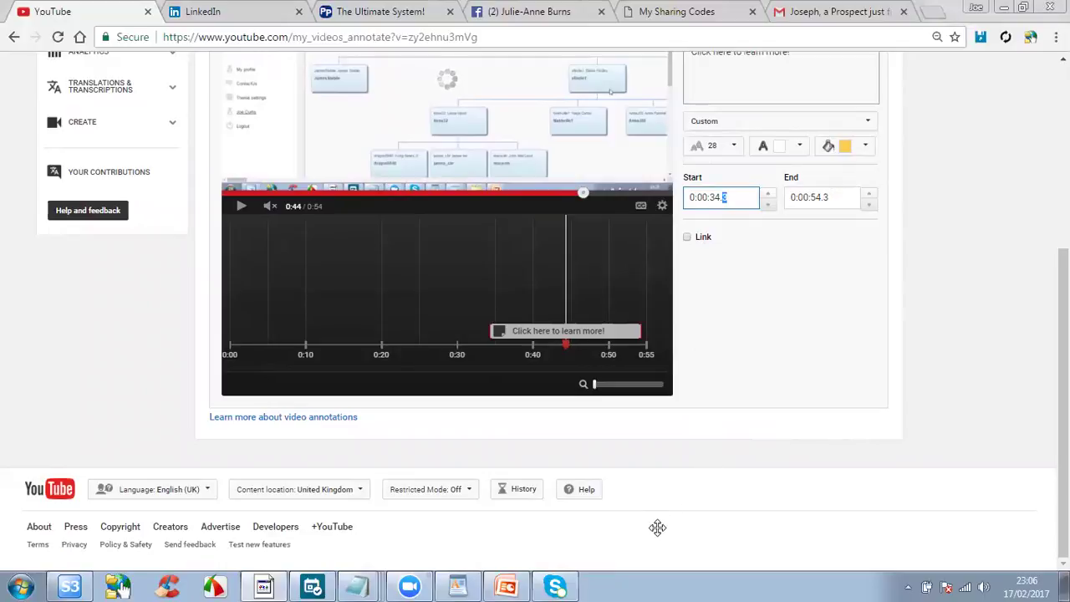
pyautogui.click(627, 497)
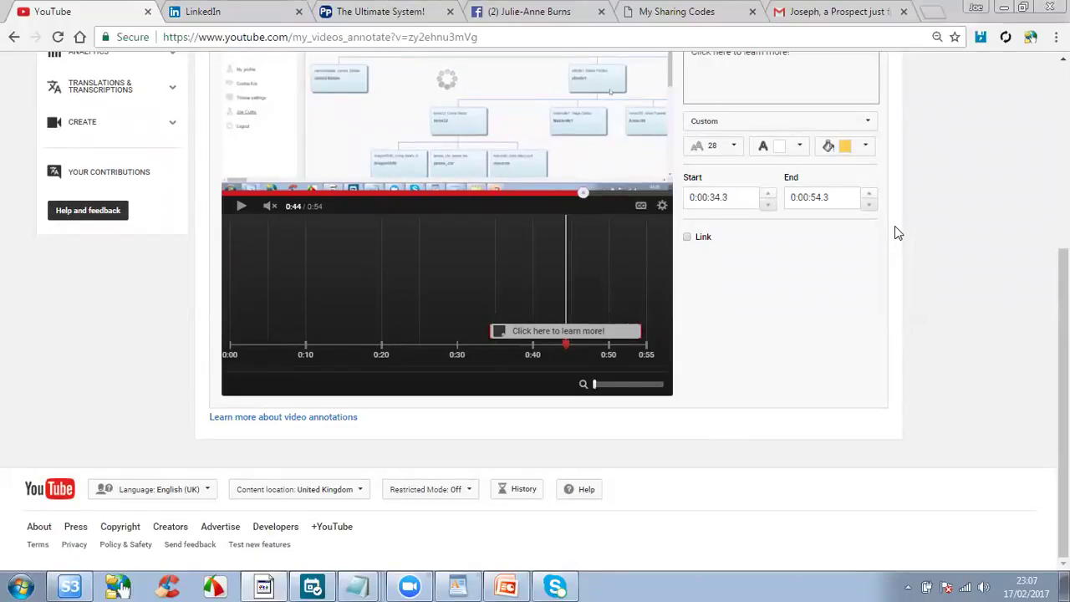
pyautogui.scroll(1, 859, 238)
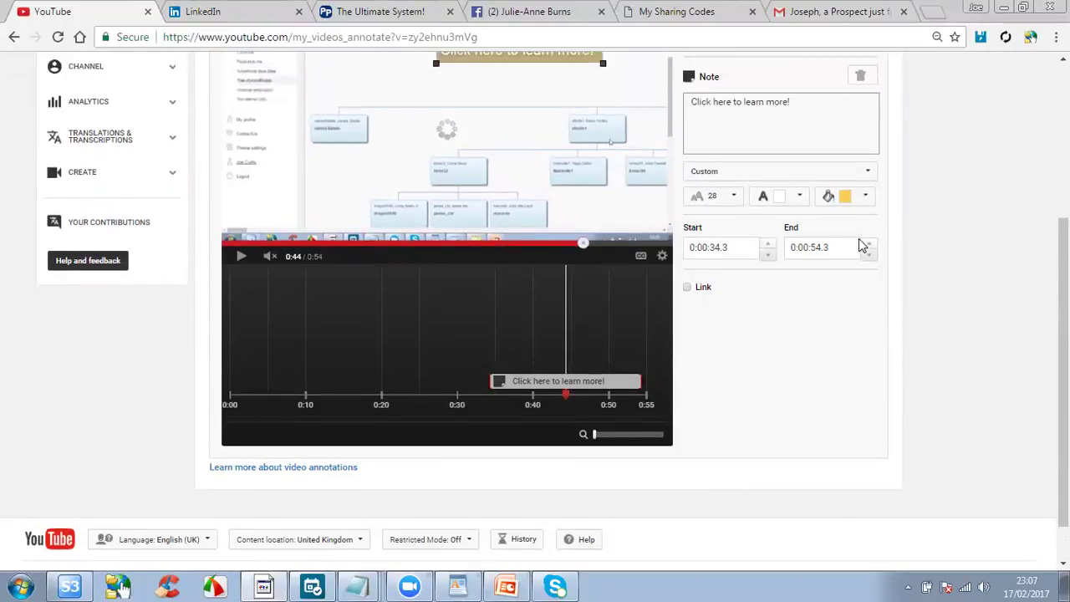
pyautogui.scroll(-1, 858, 238)
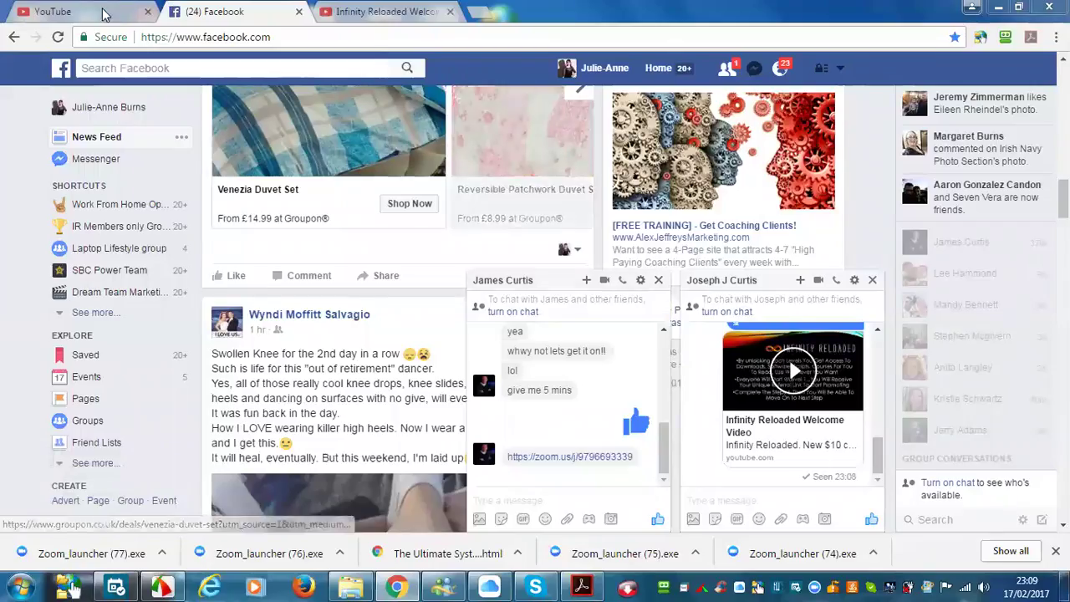
# Return to the YouTube tab and open the End screen & Annotations > Annotations editor
pyautogui.click(106, 11)
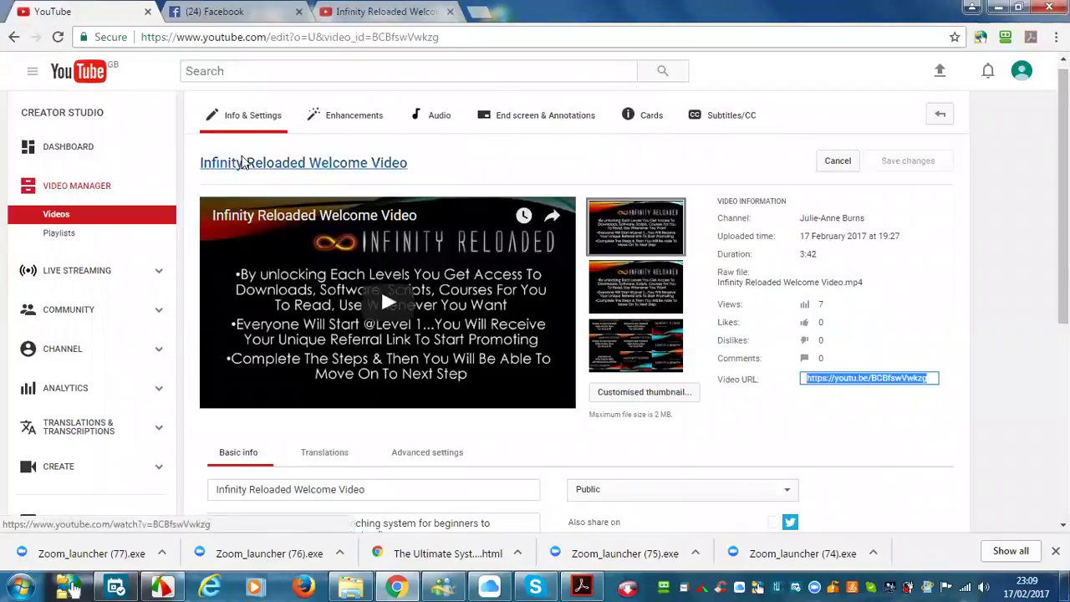
pyautogui.click(528, 124)
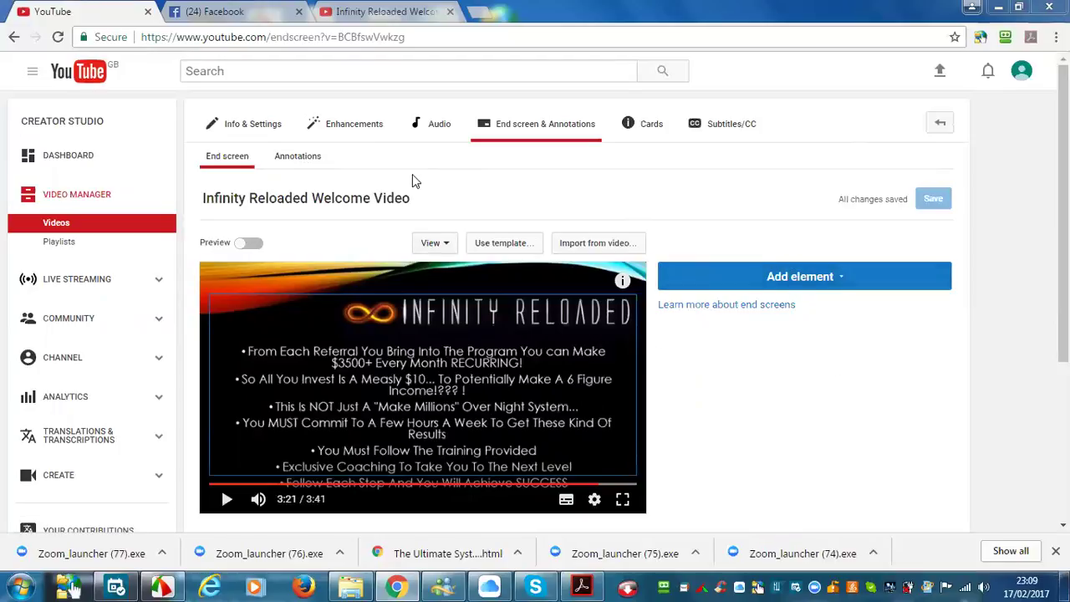
pyautogui.click(302, 163)
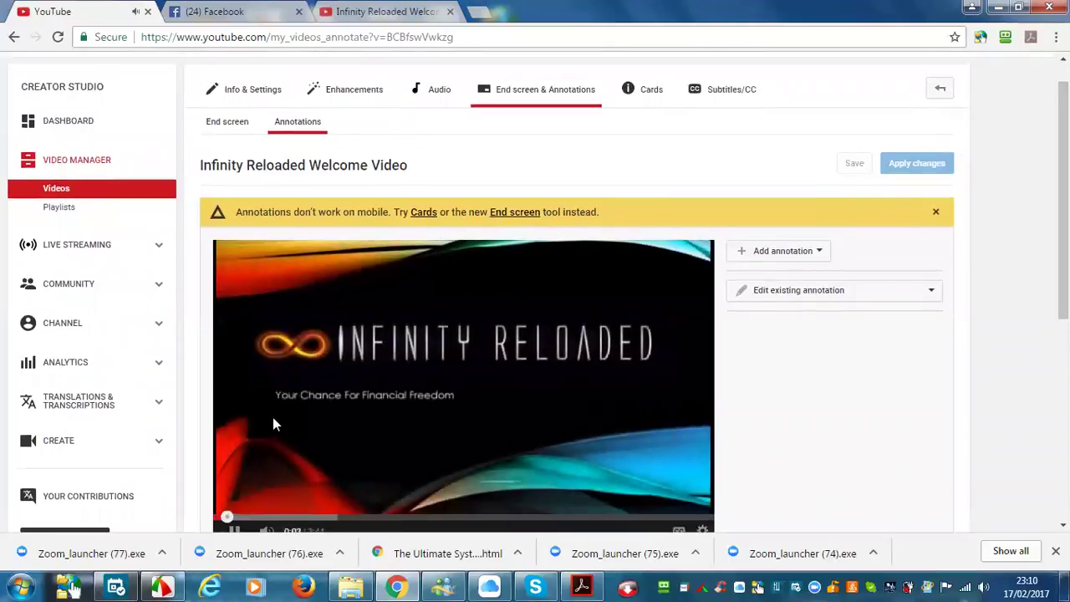
# Pause the preview, check for existing annotations, and add a new Note annotation
pyautogui.click(362, 444)
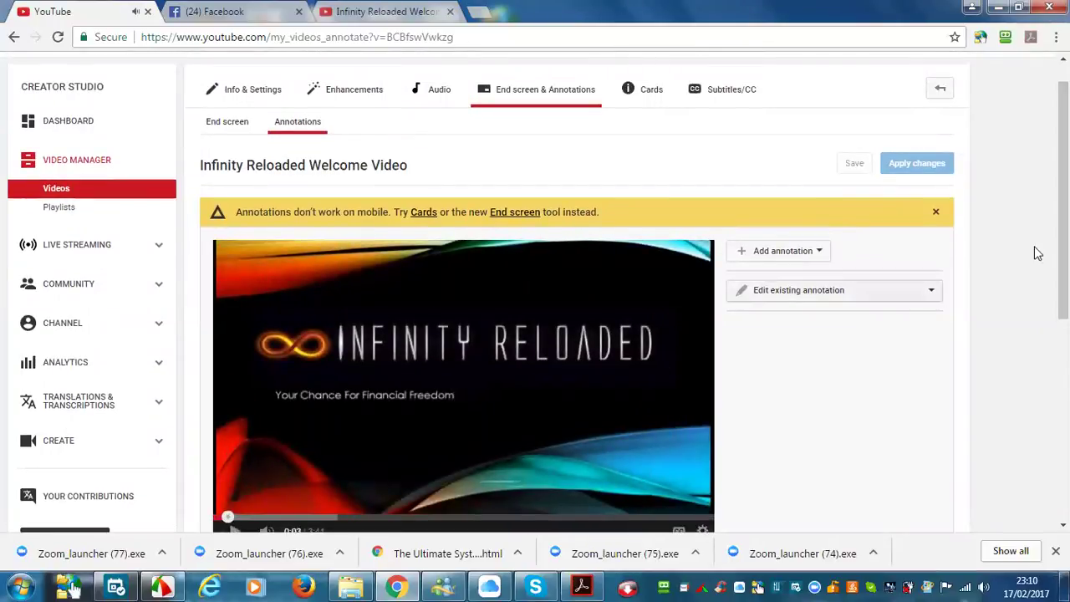
pyautogui.click(940, 293)
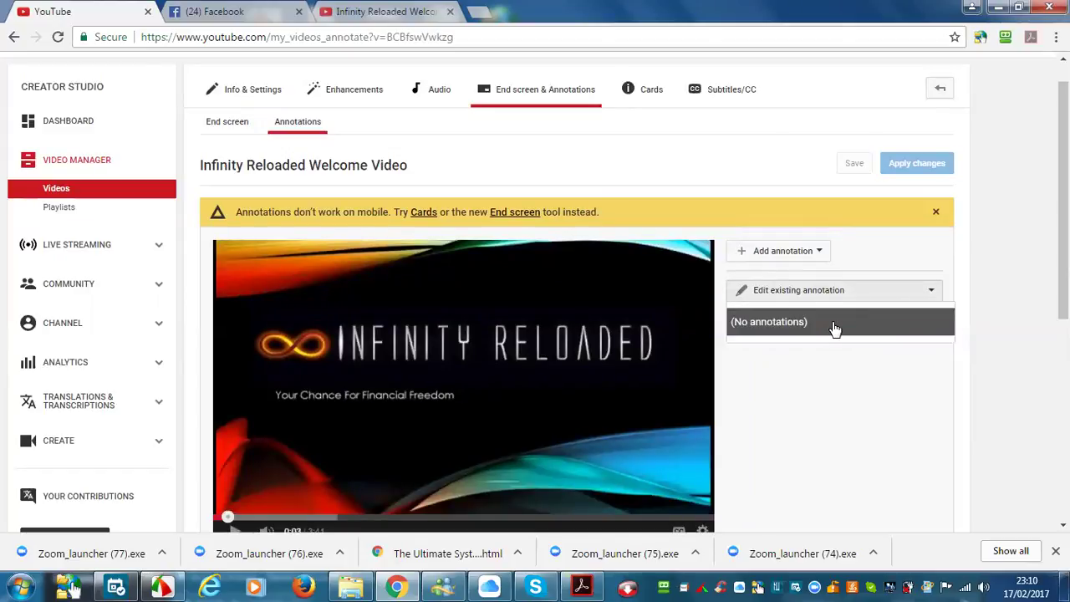
pyautogui.click(802, 255)
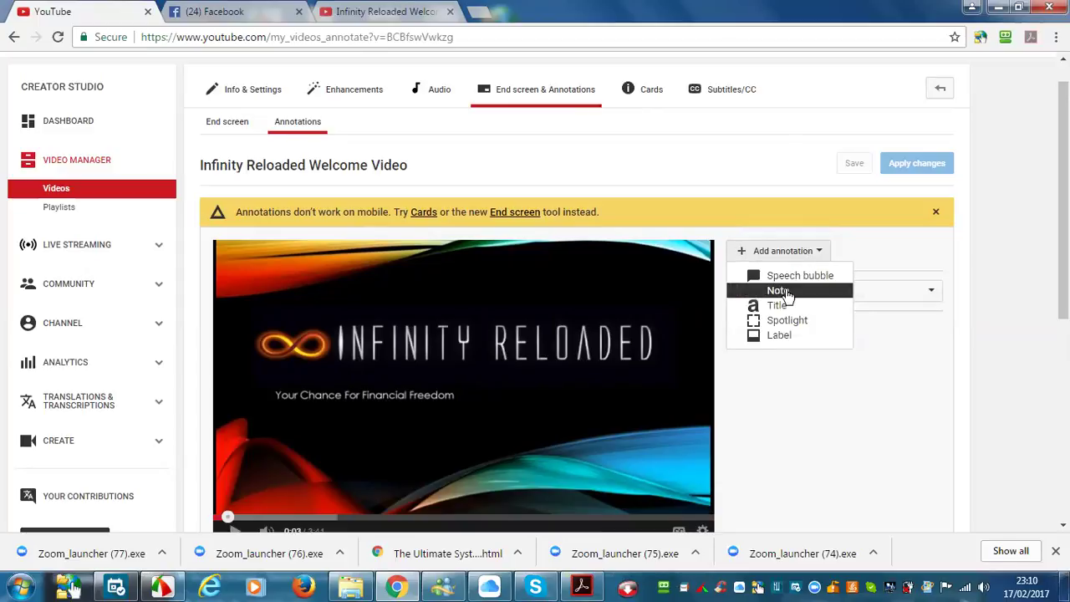
pyautogui.click(781, 291)
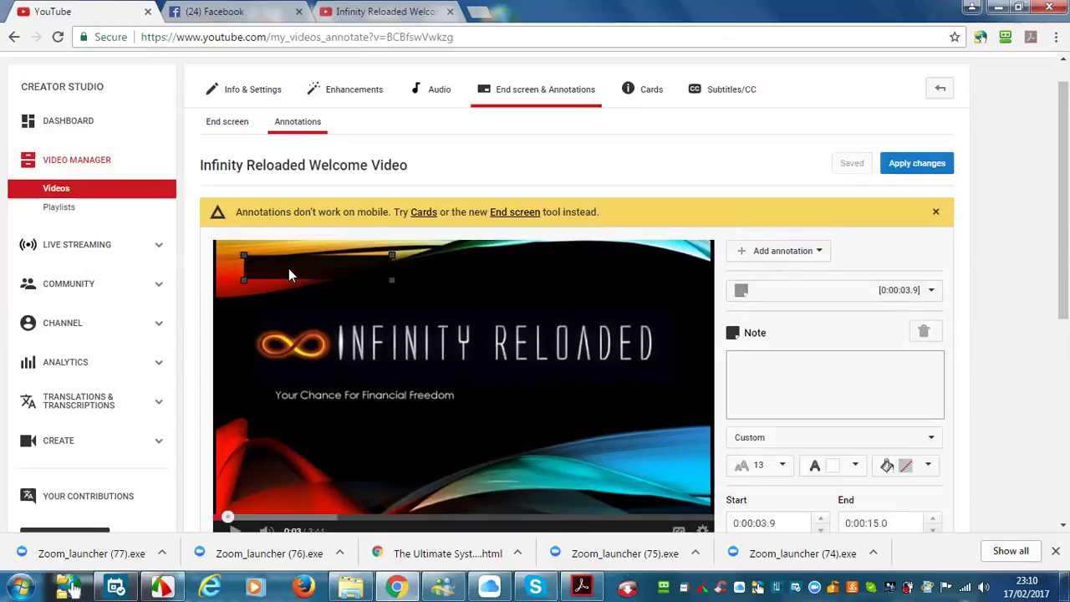
# Type 'Click here to learn more' as the note text and narrow the note box
pyautogui.click(743, 365)
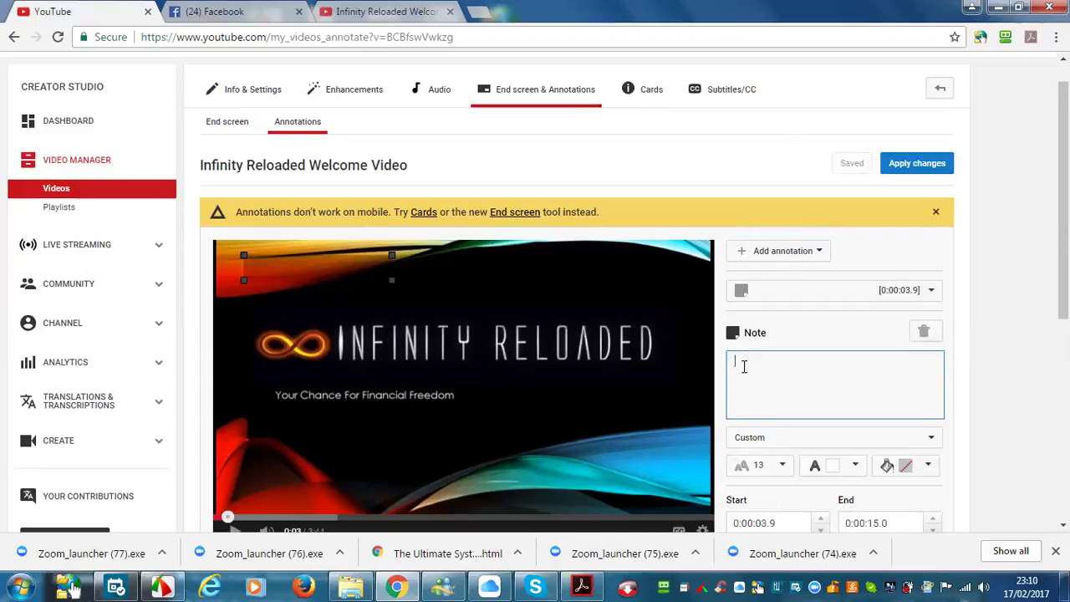
pyautogui.write('Che')
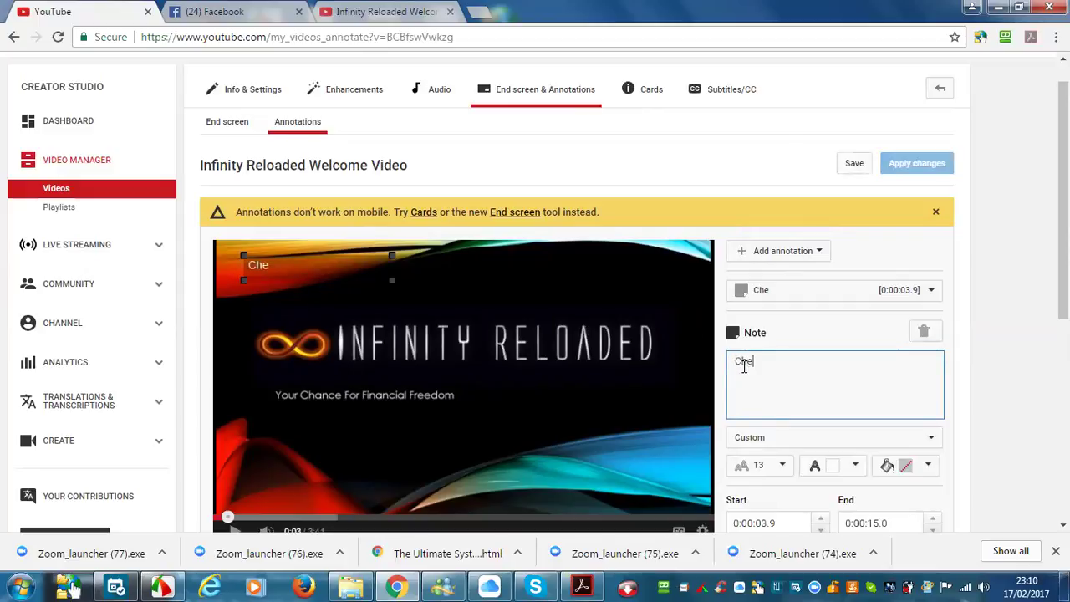
pyautogui.write('ck out')
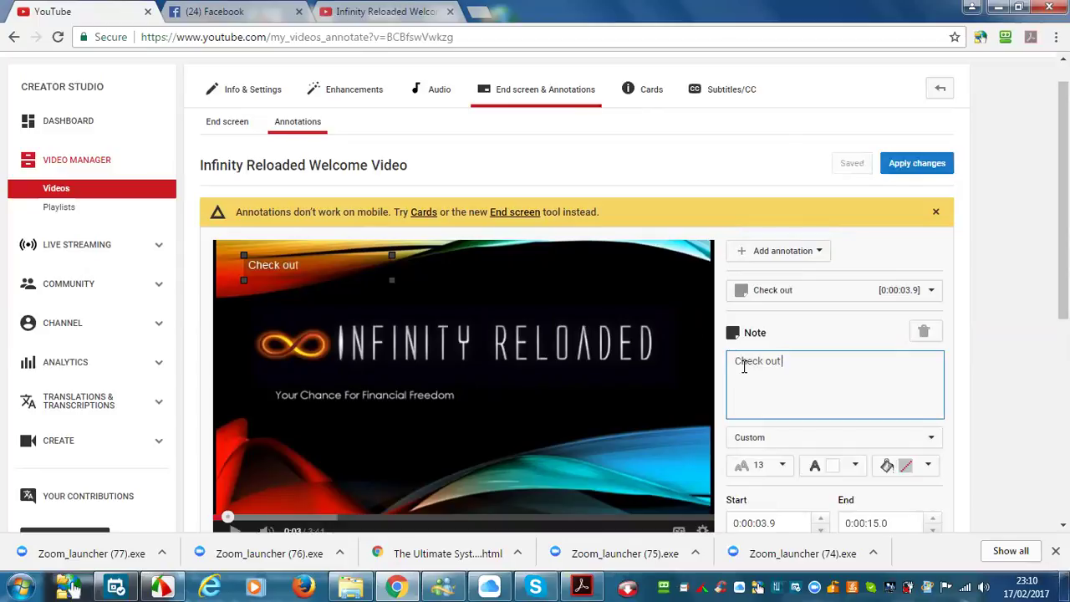
pyautogui.press('BackSpace')
pyautogui.press('BackSpace')
pyautogui.press('BackSpace')
pyautogui.press('BackSpace')
pyautogui.press('BackSpace')
pyautogui.press('BackSpace')
pyautogui.press('BackSpace')
pyautogui.press('BackSpace')
pyautogui.press('BackSpace')
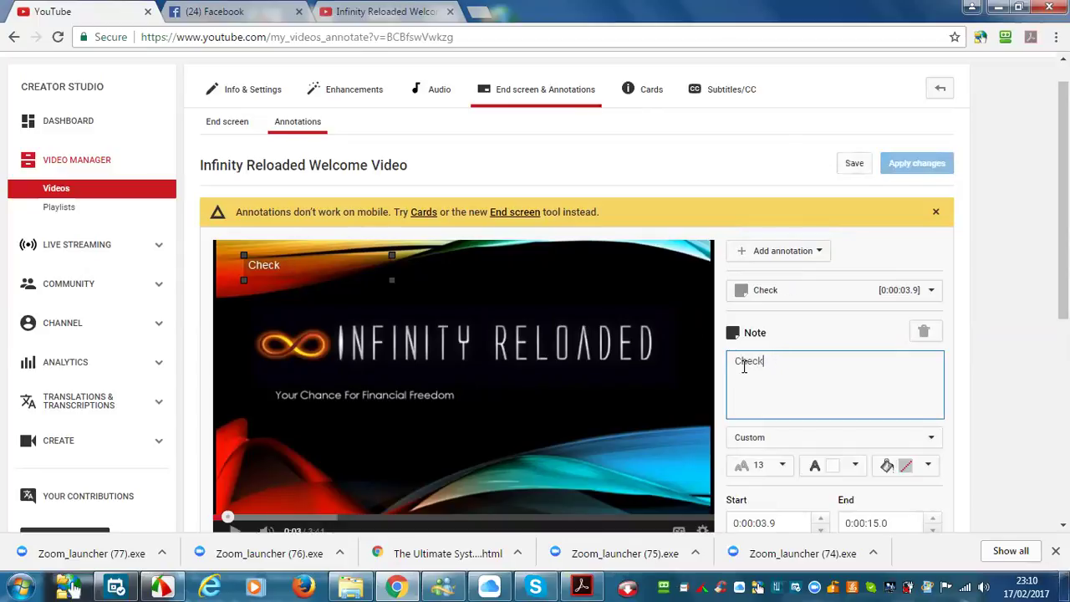
pyautogui.write('Click here')
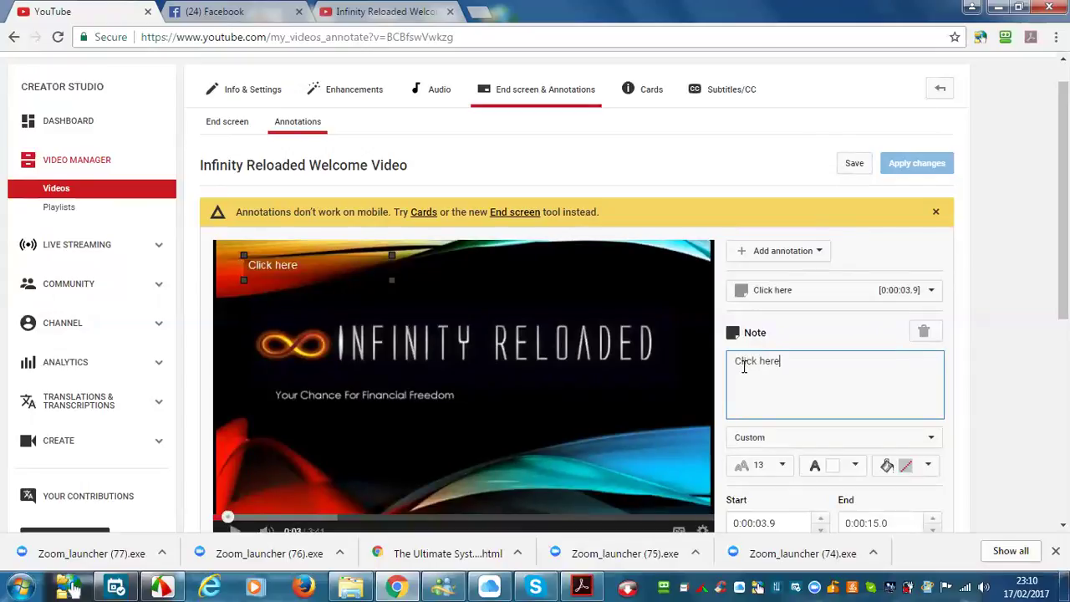
pyautogui.write(' to learn more')
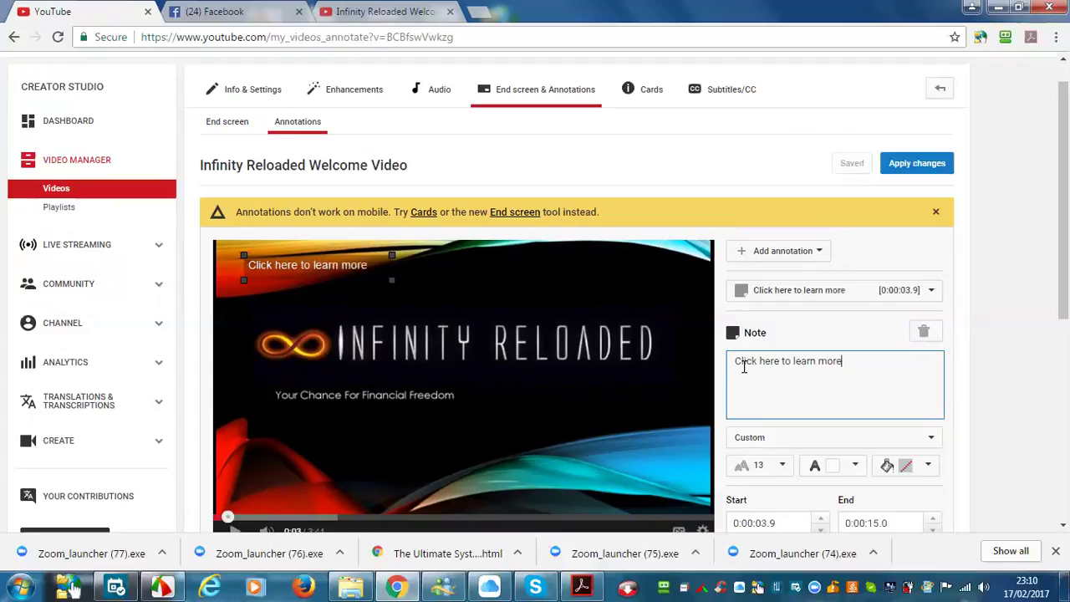
pyautogui.moveTo(390, 279); pyautogui.dragTo(375, 278)
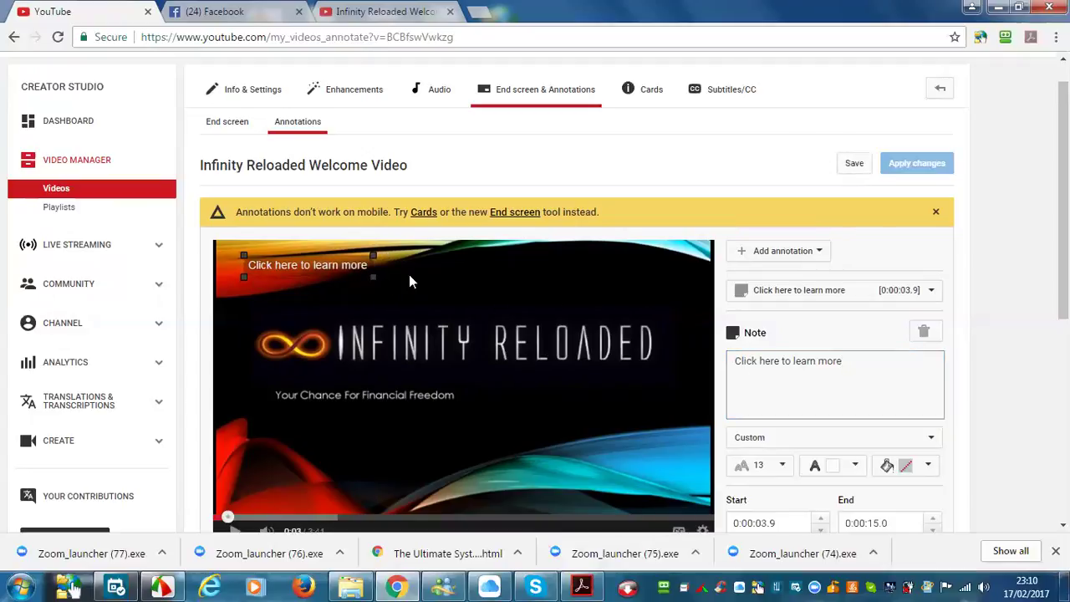
pyautogui.click(846, 362)
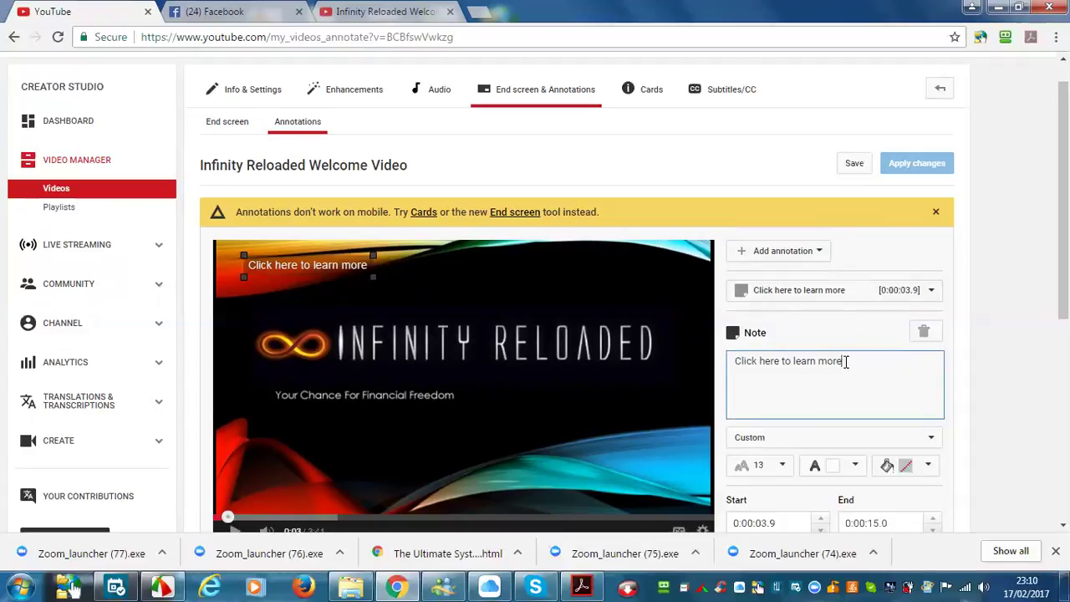
# Finish the note text with '!' and set its text size to 28
pyautogui.write('!')
pyautogui.scroll(-1, 1061, 251)
pyautogui.scroll(-3, 535, 276)
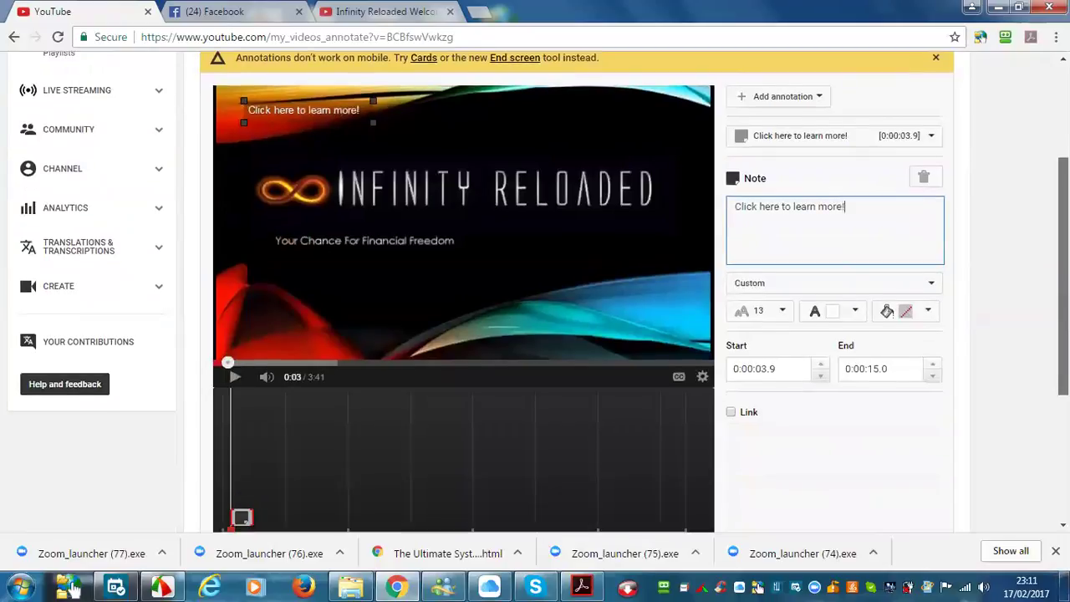
pyautogui.scroll(1, 535, 293)
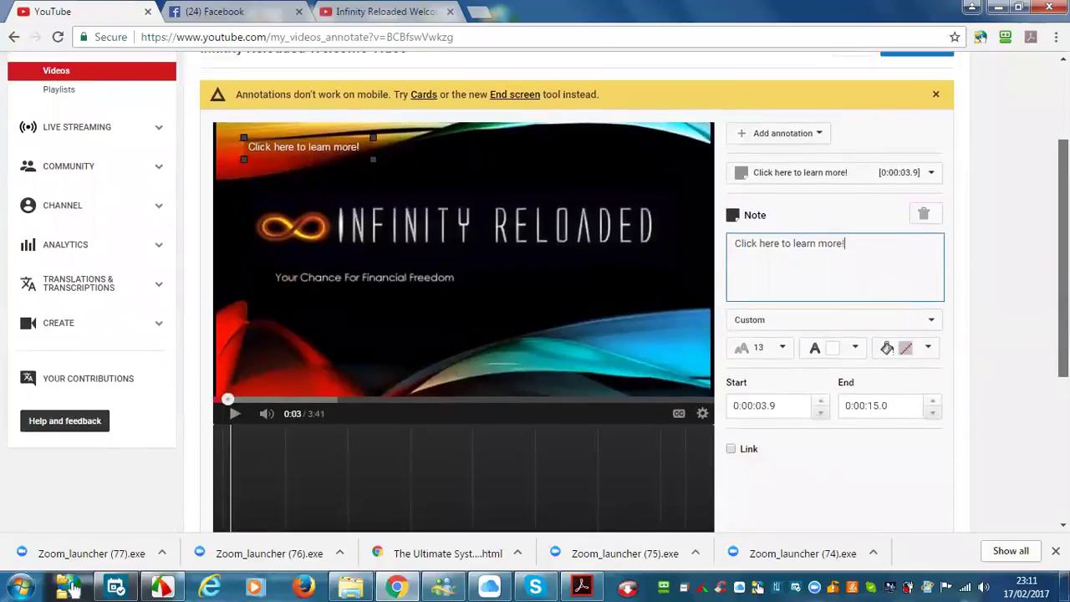
pyautogui.click(784, 349)
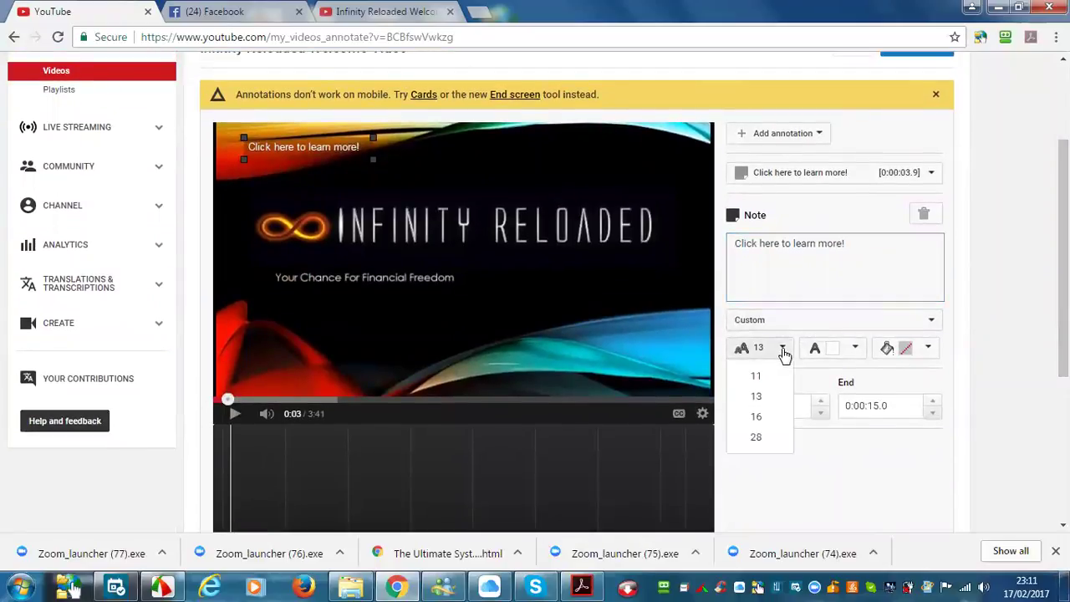
pyautogui.click(768, 438)
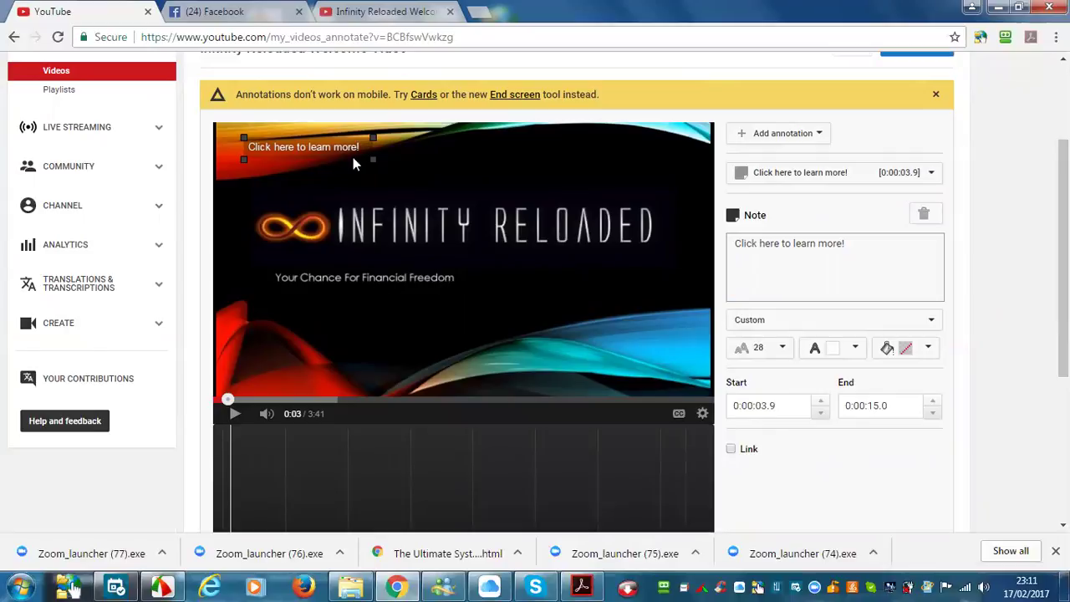
# Move the note to the video's top right, make it yellow, and preview playback
pyautogui.moveTo(328, 145)
pyautogui.mouseDown()
pyautogui.moveTo(513, 160)
pyautogui.moveTo(614, 159)
pyautogui.moveTo(620, 147)
pyautogui.mouseUp()
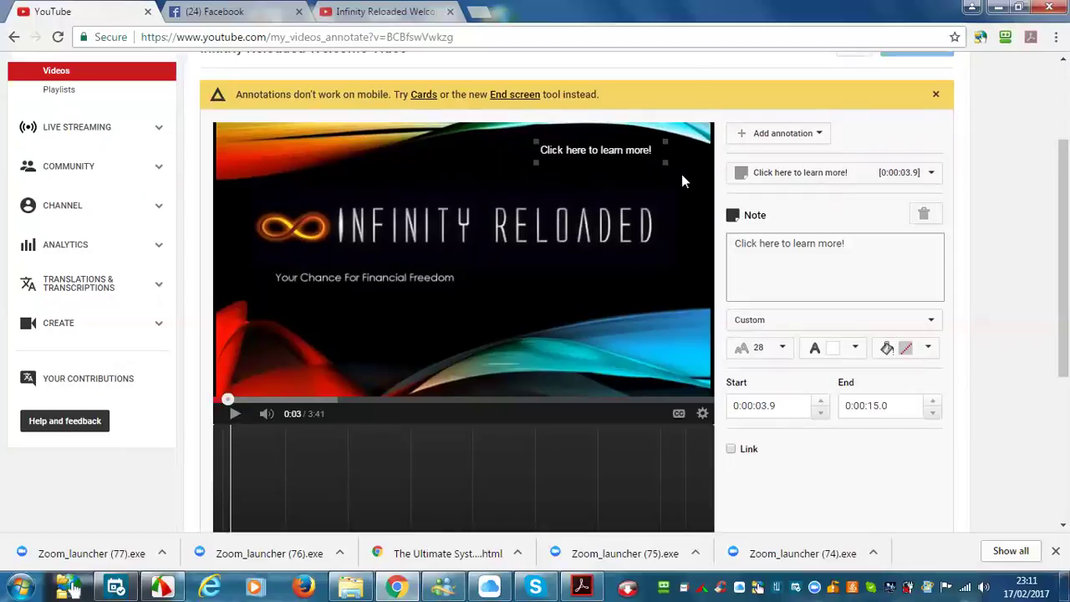
pyautogui.click(930, 349)
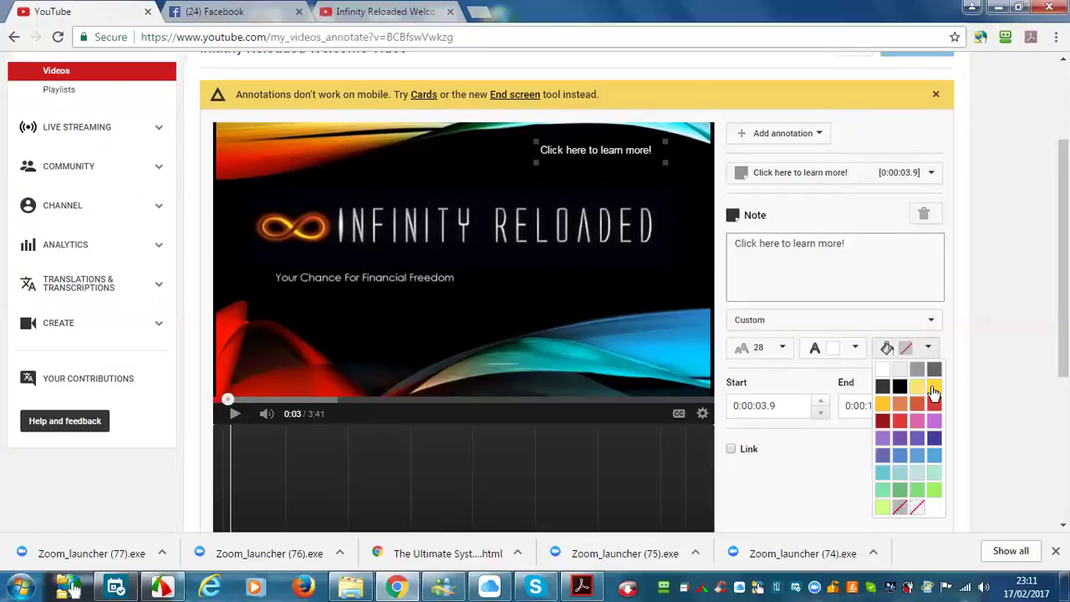
pyautogui.click(931, 387)
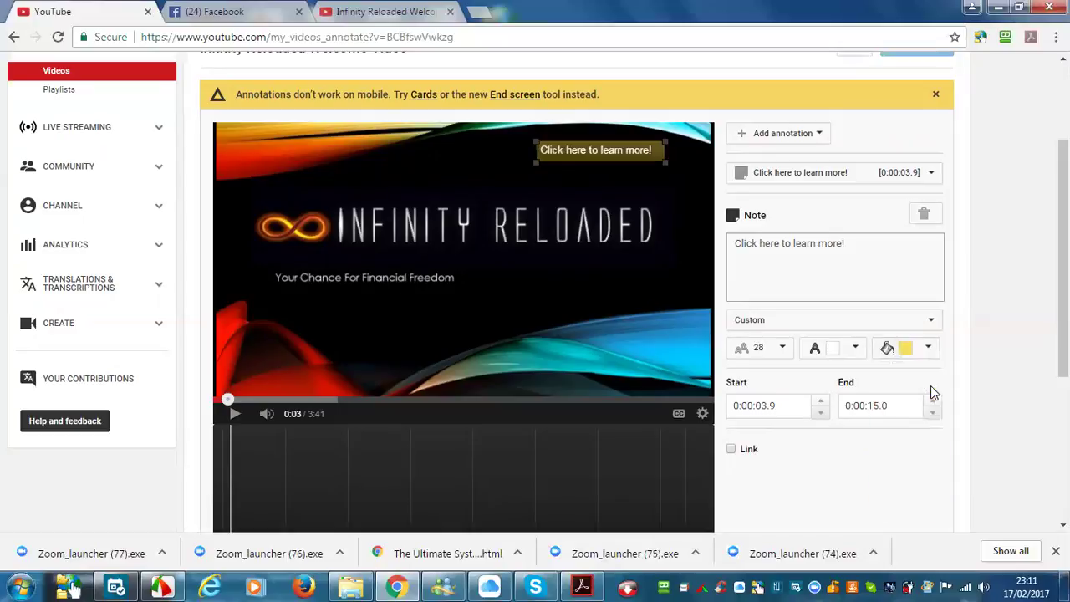
pyautogui.click(651, 191)
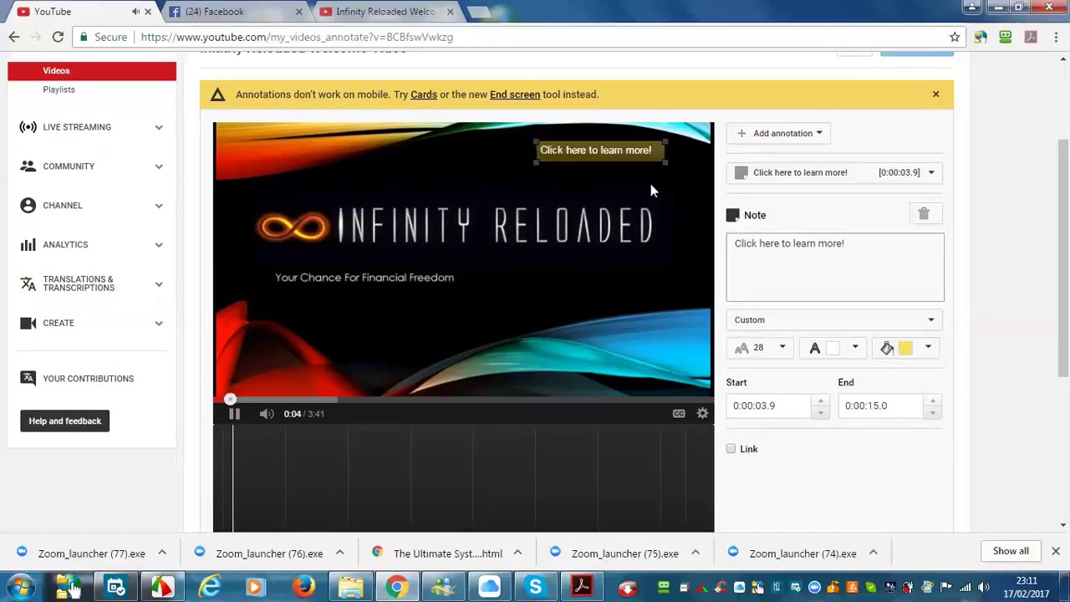
pyautogui.click(235, 413)
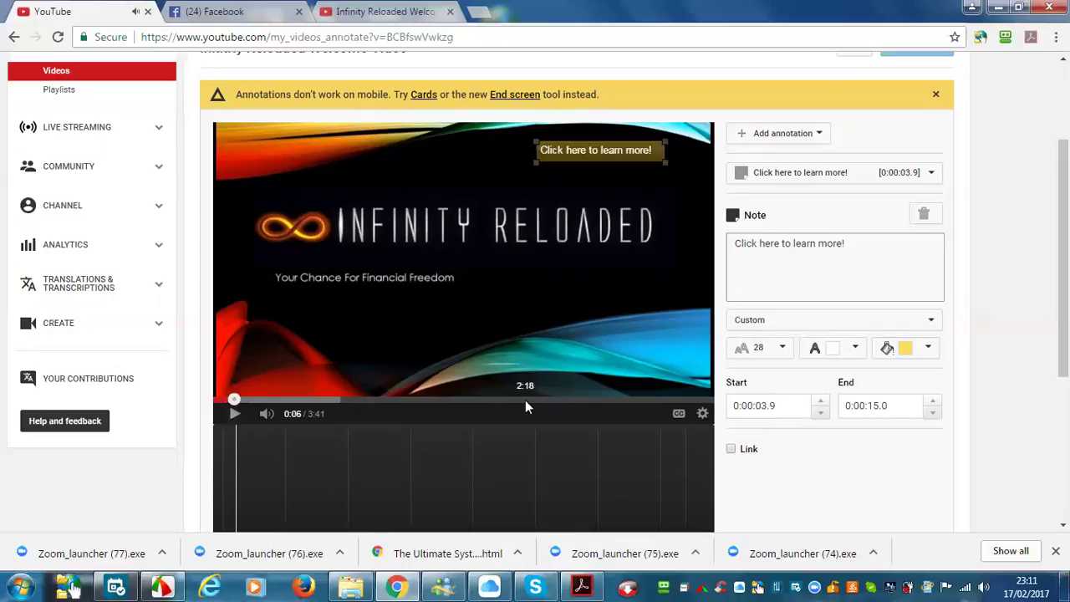
pyautogui.moveTo(1064, 251); pyautogui.dragTo(1064, 274)
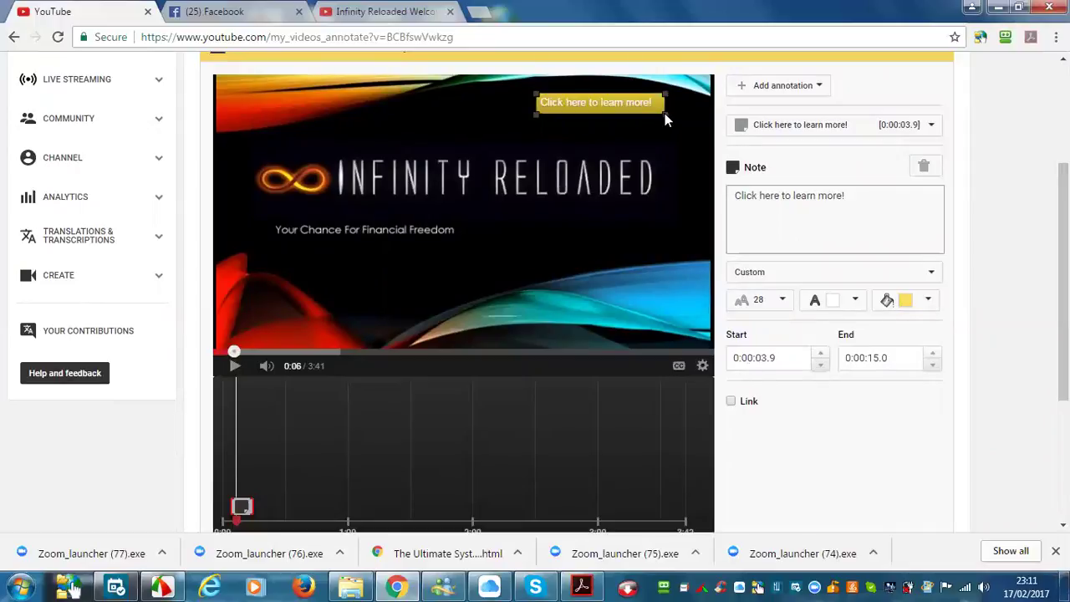
# Widen and shorten the yellow note box until 'Click here to learn more!' fits on one line
pyautogui.moveTo(664, 114); pyautogui.dragTo(679, 138)
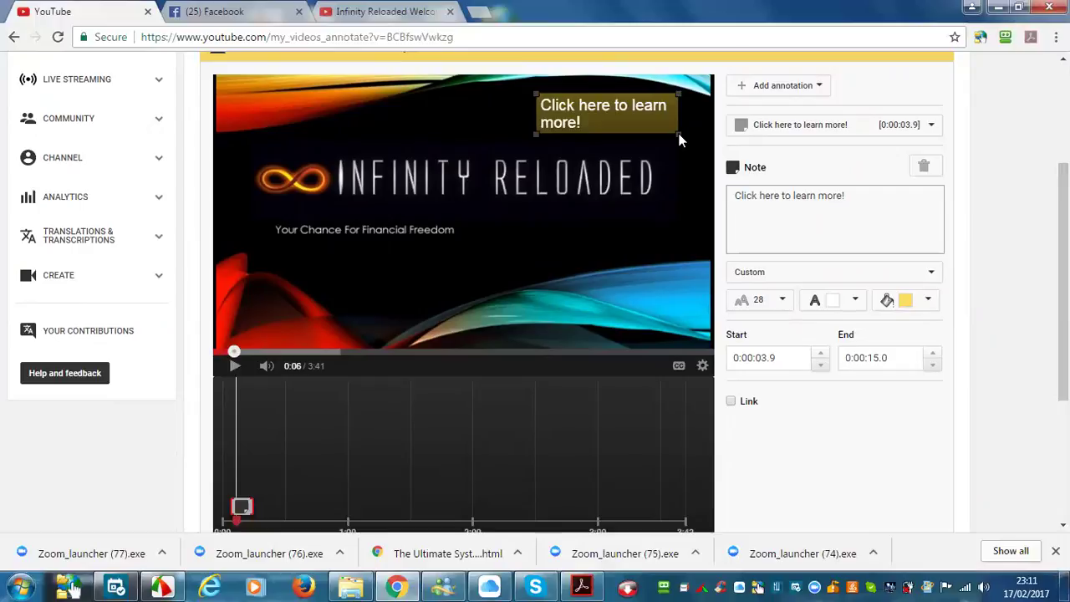
pyautogui.moveTo(681, 134); pyautogui.dragTo(686, 131)
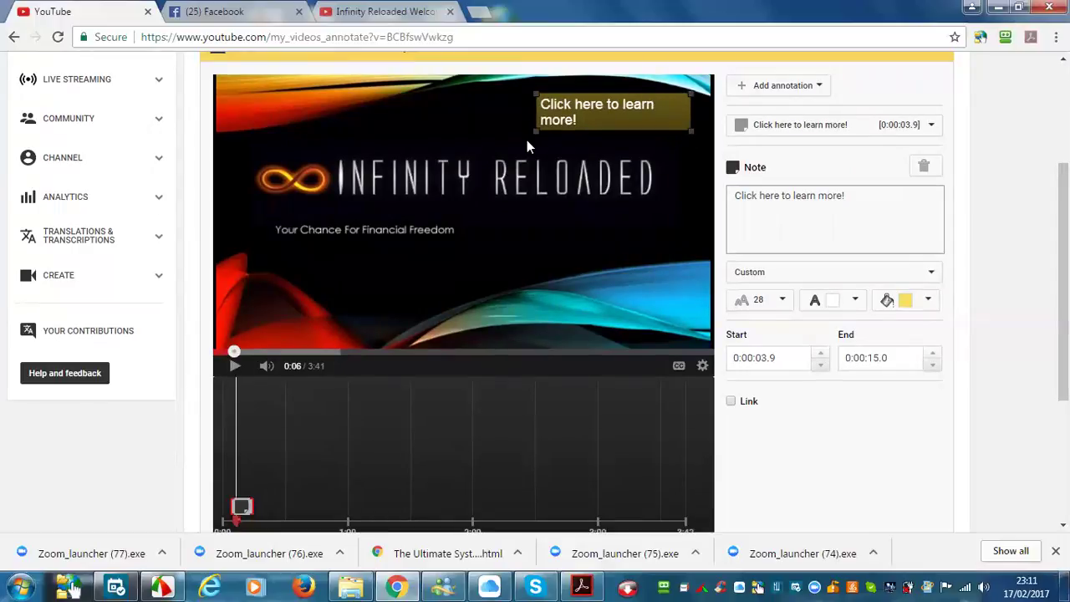
pyautogui.moveTo(535, 131); pyautogui.dragTo(510, 130)
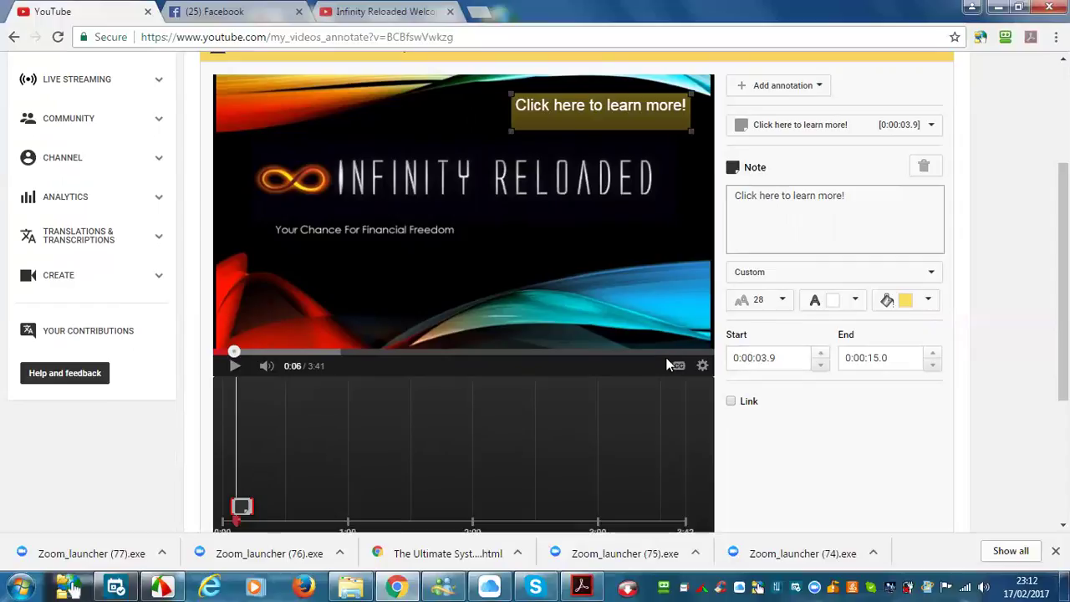
pyautogui.click(567, 352)
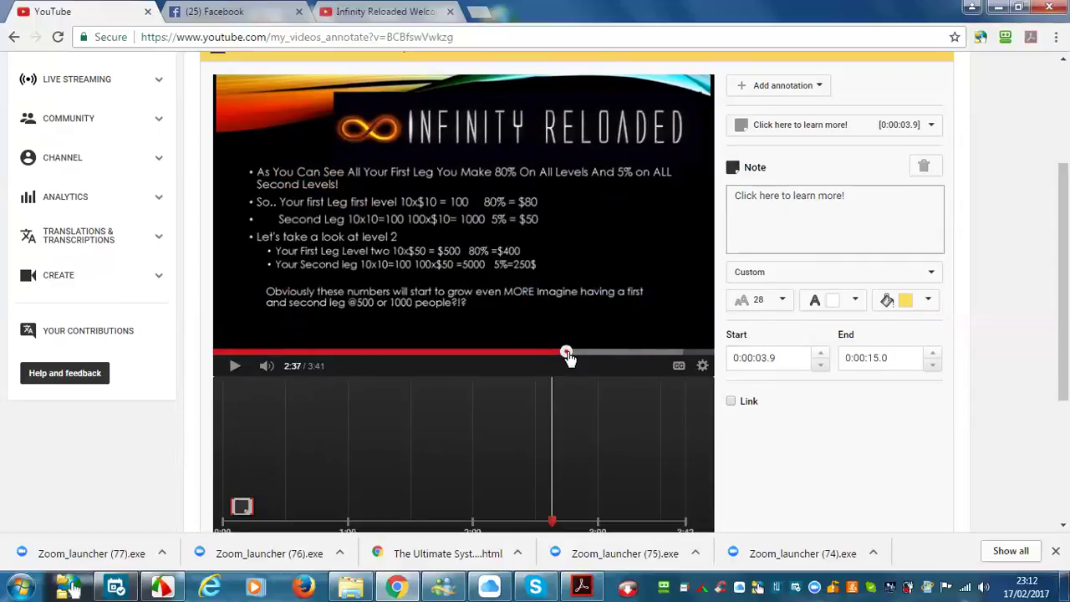
# Time the Click here to learn more! note from 0:03:03.9 to 0:03:41.5
pyautogui.click(621, 352)
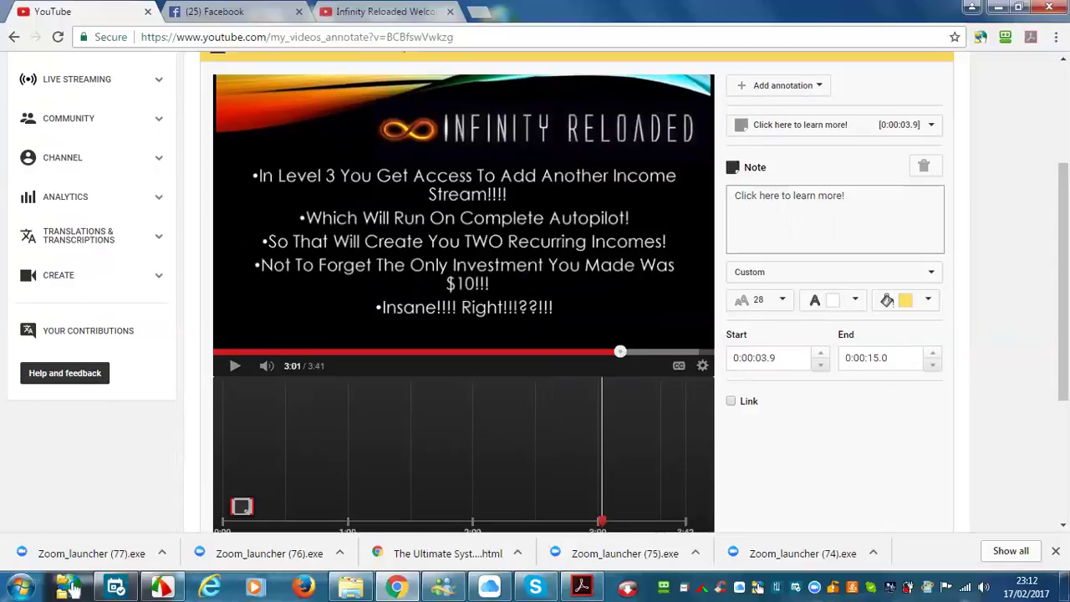
pyautogui.moveTo(1064, 276); pyautogui.dragTo(1063, 287)
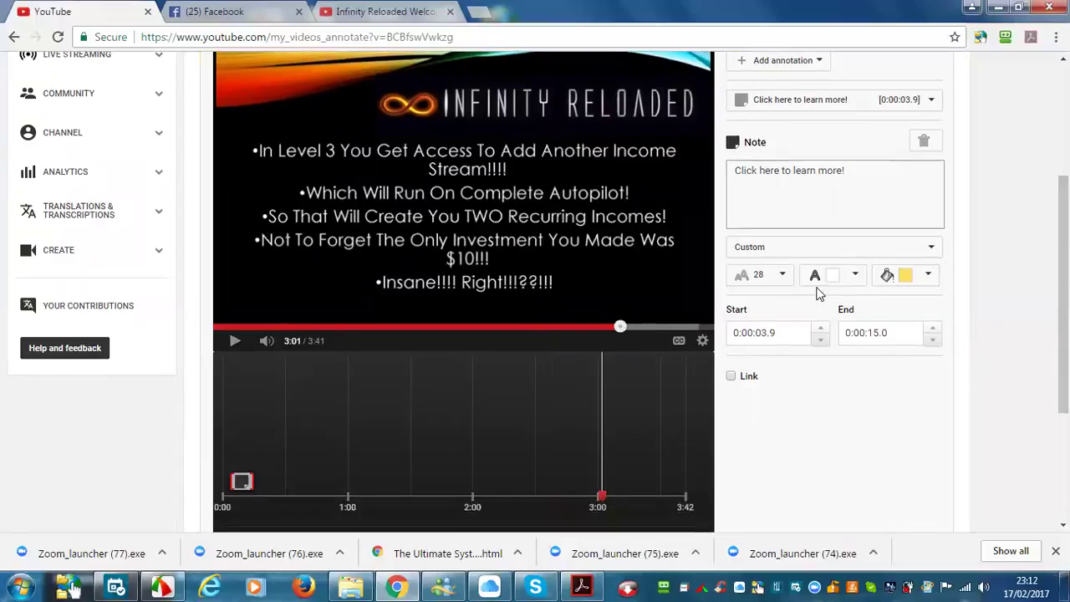
pyautogui.click(781, 333)
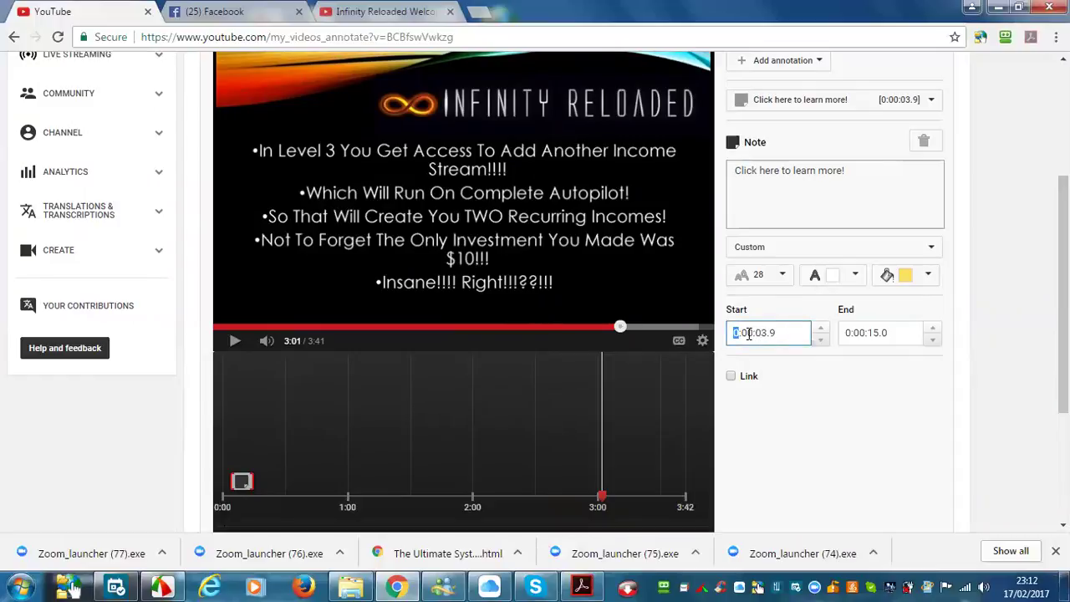
pyautogui.click(749, 333)
pyautogui.write('03')
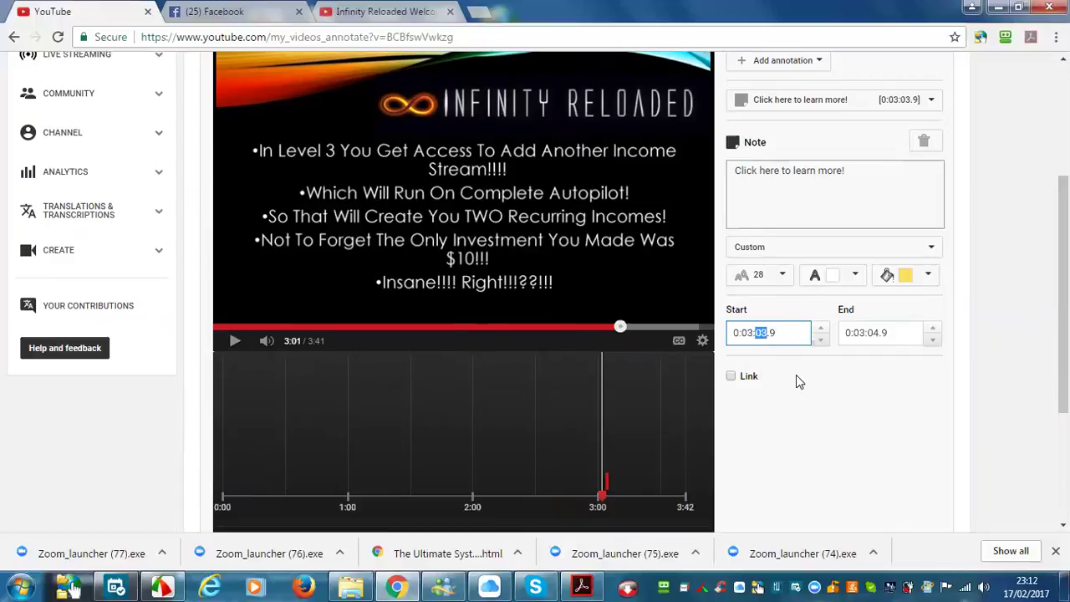
pyautogui.click(879, 333)
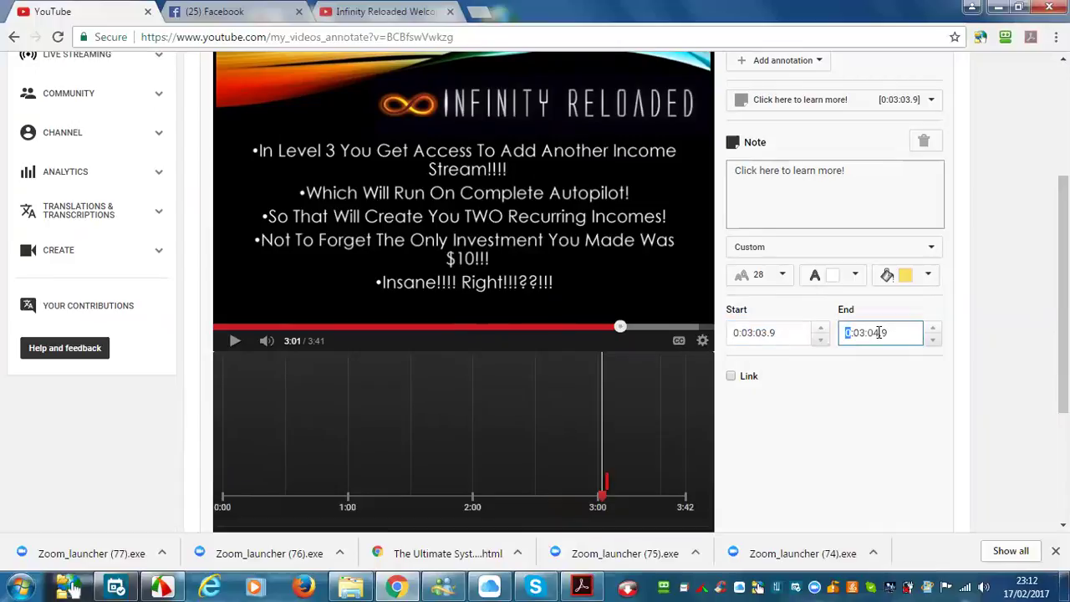
pyautogui.doubleClick(879, 333)
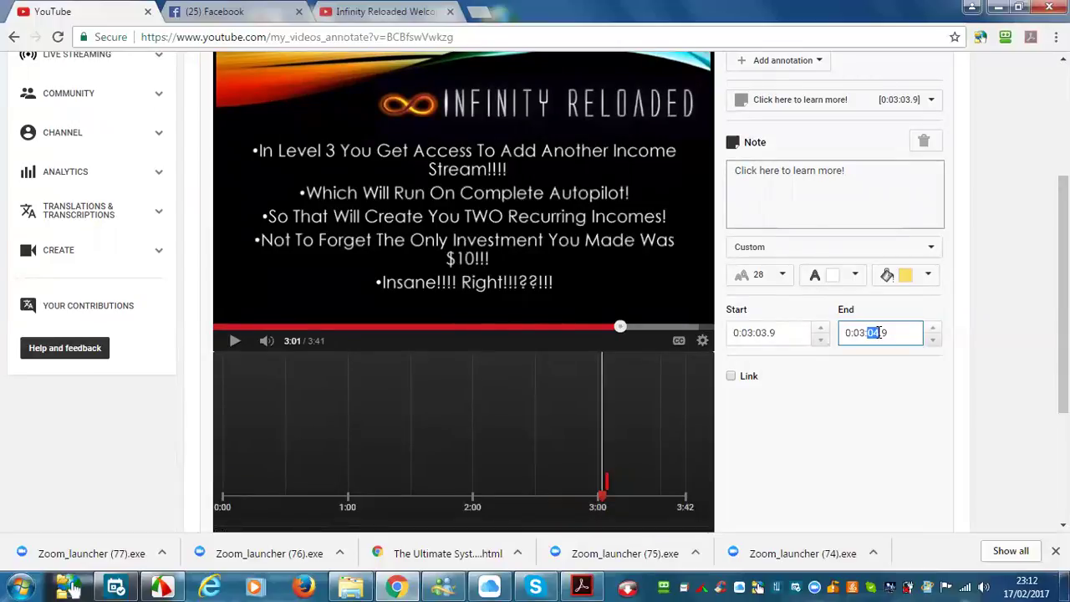
pyautogui.write('41')
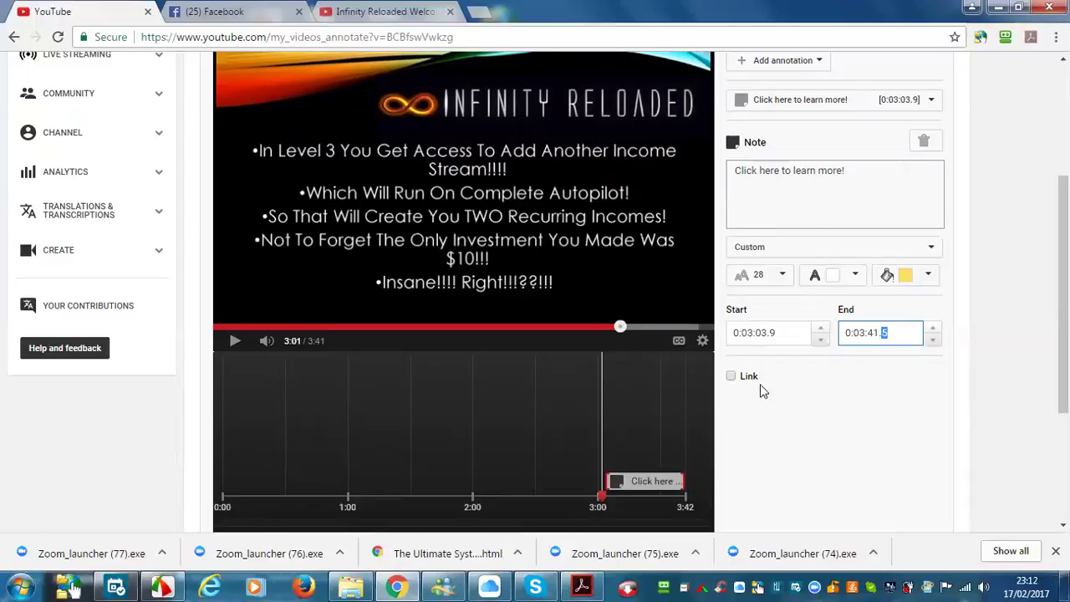
# Move the note to the video's top-left corner and replay to check its placement
pyautogui.click(233, 341)
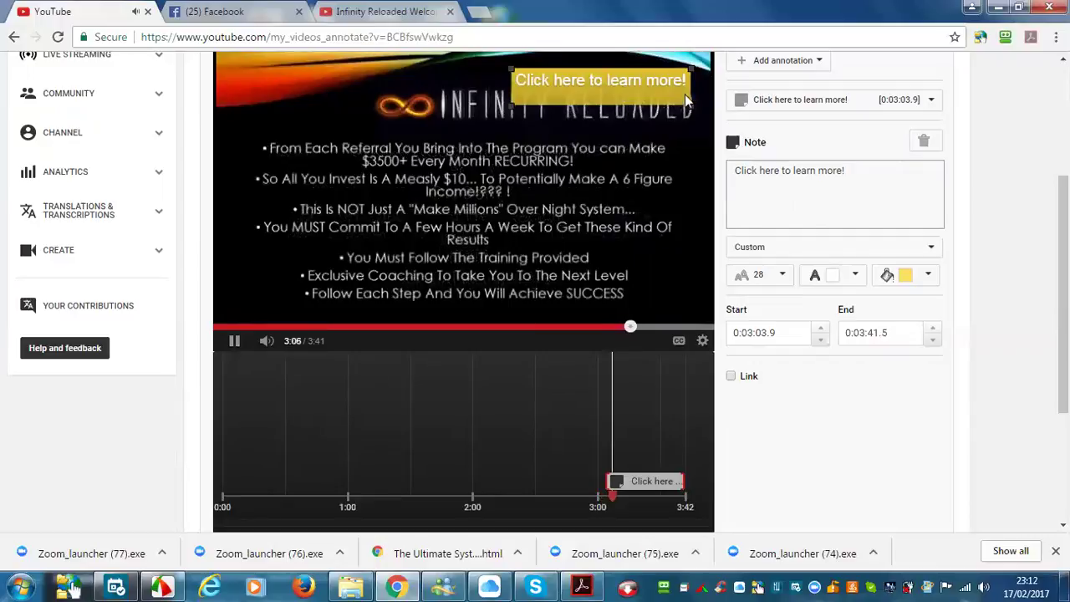
pyautogui.moveTo(636, 86)
pyautogui.mouseDown()
pyautogui.moveTo(515, 96)
pyautogui.moveTo(342, 78)
pyautogui.moveTo(349, 74)
pyautogui.mouseUp()
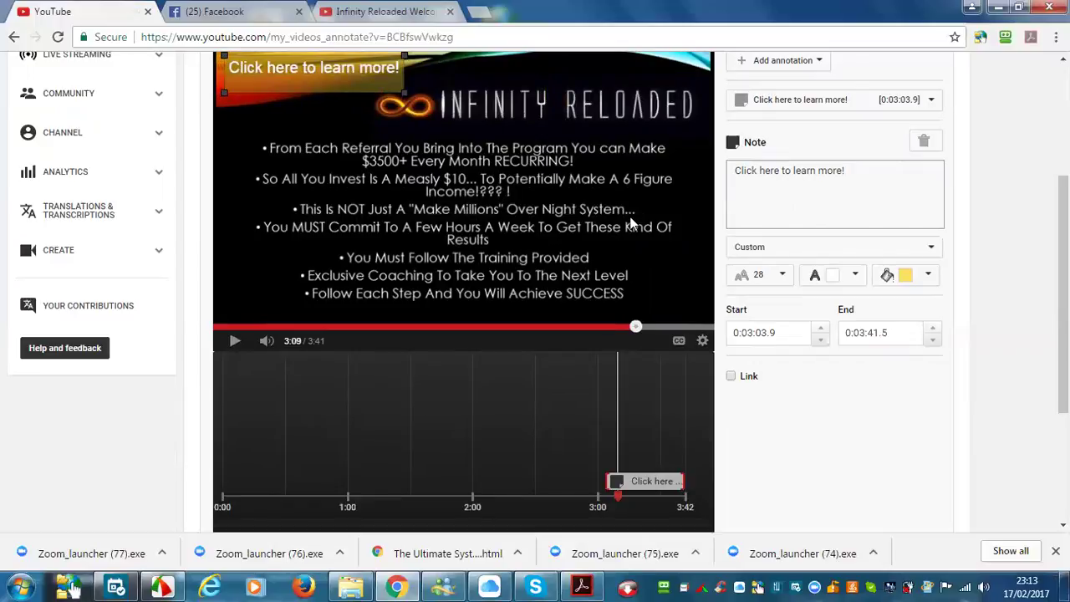
pyautogui.click(235, 341)
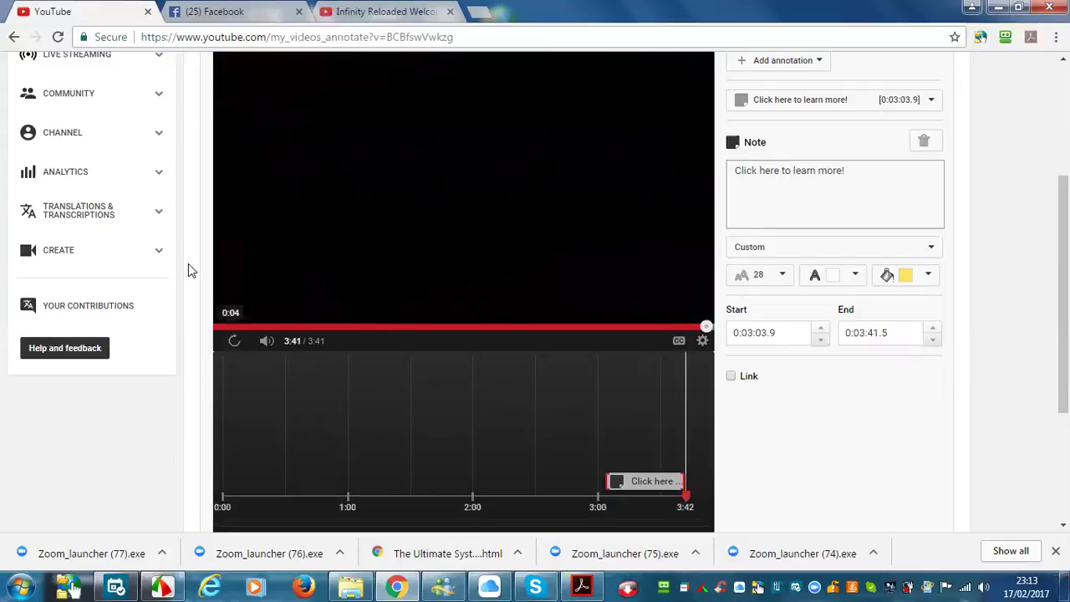
pyautogui.click(744, 375)
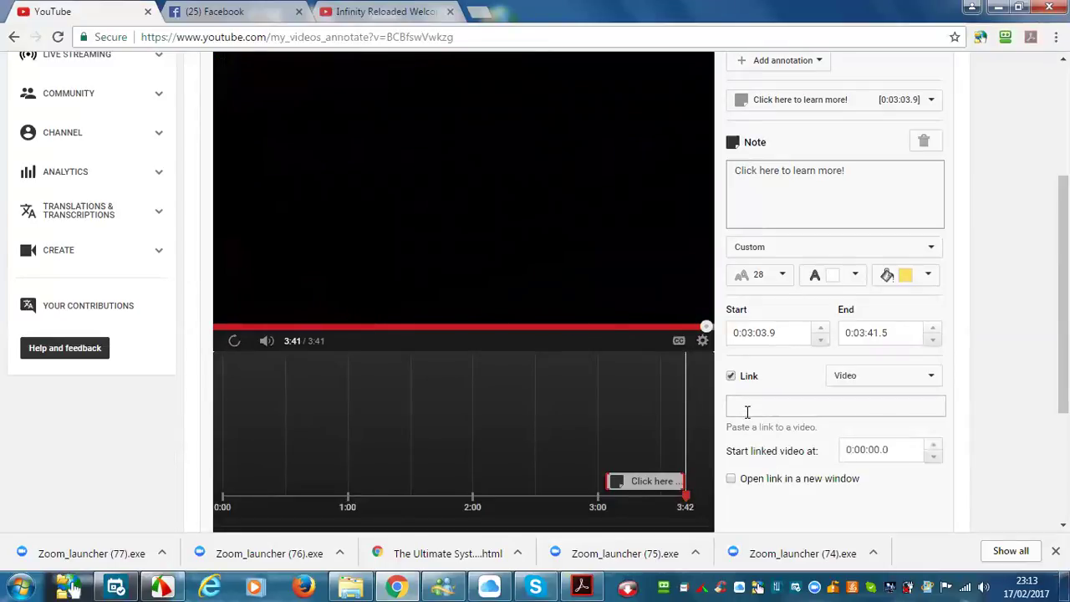
pyautogui.click(748, 406)
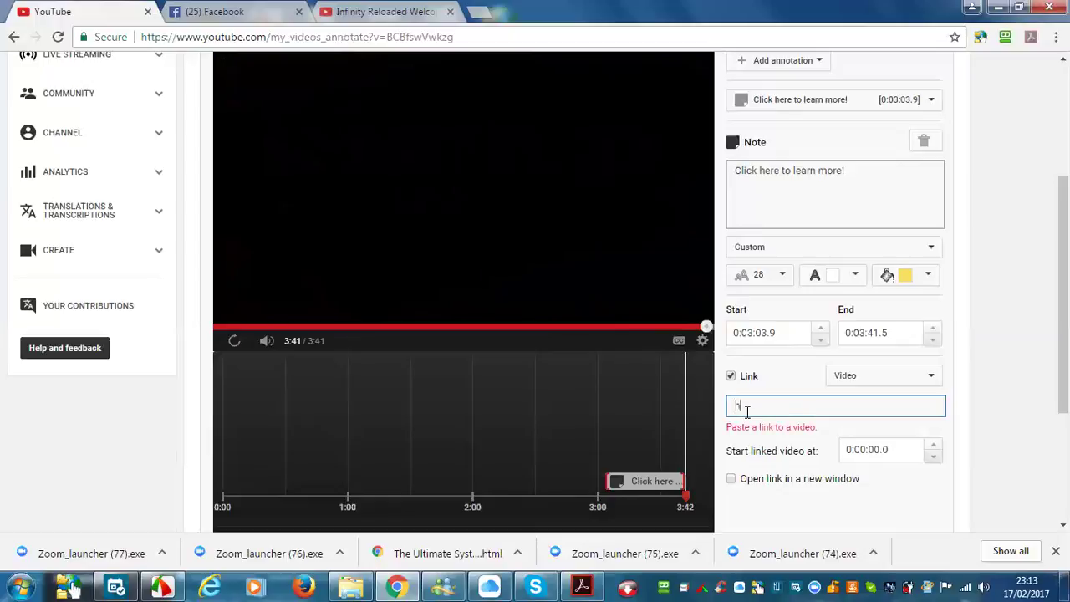
pyautogui.write('http://www.fab')
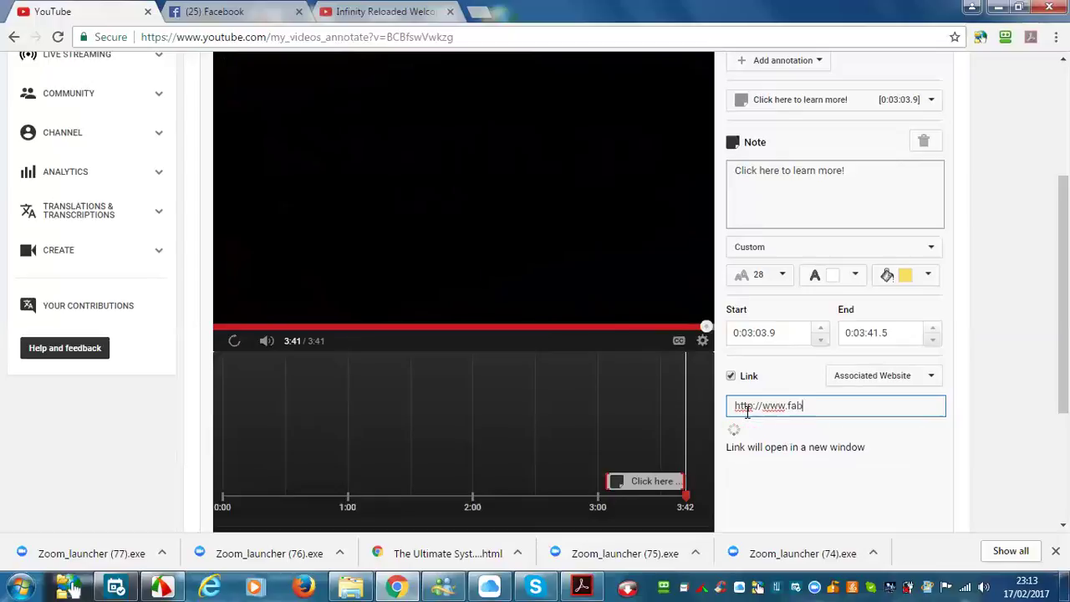
pyautogui.write('income.com')
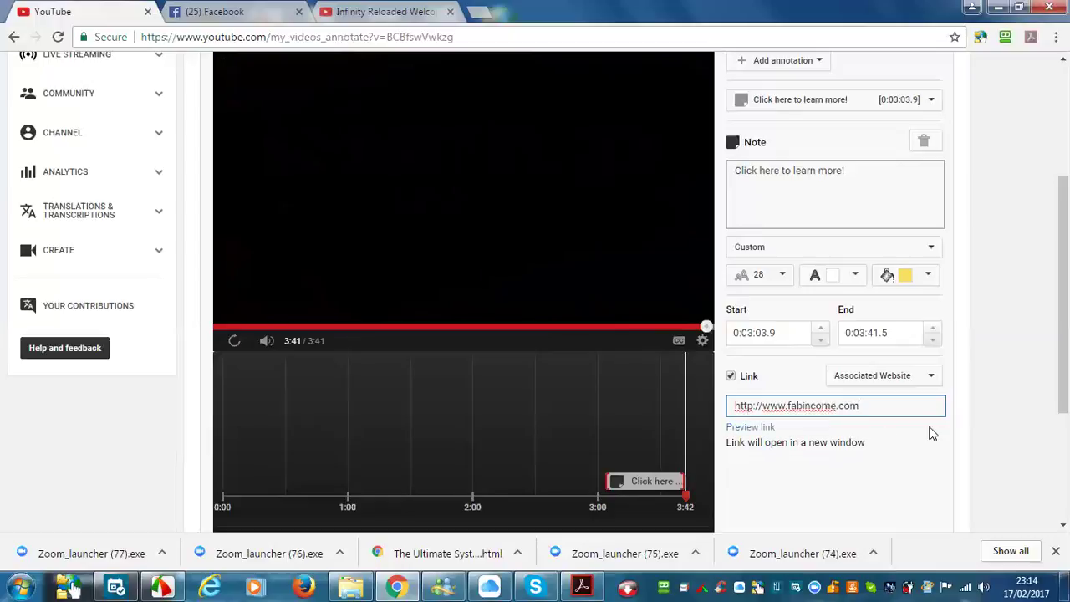
pyautogui.scroll(-1, 1063, 301)
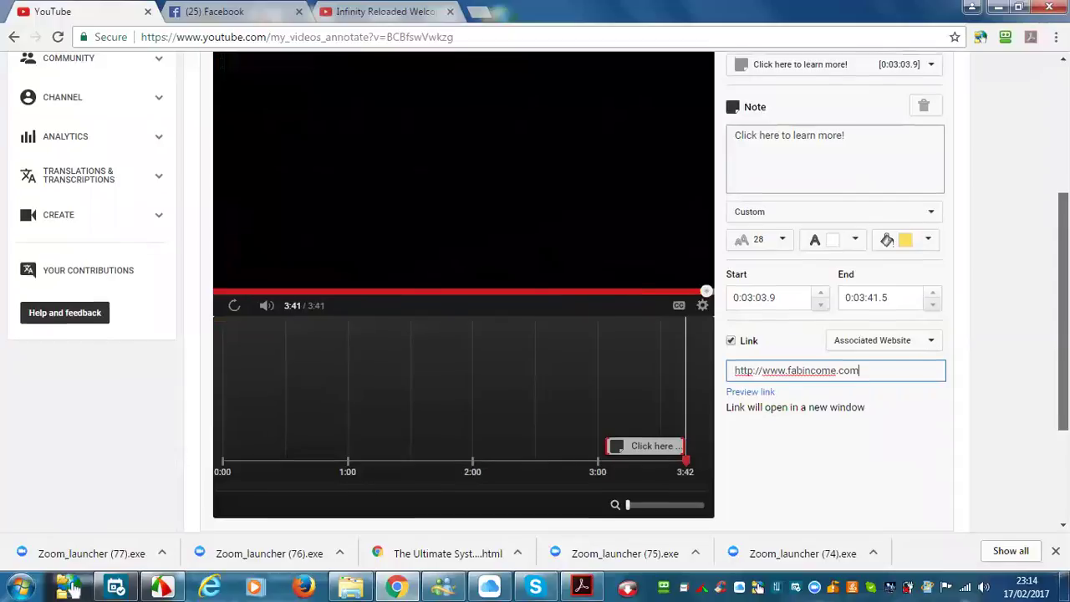
pyautogui.scroll(1, 539, 293)
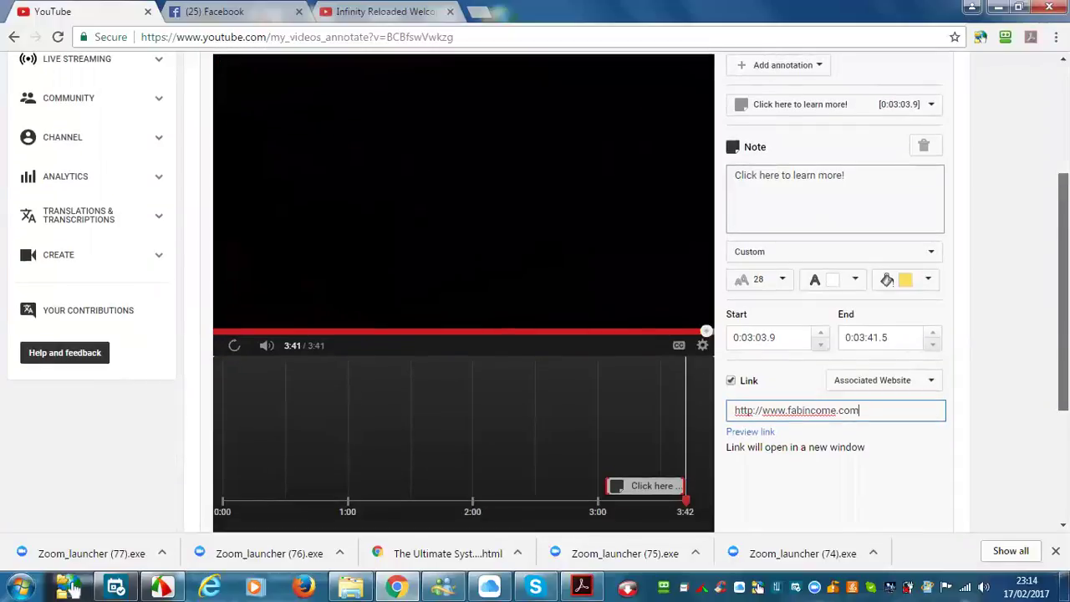
pyautogui.click(747, 433)
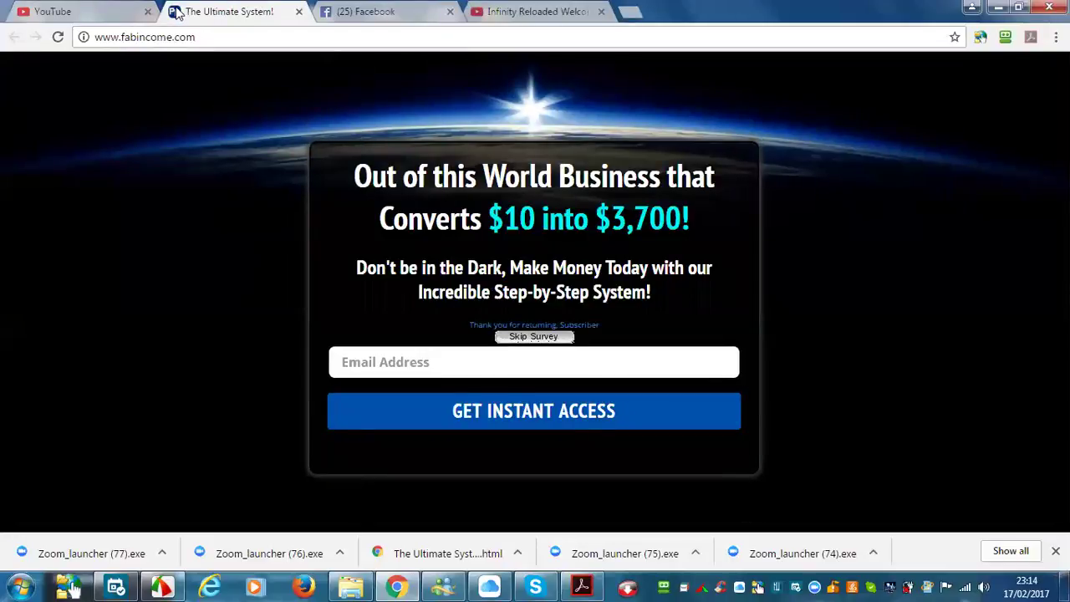
# Apply the annotation changes on the Infinity Reloaded Welcome Video
pyautogui.click(107, 15)
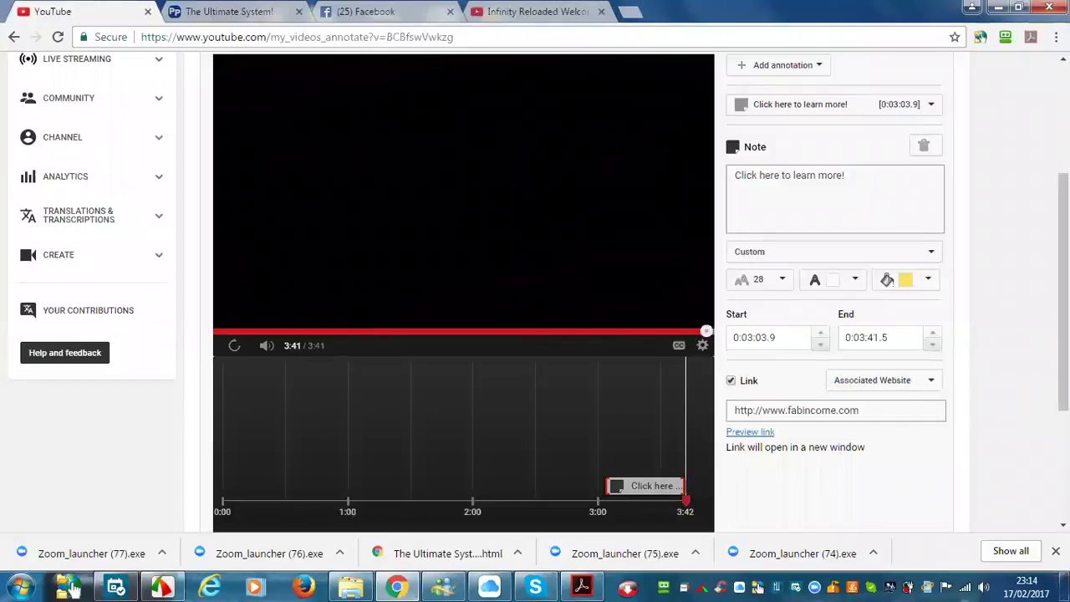
pyautogui.scroll(3, 909, 272)
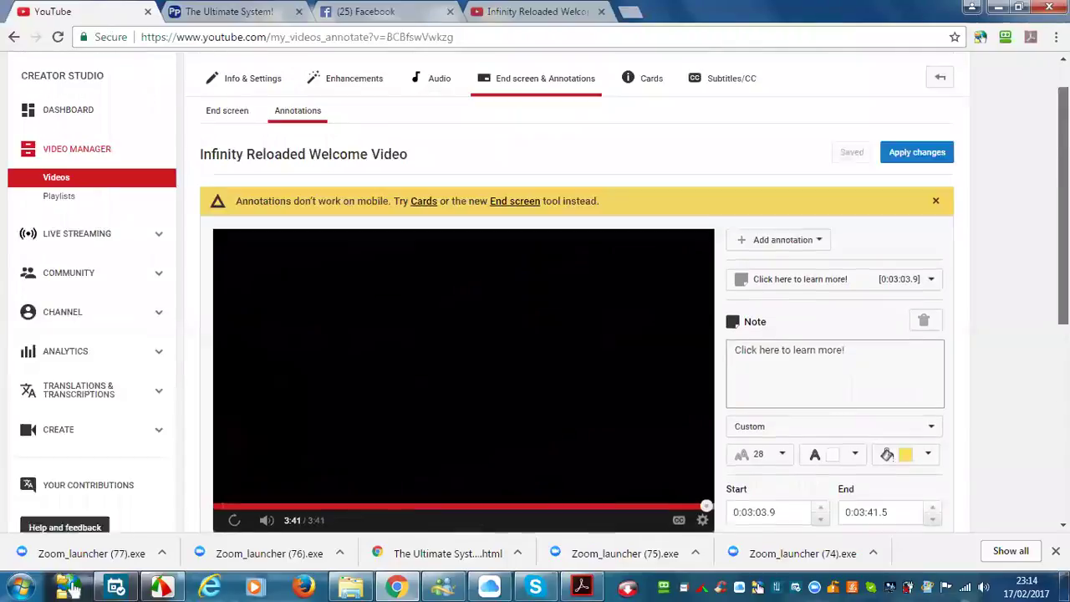
pyautogui.click(923, 198)
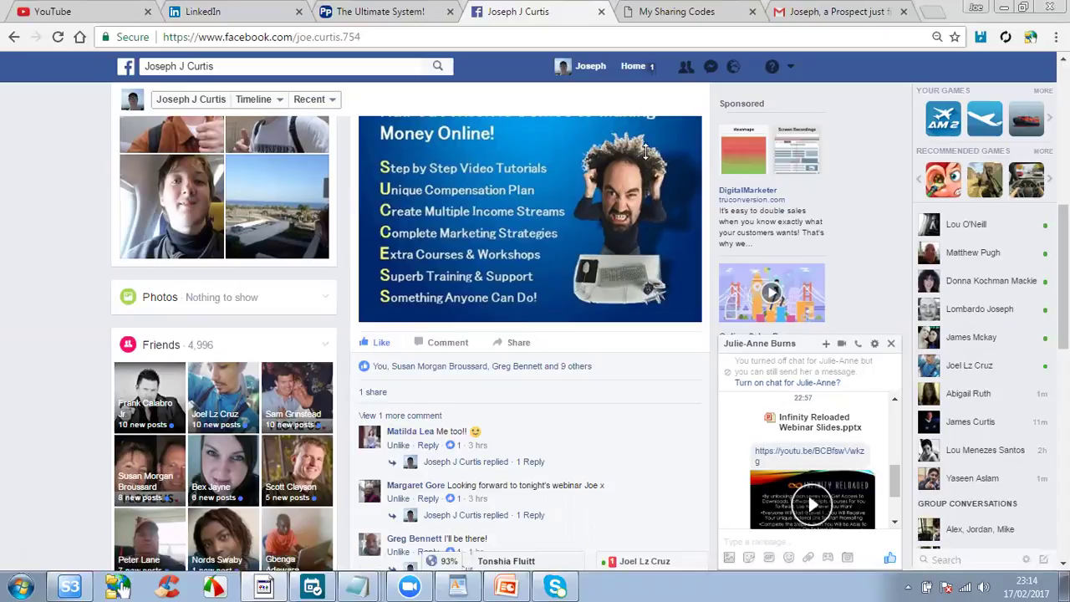
# Play the youtu.be link from the Facebook chat at 3:09 and confirm the note opens fabincome.com
pyautogui.click(809, 452)
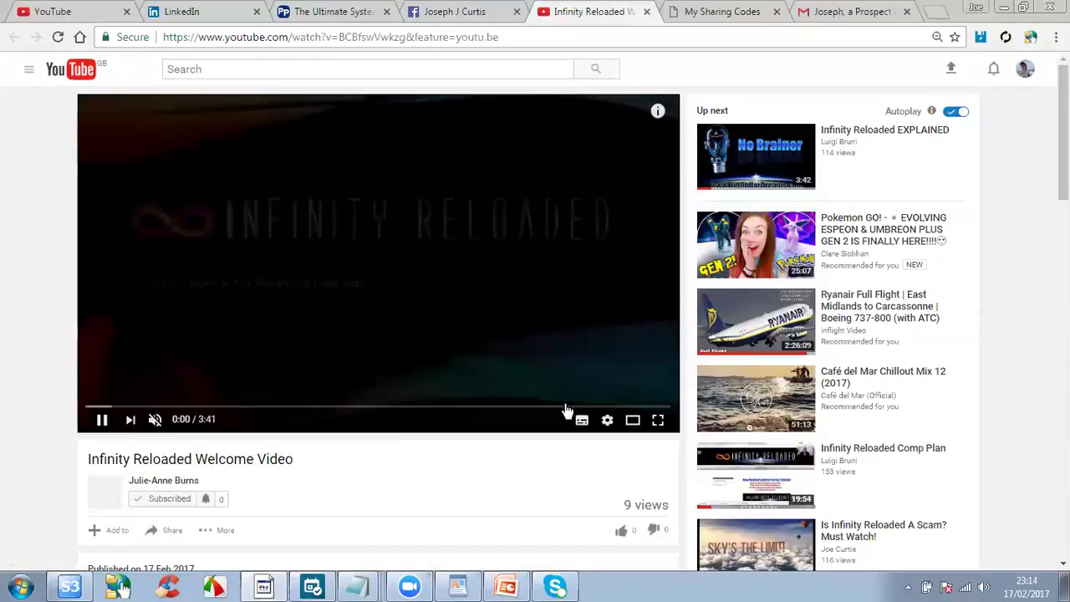
pyautogui.click(585, 411)
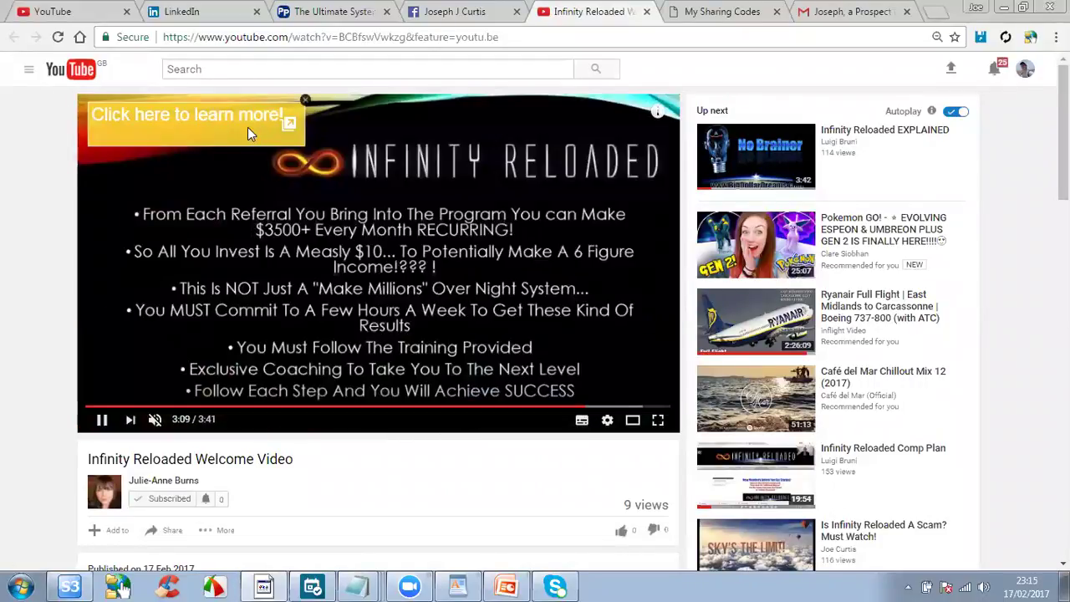
pyautogui.click(248, 134)
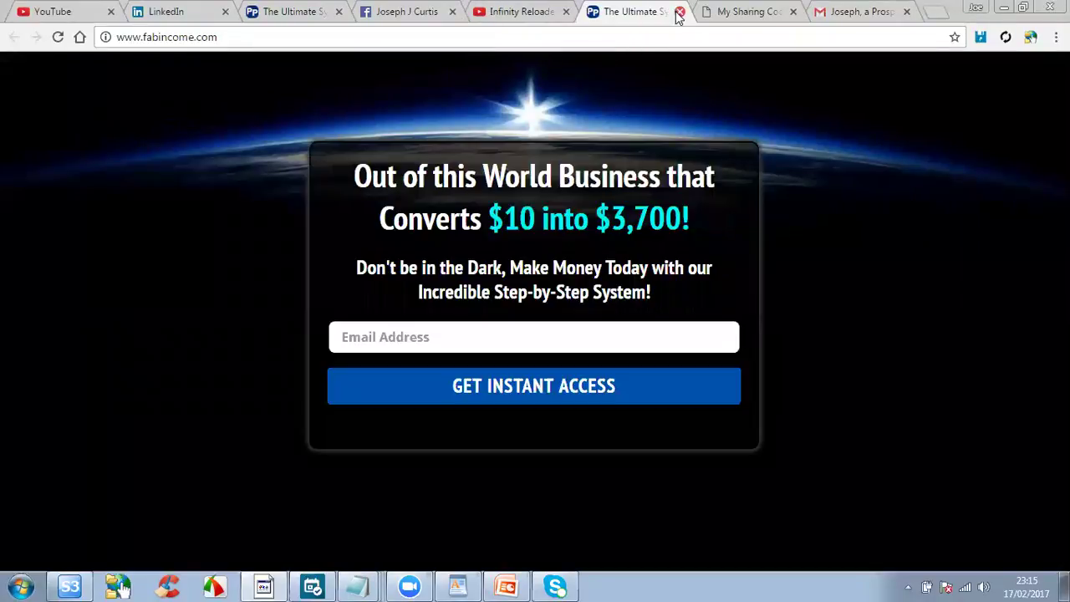
pyautogui.click(680, 12)
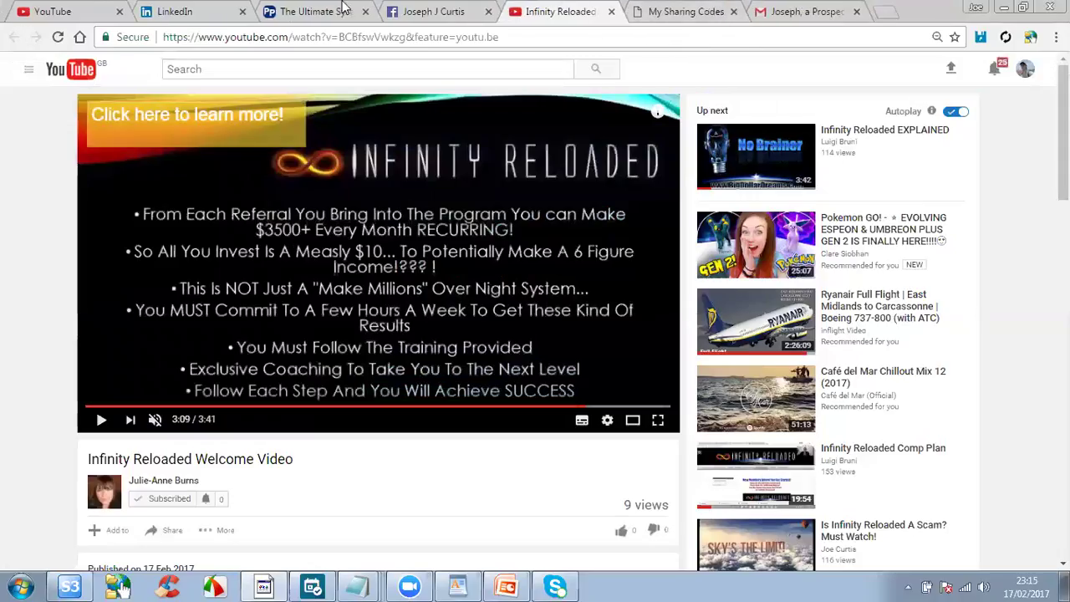
# Return to the Video Manager list of uploaded videos
pyautogui.click(472, 8)
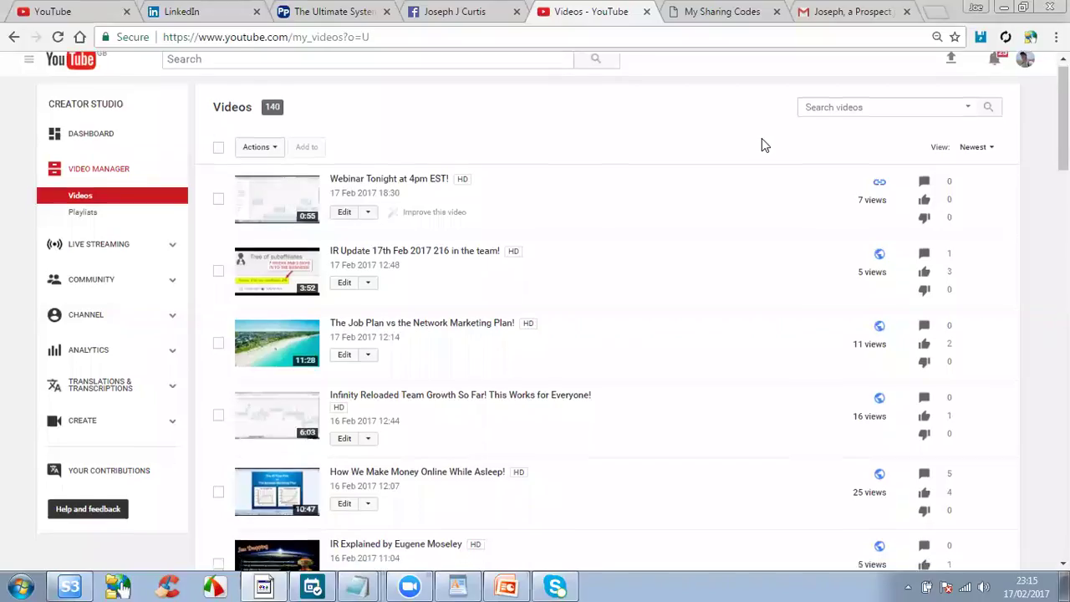
pyautogui.scroll(-1, 762, 139)
pyautogui.scroll(2, 761, 139)
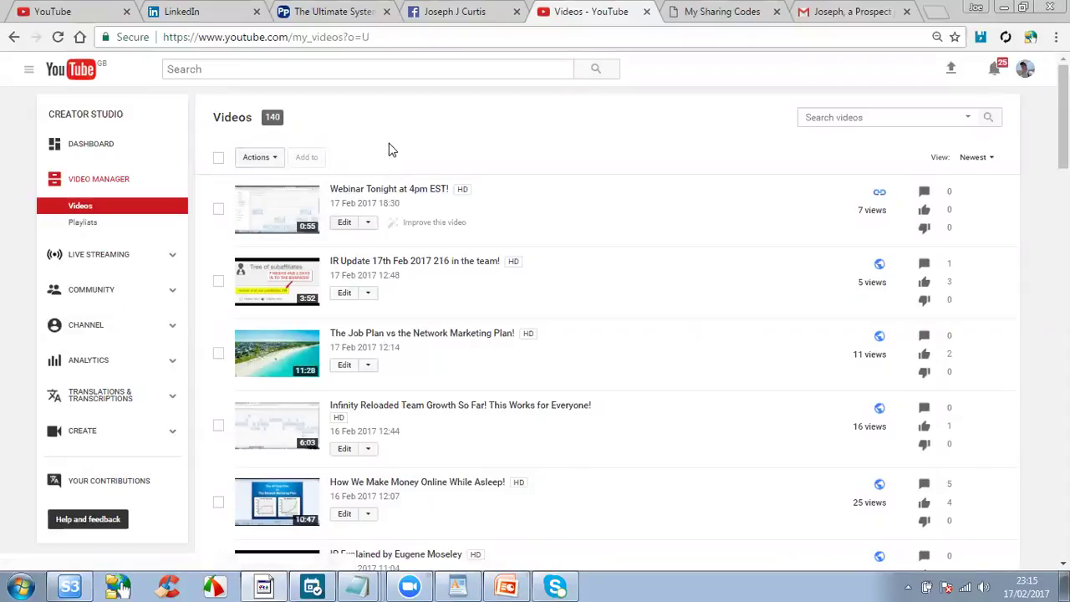
# Open the IR Update 17th Feb 2017 video's edit page and the Zoom meeting recordings folder
pyautogui.click(335, 223)
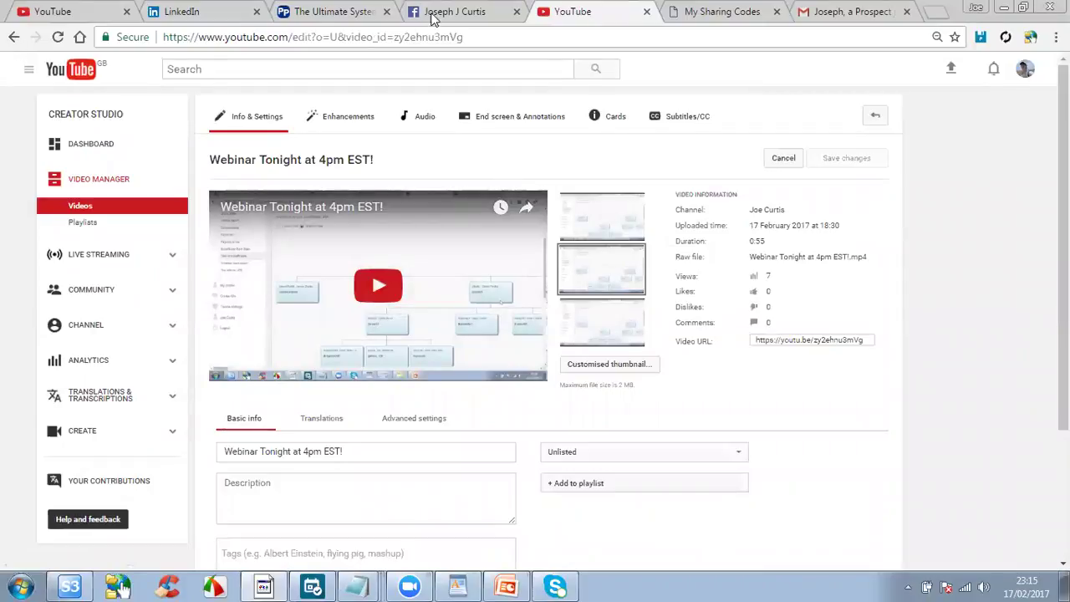
pyautogui.click(12, 38)
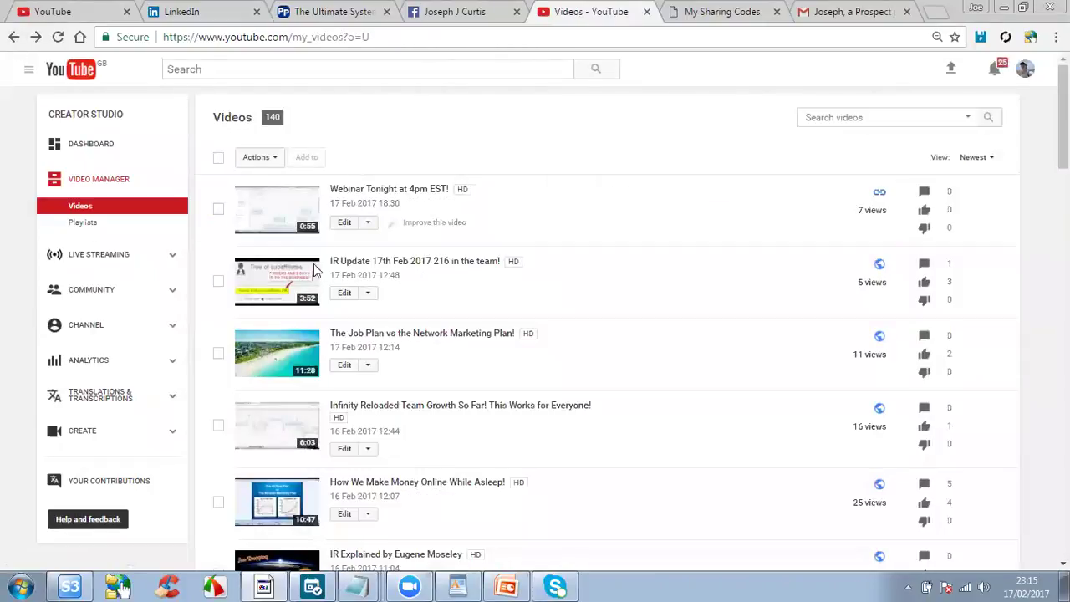
pyautogui.click(344, 294)
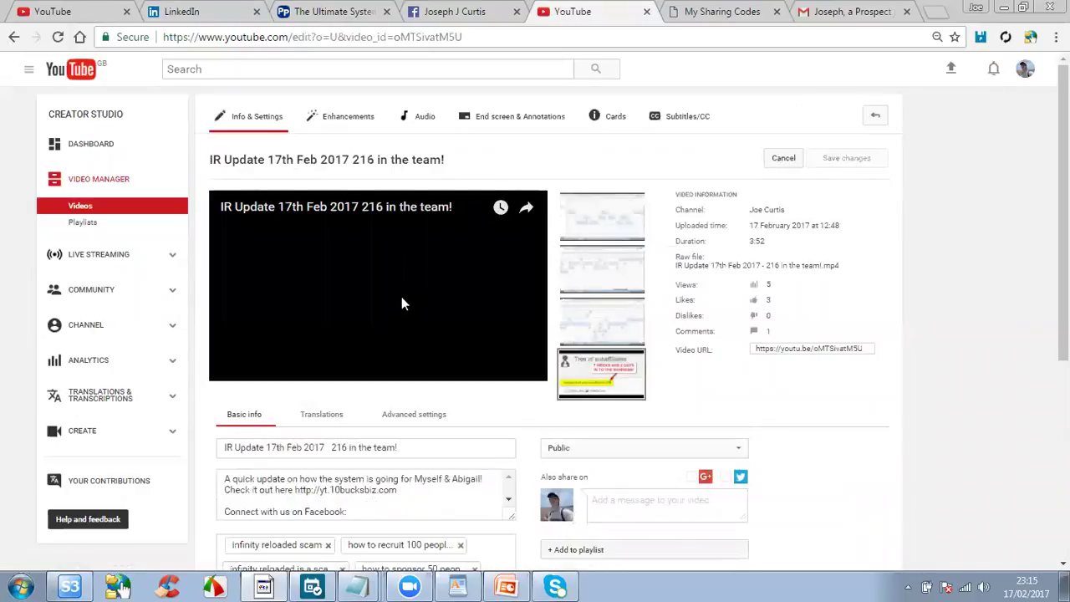
pyautogui.scroll(-1, 373, 448)
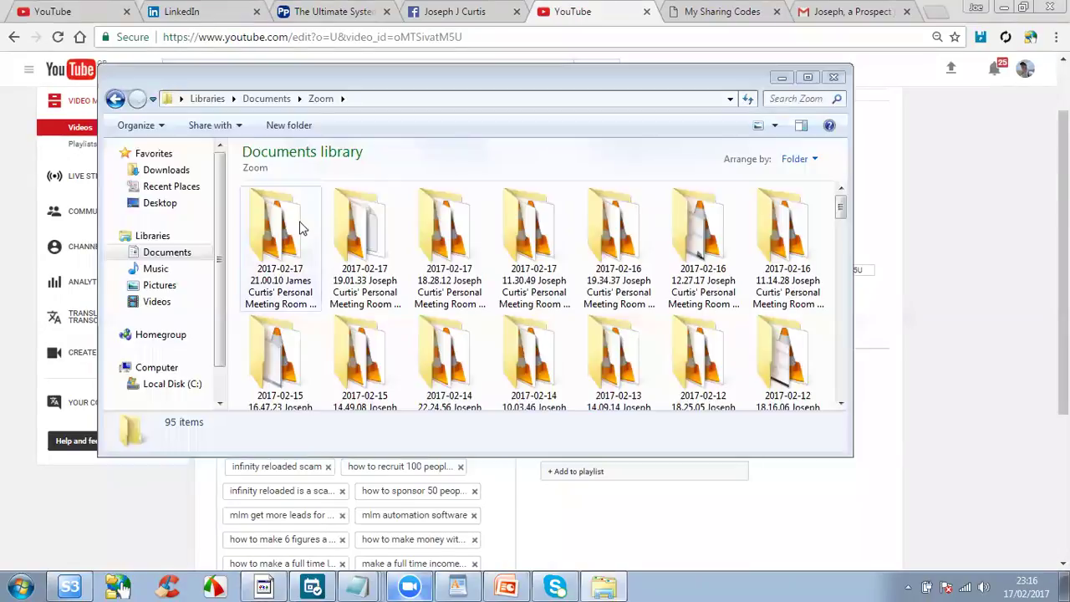
pyautogui.doubleClick(299, 226)
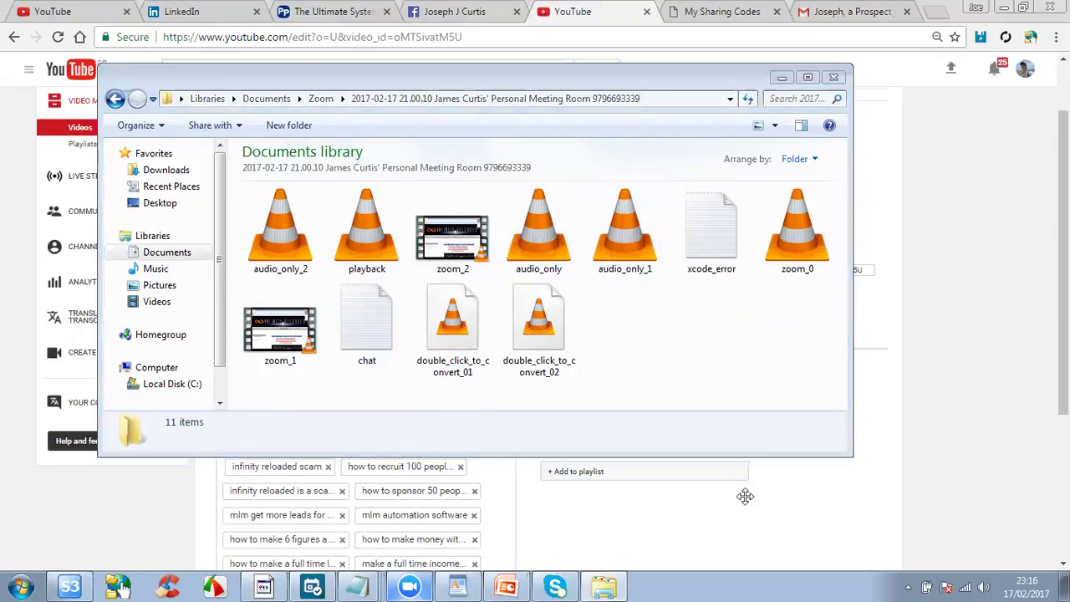
# Start renaming the zoom_2 recording, then minimize the Zoom recordings folder window
pyautogui.click(685, 365)
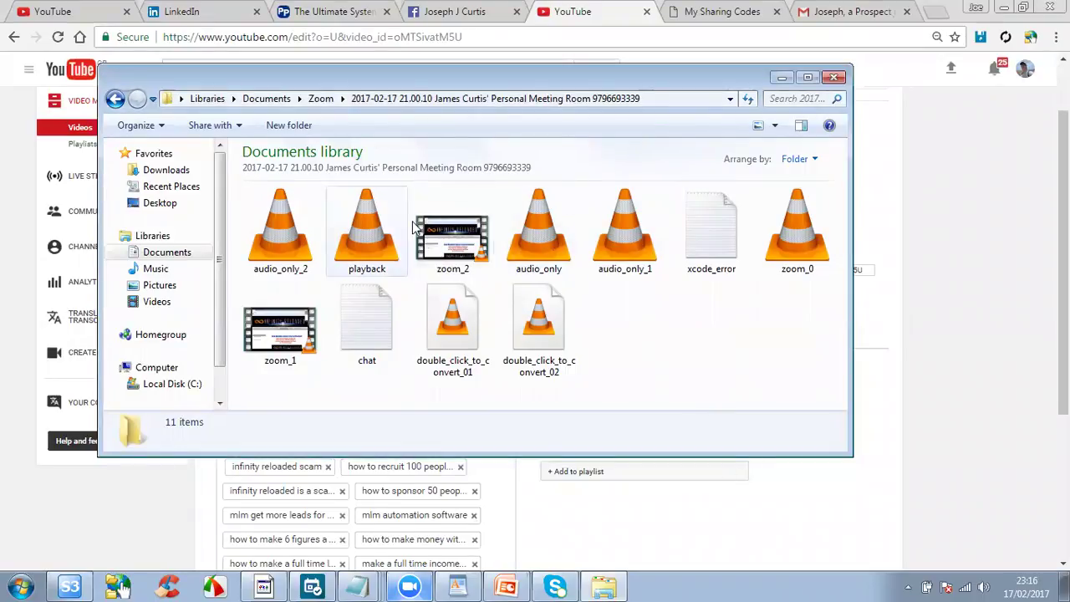
pyautogui.rightClick(463, 248)
pyautogui.click(501, 512)
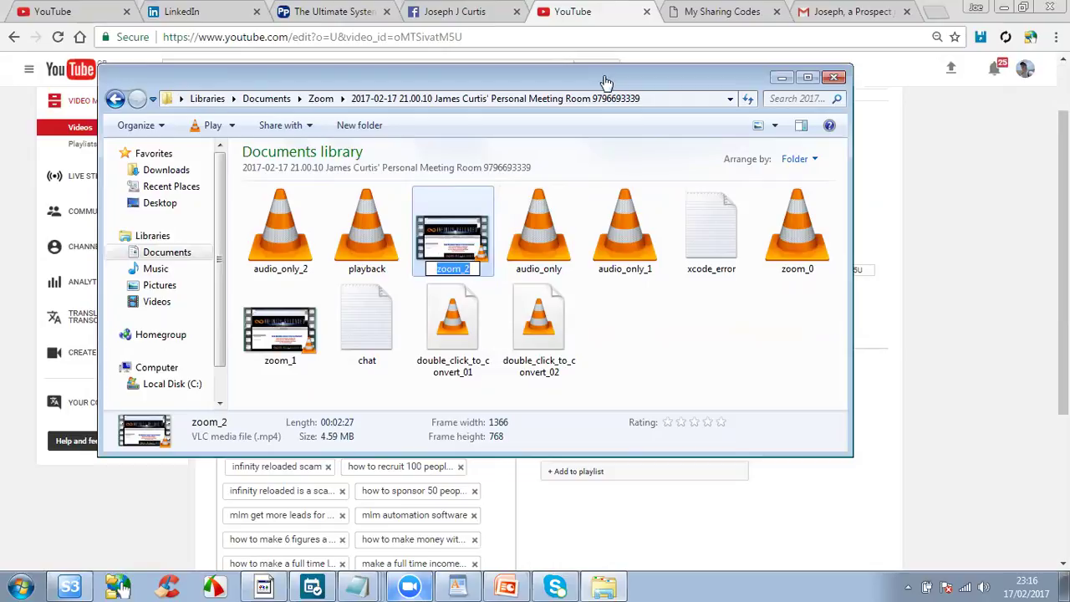
pyautogui.press('super+Down')
pyautogui.scroll(-2, 590, 99)
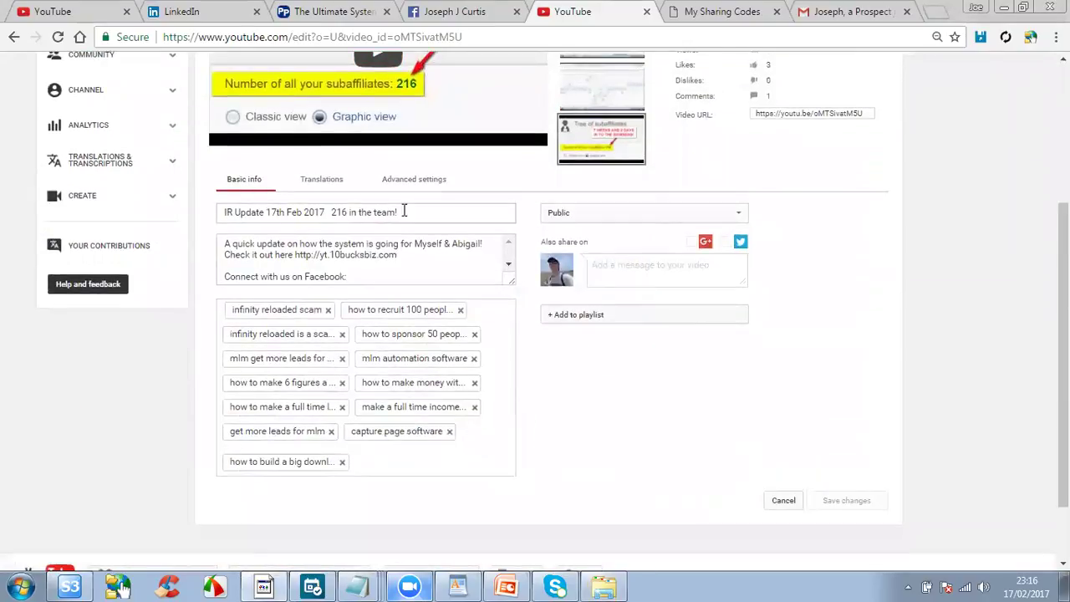
# Select the whole title text of the IR Update video
pyautogui.moveTo(424, 211); pyautogui.dragTo(164, 210)
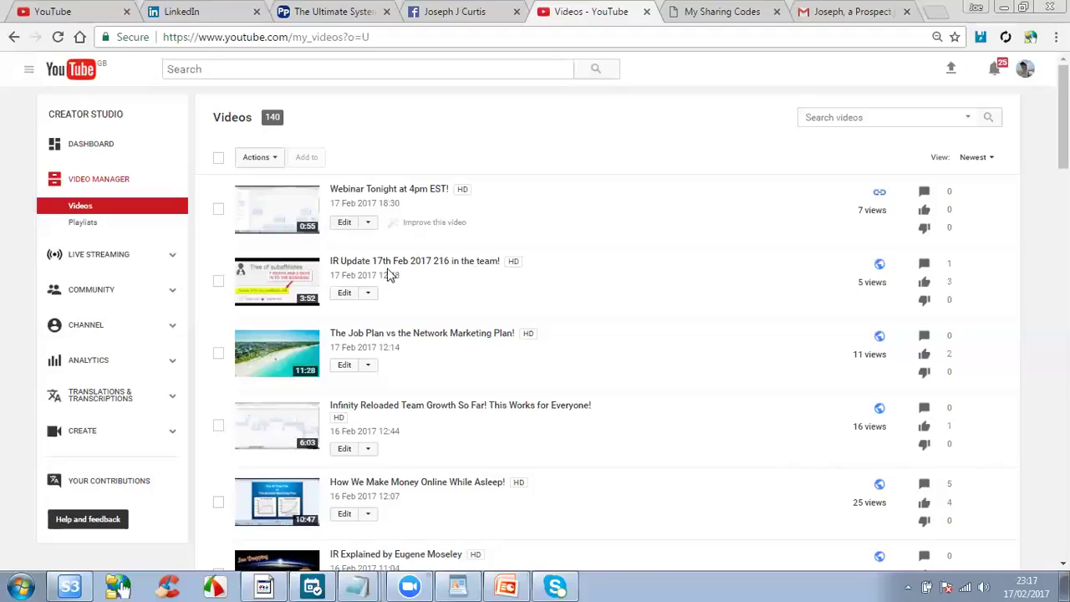
# Open the IR Update 17th Feb 2017 video and test its yt.10bucksbiz.com description link
pyautogui.click(404, 269)
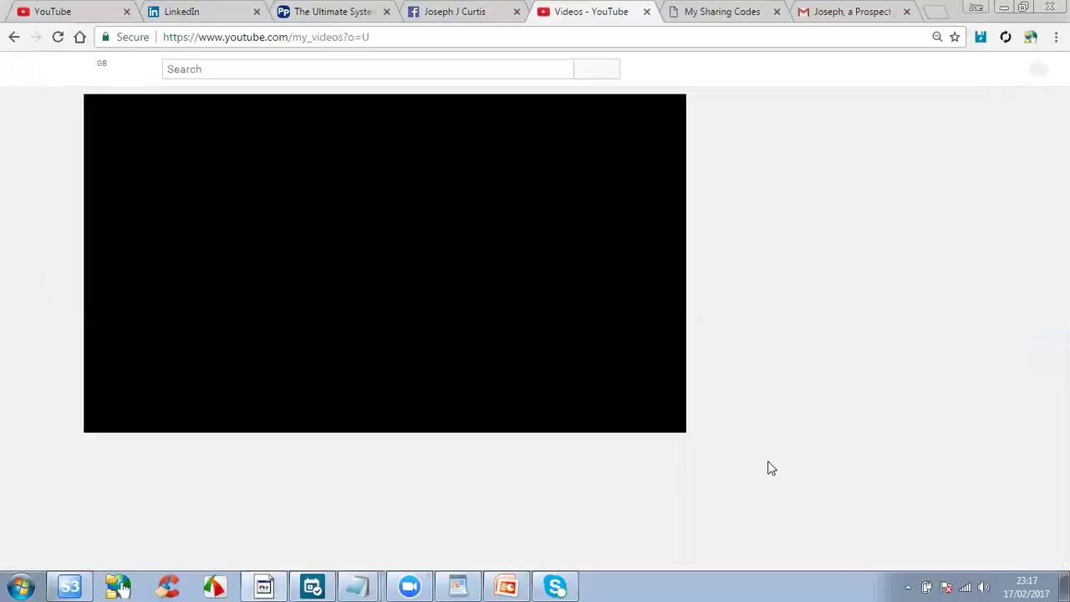
pyautogui.scroll(-5, 452, 163)
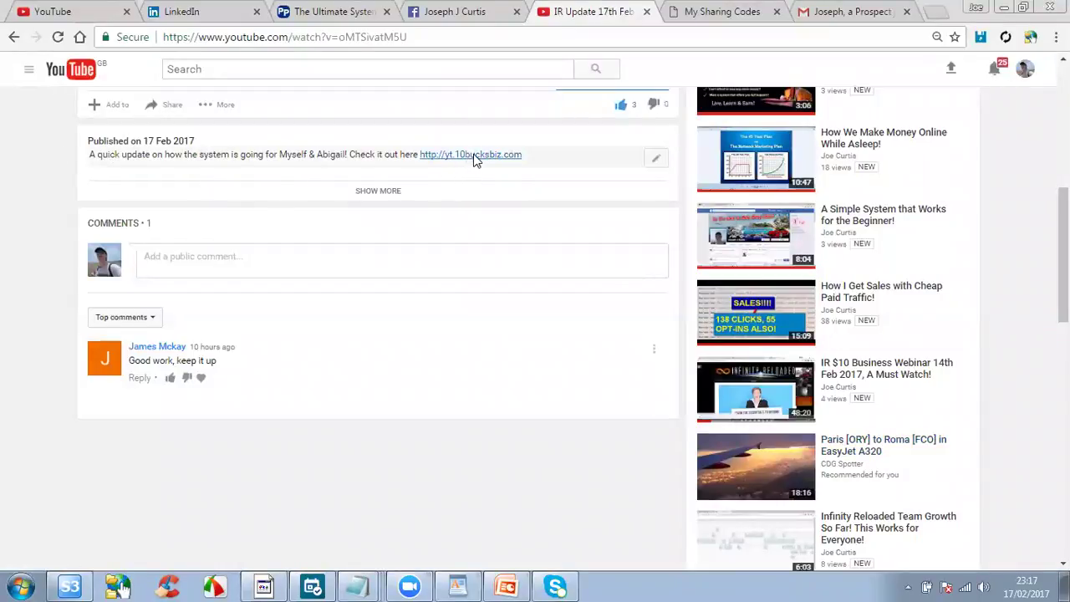
pyautogui.click(474, 159)
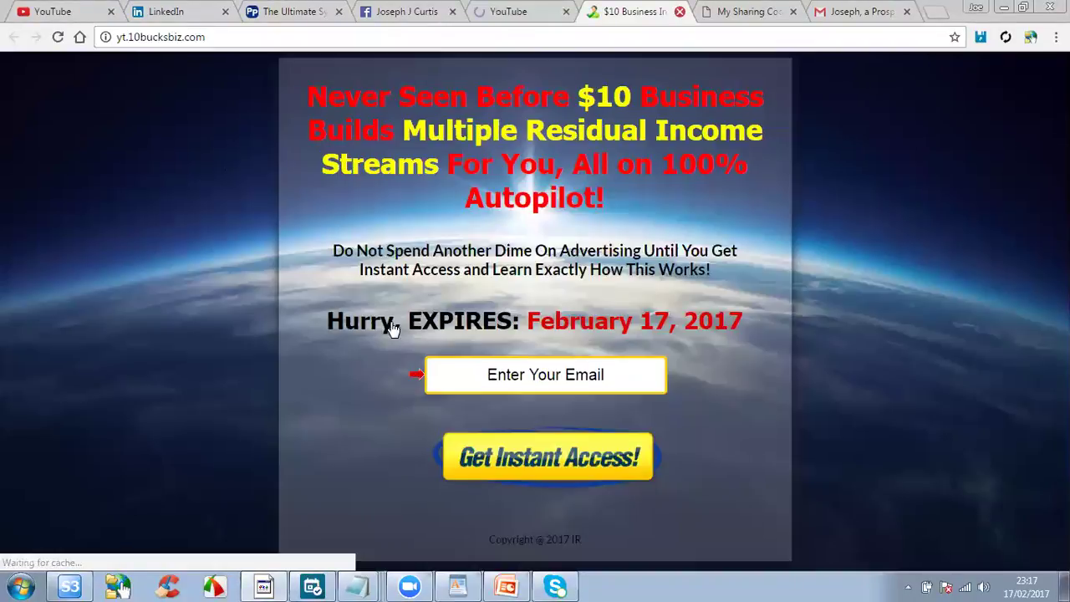
pyautogui.hotkey('ctrl', 'w')
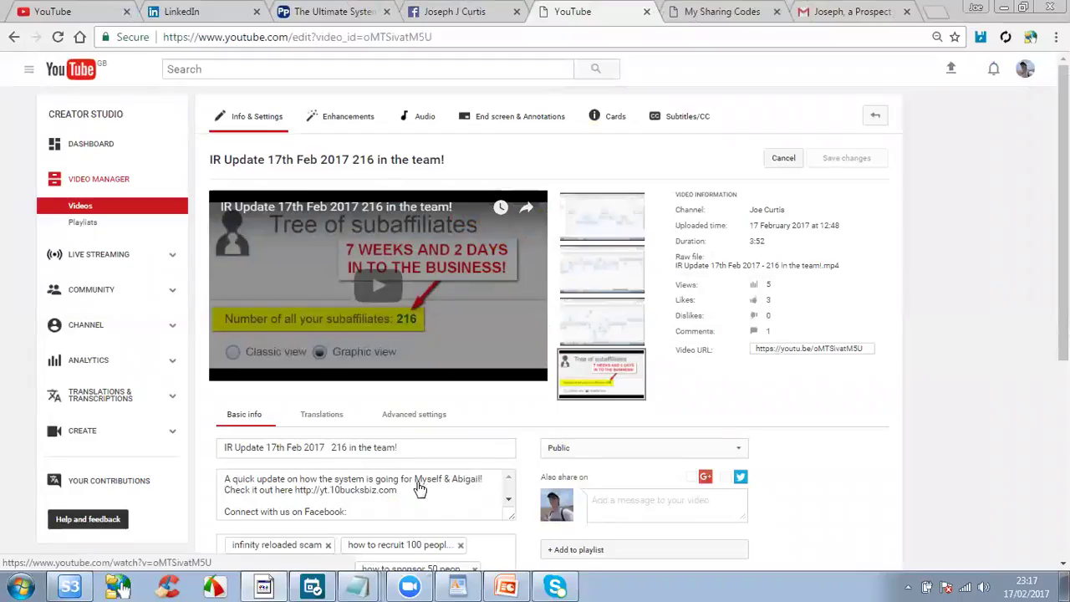
pyautogui.scroll(-1, 946, 326)
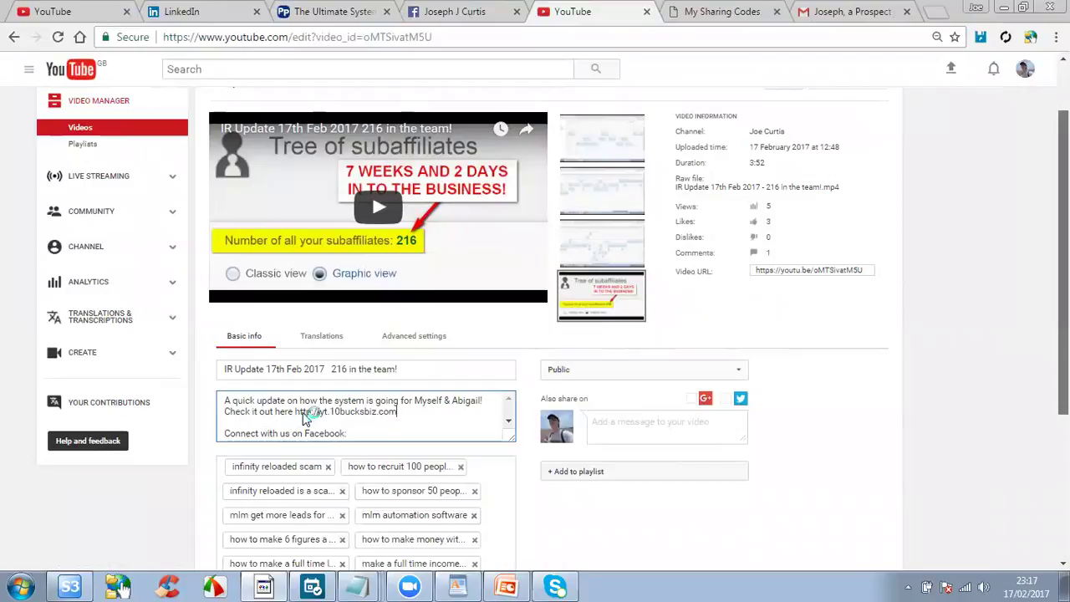
pyautogui.scroll(-2, 308, 418)
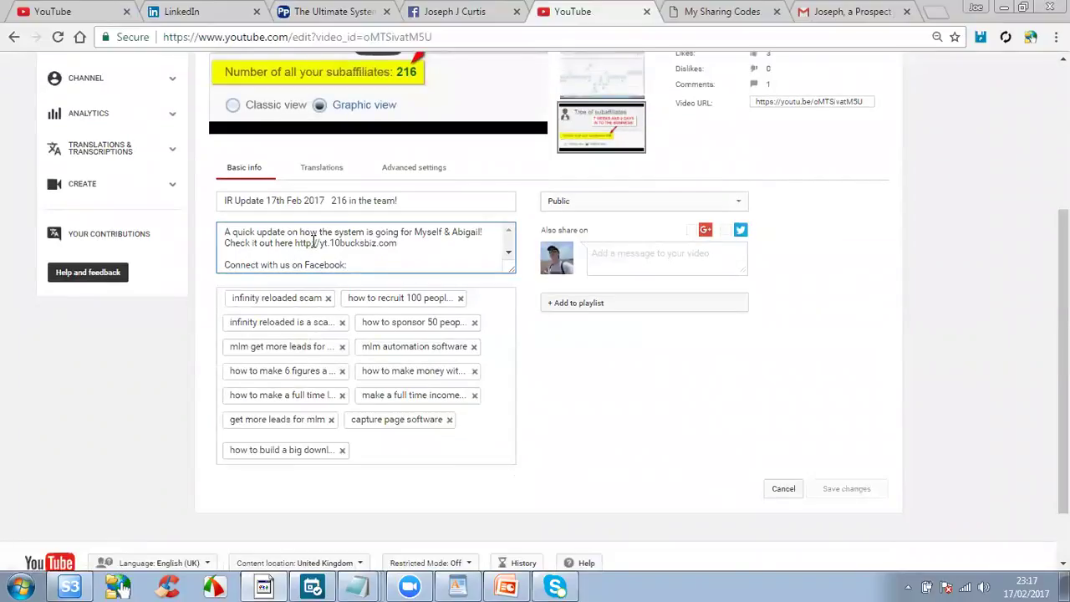
pyautogui.scroll(1, 628, 327)
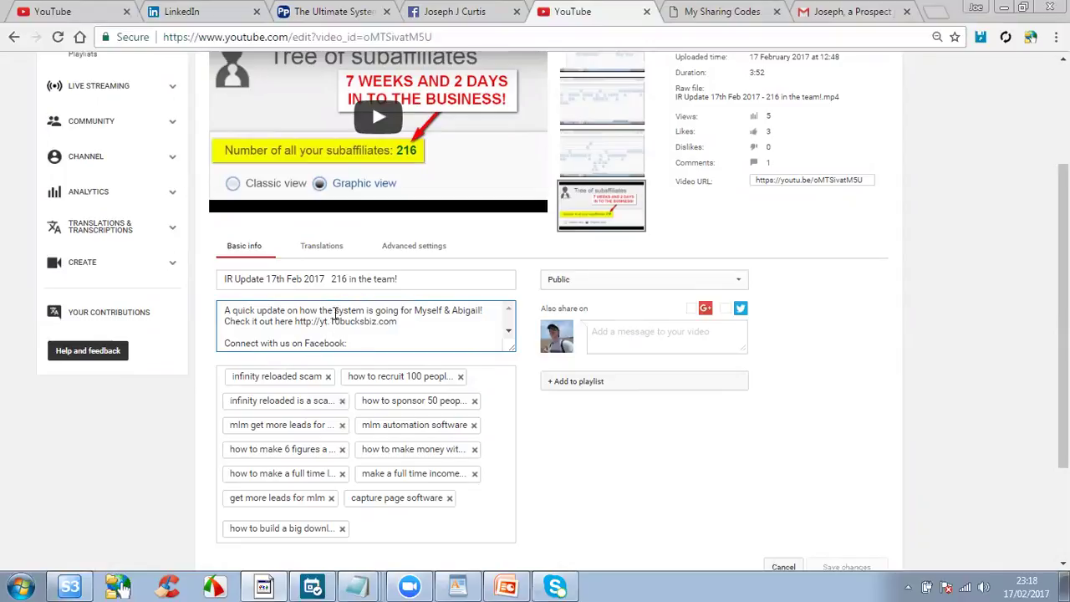
pyautogui.click(294, 321)
pyautogui.moveTo(295, 321); pyautogui.dragTo(315, 320)
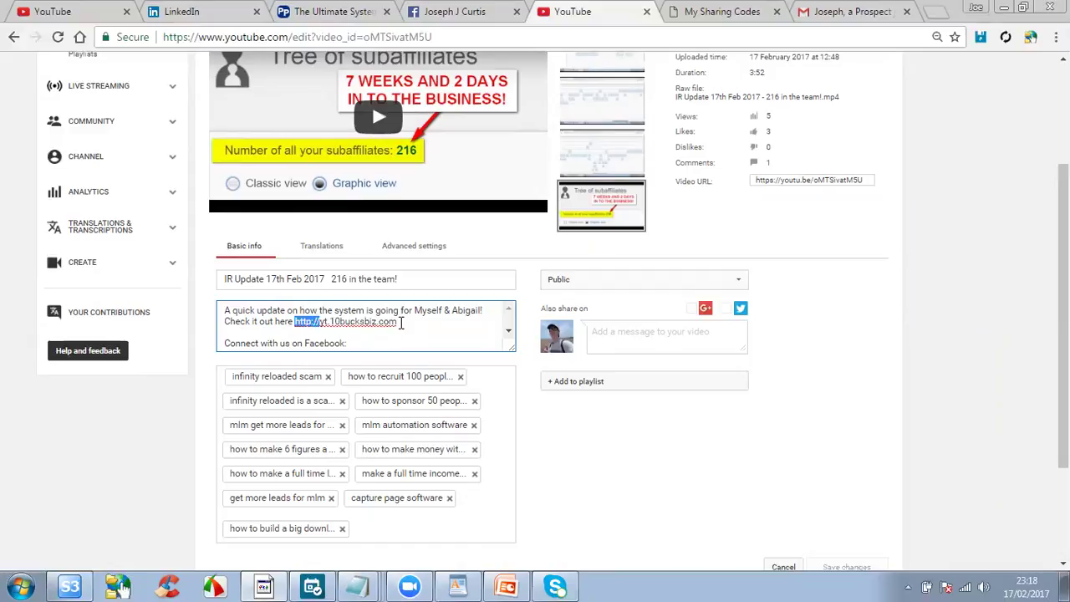
pyautogui.click(339, 321)
pyautogui.moveTo(294, 322); pyautogui.dragTo(298, 323)
pyautogui.click(313, 322)
pyautogui.write('/')
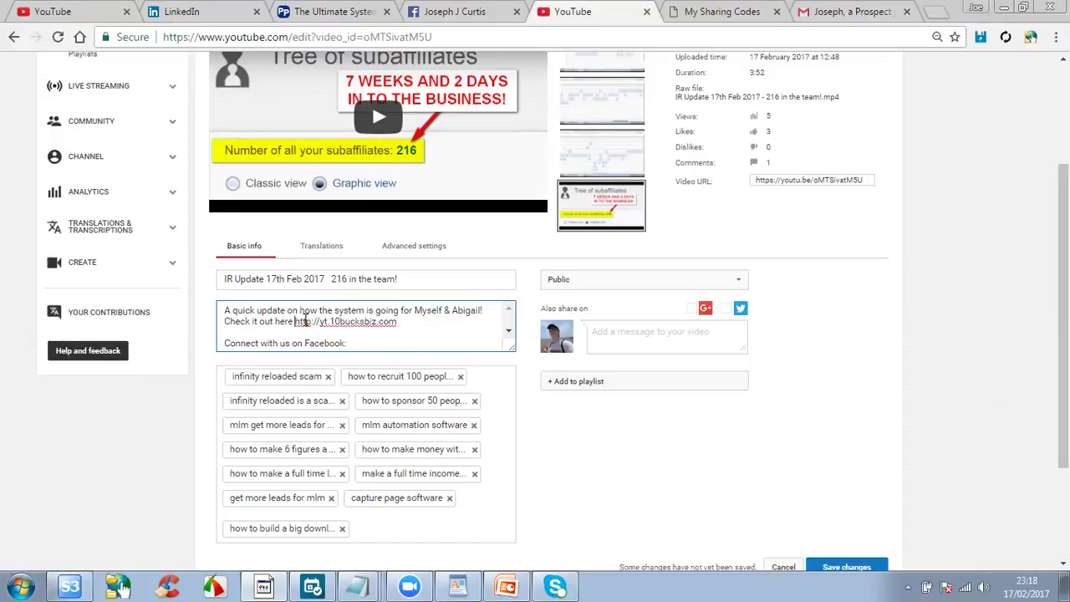
pyautogui.moveTo(311, 321)
pyautogui.mouseDown()
pyautogui.moveTo(323, 310)
pyautogui.moveTo(296, 321)
pyautogui.mouseUp()
pyautogui.click(354, 320)
pyautogui.scroll(-1, 337, 326)
pyautogui.scroll(1, 337, 326)
# Check the yt subdomain in the description link before leaving the page
pyautogui.doubleClick(323, 322)
pyautogui.click(327, 323)
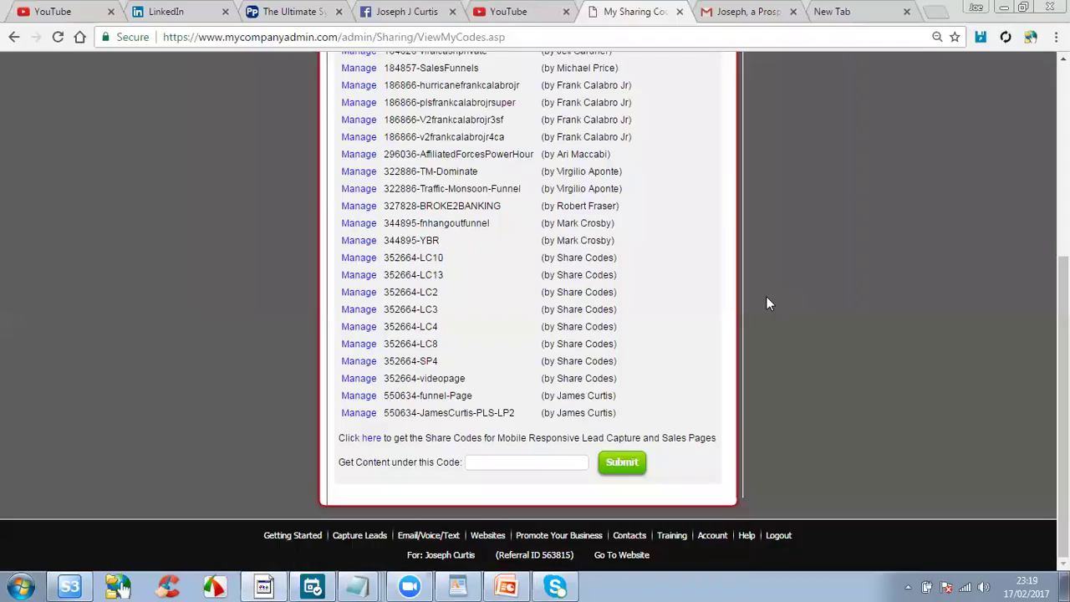
pyautogui.scroll(10, 766, 296)
pyautogui.moveTo(516, 233)
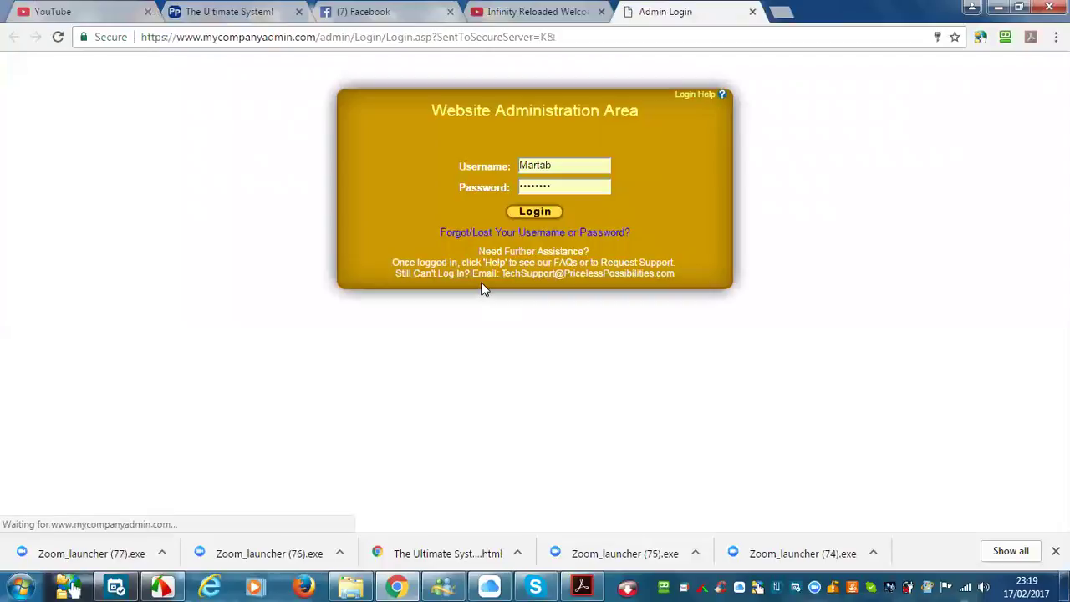
# Log in to the admin area and go to Websites > WebPages > My WebPages
pyautogui.click(533, 213)
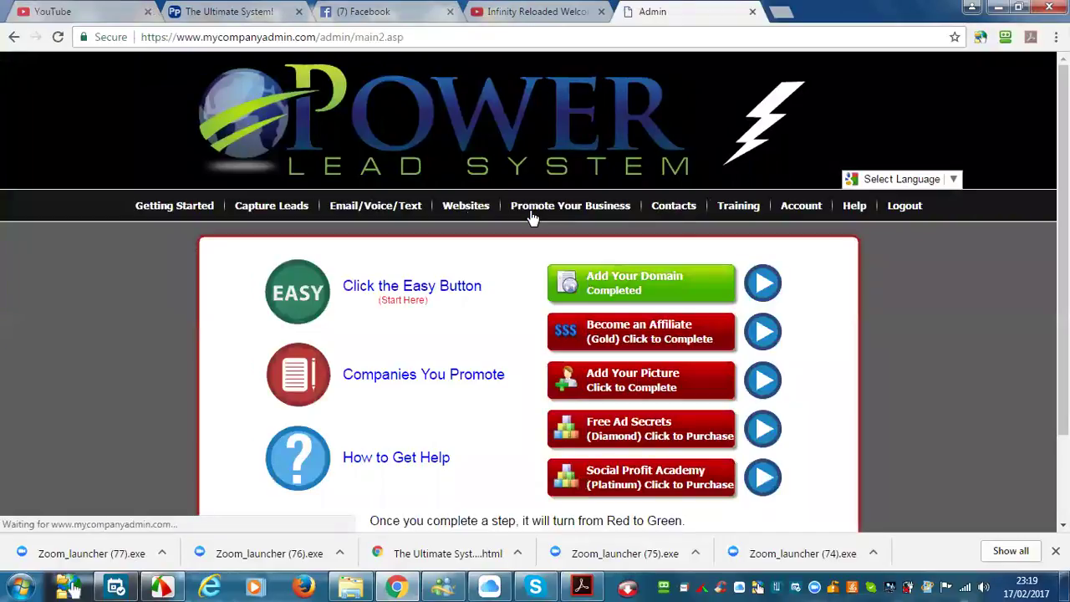
pyautogui.moveTo(471, 210)
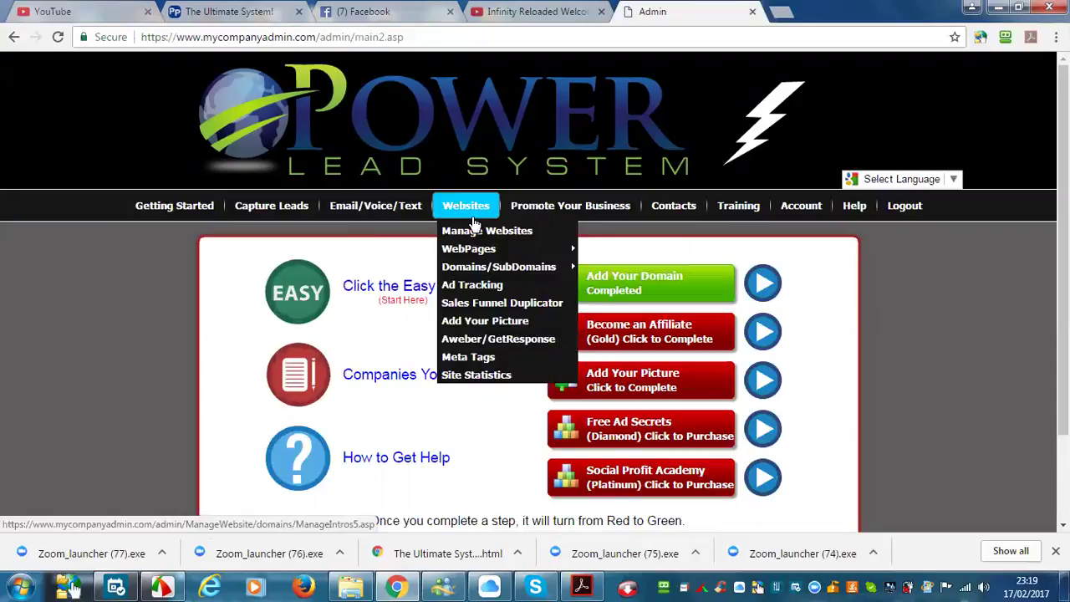
pyautogui.moveTo(478, 251)
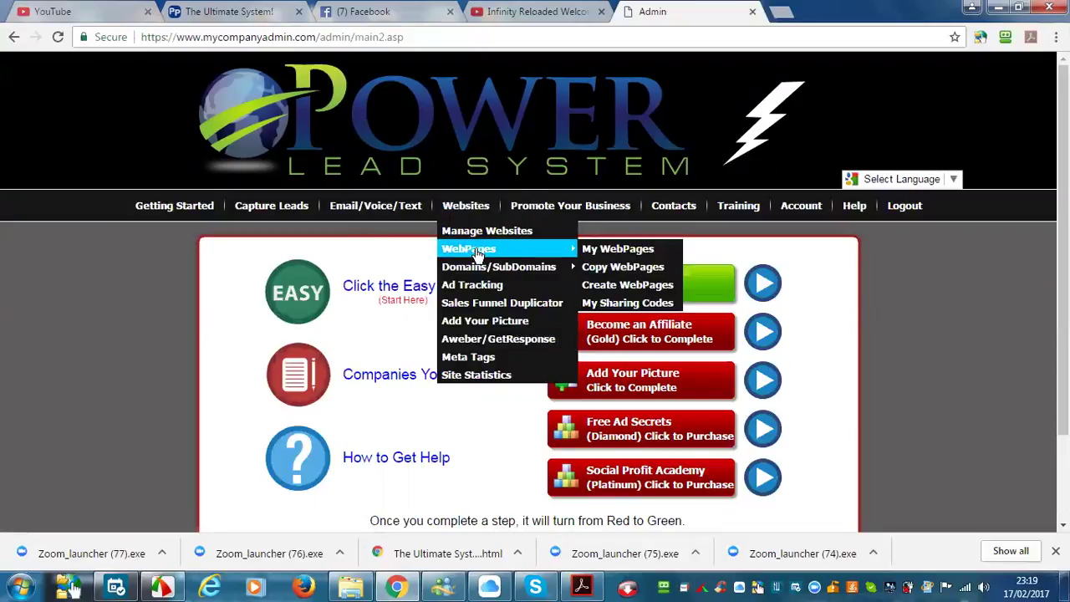
pyautogui.click(592, 248)
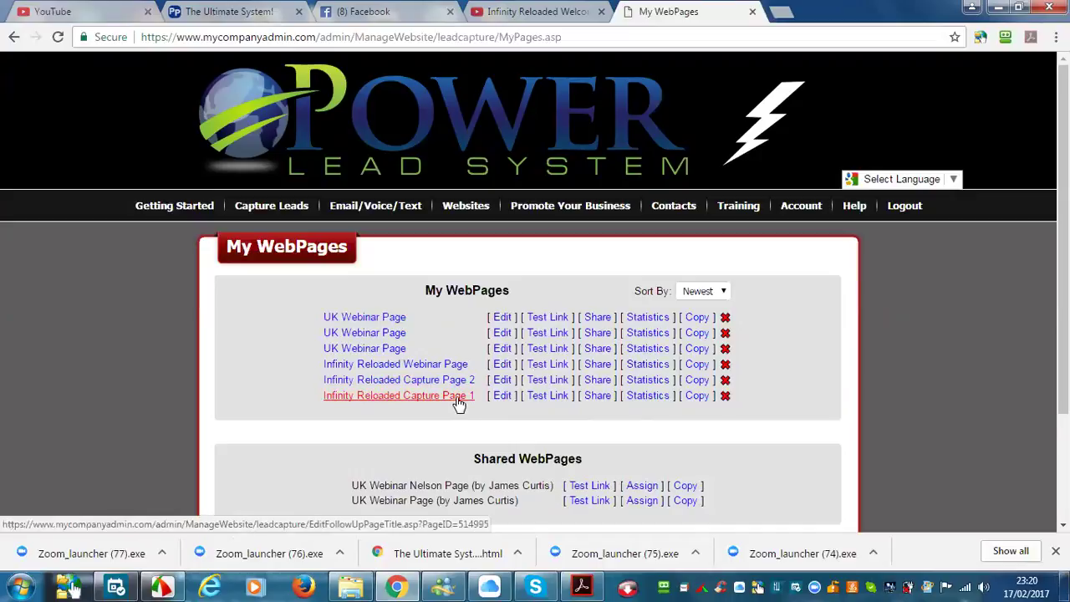
# Preview Infinity Reloaded Capture Pages 1 and 2 live, returning to My WebPages after each
pyautogui.click(544, 399)
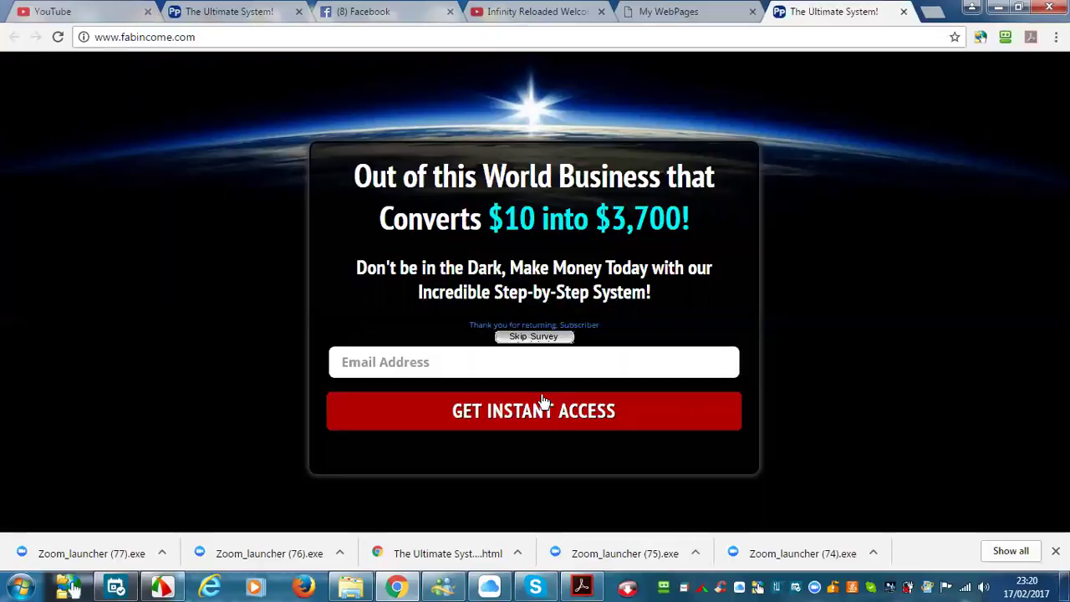
pyautogui.click(676, 12)
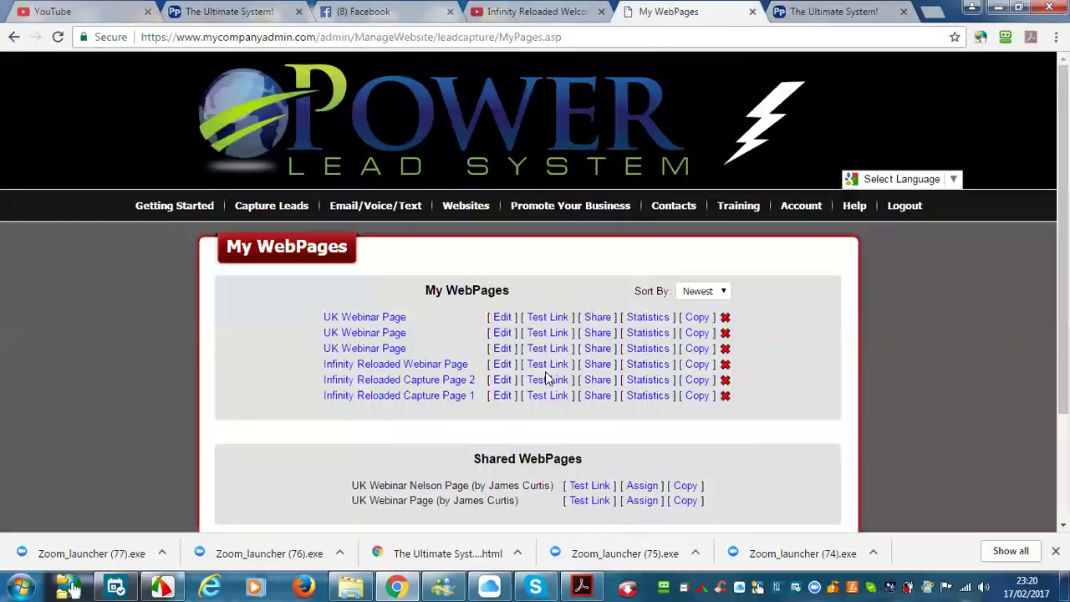
pyautogui.click(541, 381)
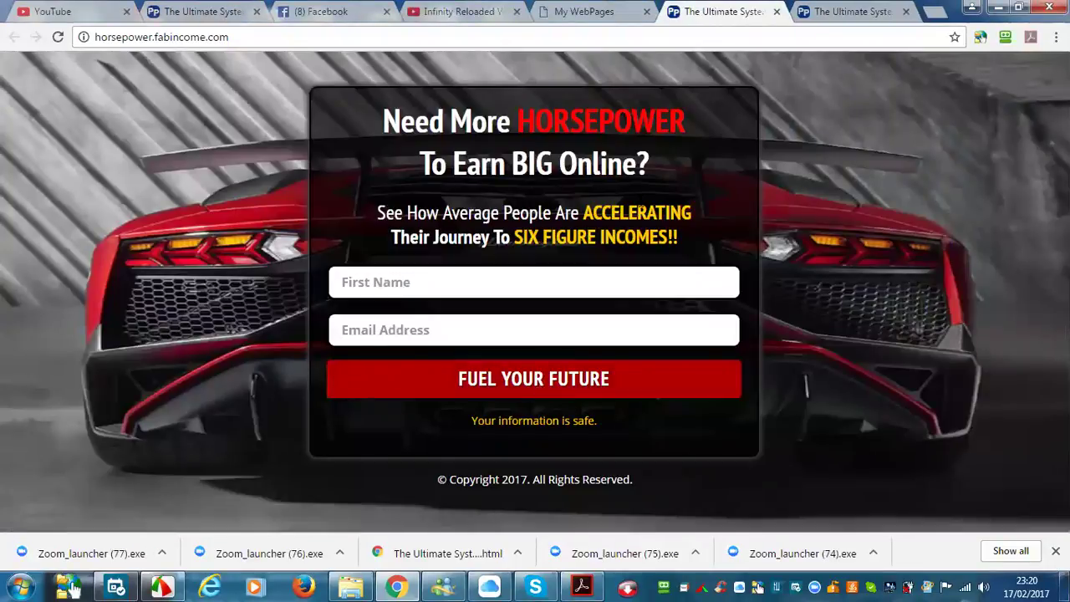
pyautogui.click(625, 12)
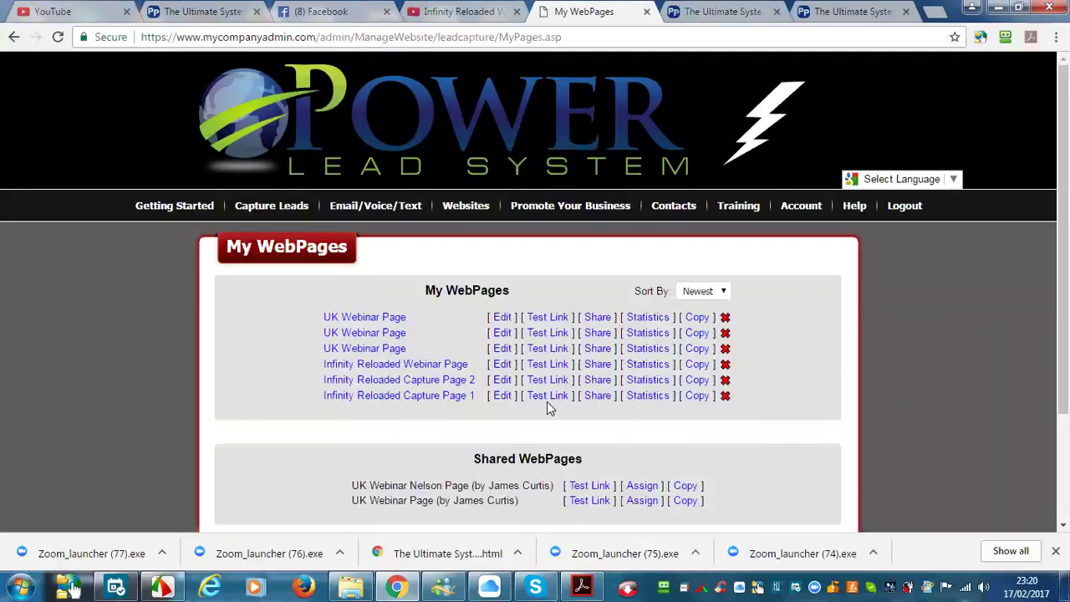
# Copy Infinity Reloaded Capture Page 1 and retitle the copy as a YouTube capture page
pyautogui.click(697, 398)
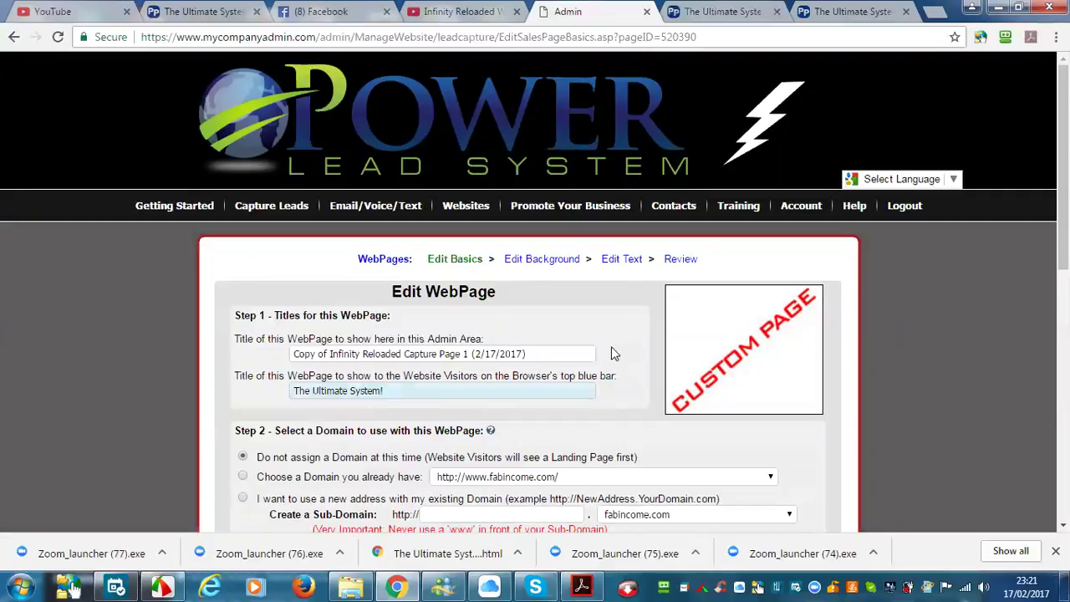
pyautogui.scroll(-3, 744, 167)
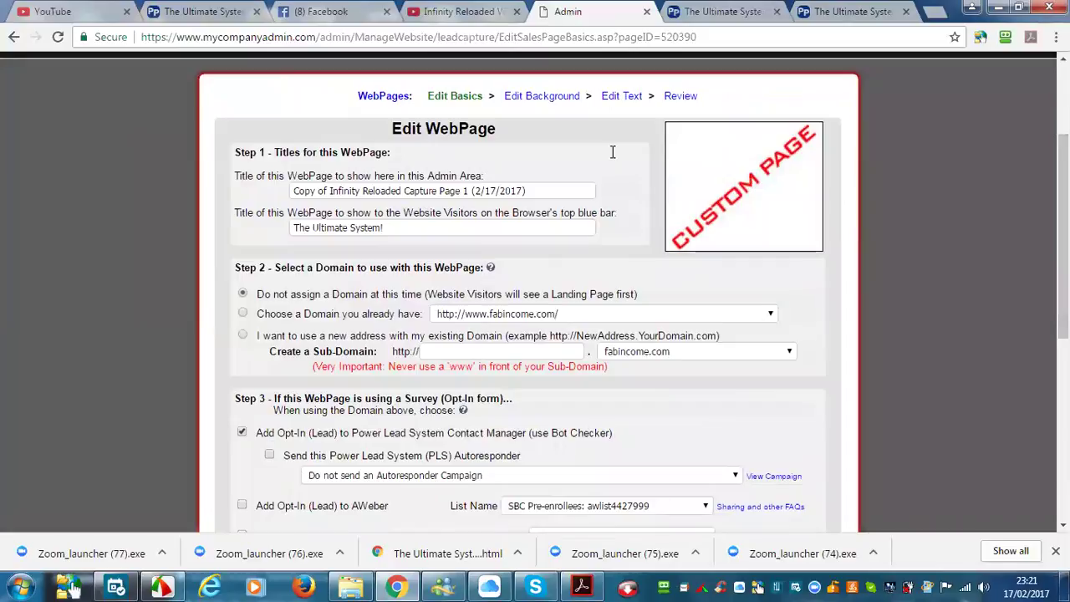
pyautogui.click(330, 191)
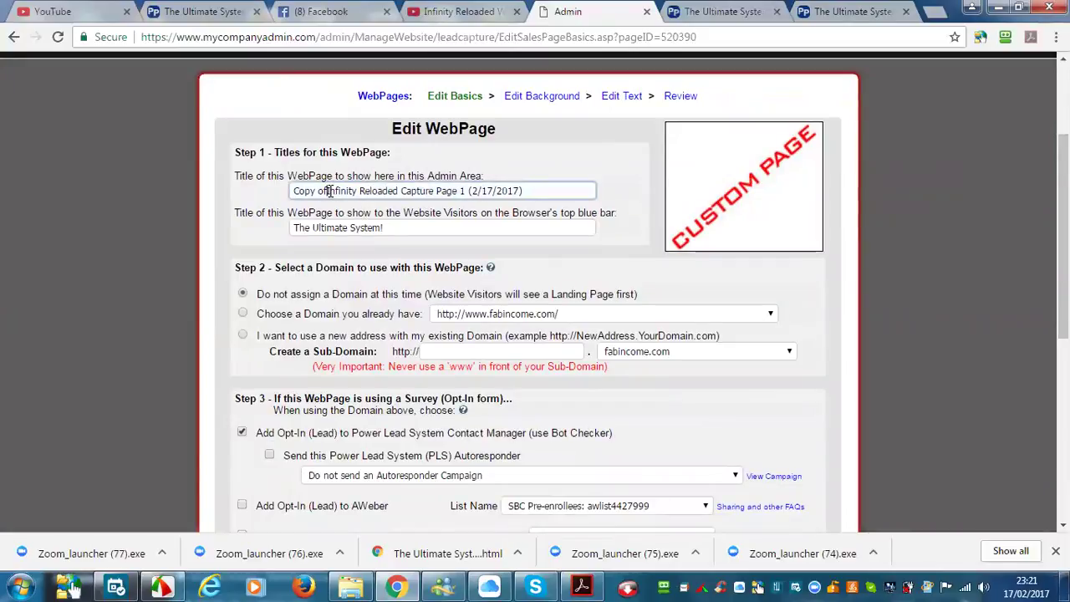
pyautogui.press('BackSpace')
pyautogui.press('BackSpace')
pyautogui.press('BackSpace')
pyautogui.press('BackSpace')
pyautogui.press('BackSpace')
pyautogui.press('BackSpace')
pyautogui.press('BackSpace')
pyautogui.press('BackSpace')
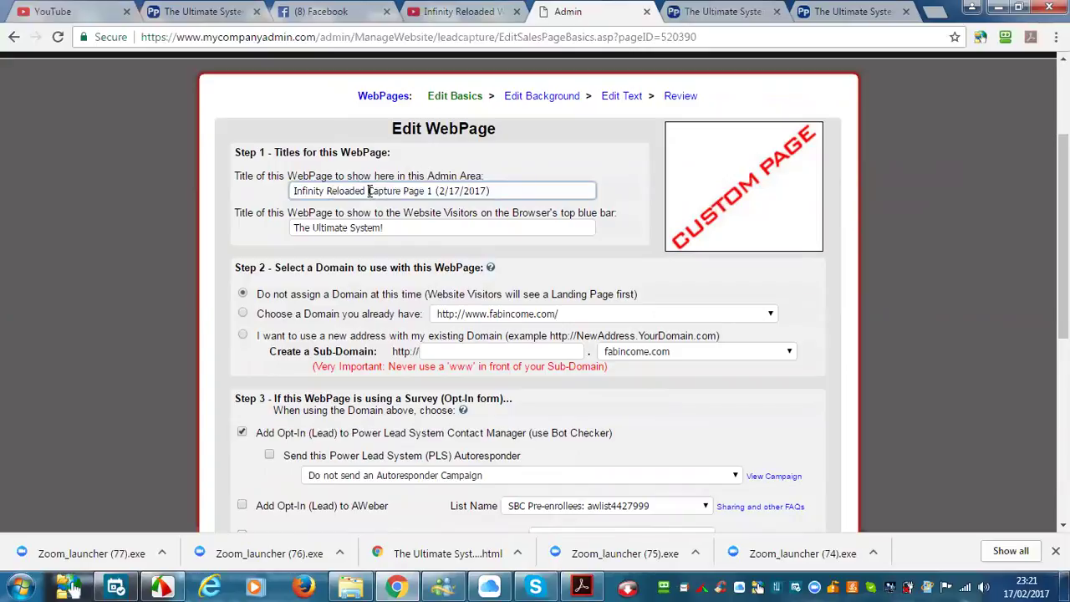
pyautogui.click(369, 191)
pyautogui.write('YouTube')
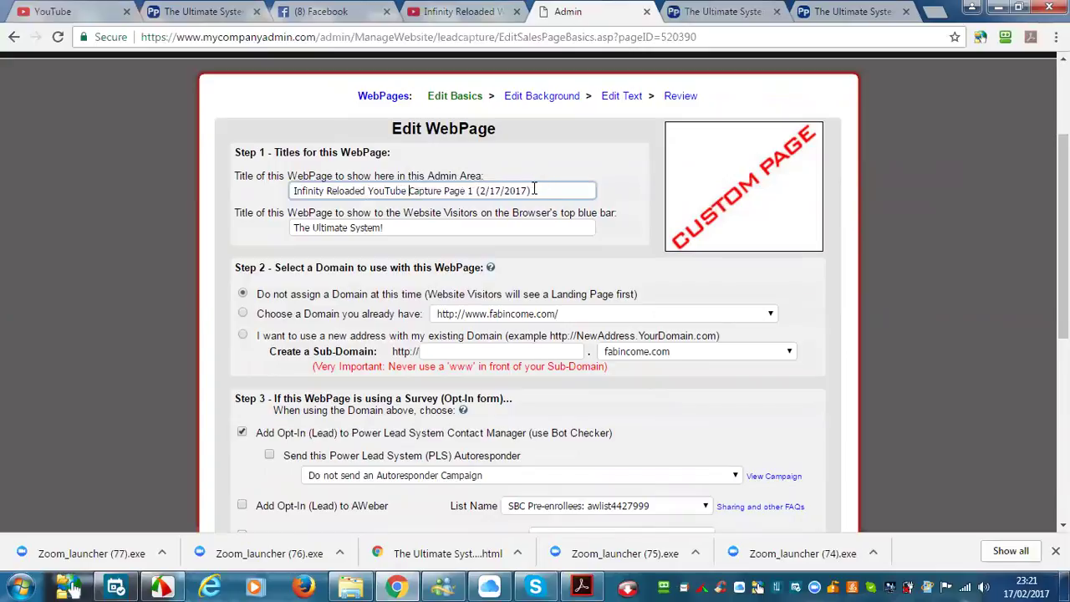
pyautogui.press('BackSpace')
pyautogui.press('BackSpace')
pyautogui.press('BackSpace')
pyautogui.press('BackSpace')
pyautogui.press('BackSpace')
pyautogui.press('BackSpace')
pyautogui.press('BackSpace')
pyautogui.press('BackSpace')
pyautogui.press('BackSpace')
pyautogui.press('BackSpace')
pyautogui.press('BackSpace')
pyautogui.press('BackSpace')
pyautogui.press('BackSpace')
pyautogui.press('BackSpace')
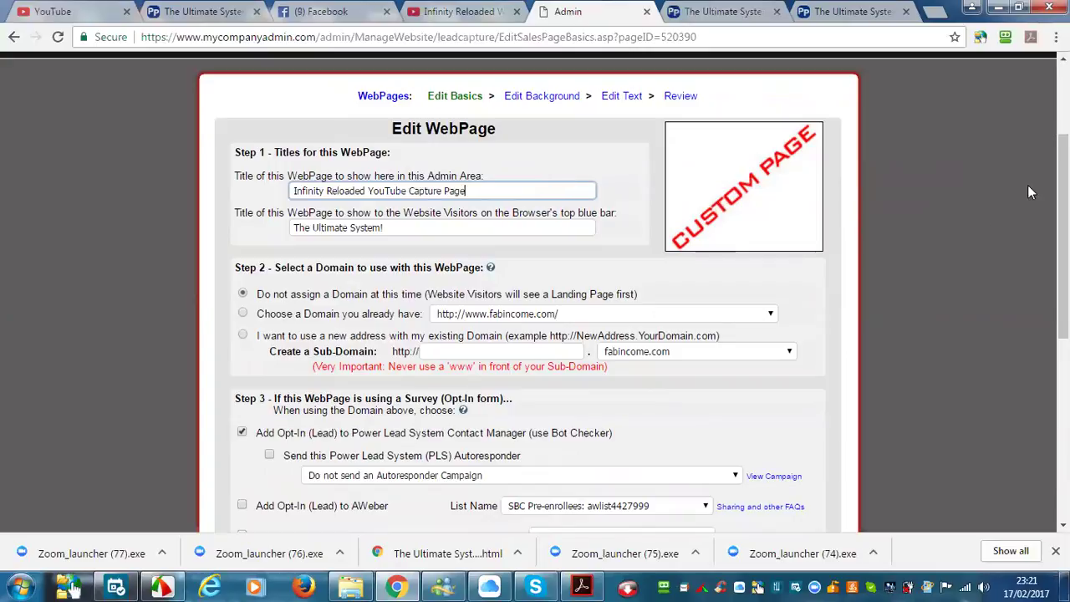
# Set the copied page's sub-domain to yt on fabincome.com
pyautogui.scroll(-1, 1064, 251)
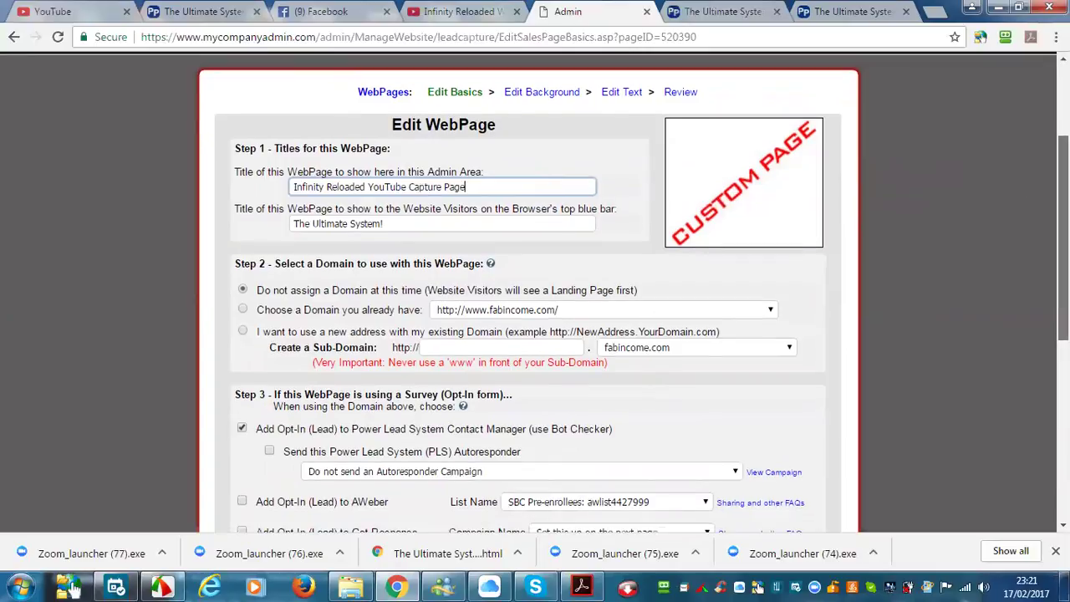
pyautogui.scroll(-2, 604, 237)
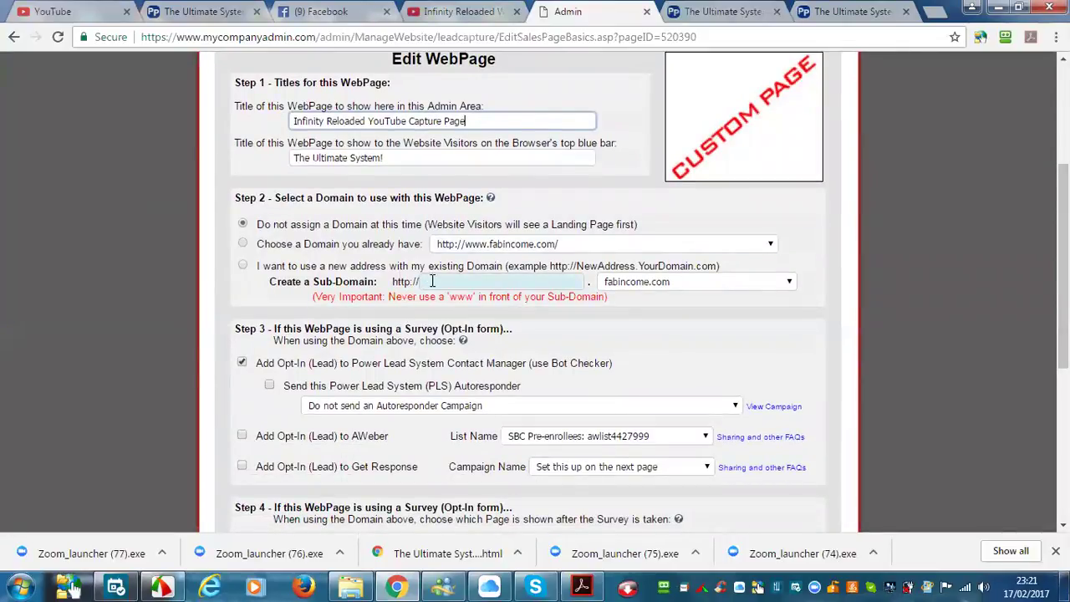
pyautogui.click(432, 281)
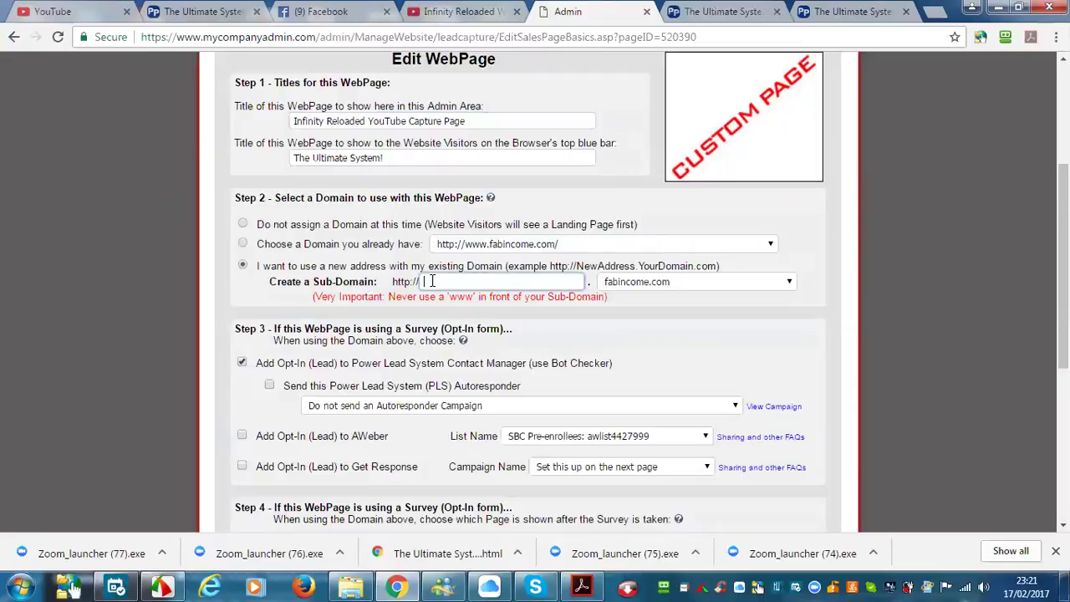
pyautogui.write('ytfabinco')
pyautogui.press('BackSpace')
pyautogui.press('BackSpace')
pyautogui.press('BackSpace')
pyautogui.press('BackSpace')
pyautogui.press('BackSpace')
pyautogui.press('BackSpace')
pyautogui.press('BackSpace')
# Change the visitor title to 'The Ultimate Step-by-Step System!' and confirm the yt sub-domain
pyautogui.click(368, 159)
pyautogui.click(351, 158)
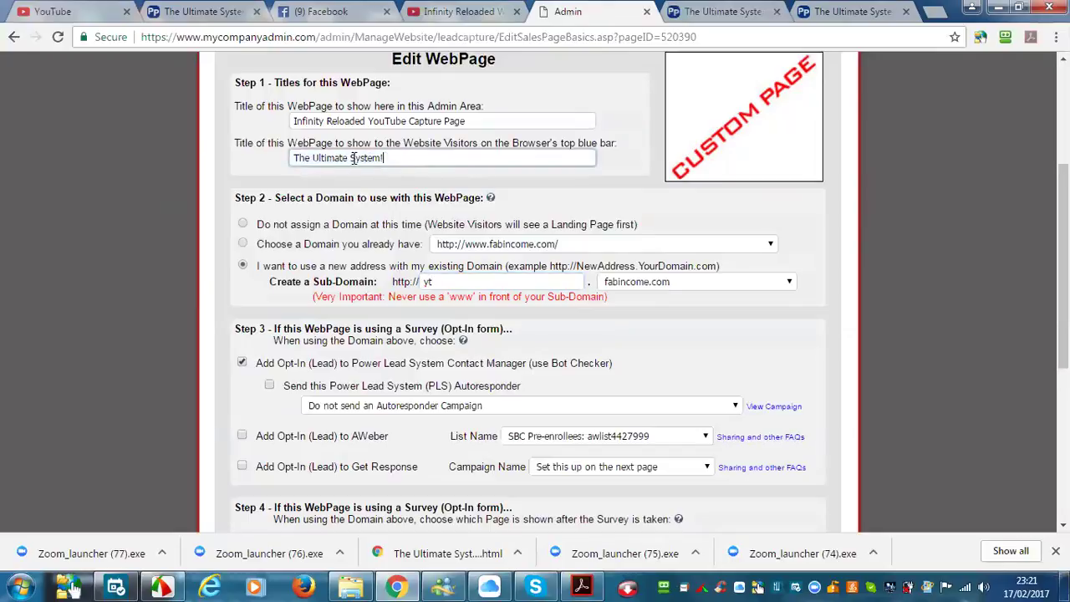
pyautogui.write('Step-by-Step S')
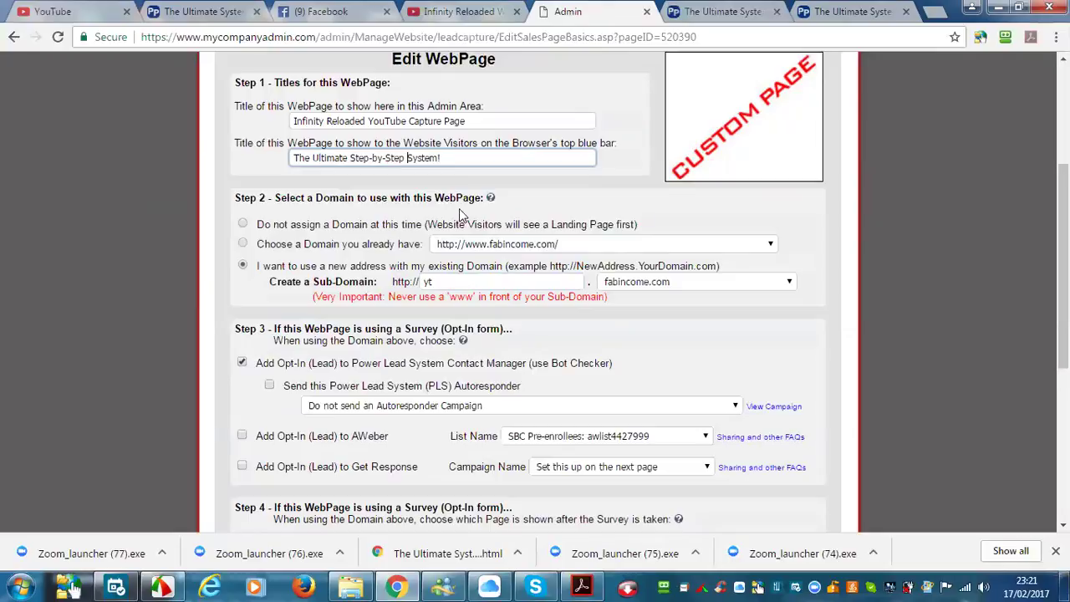
pyautogui.click(436, 282)
pyautogui.click(620, 347)
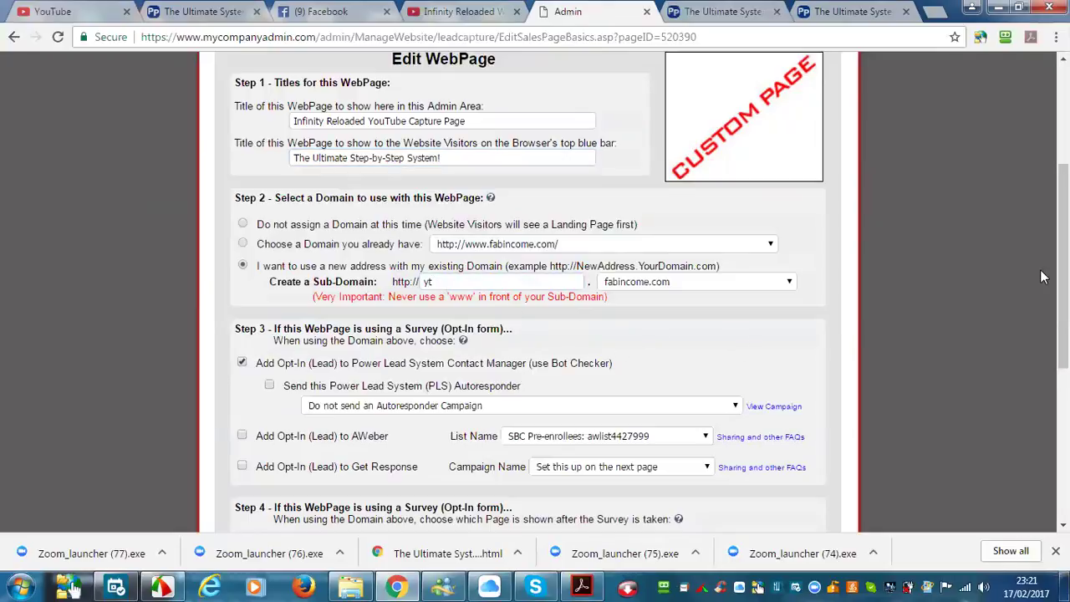
pyautogui.scroll(-1, 850, 332)
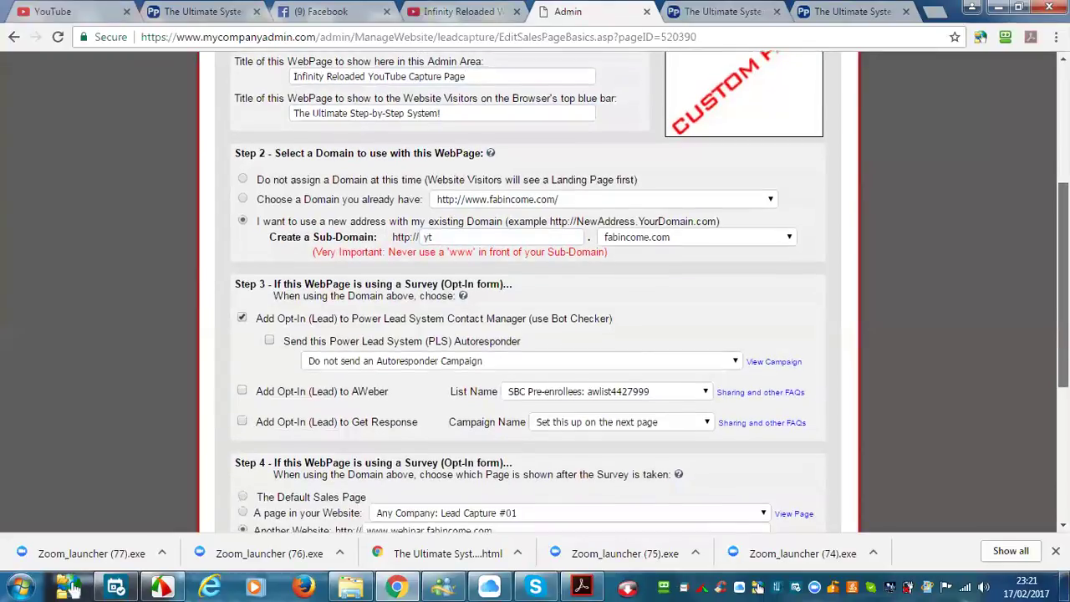
# Turn on Add Opt-In to AWeber with the 'Infinity Reloaded' list
pyautogui.scroll(-2, 73, 587)
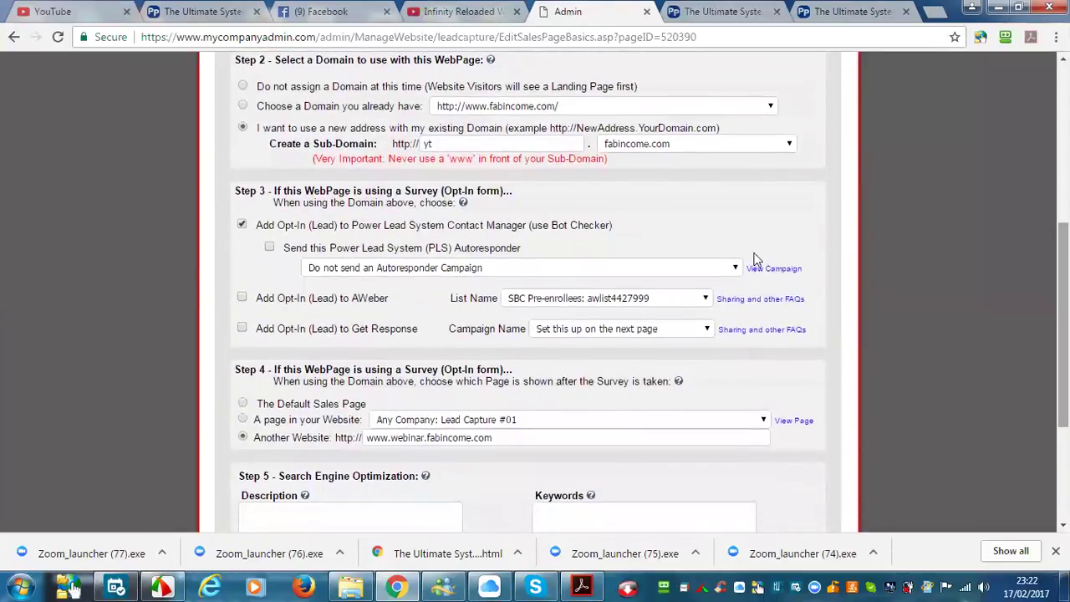
pyautogui.click(241, 298)
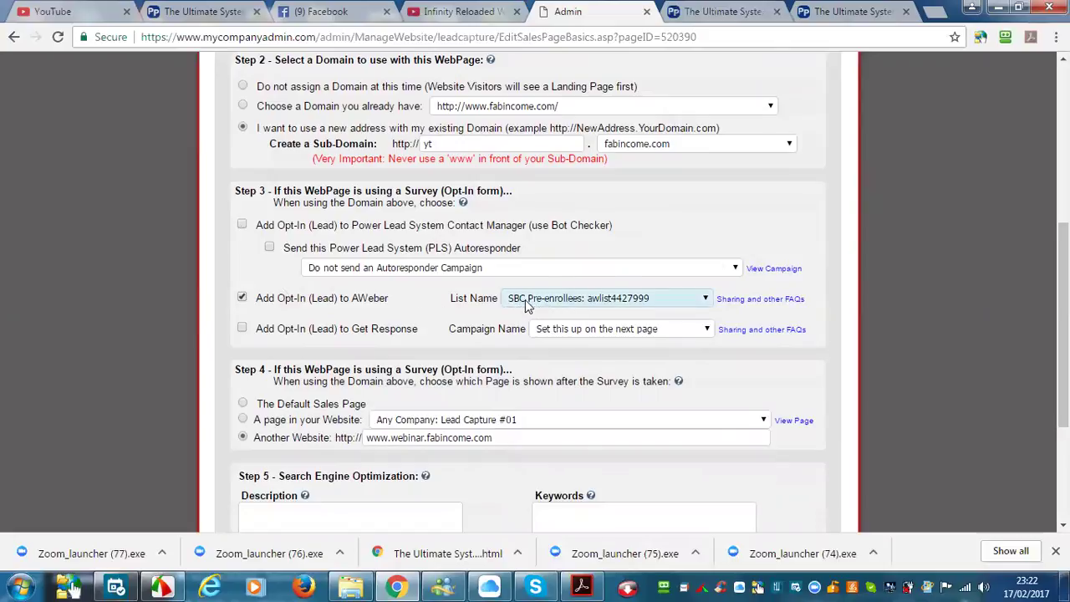
pyautogui.click(706, 301)
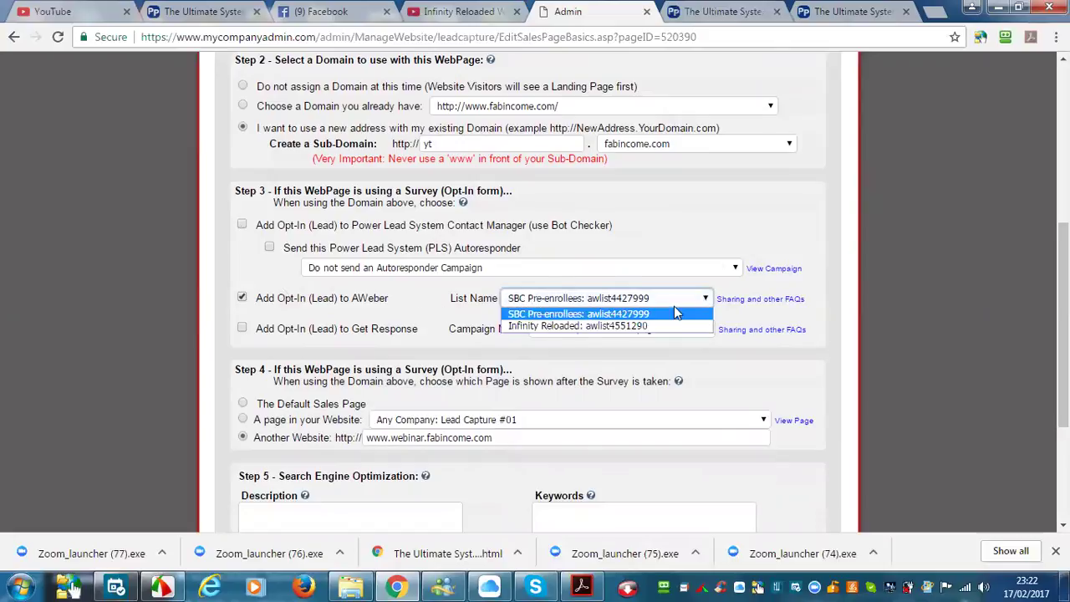
pyautogui.click(633, 327)
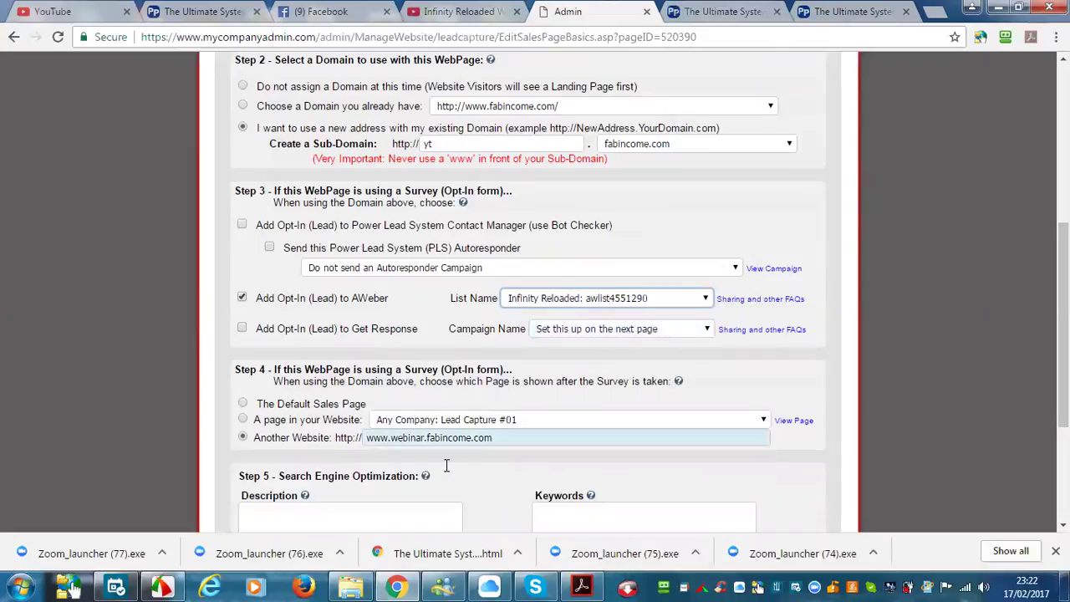
pyautogui.click(393, 441)
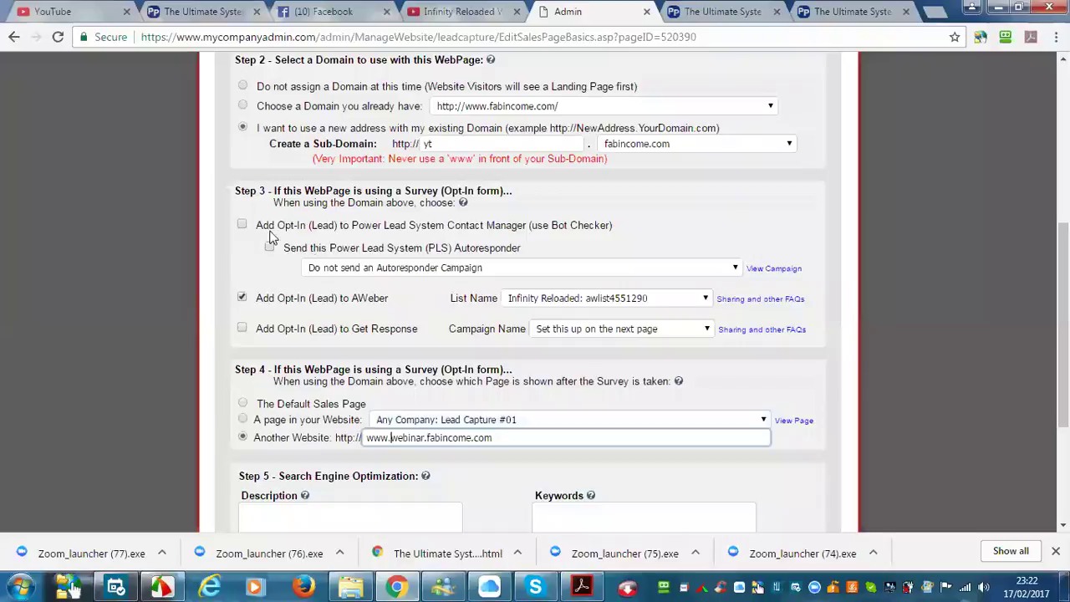
pyautogui.click(243, 226)
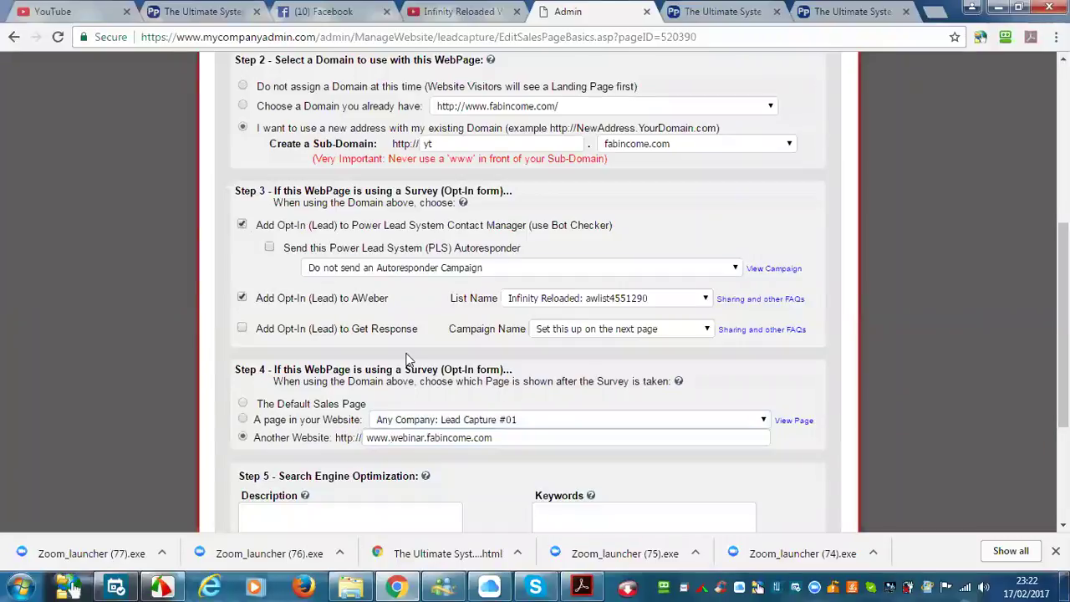
pyautogui.click(392, 439)
pyautogui.press('BackSpace')
pyautogui.press('BackSpace')
pyautogui.press('BackSpace')
pyautogui.press('BackSpace')
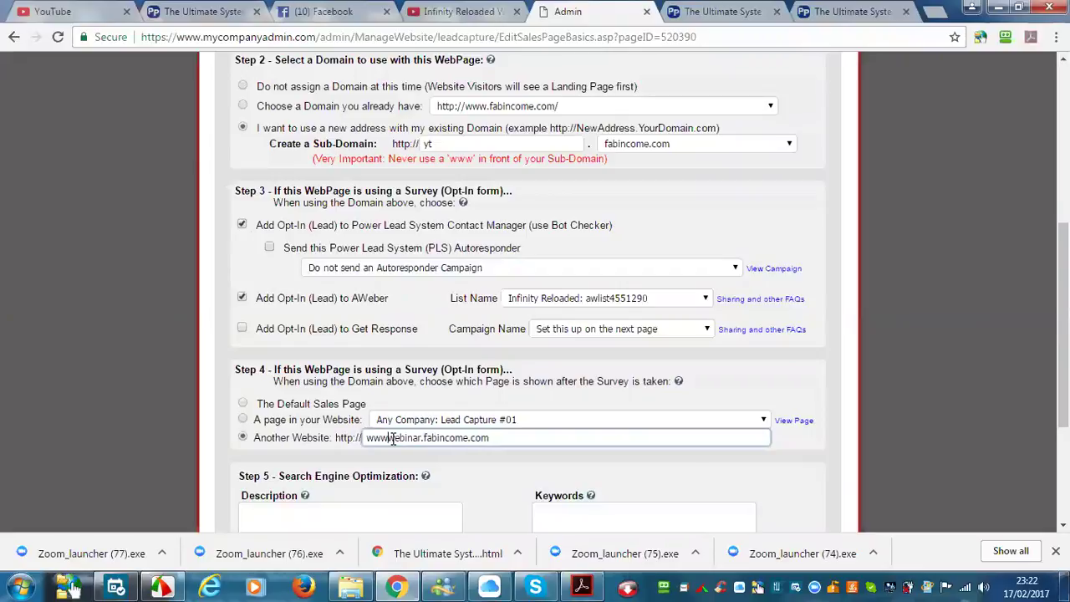
pyautogui.click(487, 437)
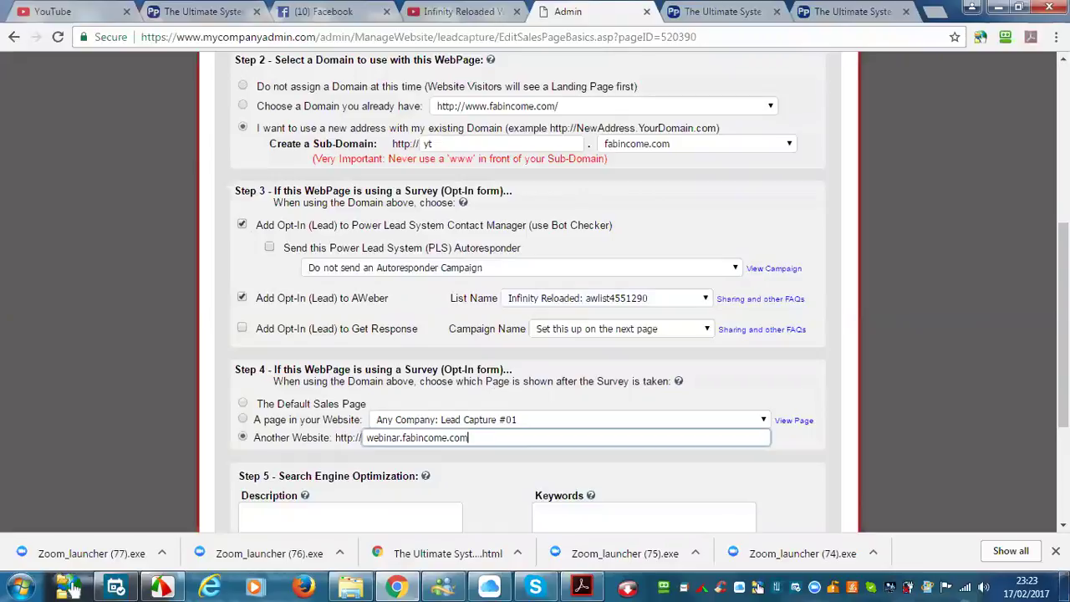
pyautogui.scroll(-2, 1063, 335)
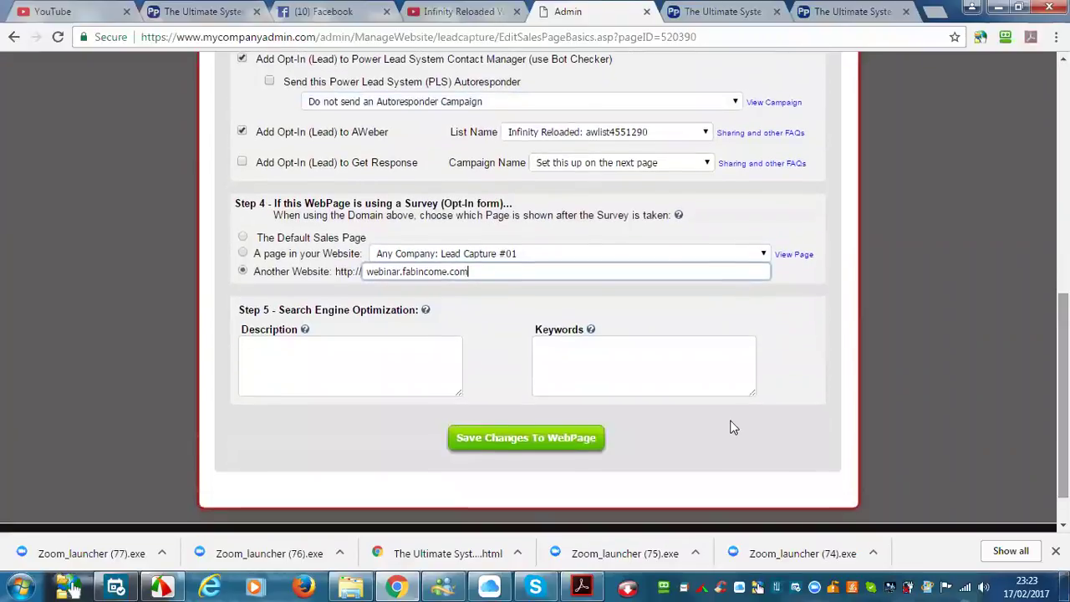
pyautogui.click(570, 441)
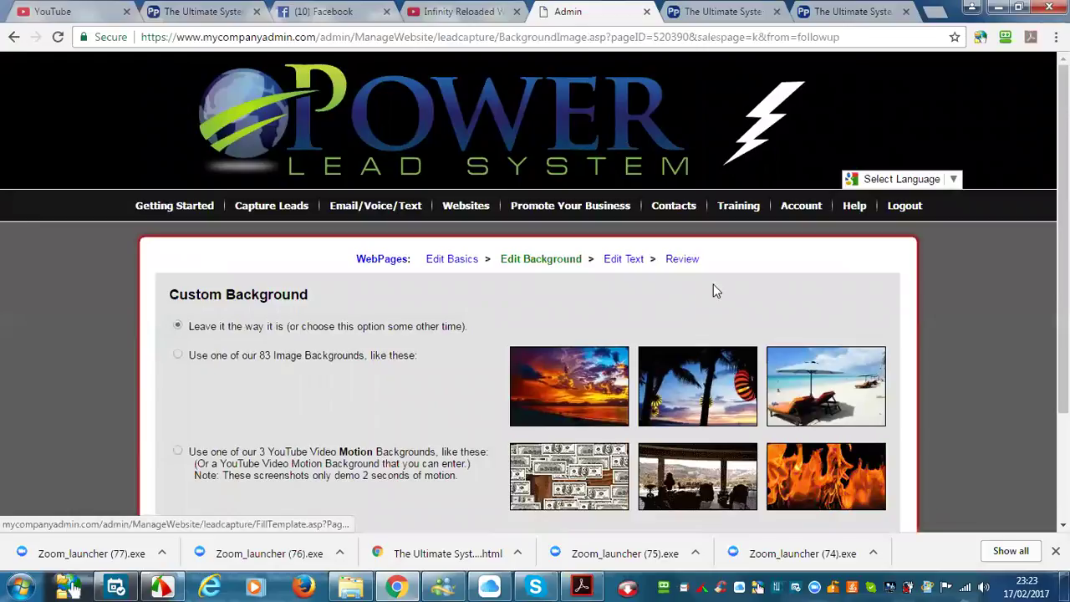
# Skip to the Review step and open the live yt.fabincome.com page in a new tab
pyautogui.click(699, 263)
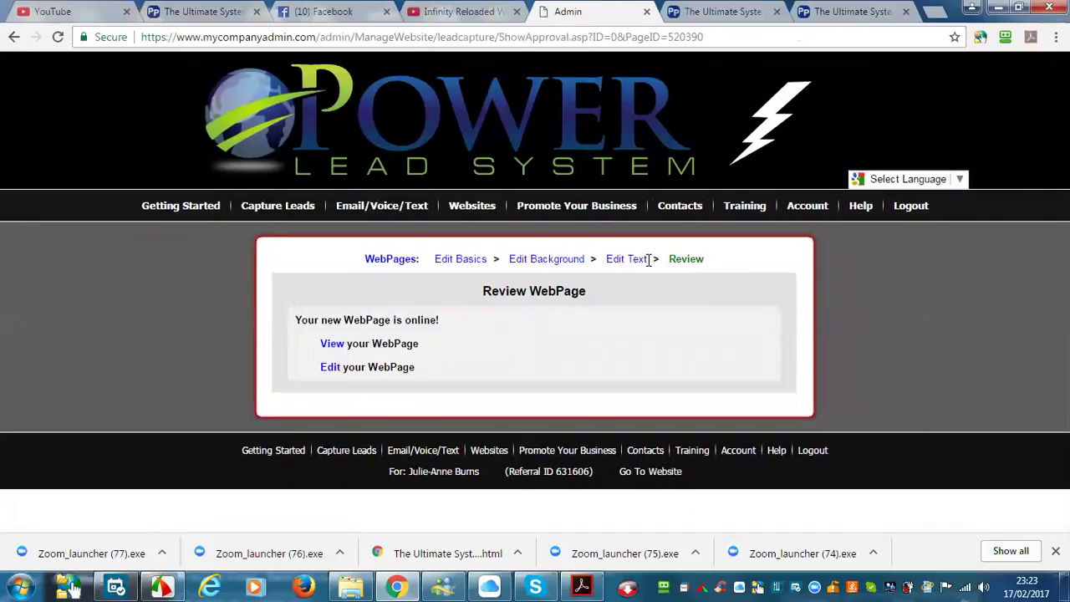
pyautogui.click(332, 344)
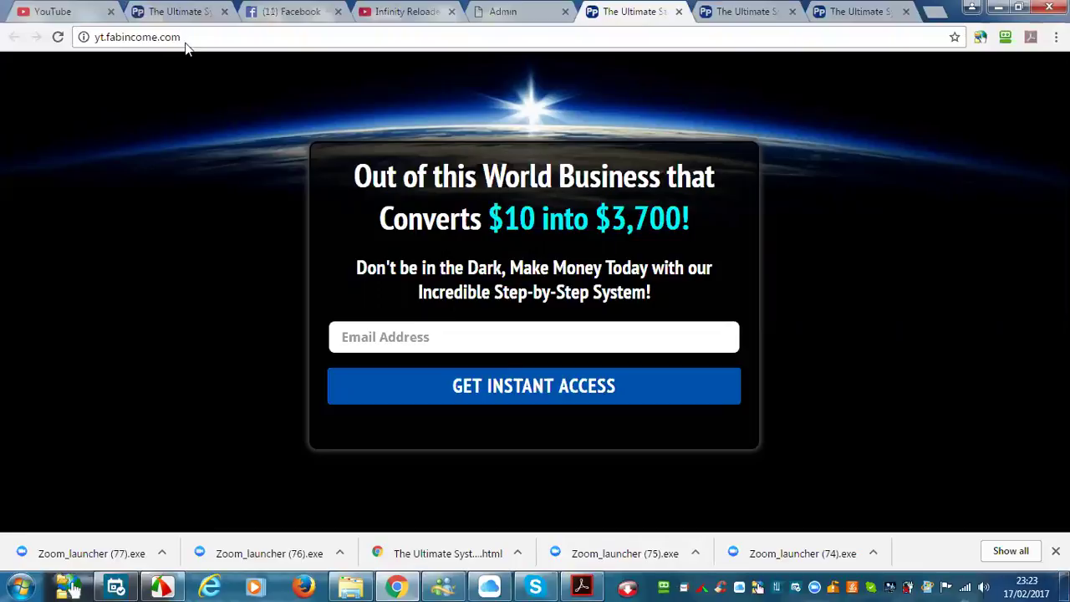
pyautogui.click(79, 16)
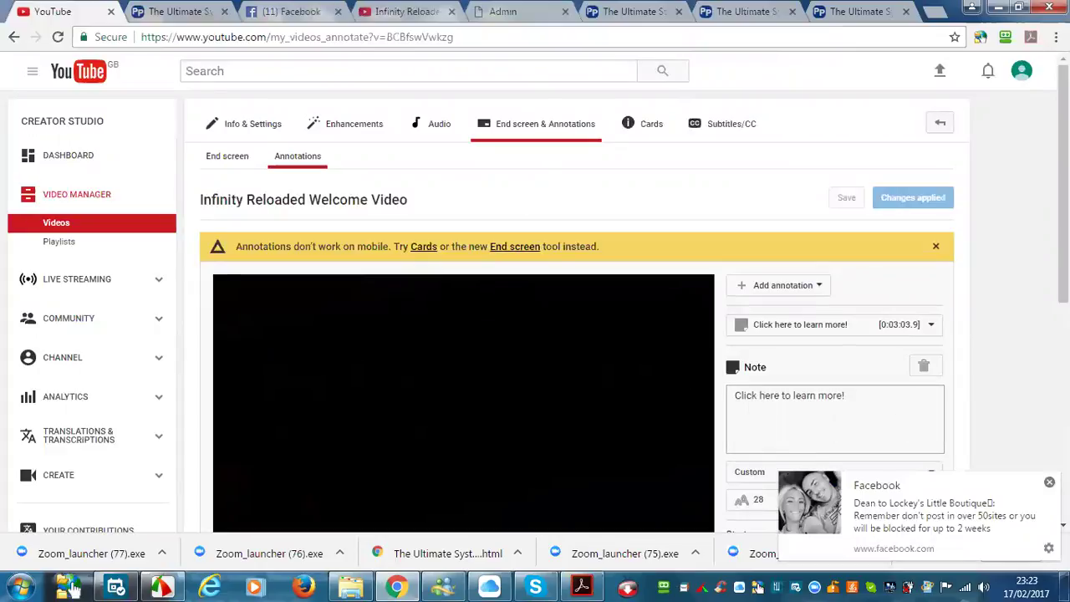
pyautogui.click(1049, 482)
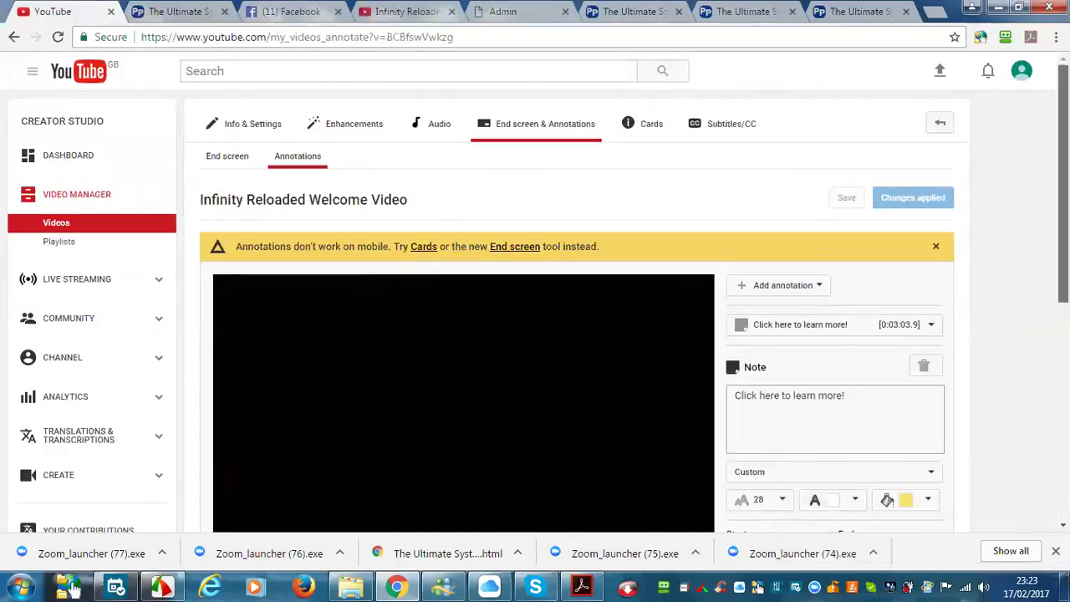
pyautogui.scroll(-1, 71, 588)
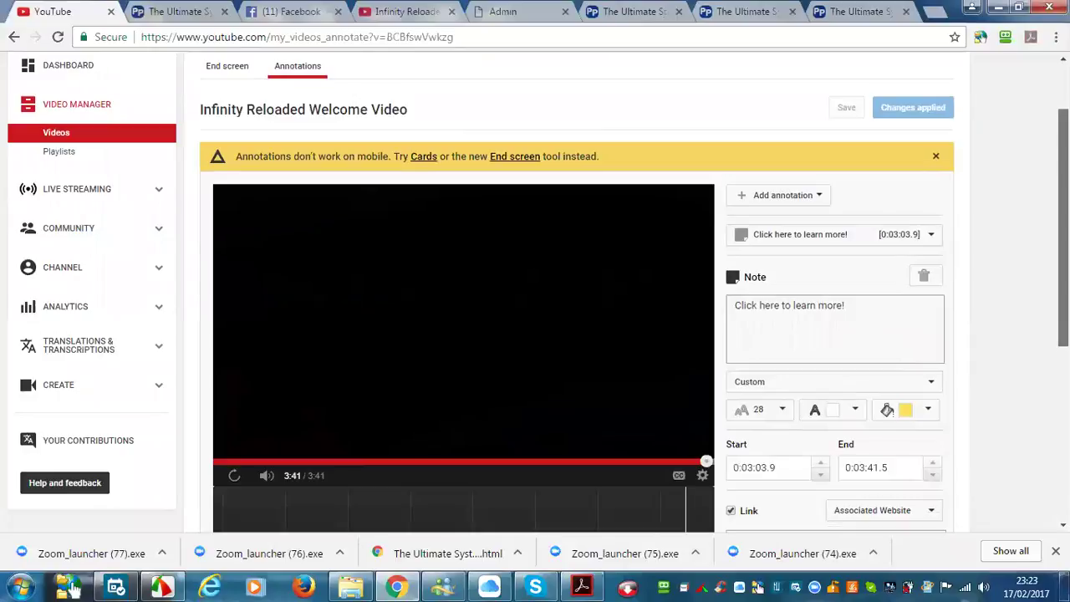
pyautogui.scroll(-1, 770, 374)
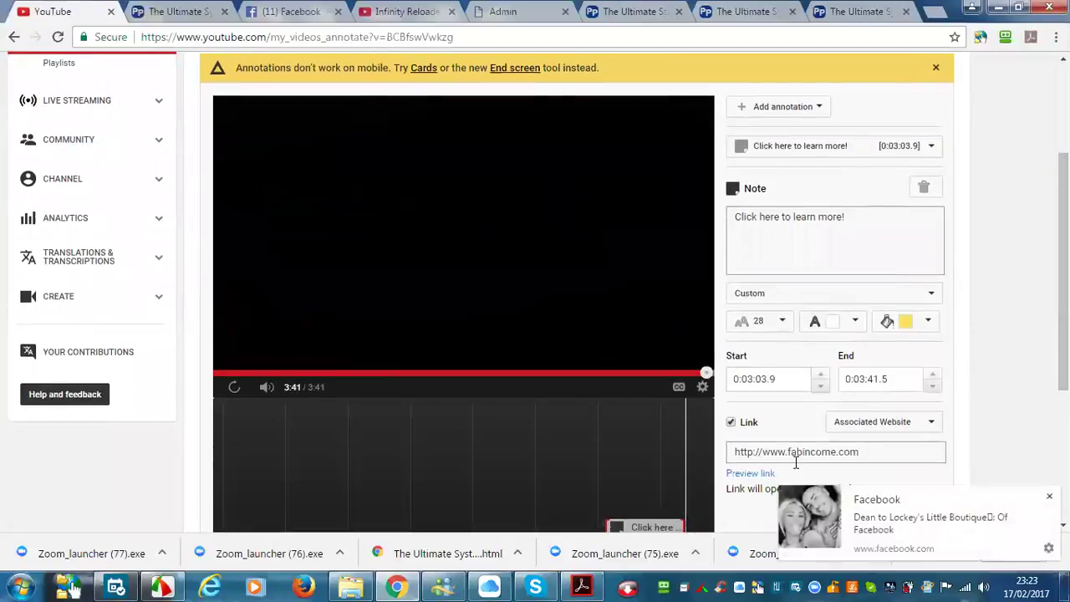
pyautogui.click(801, 452)
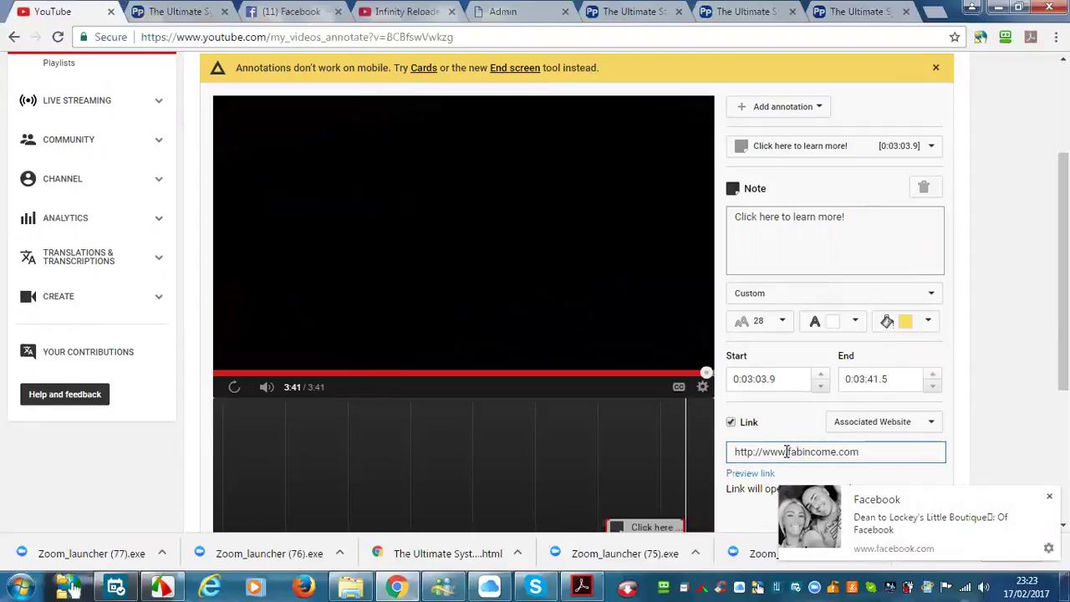
pyautogui.press('BackSpace')
pyautogui.press('BackSpace')
pyautogui.press('BackSpace')
pyautogui.press('BackSpace')
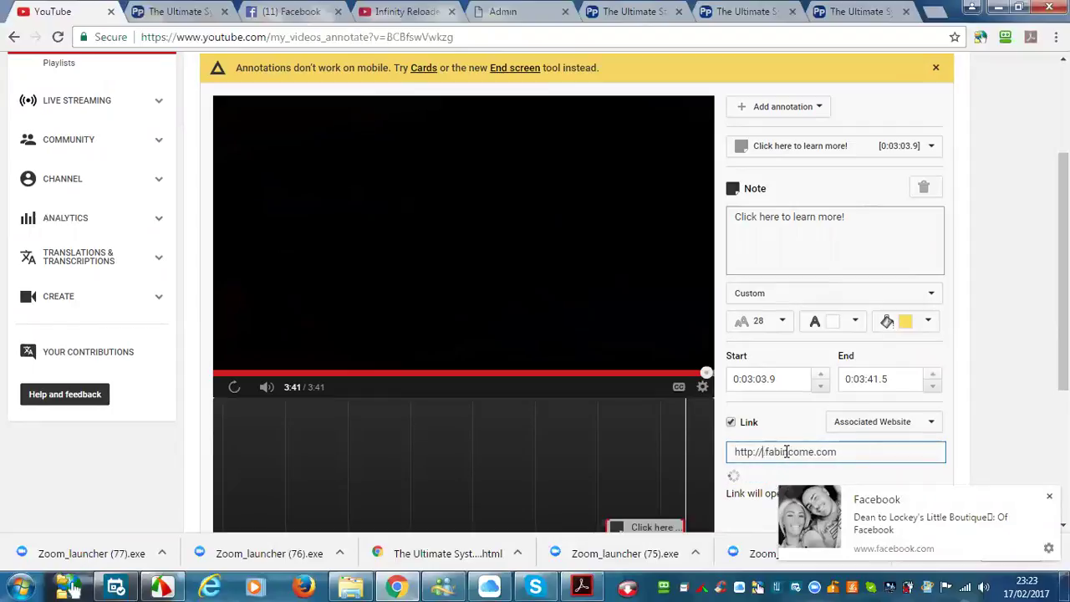
pyautogui.write('yt')
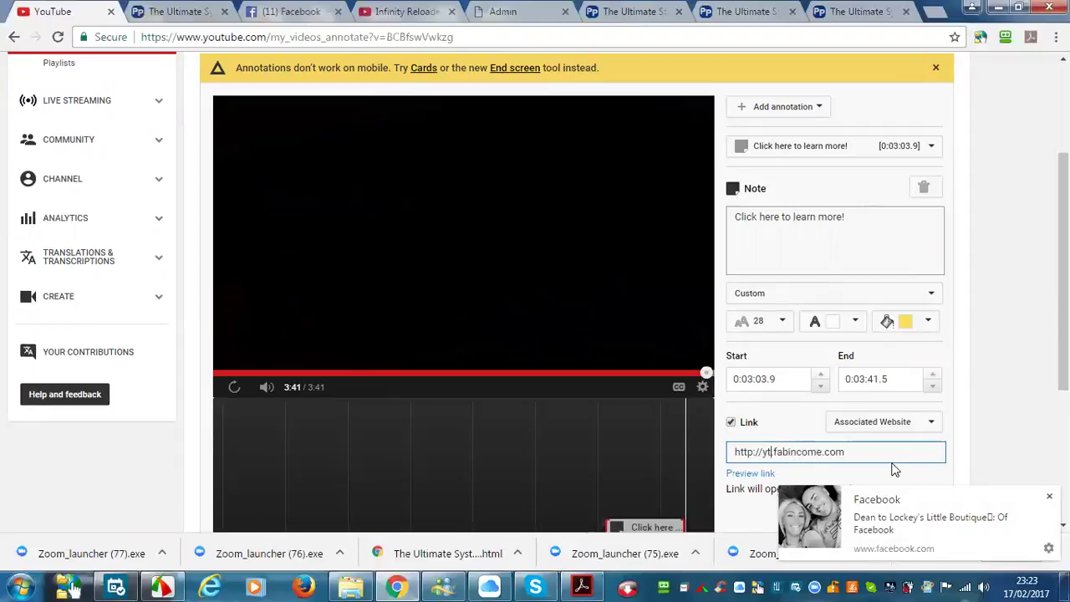
# Apply the annotation changes and go back to the uploaded videos list
pyautogui.click(1050, 497)
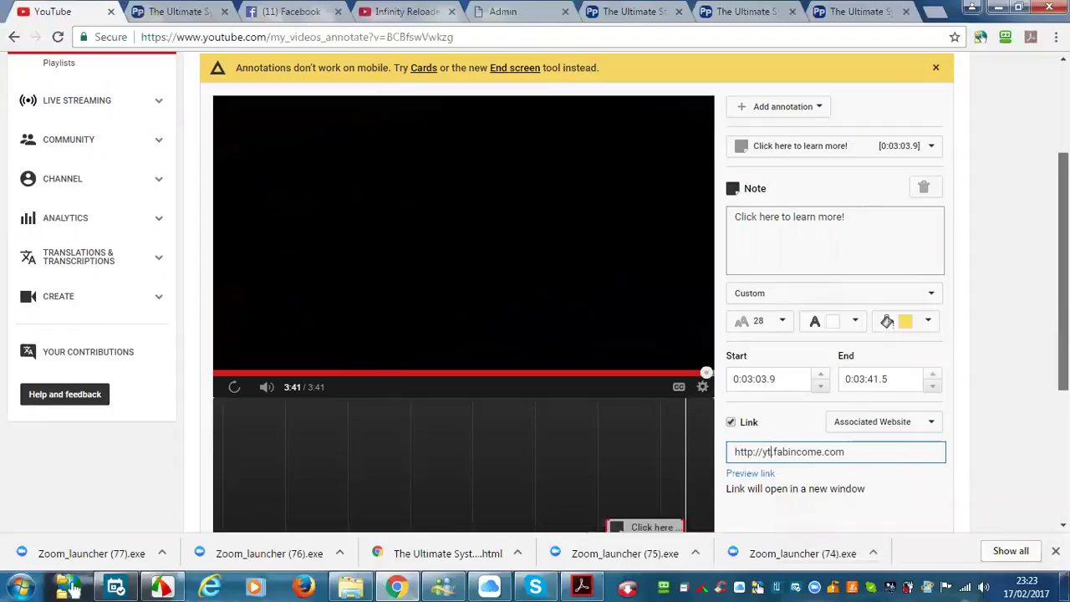
pyautogui.scroll(-1, 73, 588)
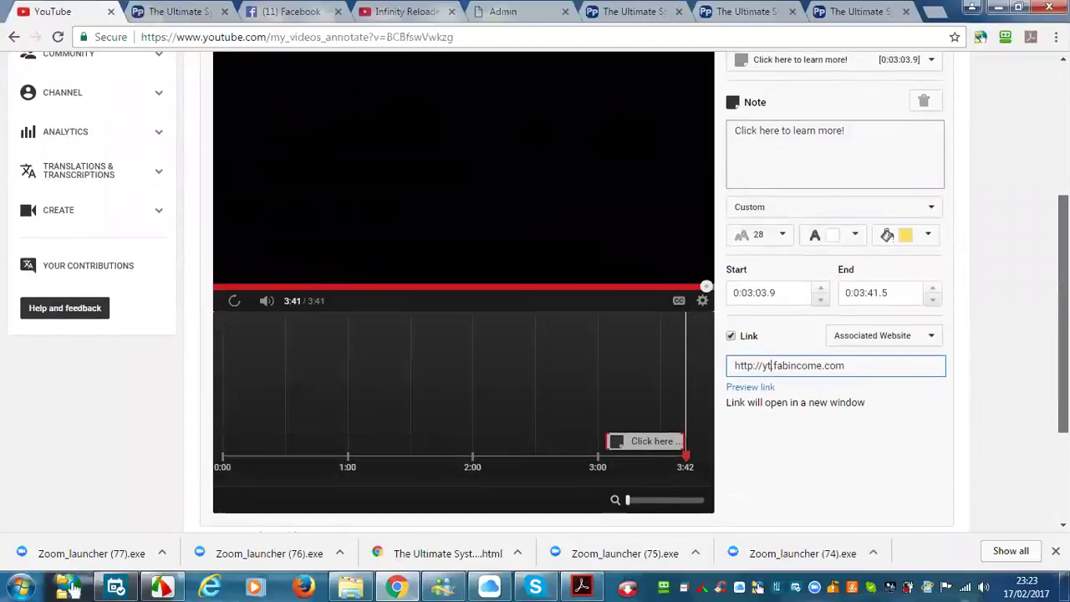
pyautogui.scroll(3, 919, 234)
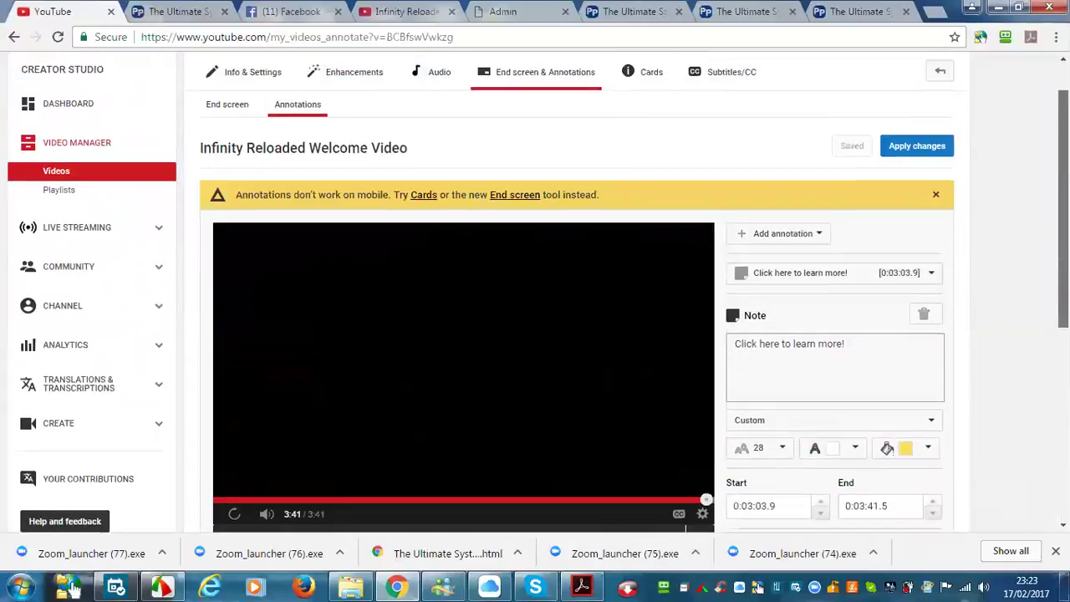
pyautogui.click(912, 151)
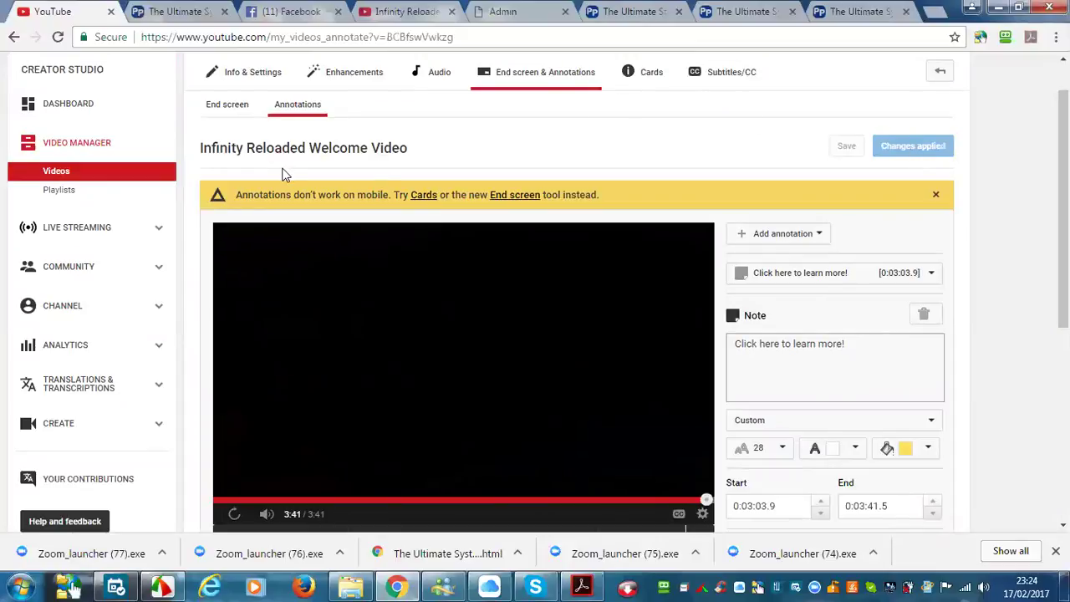
pyautogui.click(92, 174)
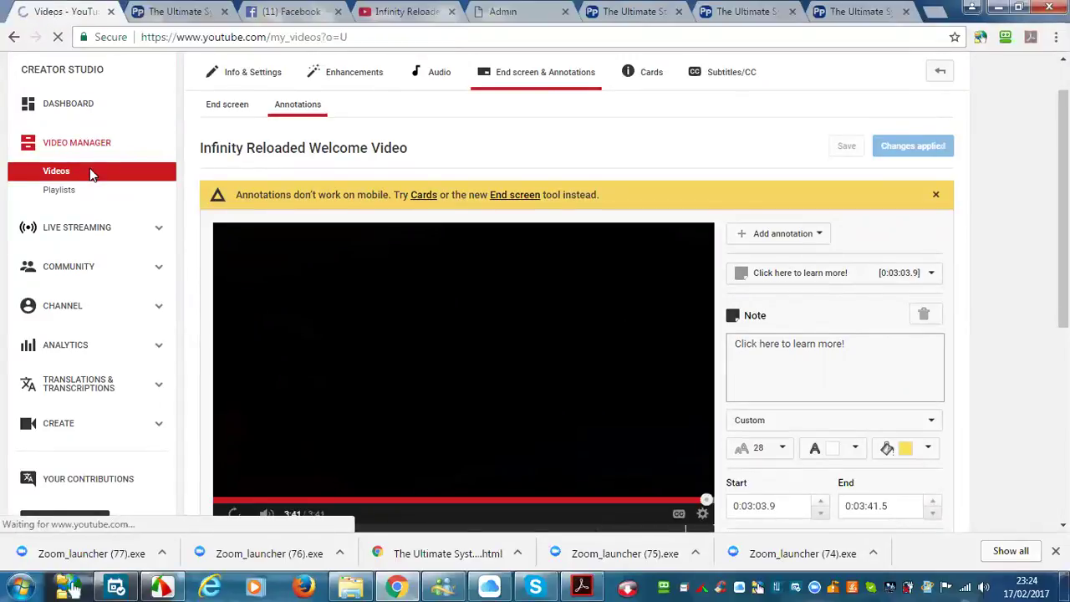